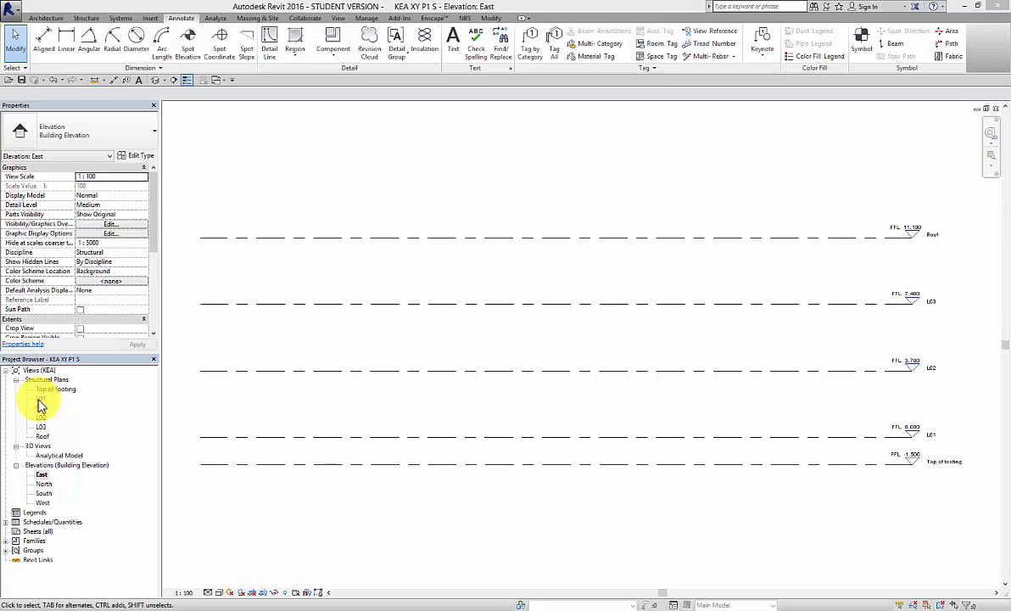
# Open the L01 structural plan and draw a vertical reference plane just inside the west elevation marker
pyautogui.doubleClick(39, 399)
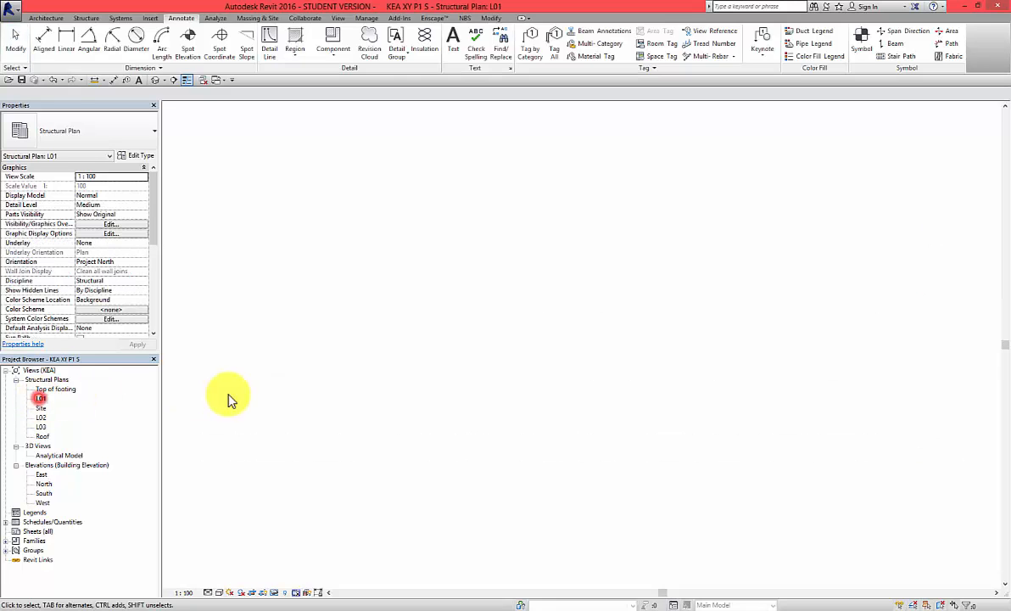
pyautogui.click(549, 393)
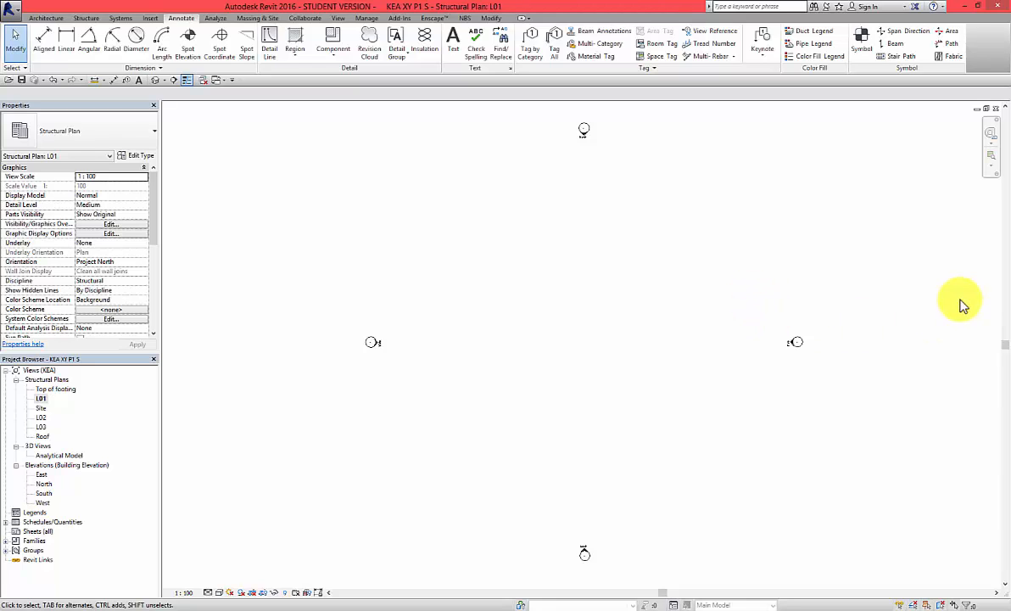
pyautogui.click(81, 20)
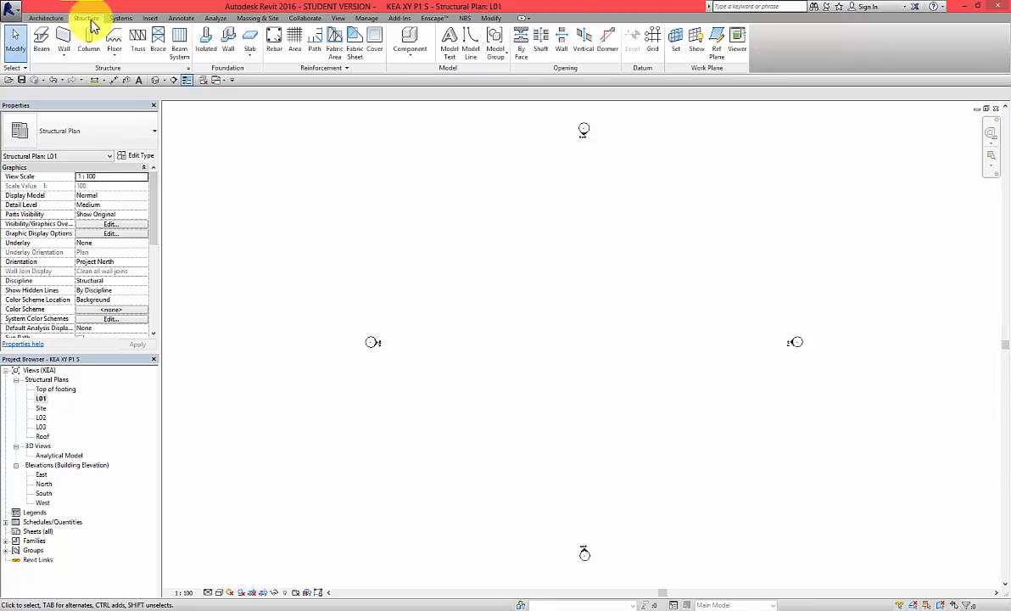
pyautogui.click(716, 43)
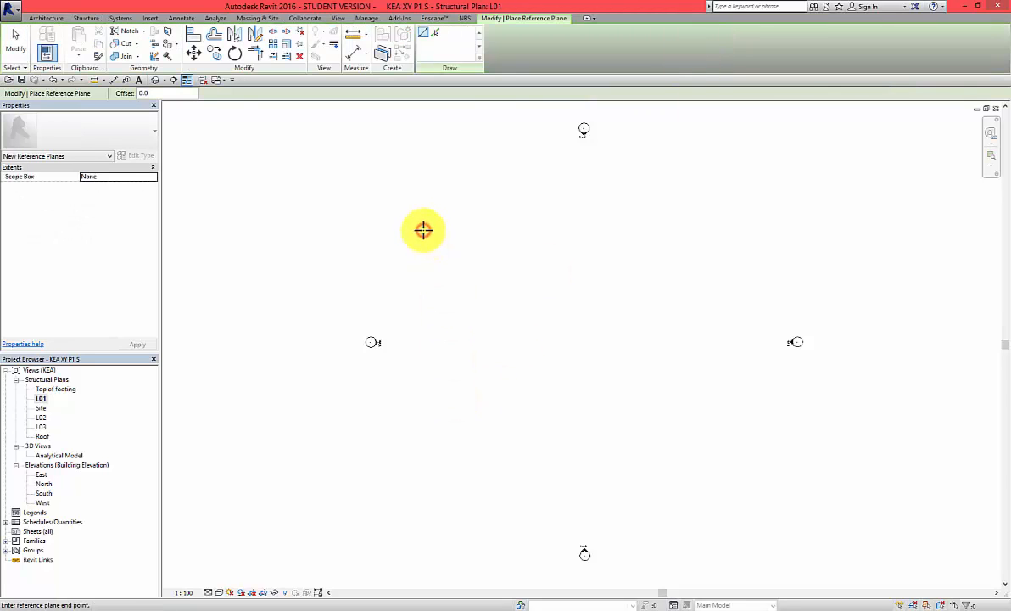
pyautogui.click(424, 433)
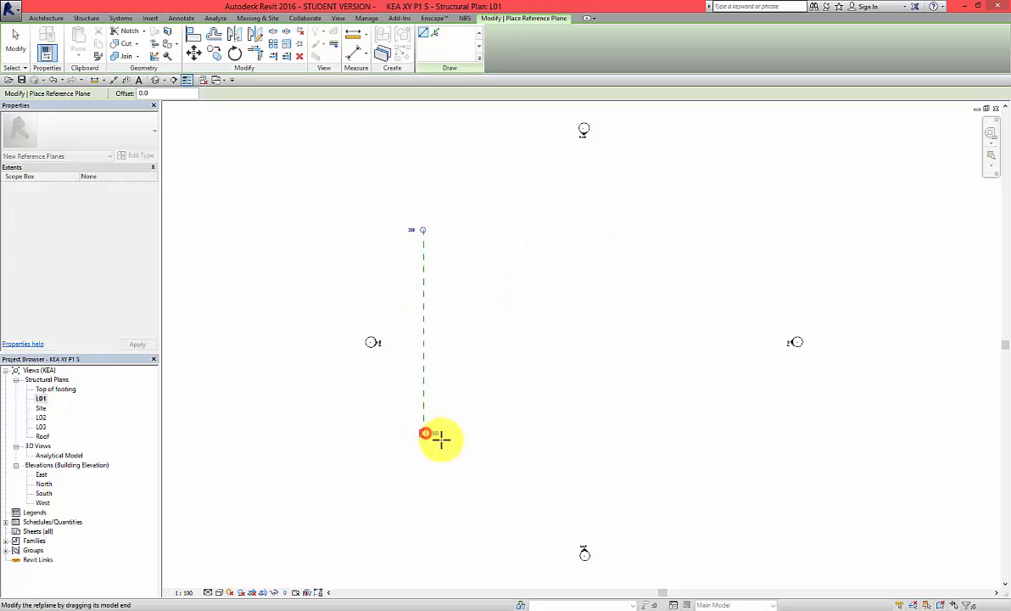
pyautogui.press('Escape')
pyautogui.press('Escape')
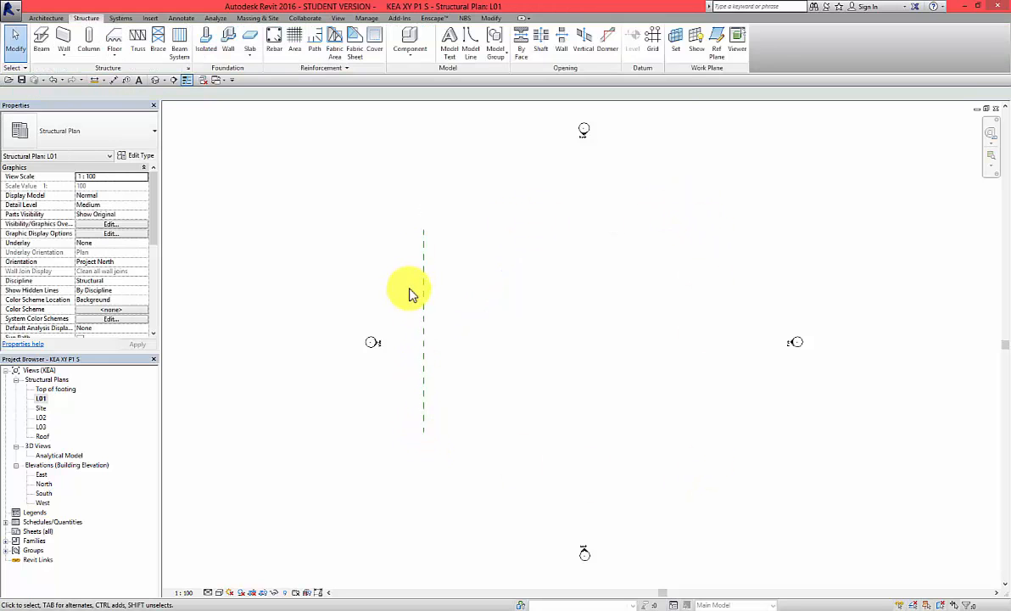
# Create a similar vertical reference plane about 37,300 mm east of the first, just inside the east elevation marker
pyautogui.click(422, 285)
pyautogui.rightClick(421, 284)
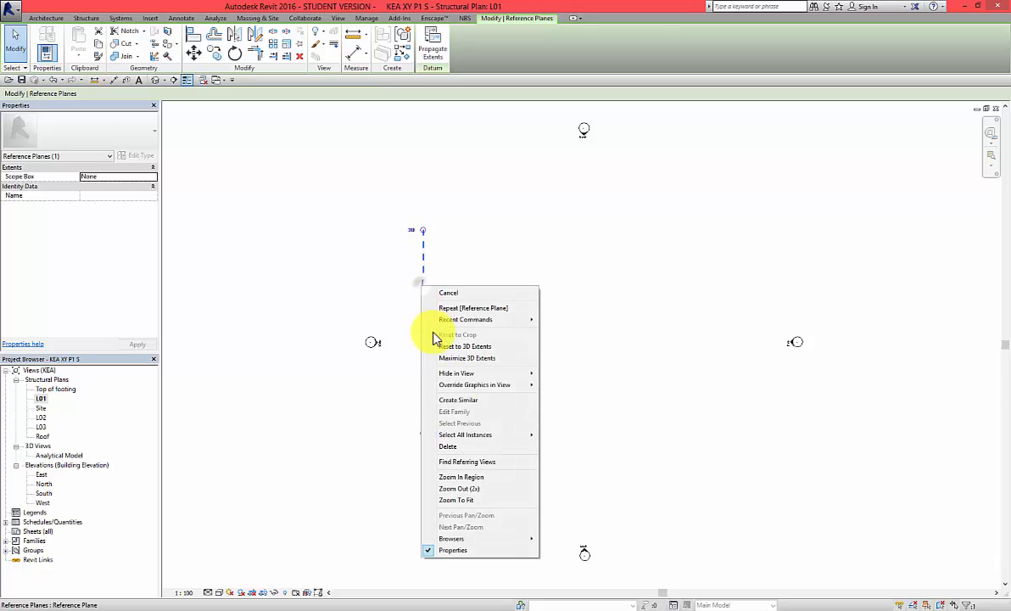
pyautogui.click(460, 399)
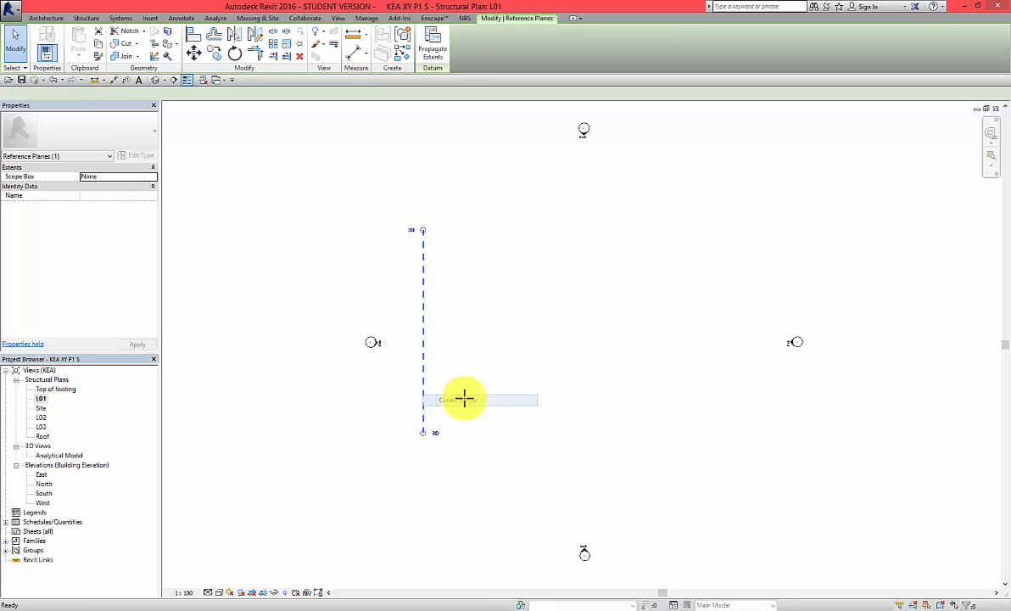
pyautogui.click(740, 214)
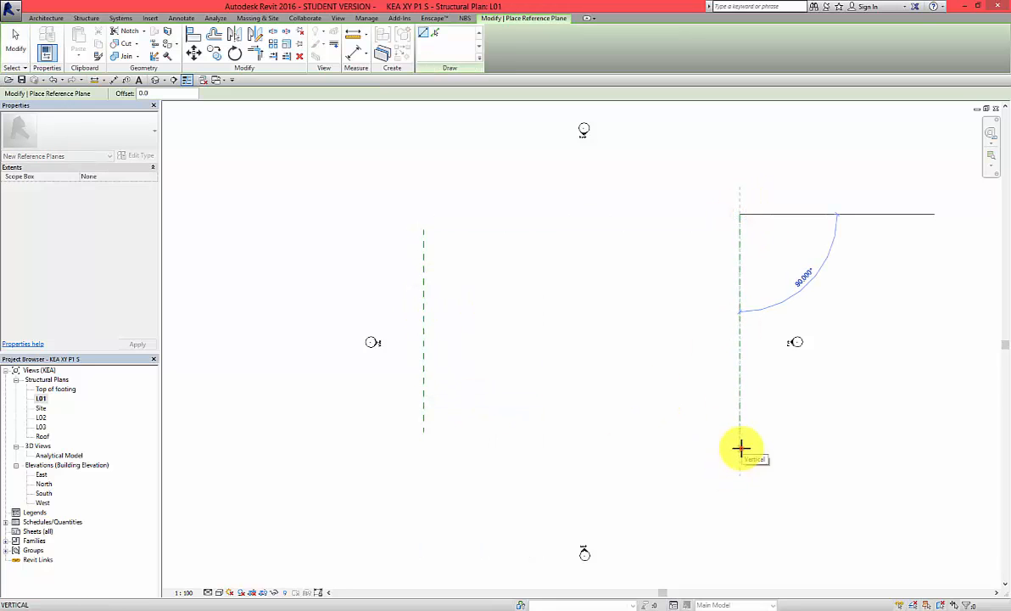
pyautogui.click(740, 447)
pyautogui.press('Escape')
pyautogui.press('Escape')
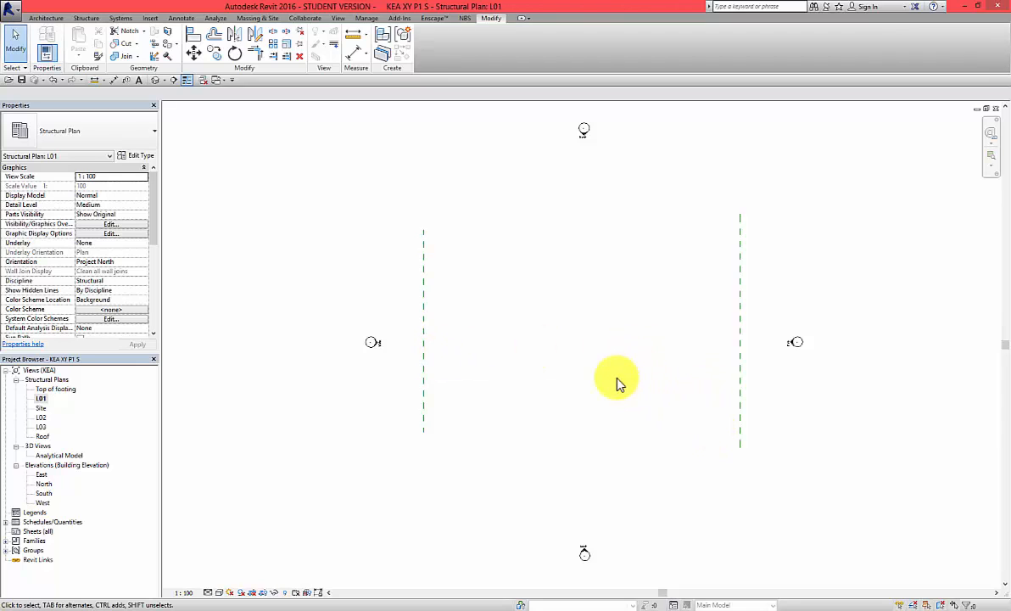
# Make the temporary dimension between the two vertical reference planes permanent and delete the resulting dimension
pyautogui.click(182, 18)
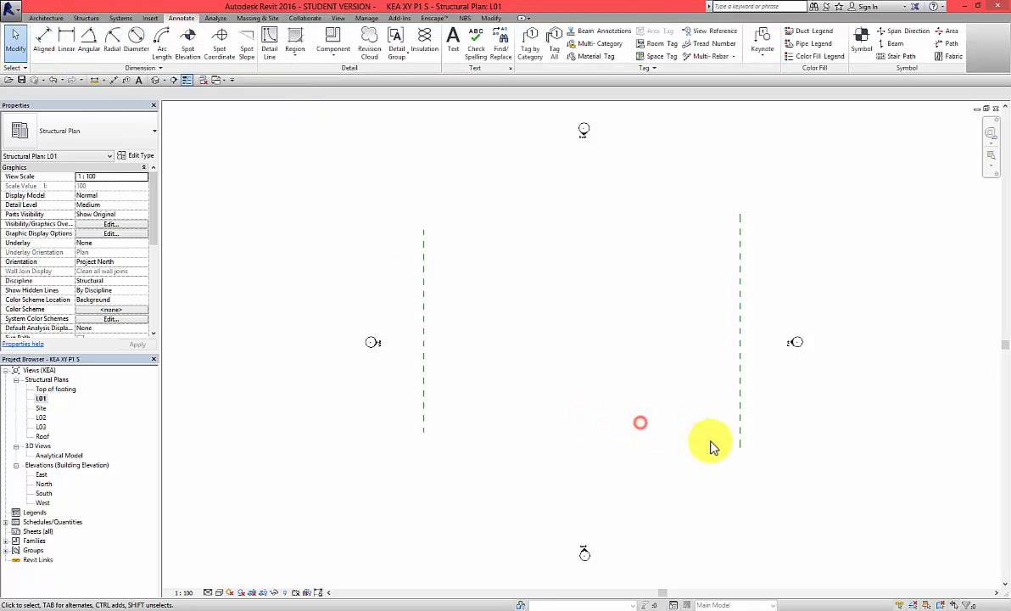
pyautogui.click(740, 427)
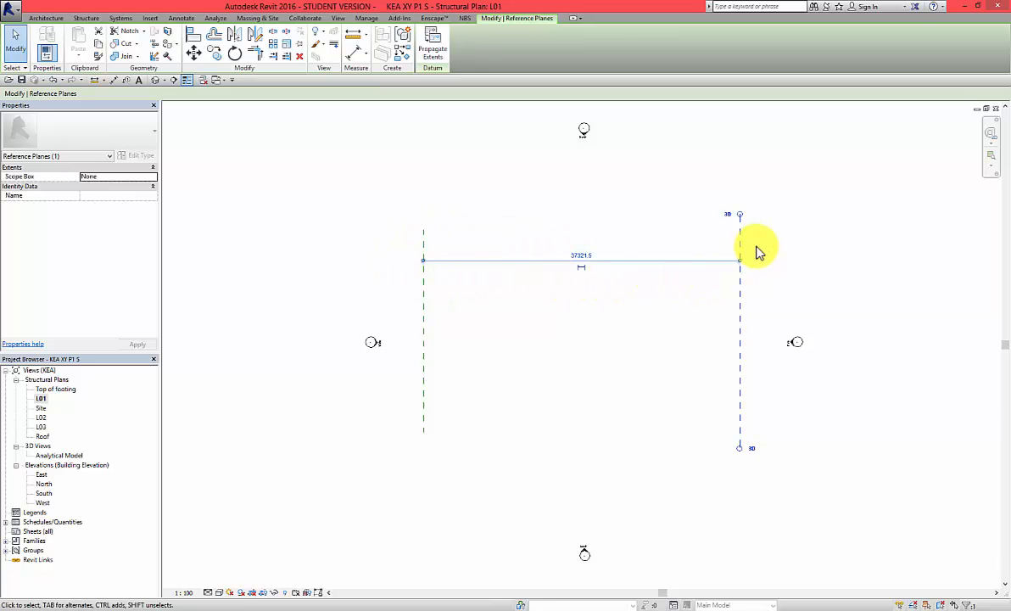
pyautogui.click(582, 273)
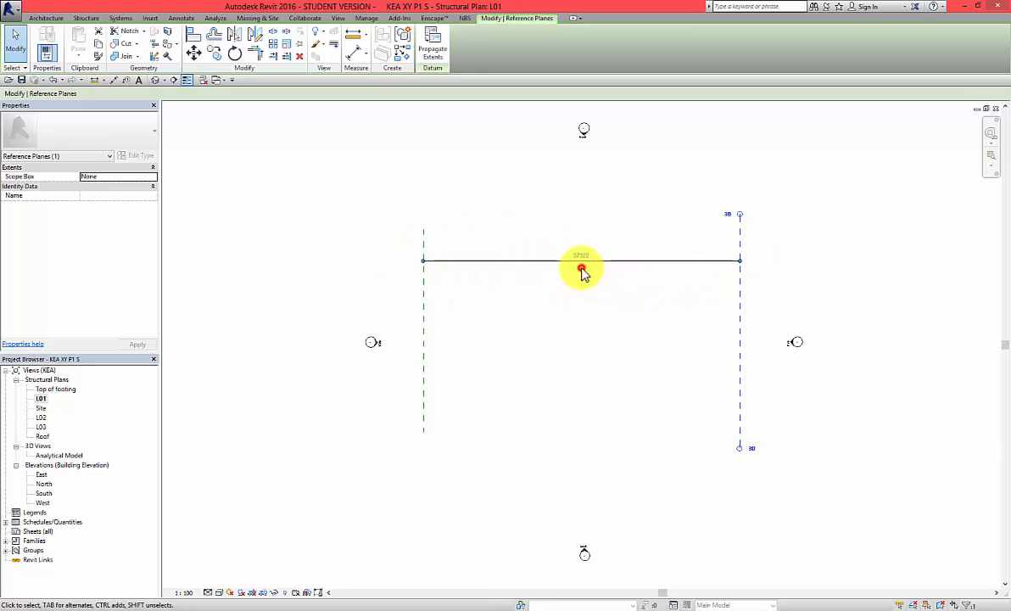
pyautogui.click(622, 328)
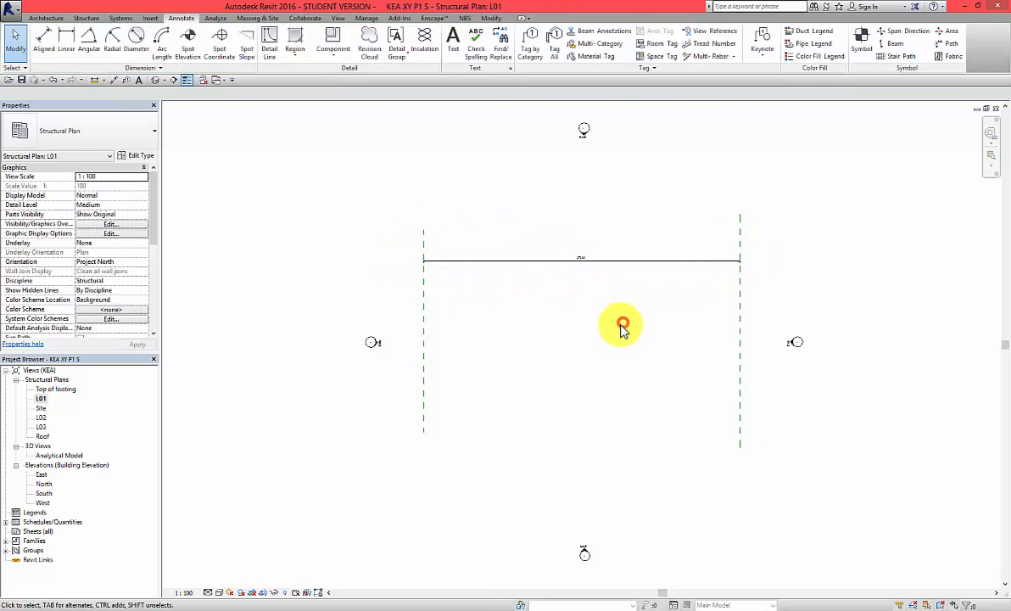
pyautogui.click(596, 263)
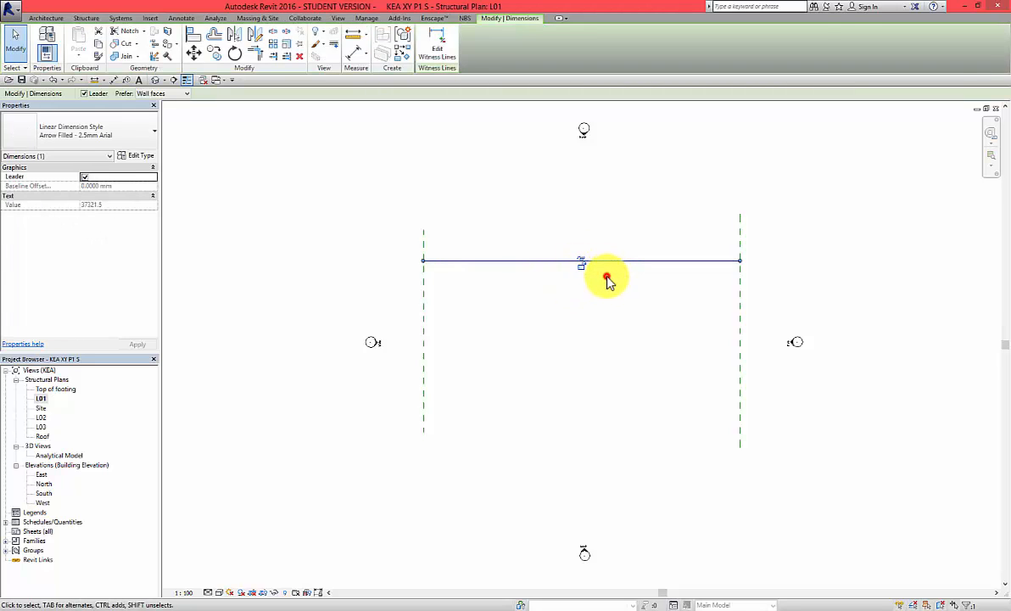
pyautogui.click(606, 277)
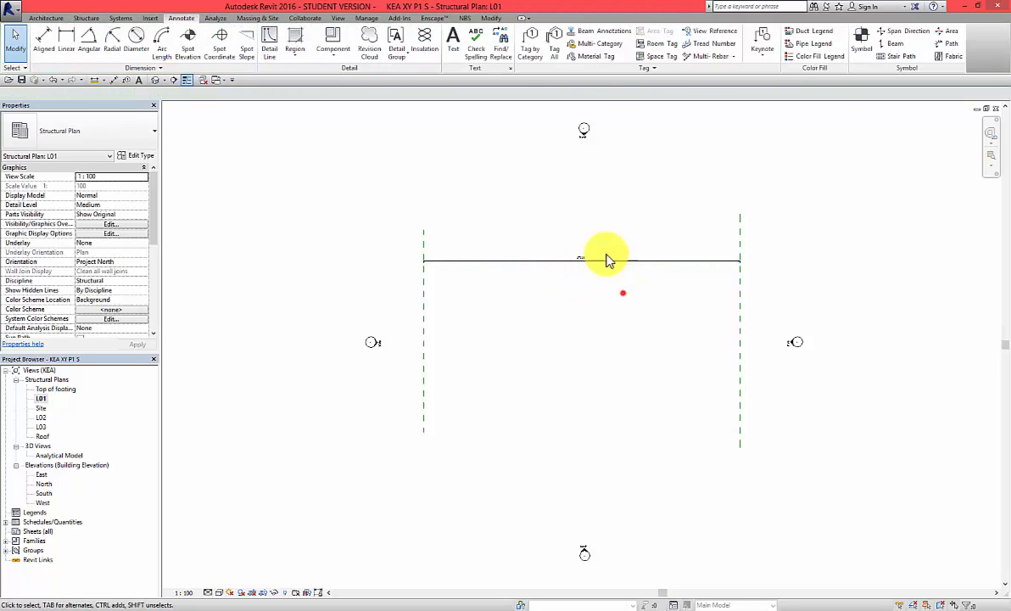
pyautogui.click(596, 258)
pyautogui.press('Delete')
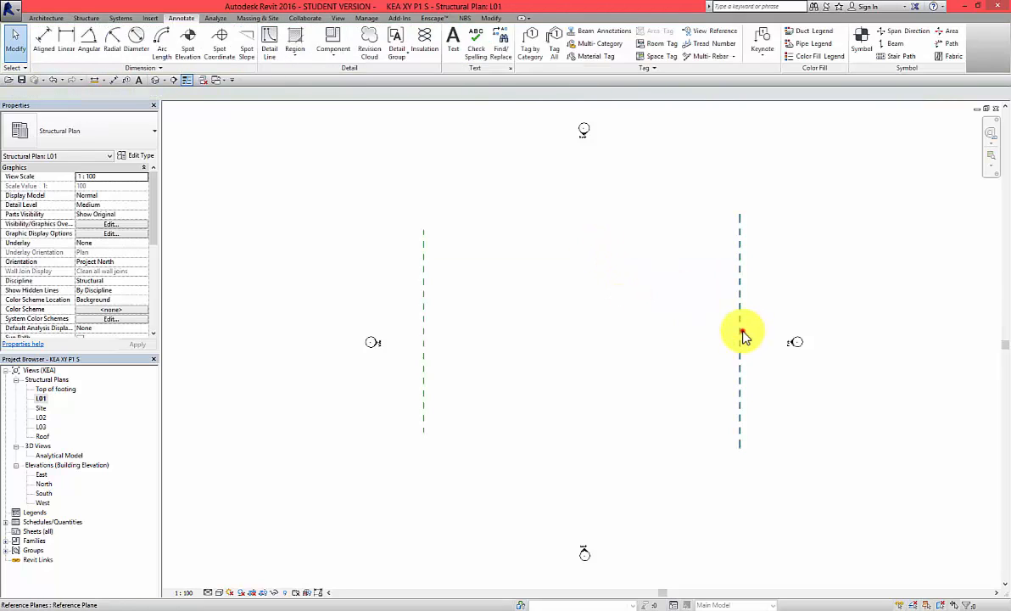
# Move the east vertical reference plane by setting its distance from the west one to 40415 mm
pyautogui.click(742, 337)
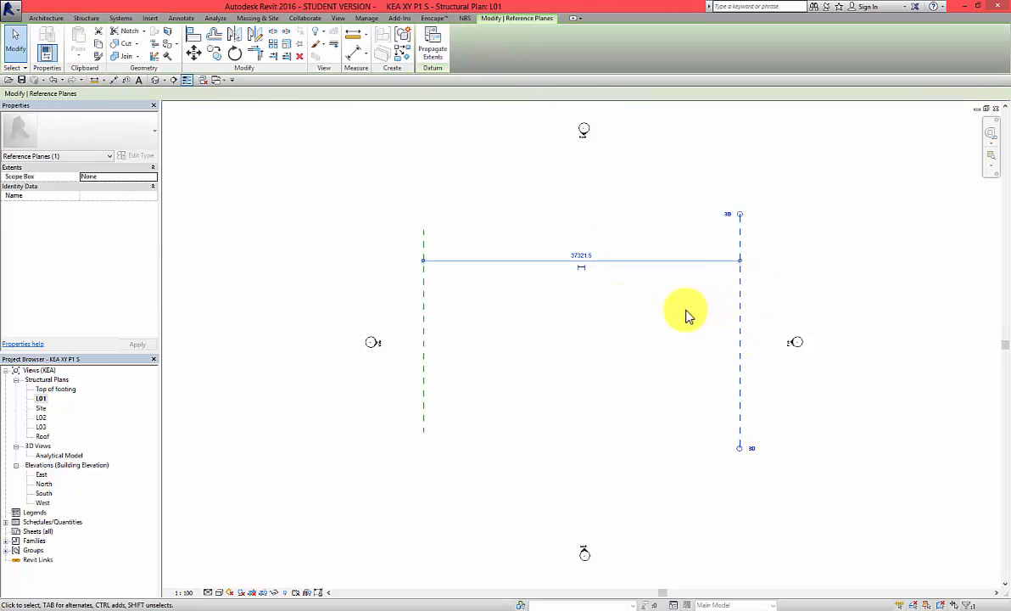
pyautogui.click(581, 257)
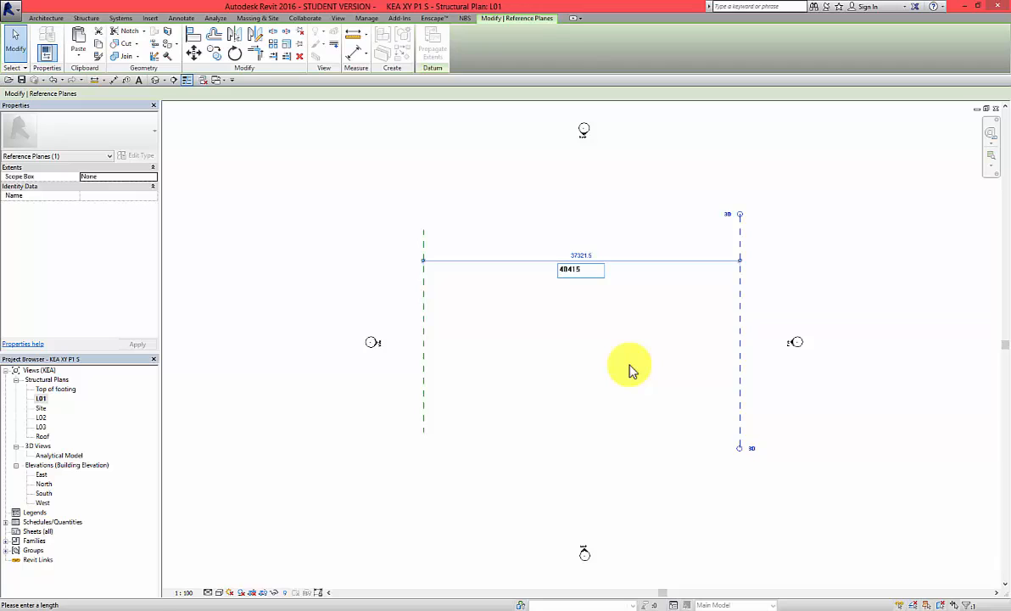
pyautogui.write('40415')
pyautogui.press('Return')
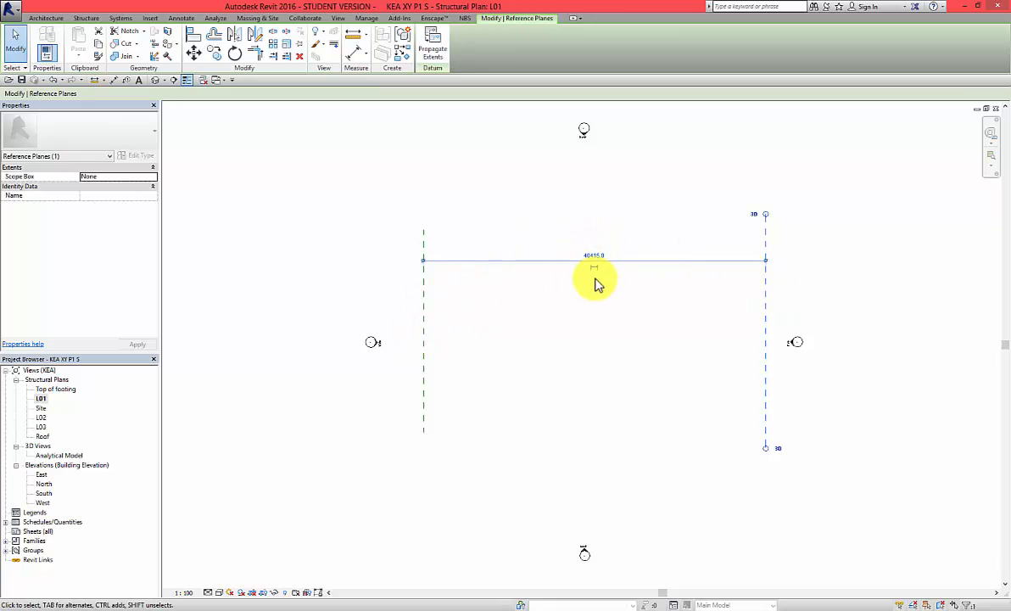
pyautogui.click(585, 369)
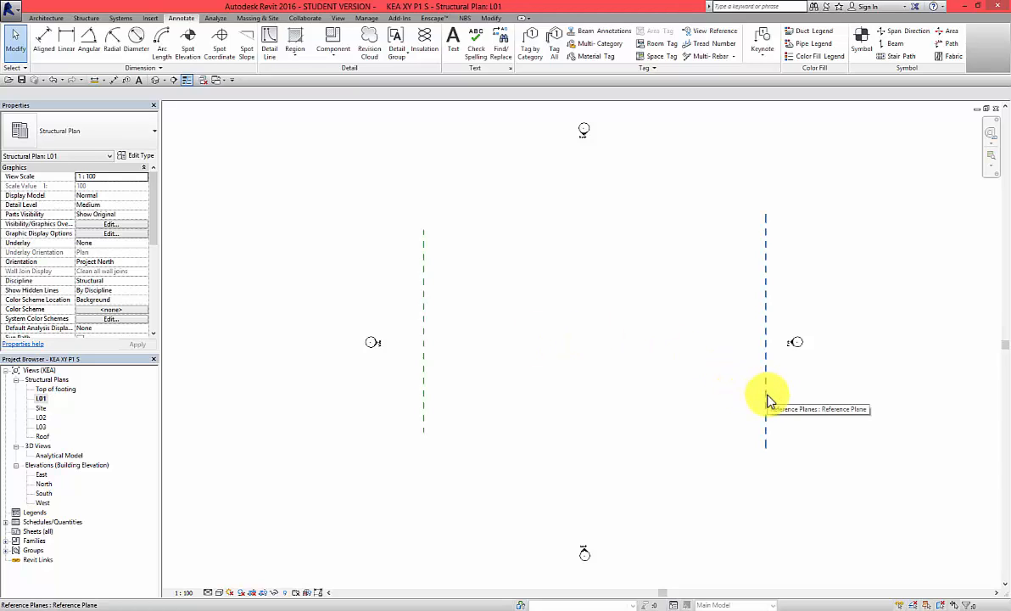
# Draw a horizontal reference plane near the lower ends of the vertical ones, running from the west plane to the east plane
pyautogui.click(424, 379)
pyautogui.rightClick(424, 378)
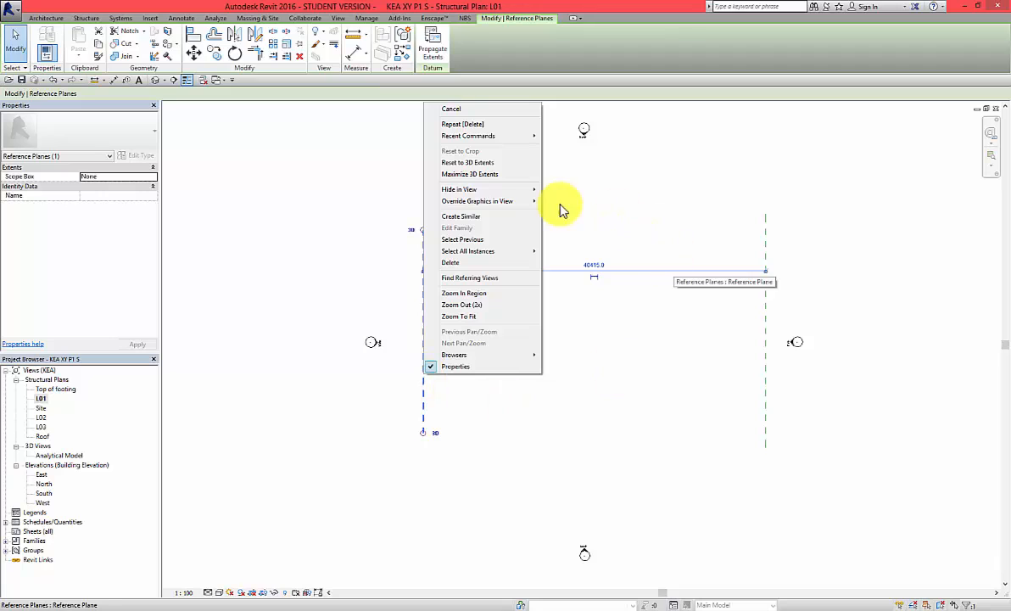
pyautogui.click(479, 217)
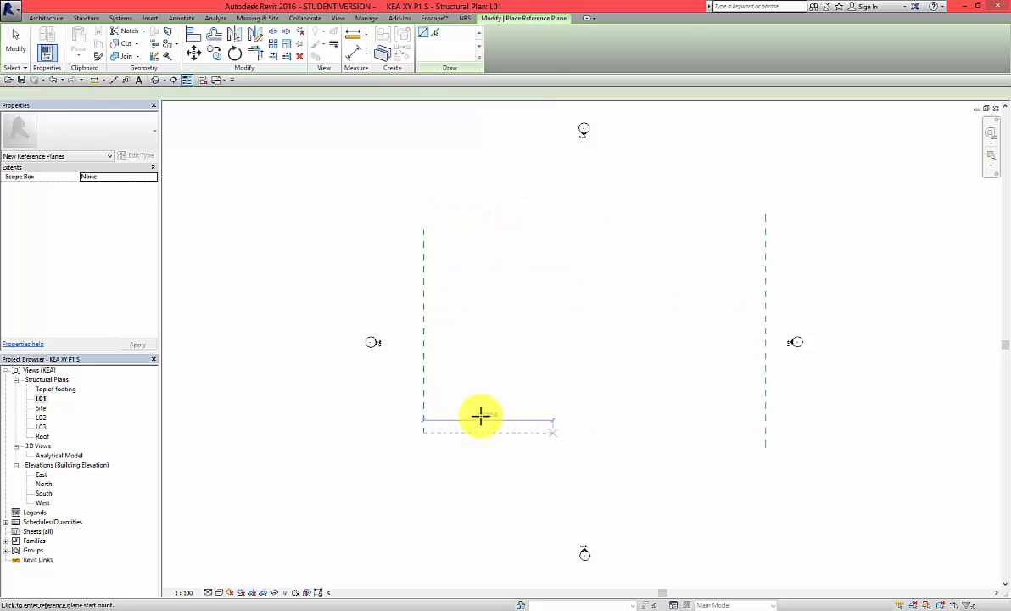
pyautogui.click(424, 407)
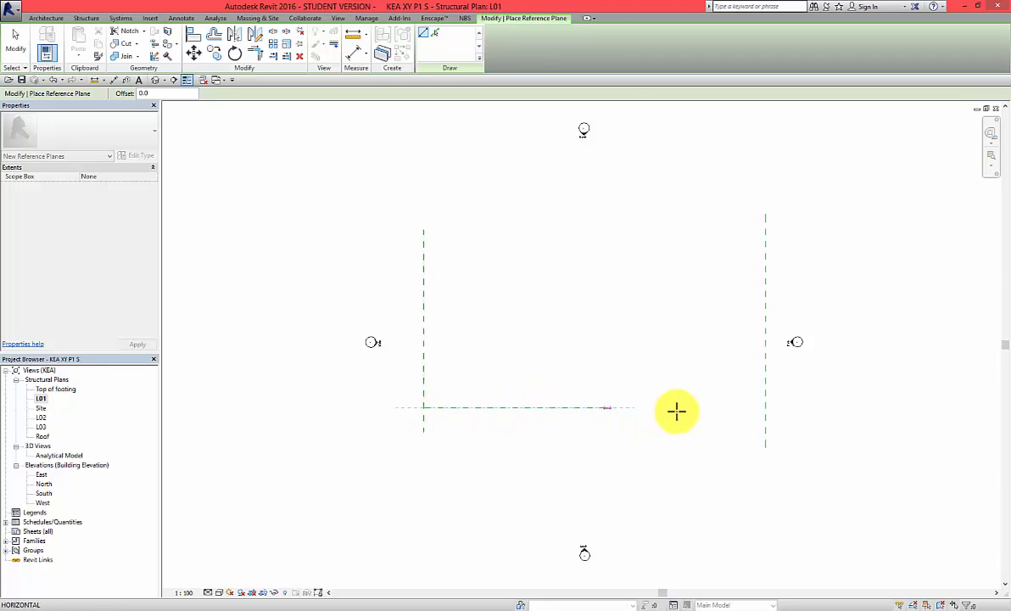
pyautogui.click(766, 407)
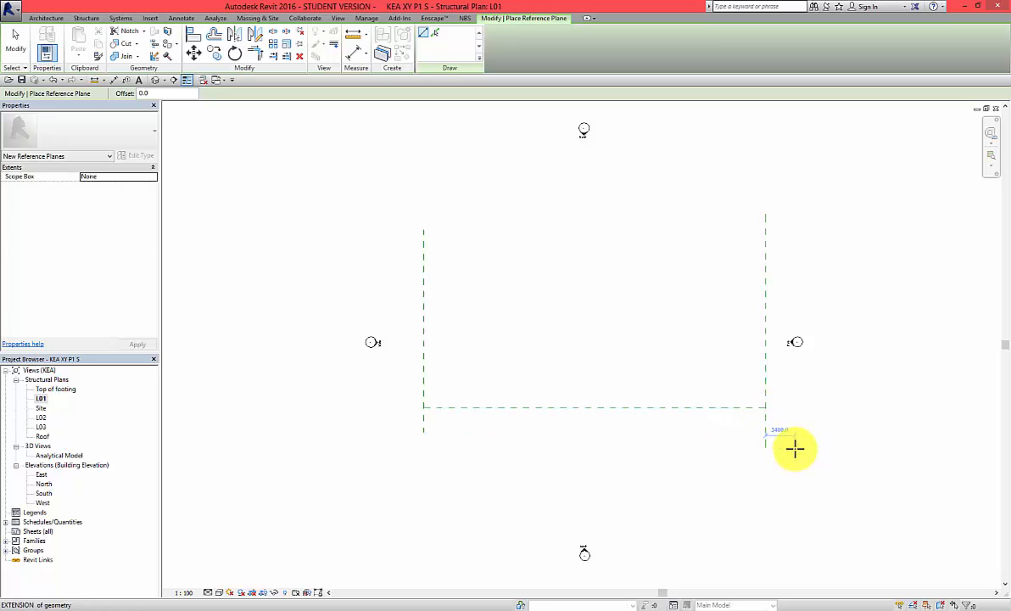
pyautogui.press('Escape')
pyautogui.press('Escape')
pyautogui.click(669, 407)
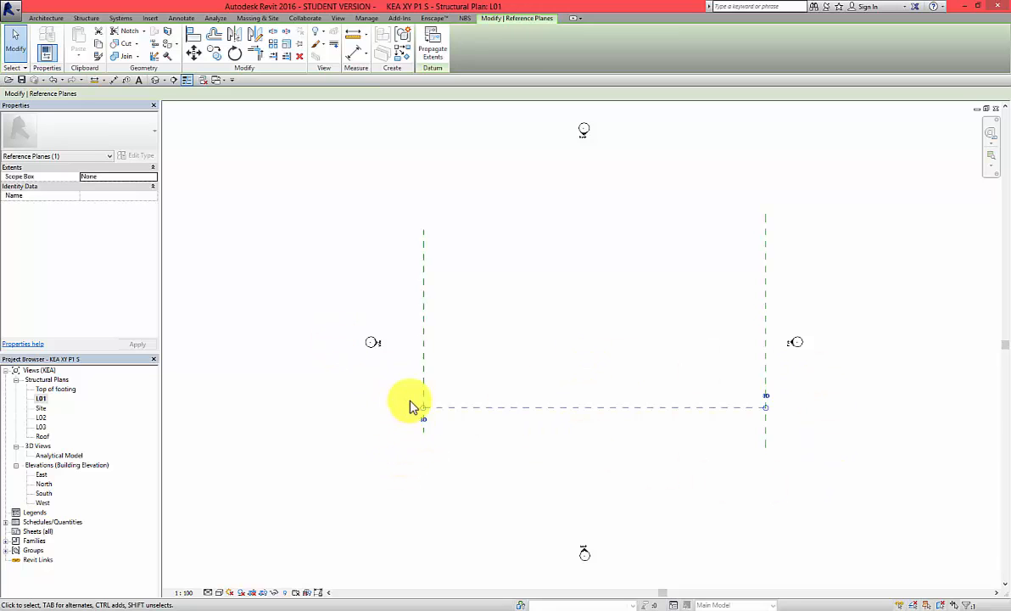
pyautogui.click(452, 427)
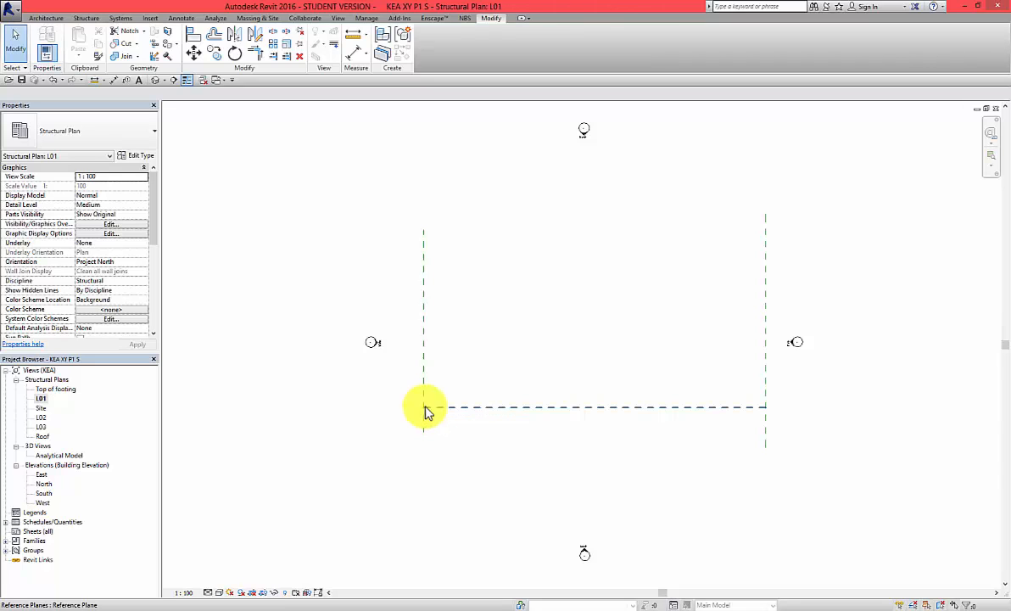
# Draw a diagonal reference plane from the horizontal plane's east endpoint up to the northwest, past the north elevation marker
pyautogui.click(752, 407)
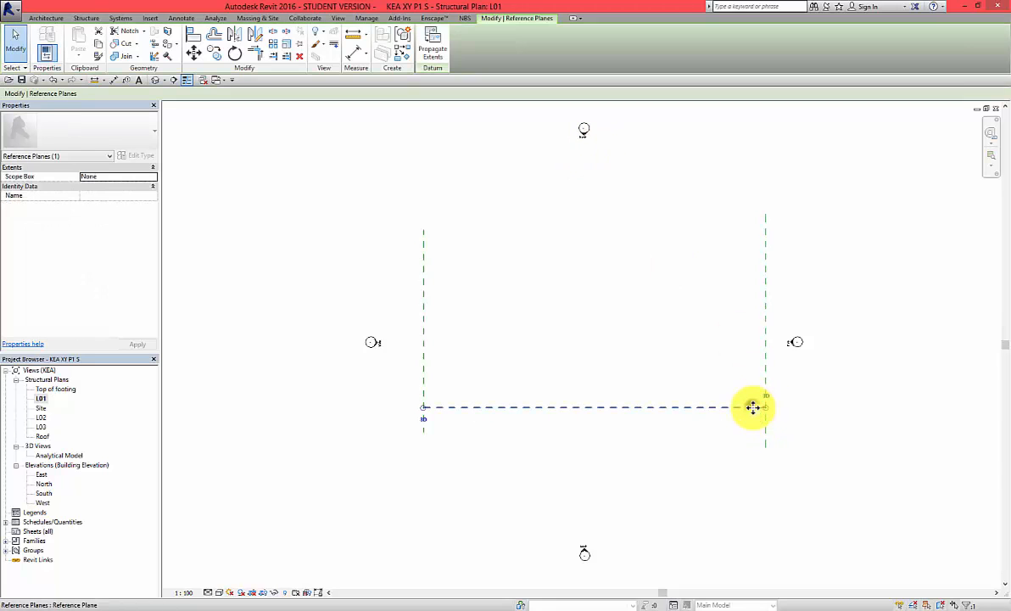
pyautogui.rightClick(752, 407)
pyautogui.click(799, 251)
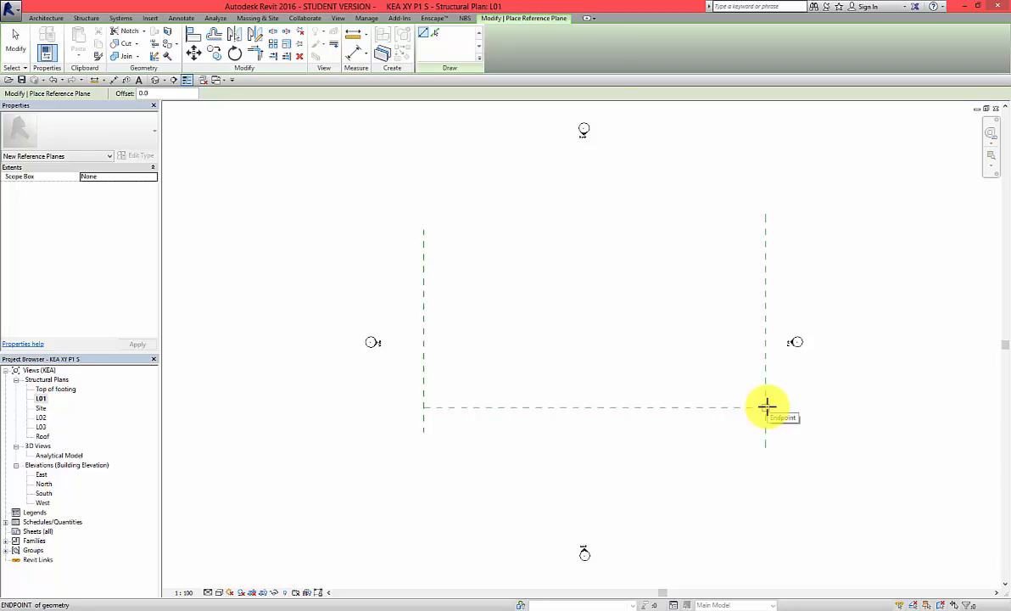
pyautogui.click(765, 407)
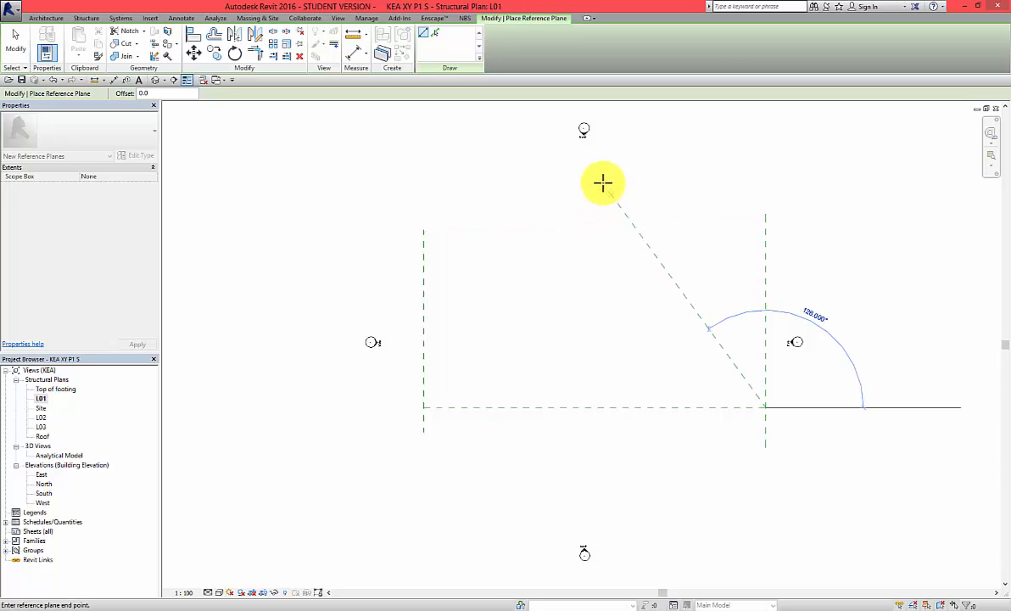
pyautogui.click(531, 116)
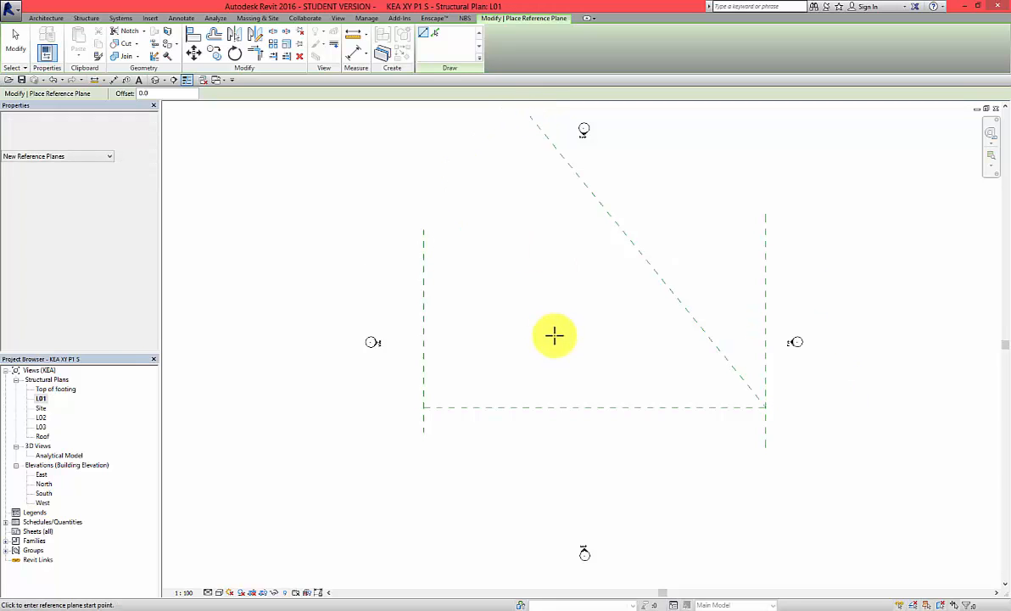
# Draw a second diagonal reference plane from the horizontal plane's west endpoint to the northeast at about 128°, crossing the first diagonal
pyautogui.click(424, 407)
pyautogui.scroll(-4, 428, 414)
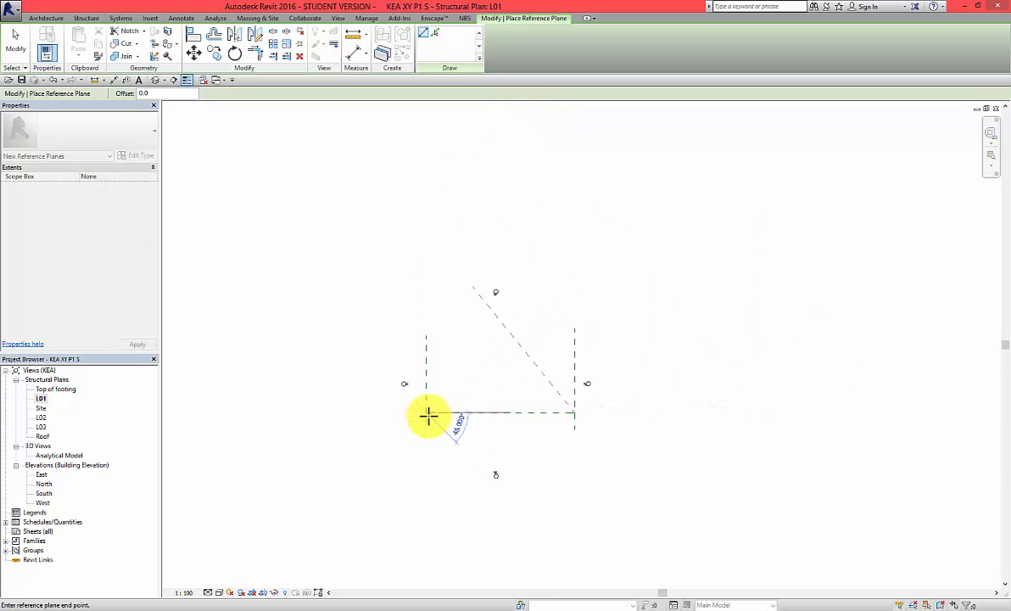
pyautogui.click(501, 318)
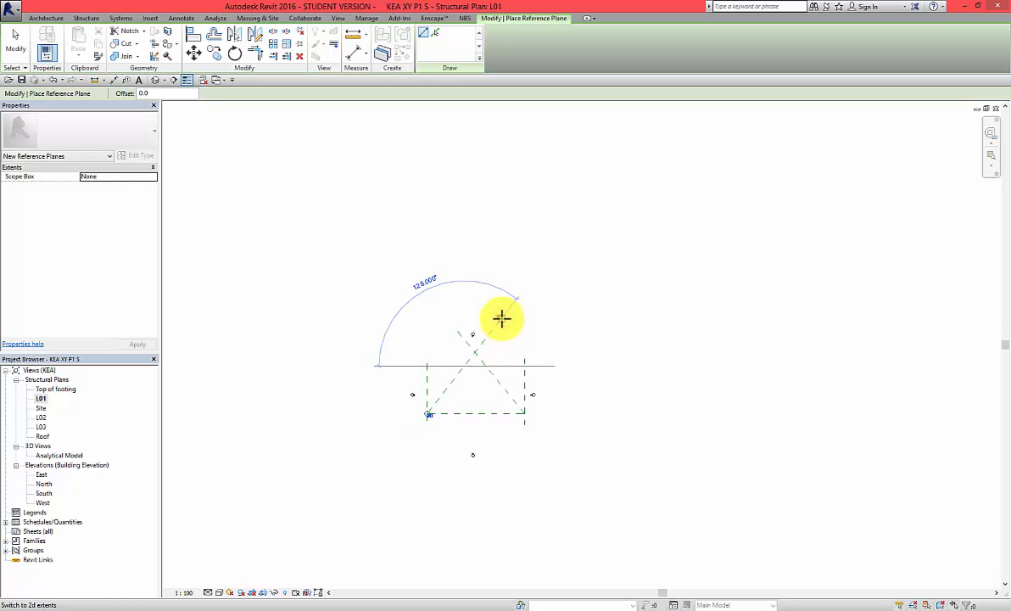
pyautogui.press('Escape')
pyautogui.press('Escape')
pyautogui.scroll(4, 458, 389)
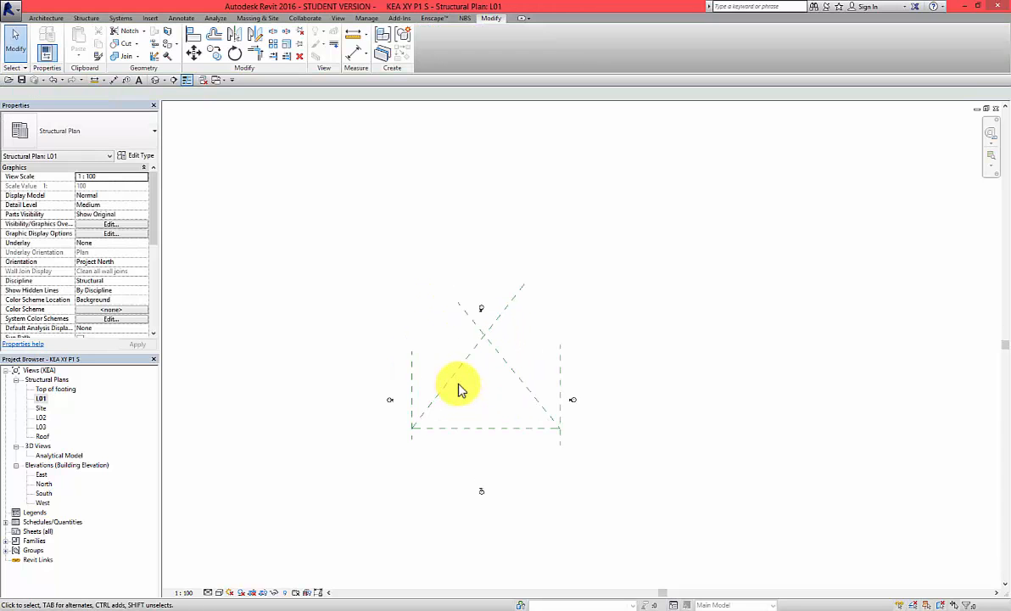
pyautogui.scroll(1, 458, 388)
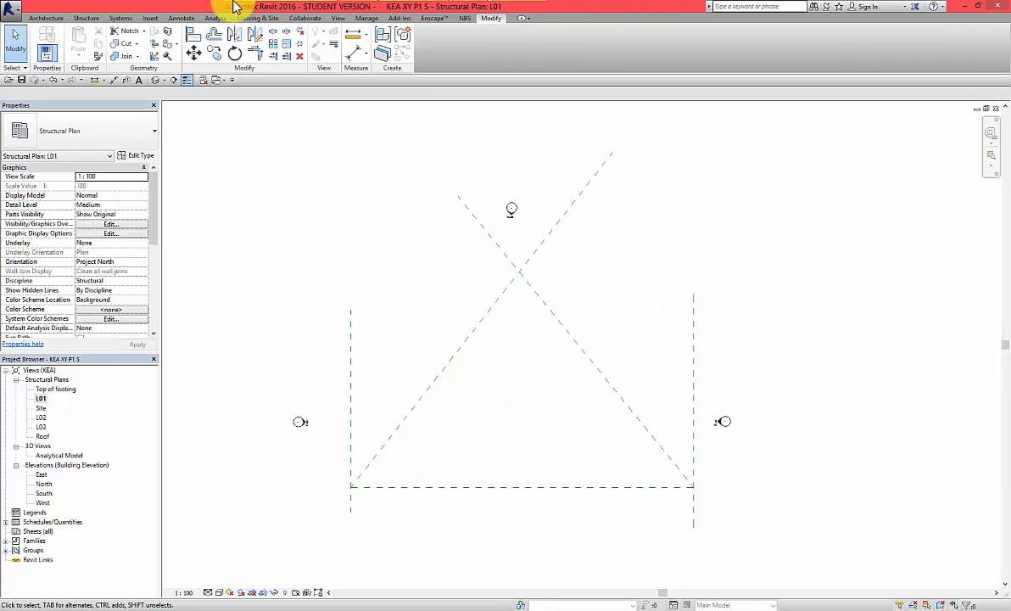
# Place an angular dimension between the diagonal reference plane rising from the west corner and the horizontal base plane
pyautogui.click(181, 19)
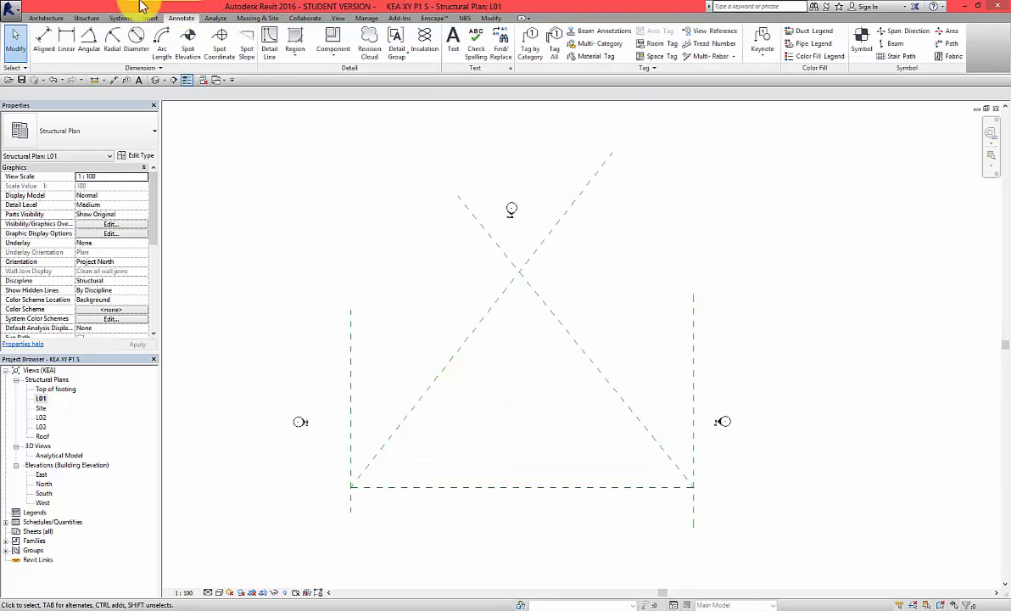
pyautogui.click(91, 48)
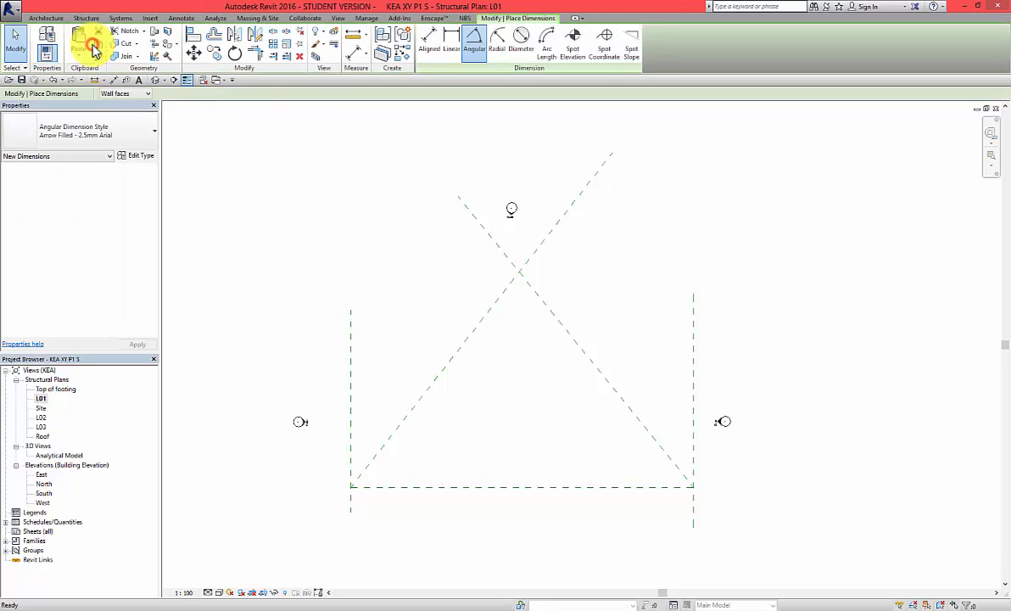
pyautogui.click(427, 398)
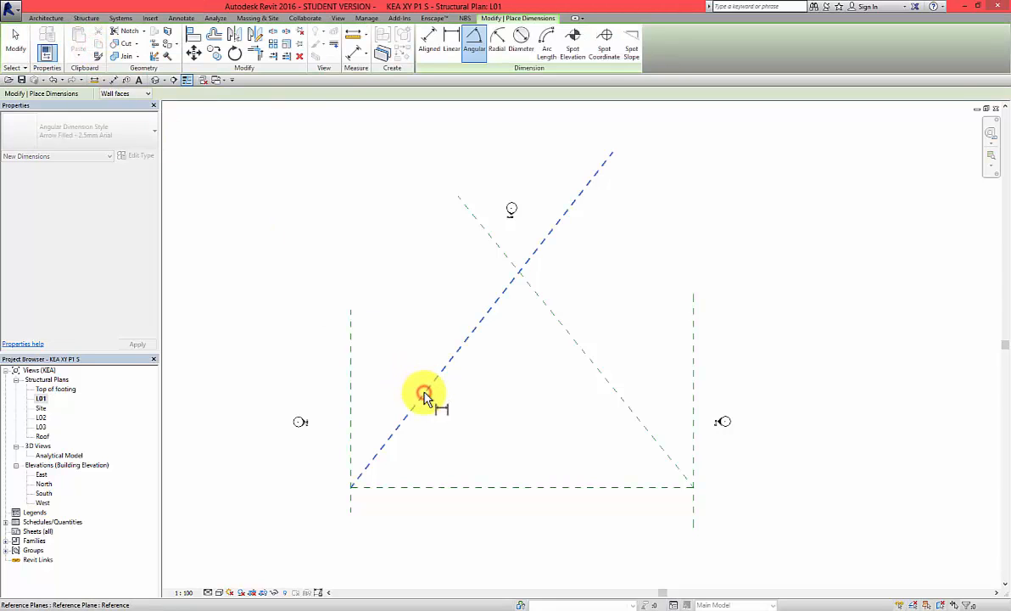
pyautogui.click(455, 487)
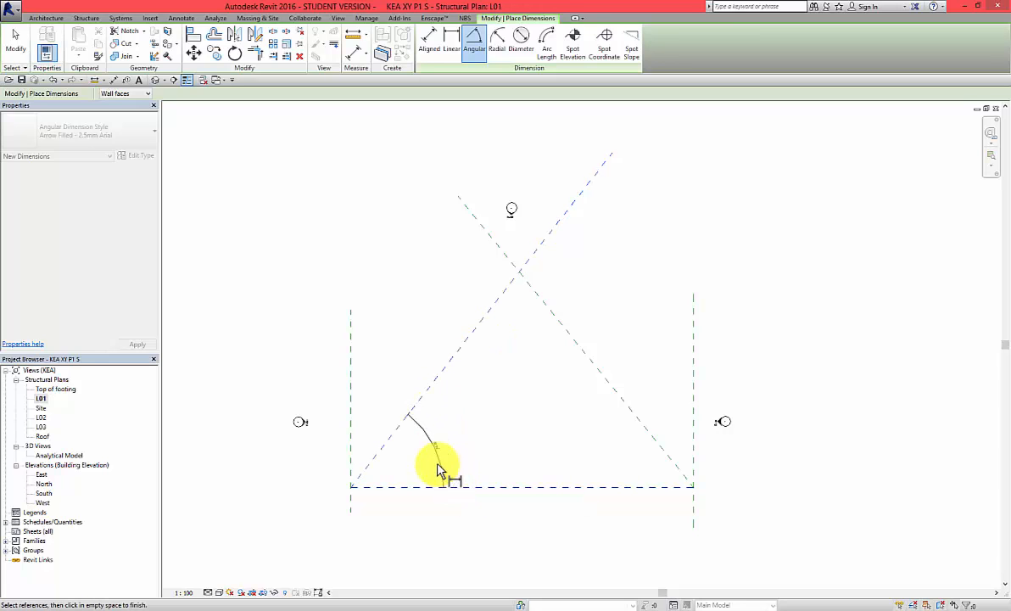
pyautogui.click(428, 462)
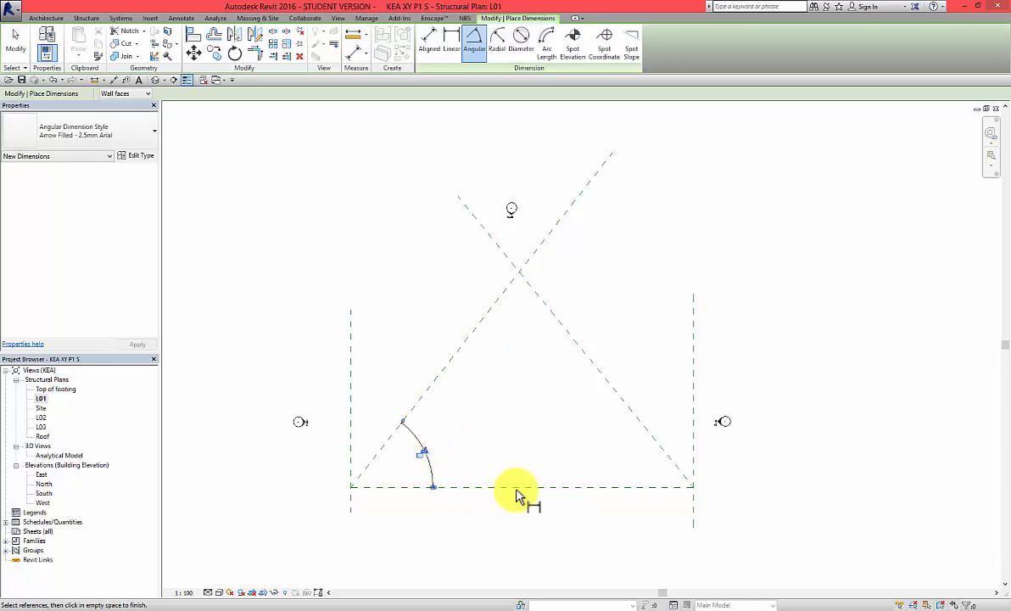
# Place an angular dimension at the east corner between the base plane and the other diagonal reference plane
pyautogui.click(601, 488)
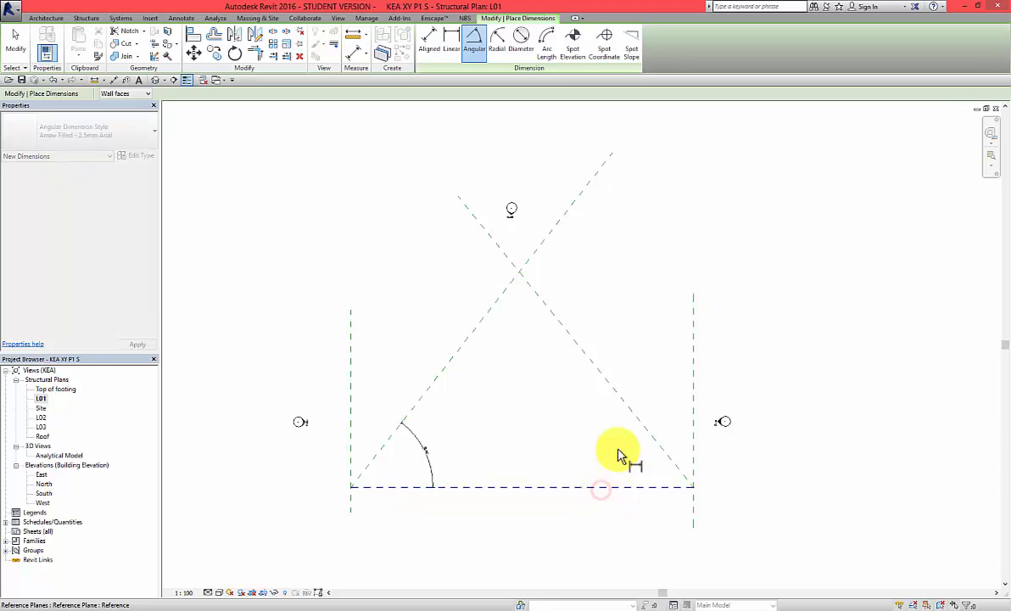
pyautogui.click(636, 415)
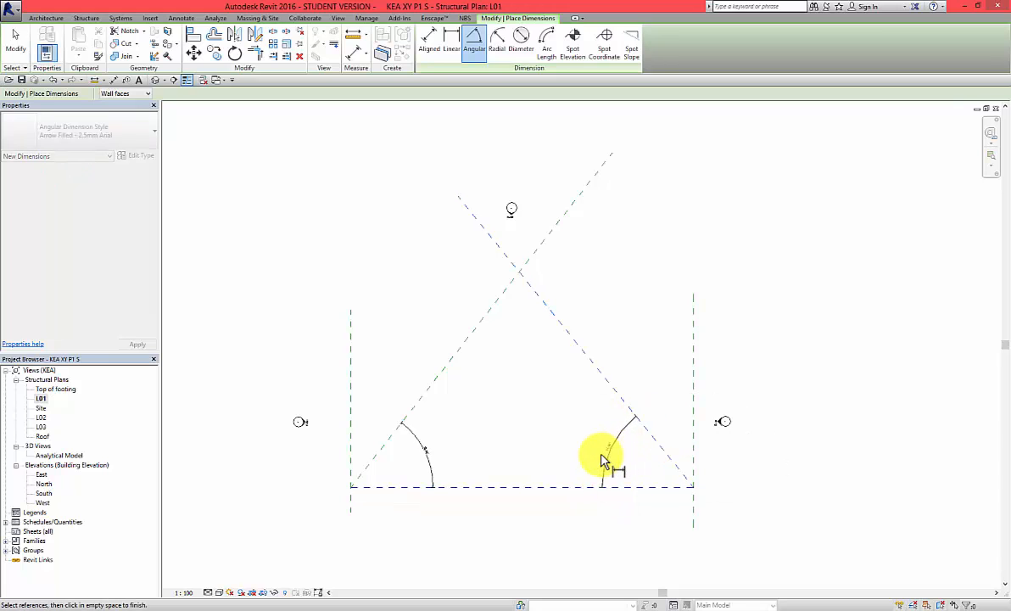
pyautogui.click(598, 457)
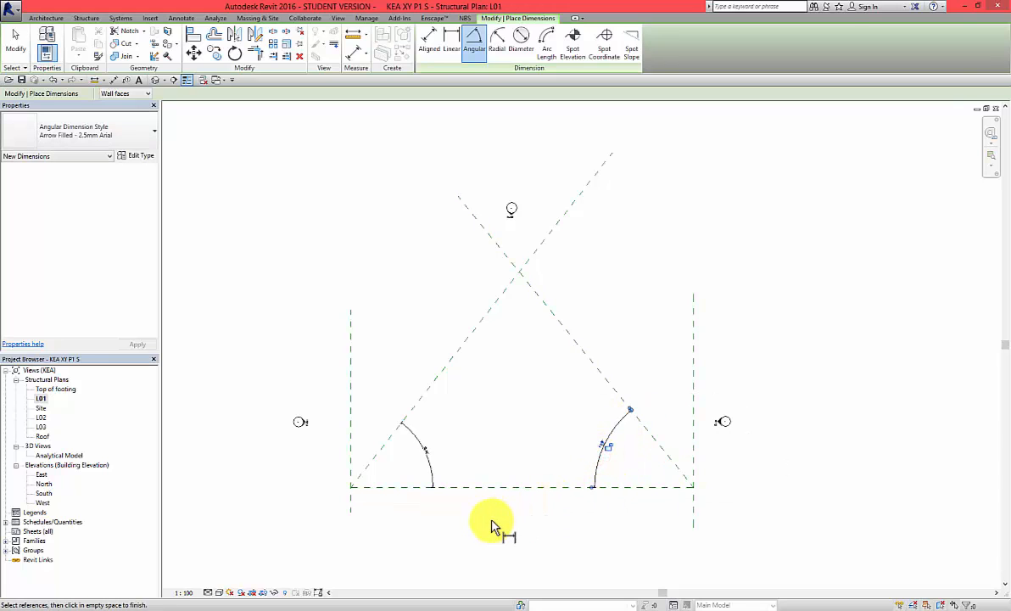
pyautogui.press('Escape')
pyautogui.press('Escape')
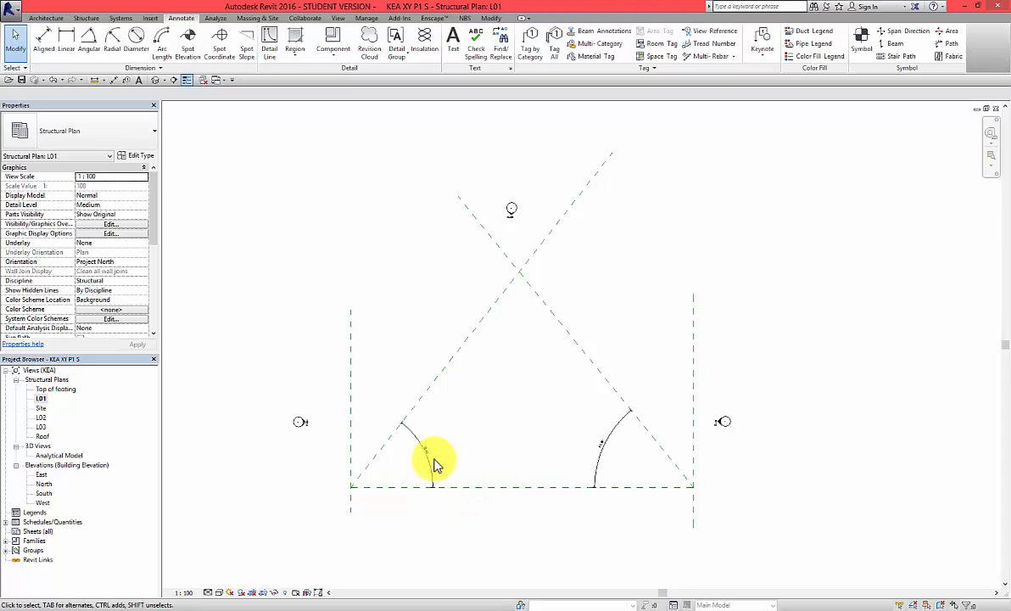
# Set the L01 plan's view scale to 1:200
pyautogui.scroll(3, 432, 464)
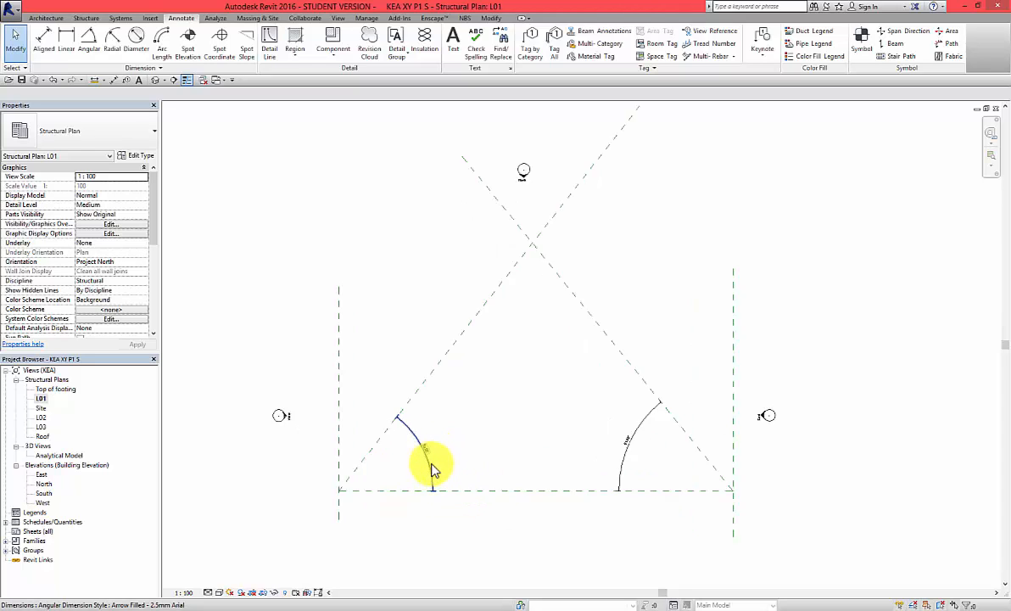
pyautogui.click(184, 591)
pyautogui.click(203, 535)
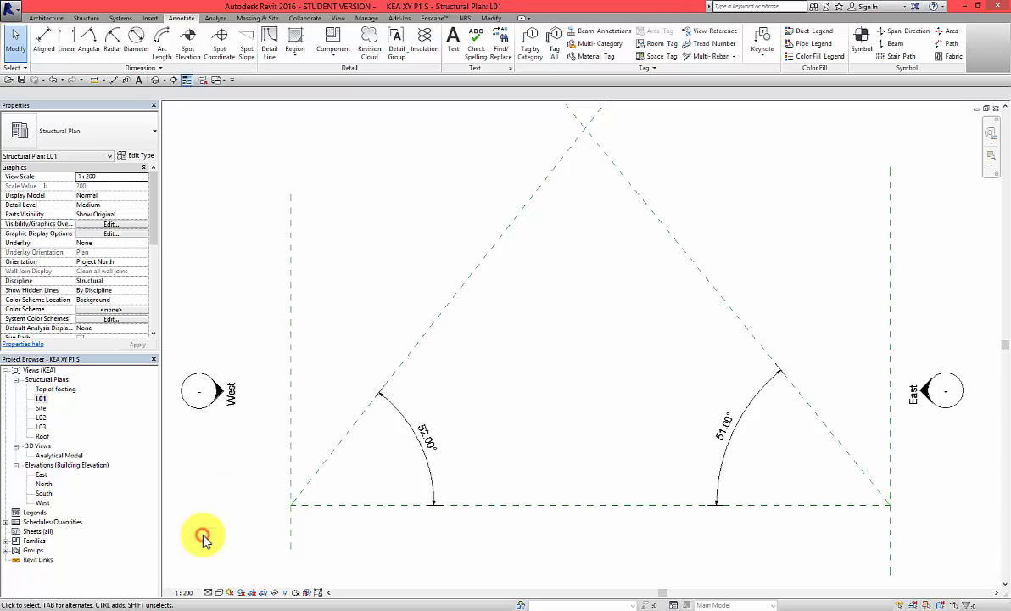
# Rotate the diagonal reference plane at the west corner by setting its angle to the base plane to 60°
pyautogui.scroll(-3, 503, 466)
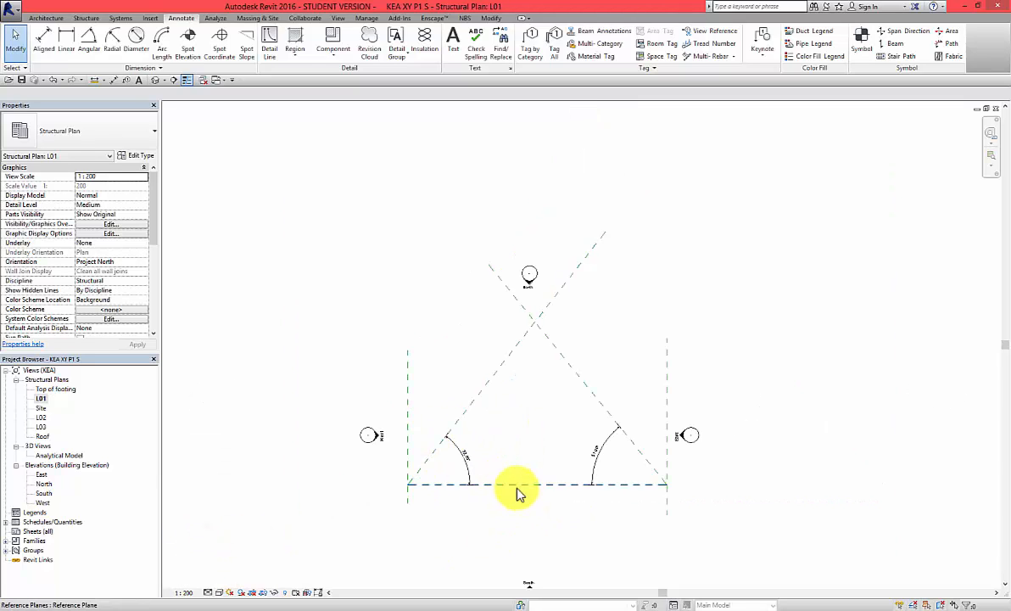
pyautogui.scroll(2, 606, 490)
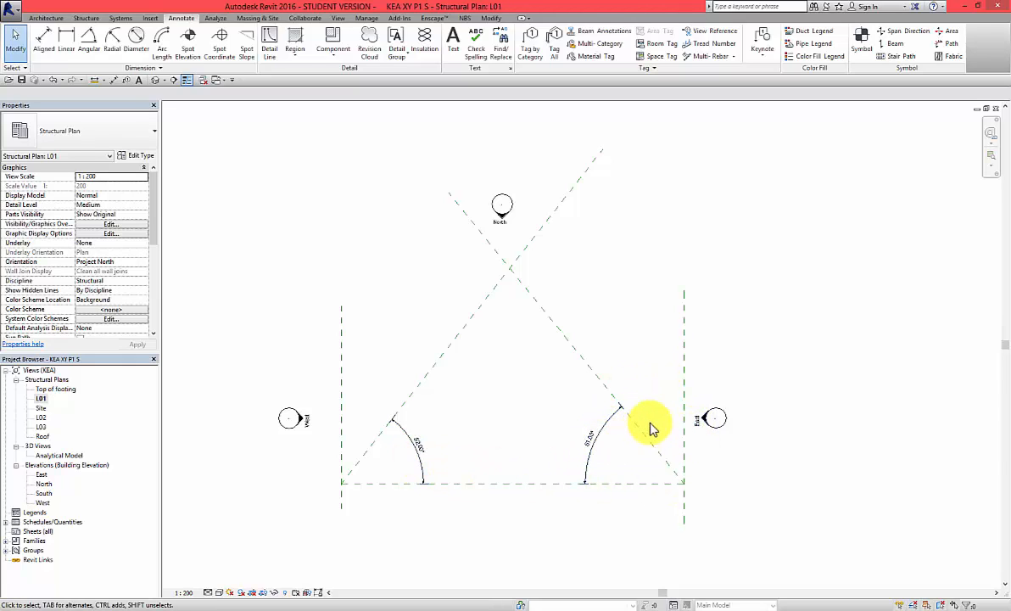
pyautogui.scroll(2, 435, 455)
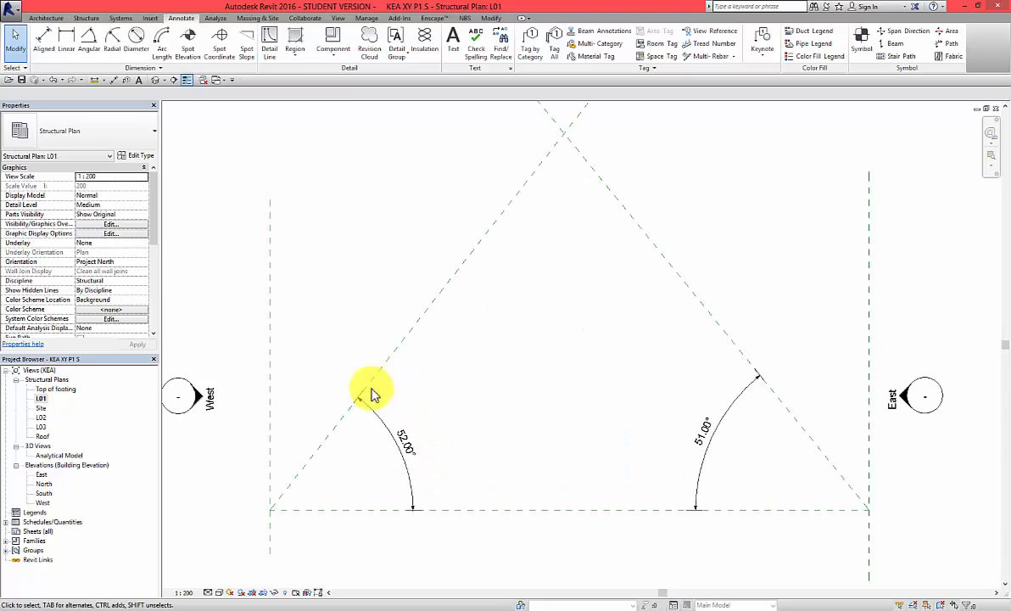
pyautogui.click(488, 438)
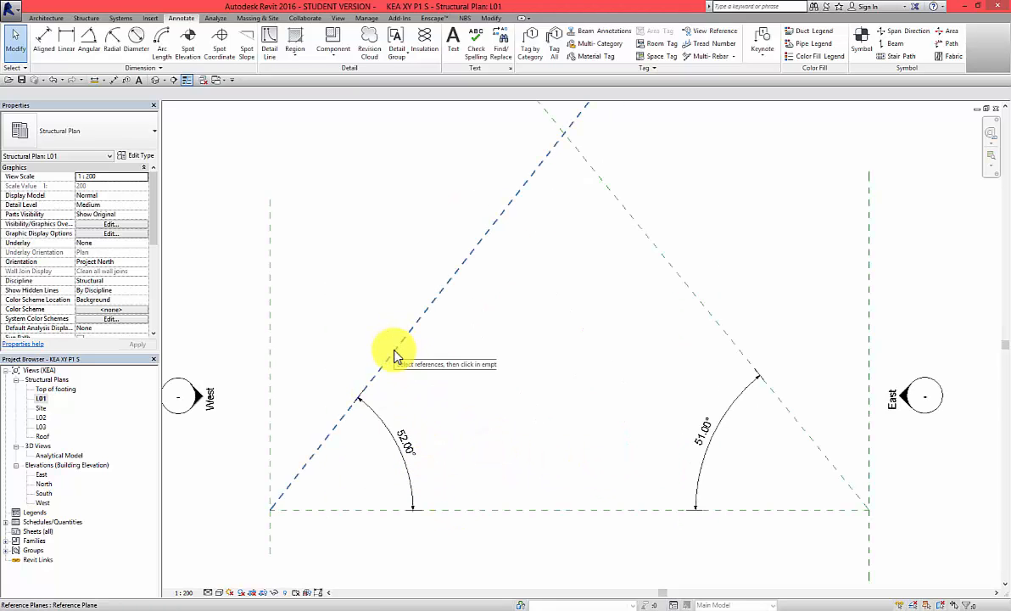
pyautogui.click(393, 354)
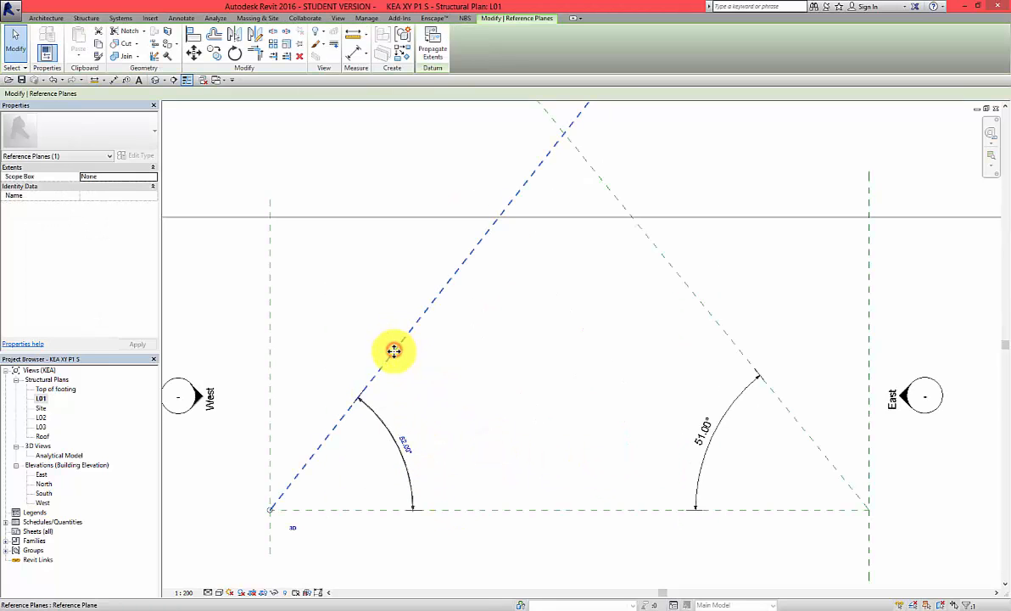
pyautogui.click(396, 521)
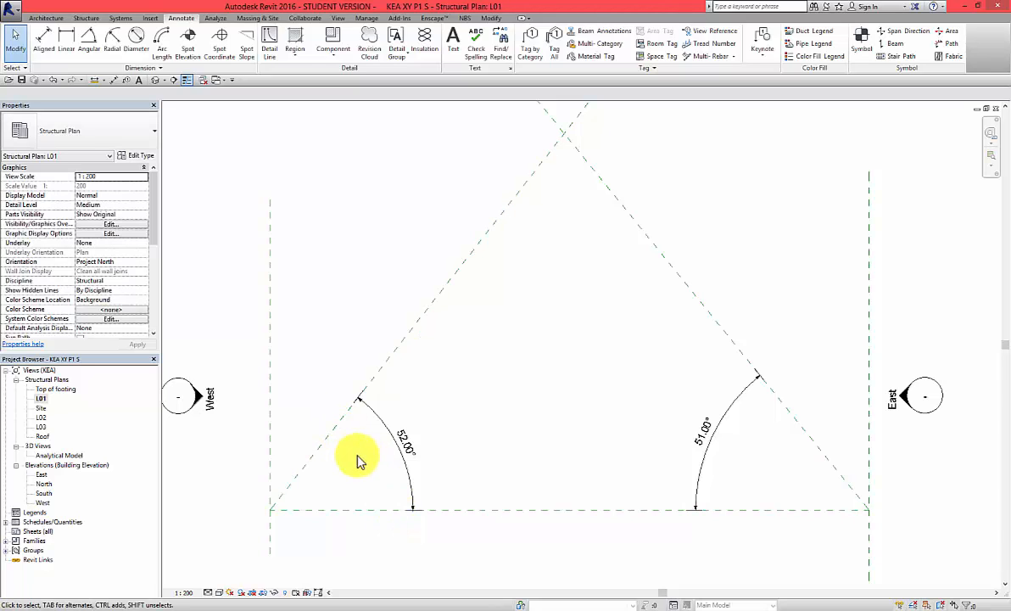
pyautogui.click(384, 367)
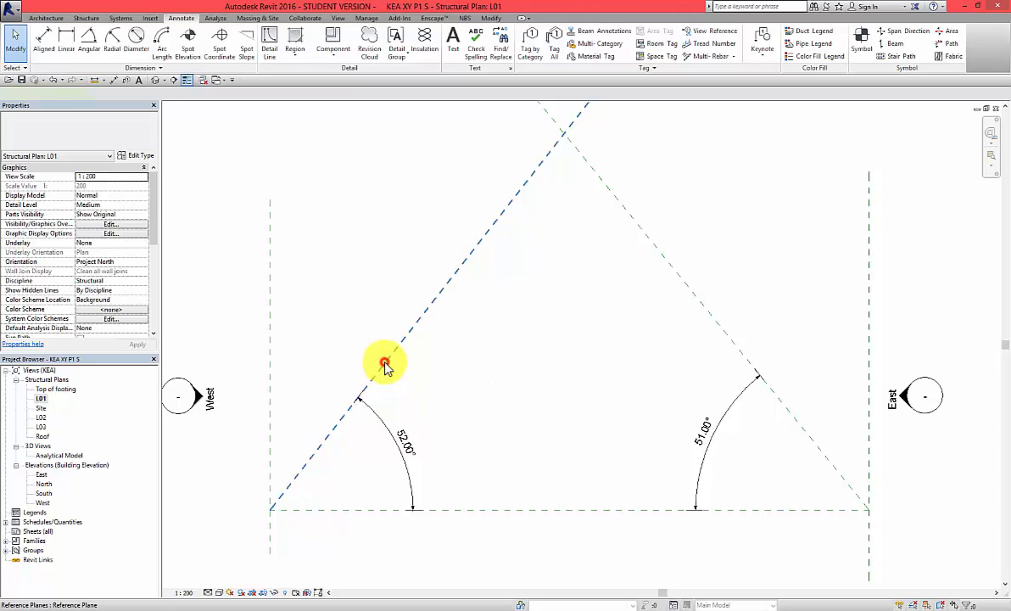
pyautogui.click(405, 449)
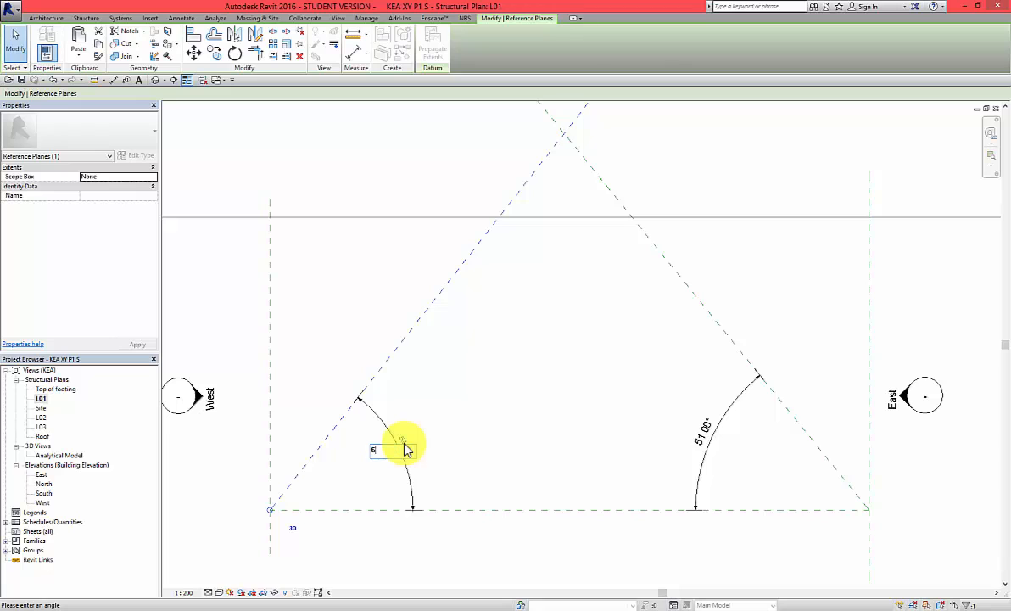
pyautogui.press('Return')
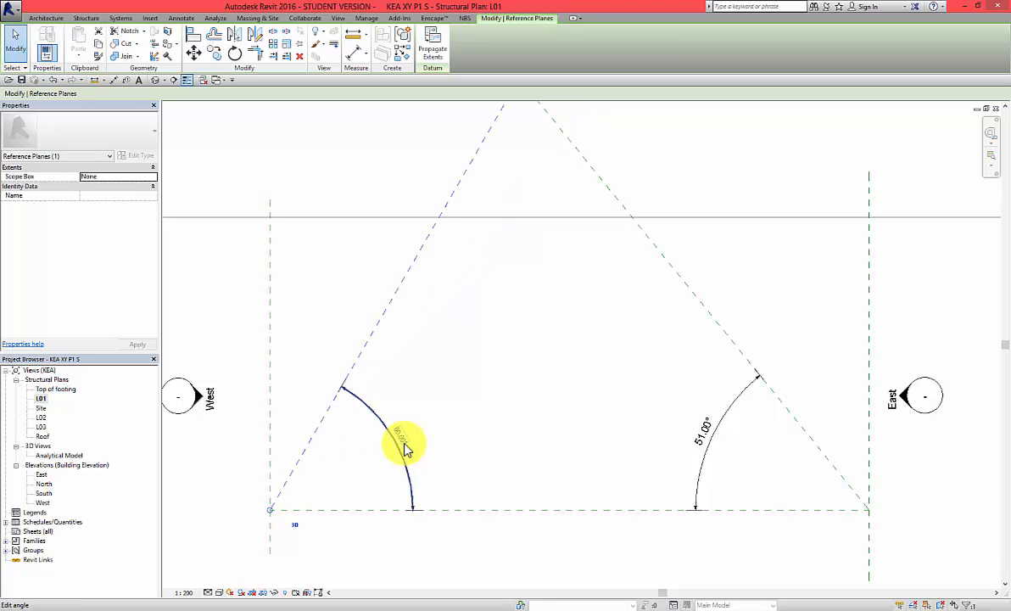
pyautogui.click(437, 463)
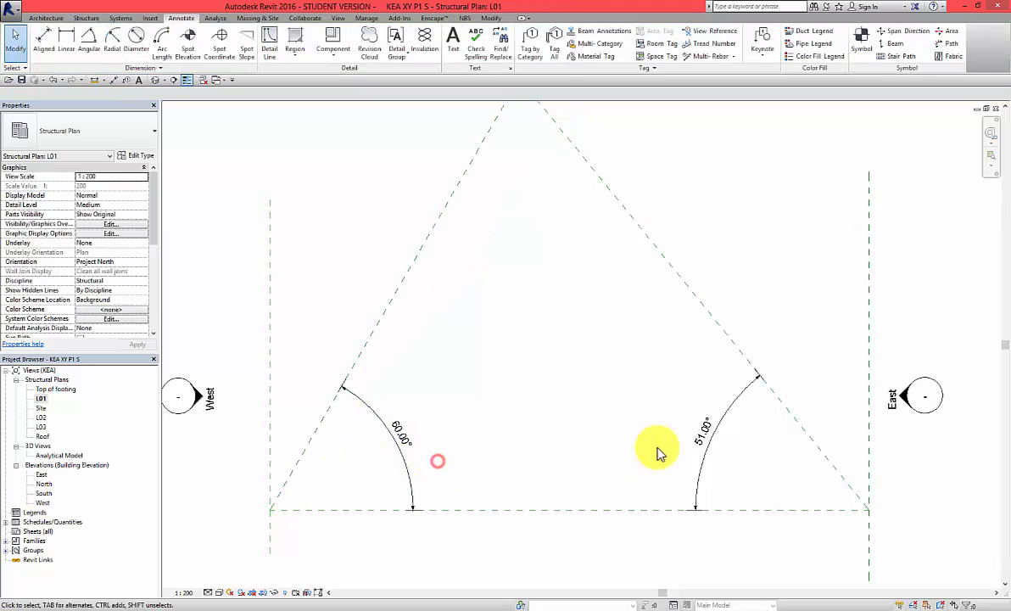
# Rotate the diagonal reference plane at the east corner by setting its angle to the base plane to 60°
pyautogui.click(790, 416)
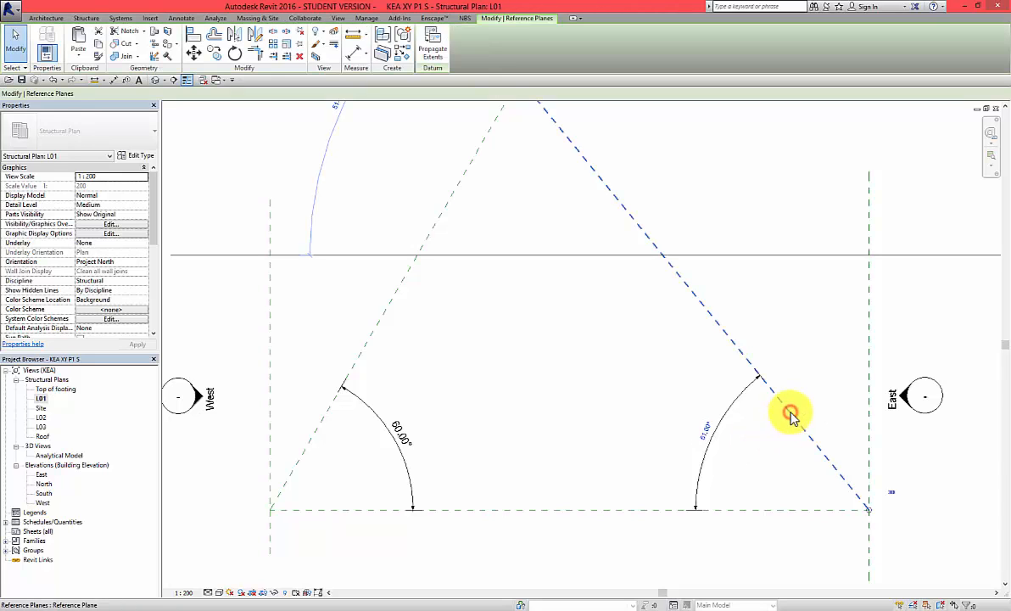
pyautogui.click(706, 433)
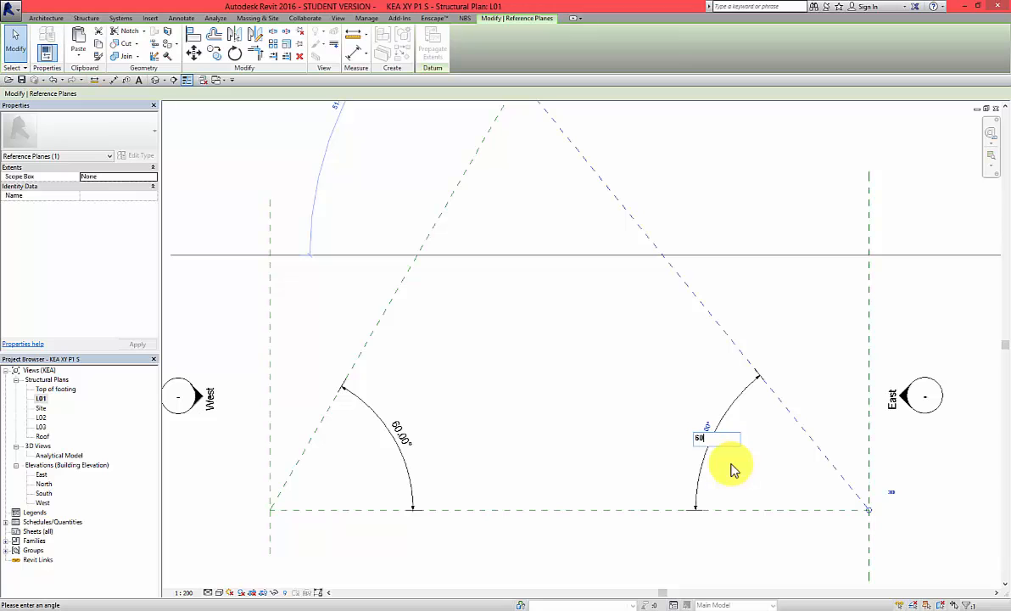
pyautogui.write('60')
pyautogui.press('Return')
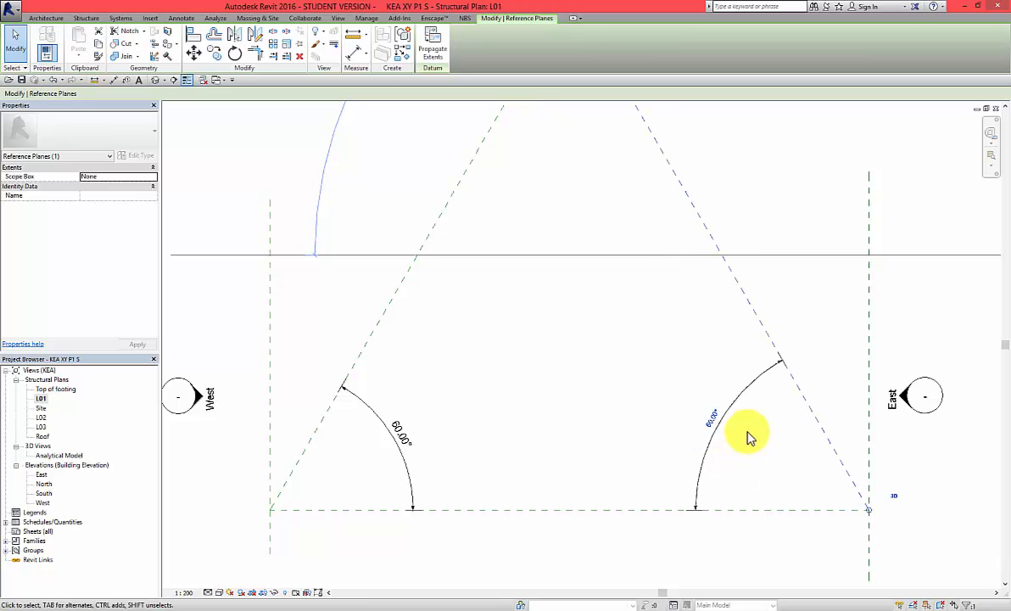
pyautogui.click(754, 452)
# Place an angular dimension between the two diagonal reference planes just below their crossing point to check the apex angle
pyautogui.scroll(-2, 514, 443)
pyautogui.scroll(3, 474, 463)
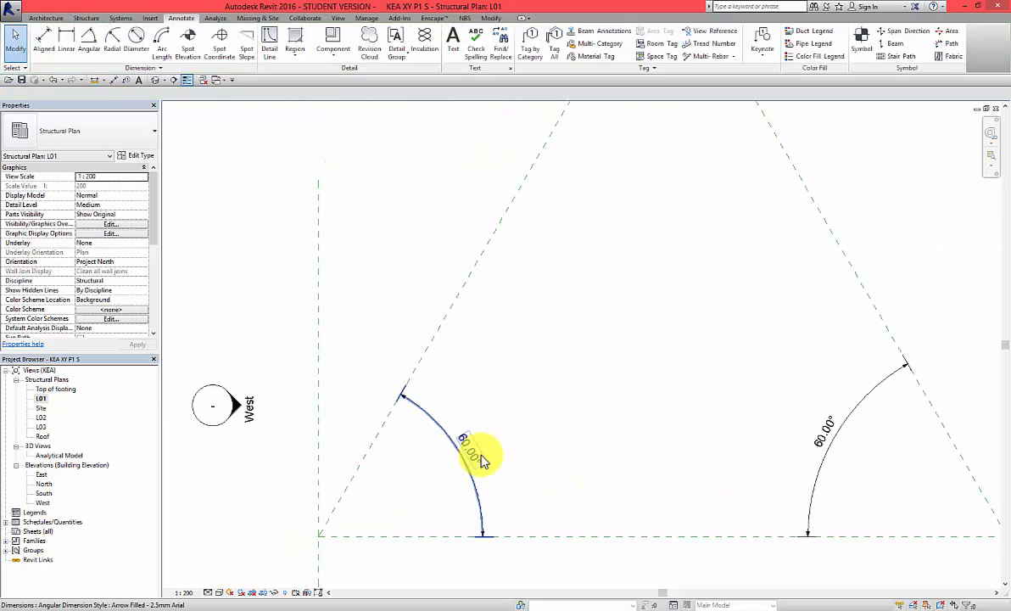
pyautogui.scroll(-2, 500, 450)
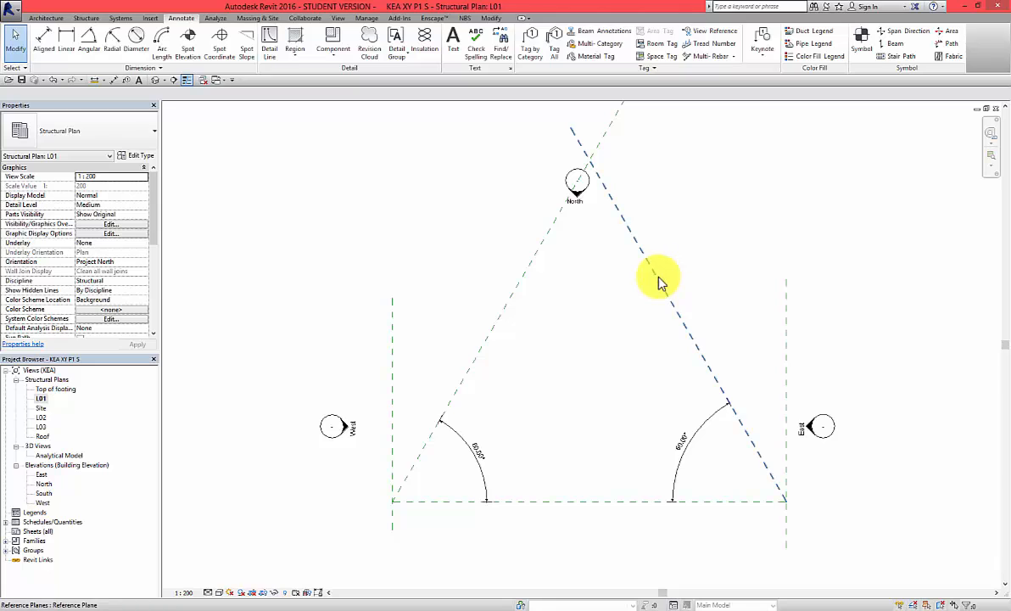
pyautogui.click(87, 39)
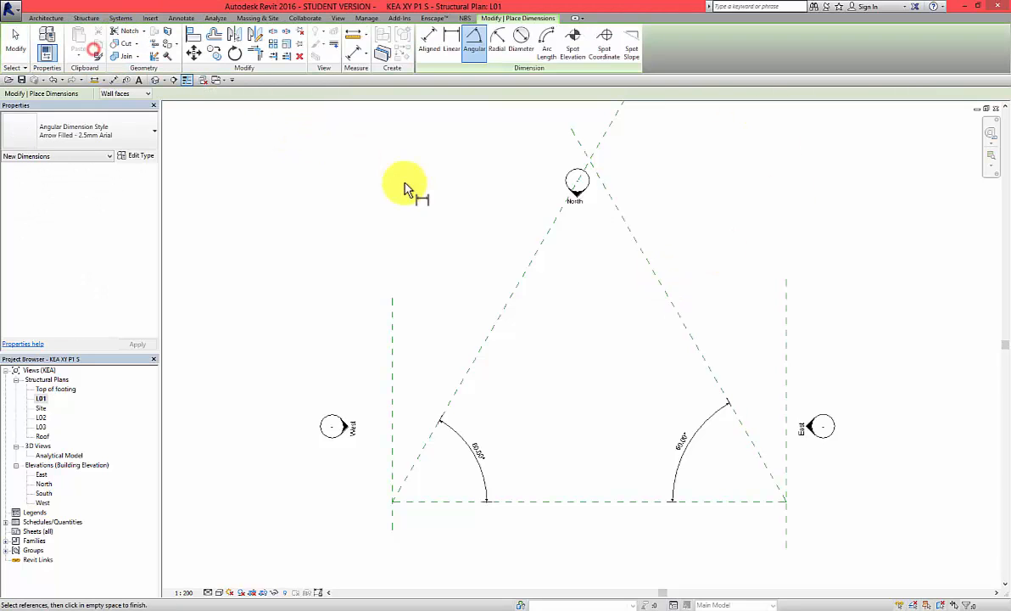
pyautogui.click(527, 270)
pyautogui.click(653, 275)
pyautogui.click(598, 280)
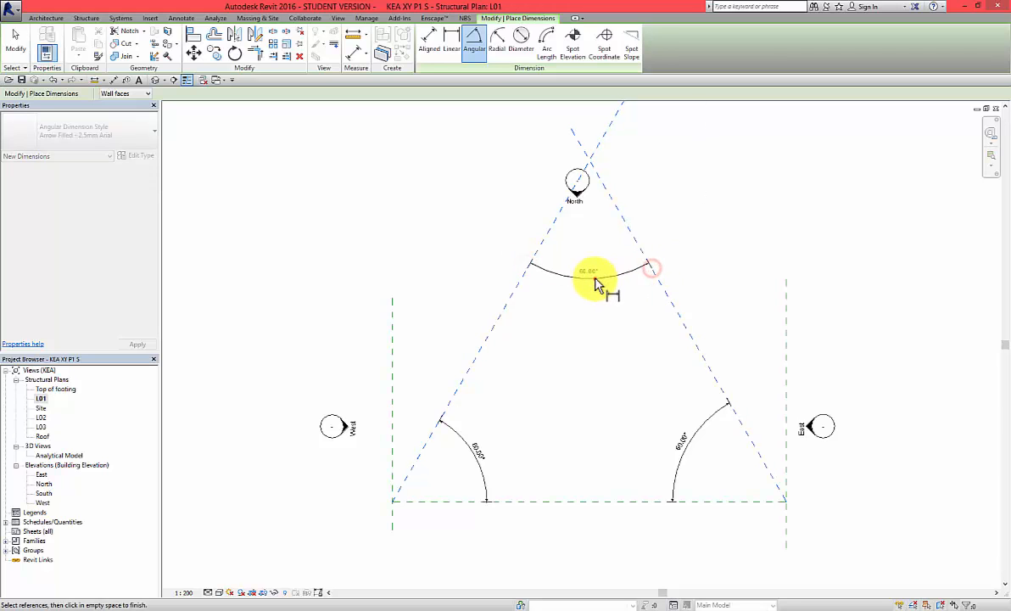
pyautogui.press('Escape')
pyautogui.press('Escape')
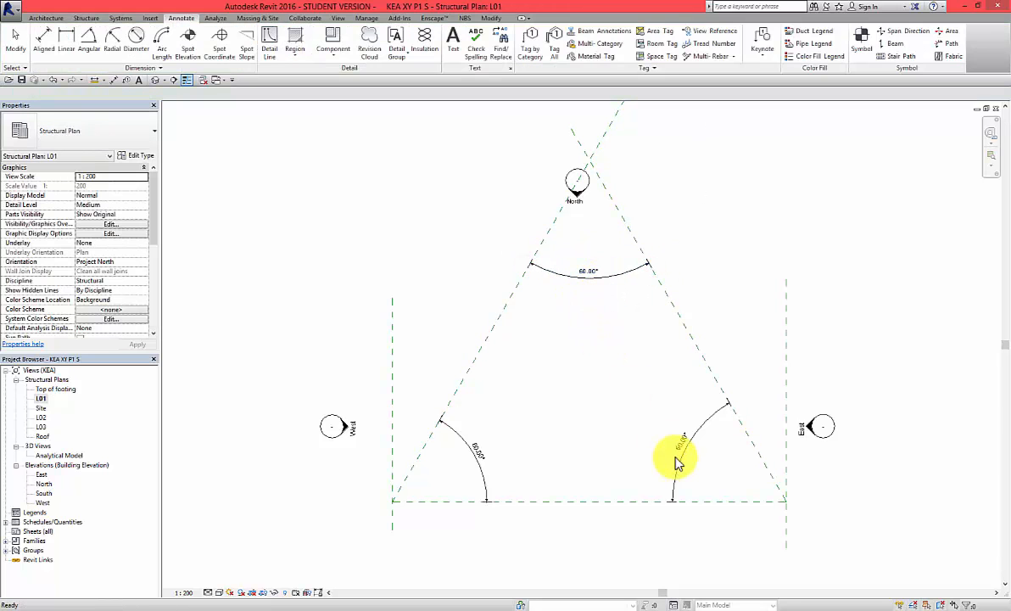
# Delete the three angular dimensions at the east corner, the apex and the west corner
pyautogui.click(625, 442)
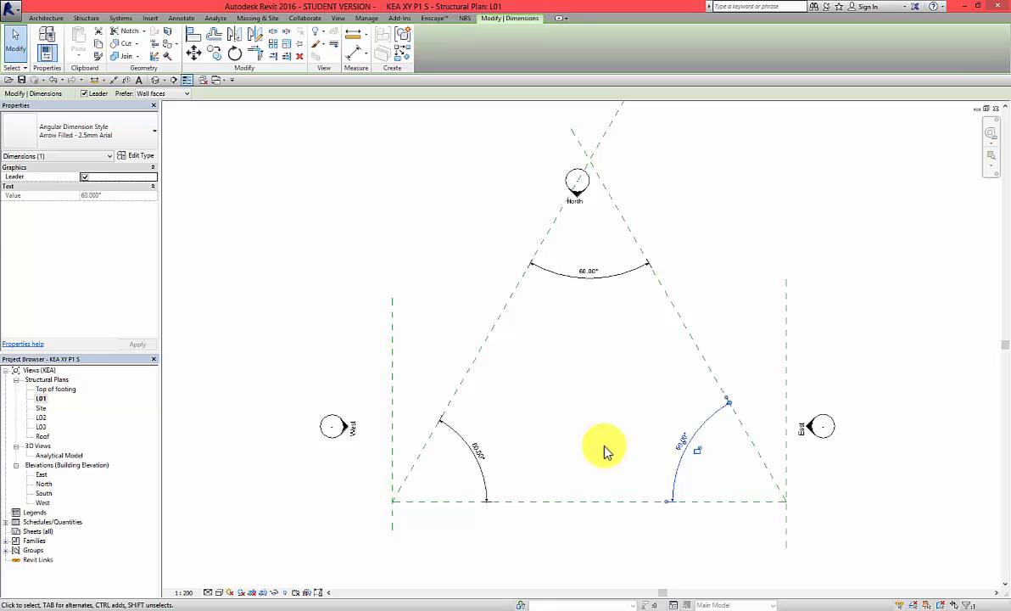
pyautogui.press('Delete')
pyautogui.moveTo(602, 436); pyautogui.dragTo(564, 272)
pyautogui.press('Delete')
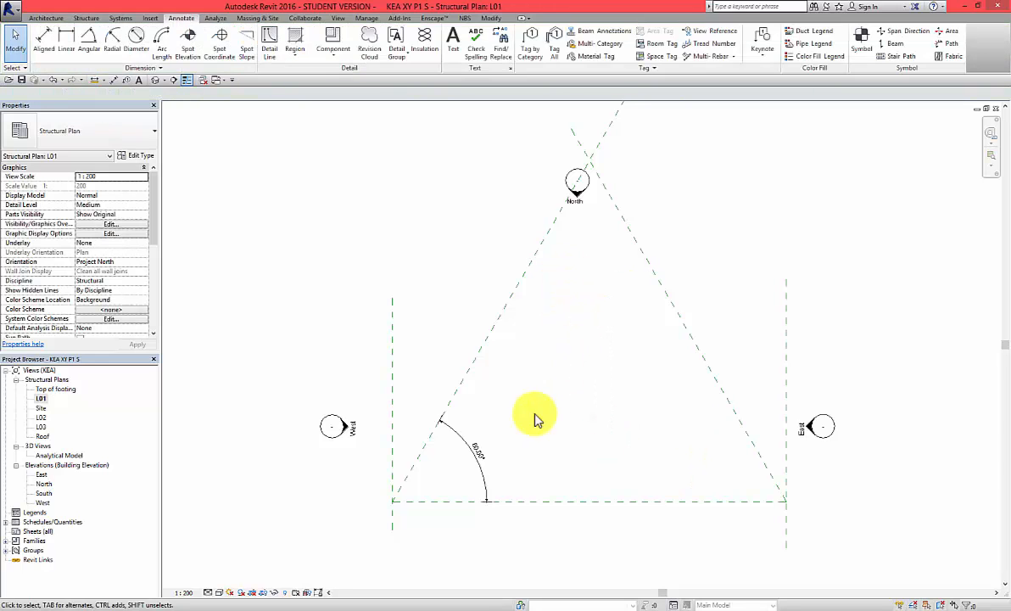
pyautogui.moveTo(486, 458); pyautogui.dragTo(472, 450)
pyautogui.press('Delete')
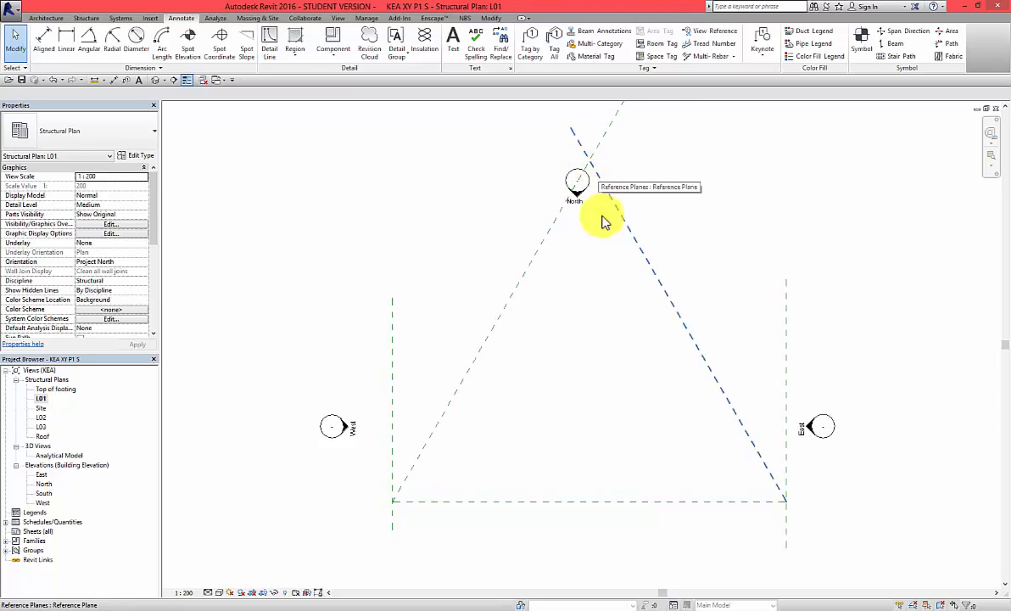
pyautogui.click(480, 349)
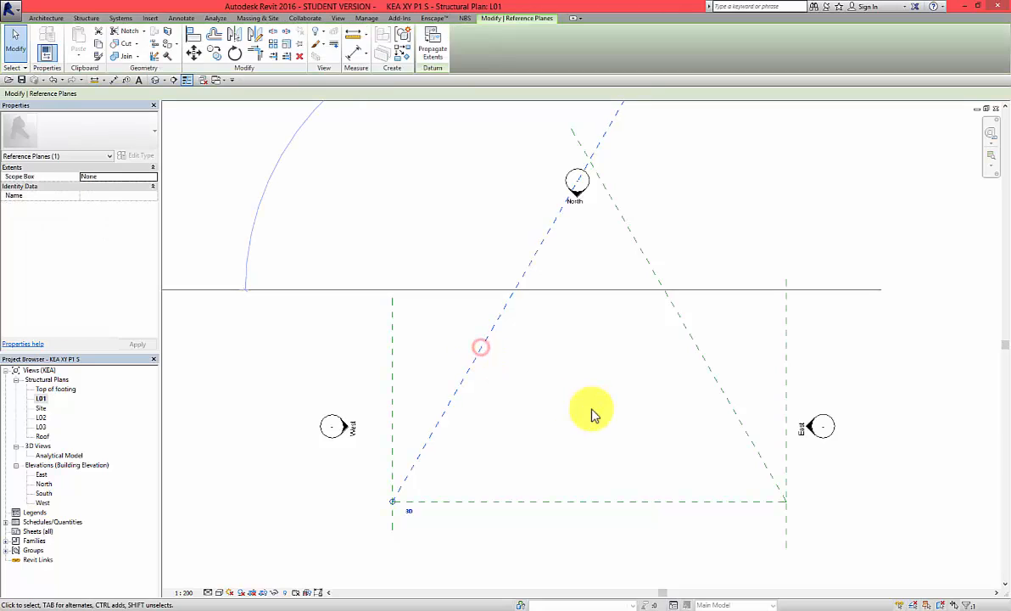
pyautogui.click(259, 61)
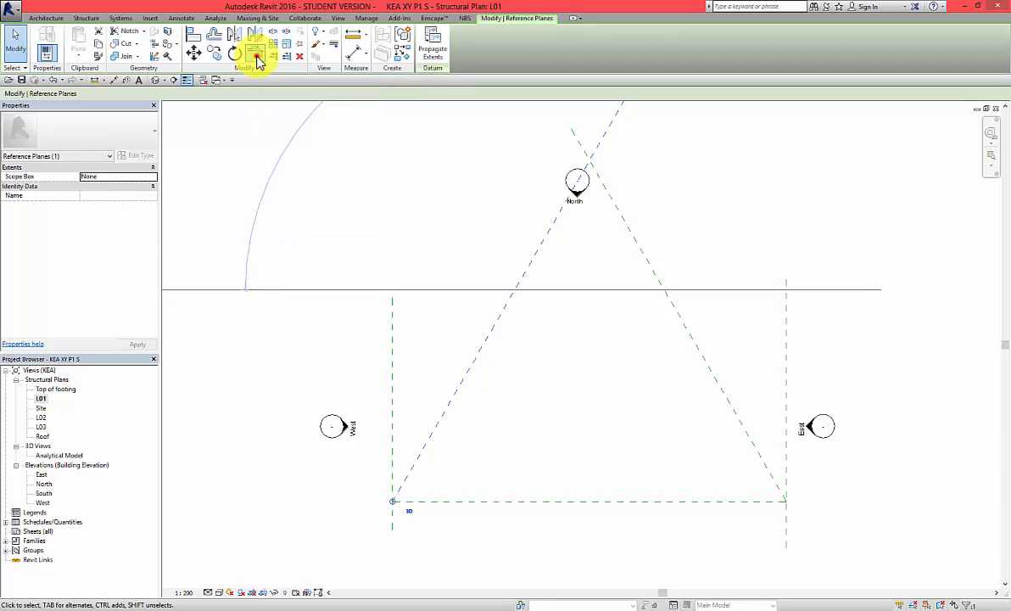
pyautogui.click(521, 280)
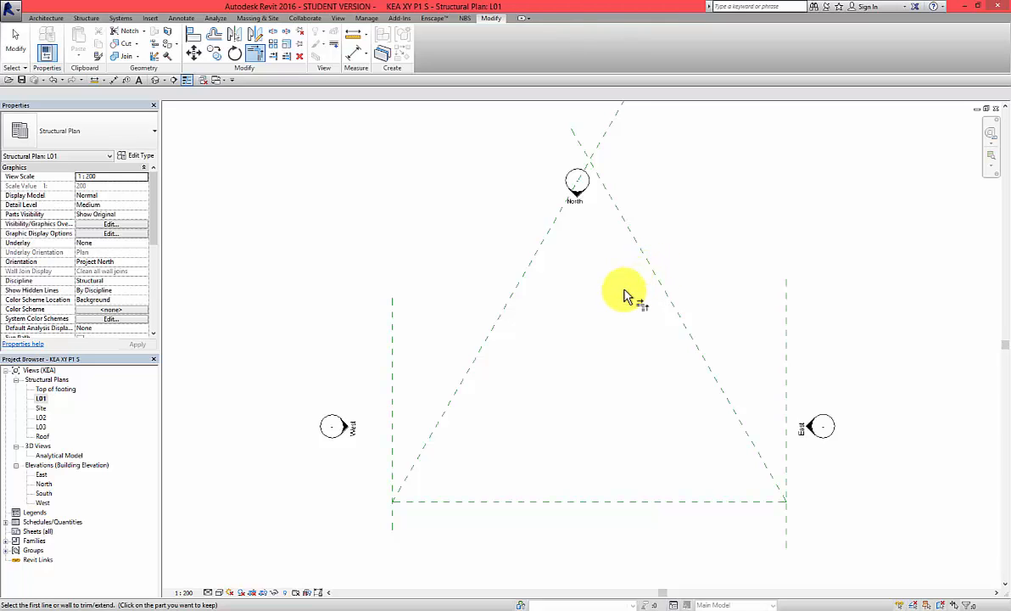
pyautogui.press('Escape')
# Shorten the upper ends of both diagonal reference planes so that they stop at their crossing point at the apex
pyautogui.click(637, 240)
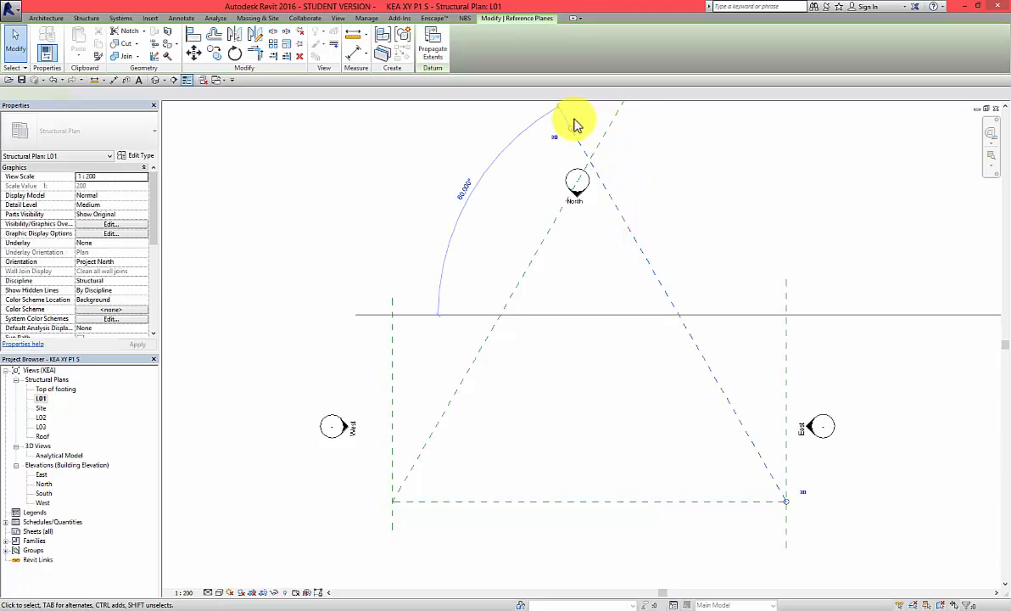
pyautogui.click(571, 128)
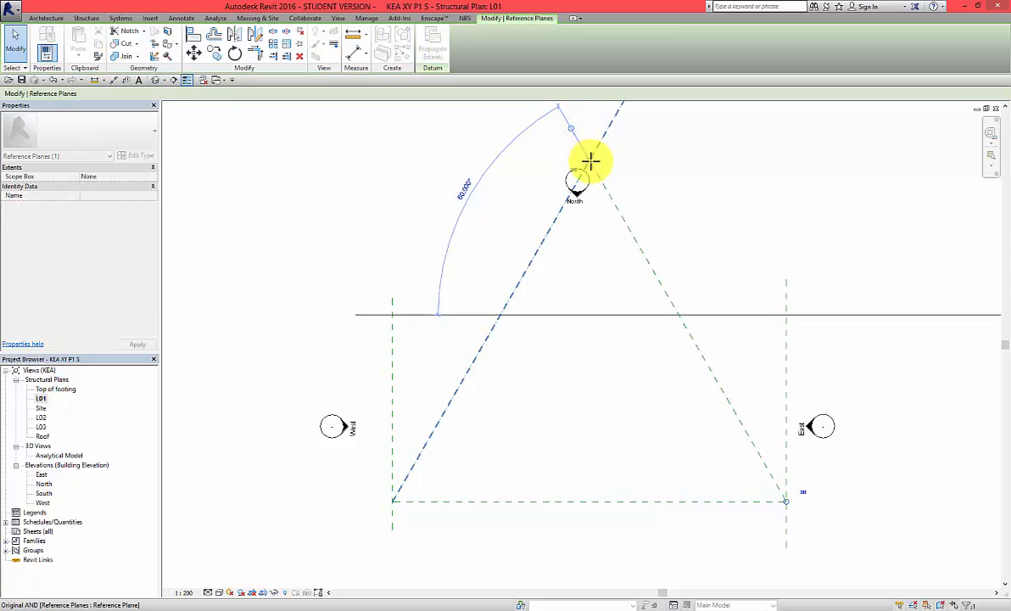
pyautogui.click(595, 149)
pyautogui.scroll(-3, 597, 191)
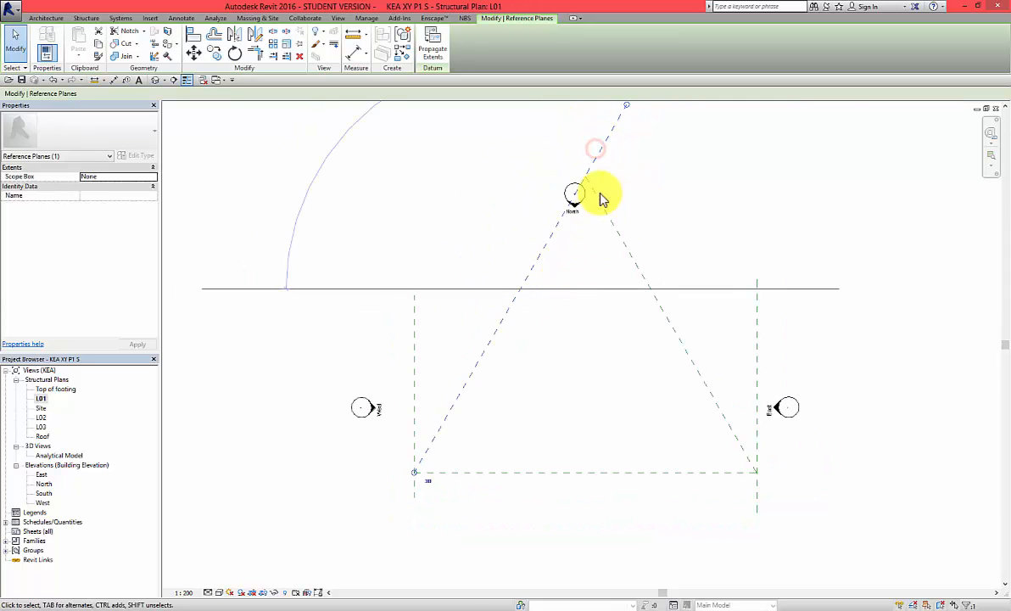
pyautogui.moveTo(603, 164); pyautogui.dragTo(592, 185)
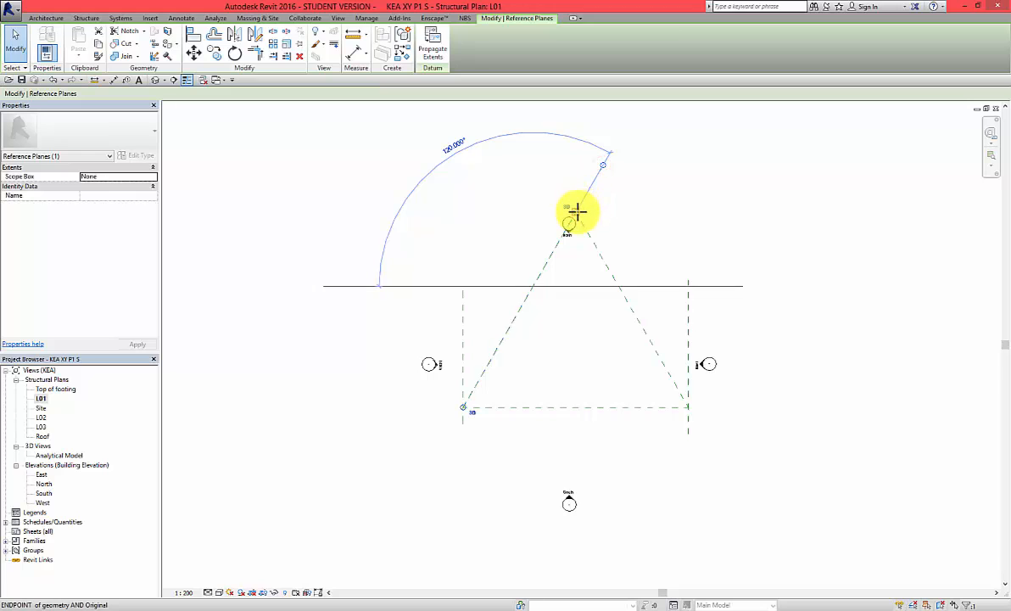
pyautogui.click(590, 299)
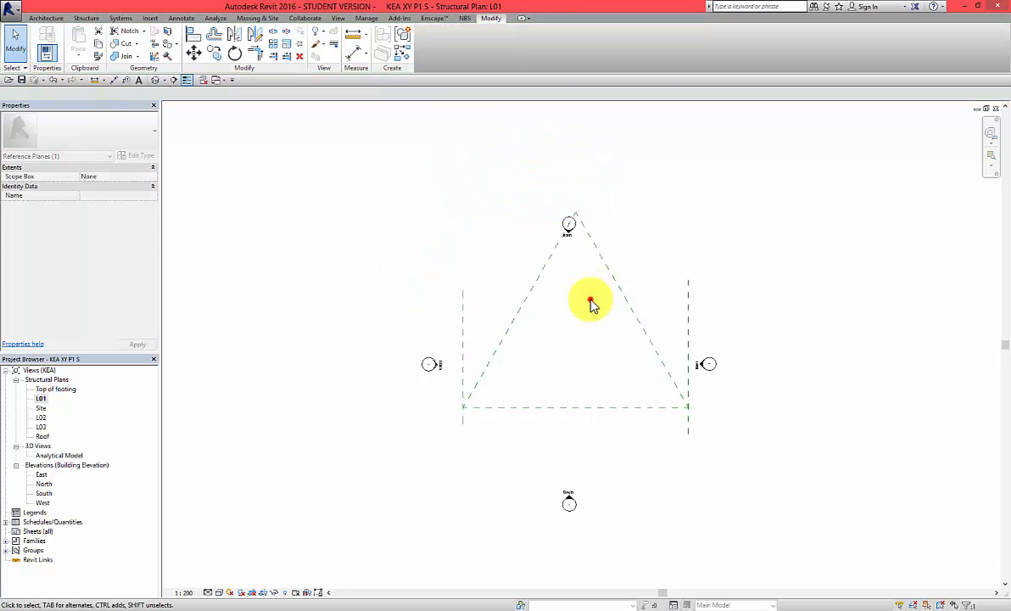
# Delete the two vertical reference planes at the west and east corners of the triangle
pyautogui.click(463, 365)
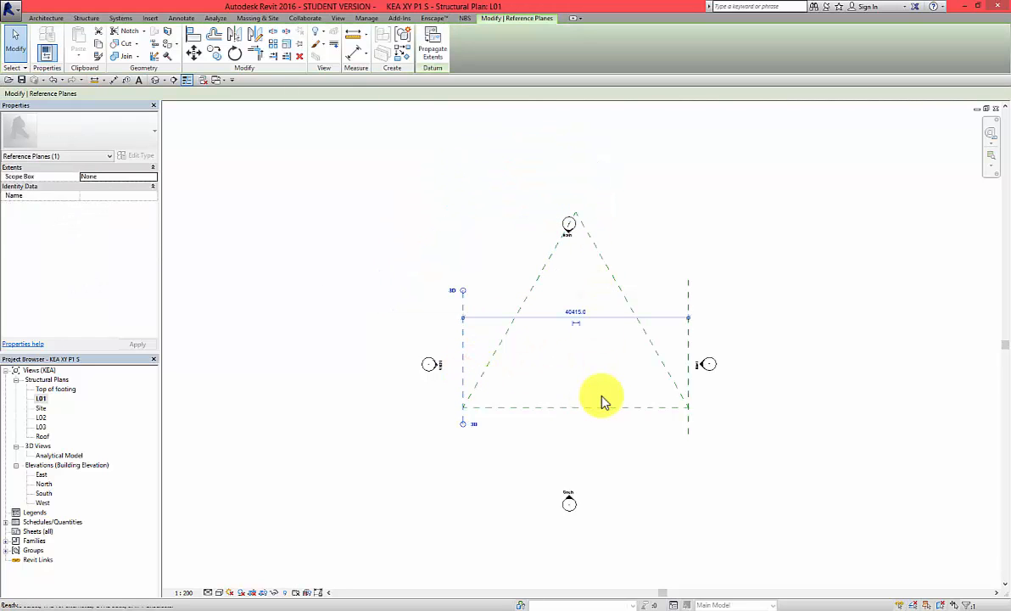
pyautogui.press('Delete')
pyautogui.click(687, 301)
pyautogui.press('Delete')
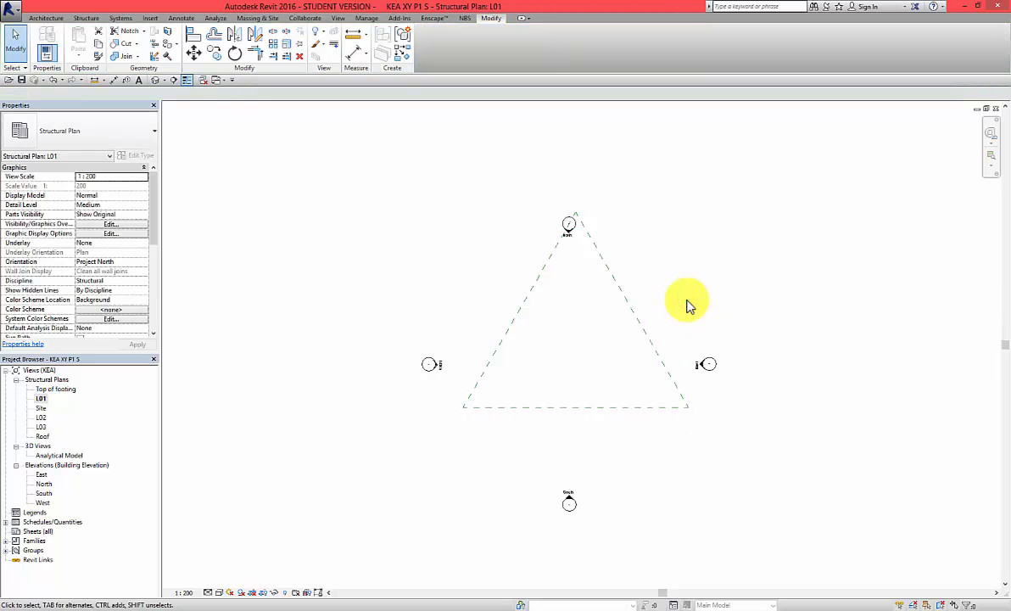
# Examine the North elevation marker near the apex by selecting its view arrow and its circle separately
pyautogui.scroll(2, 577, 246)
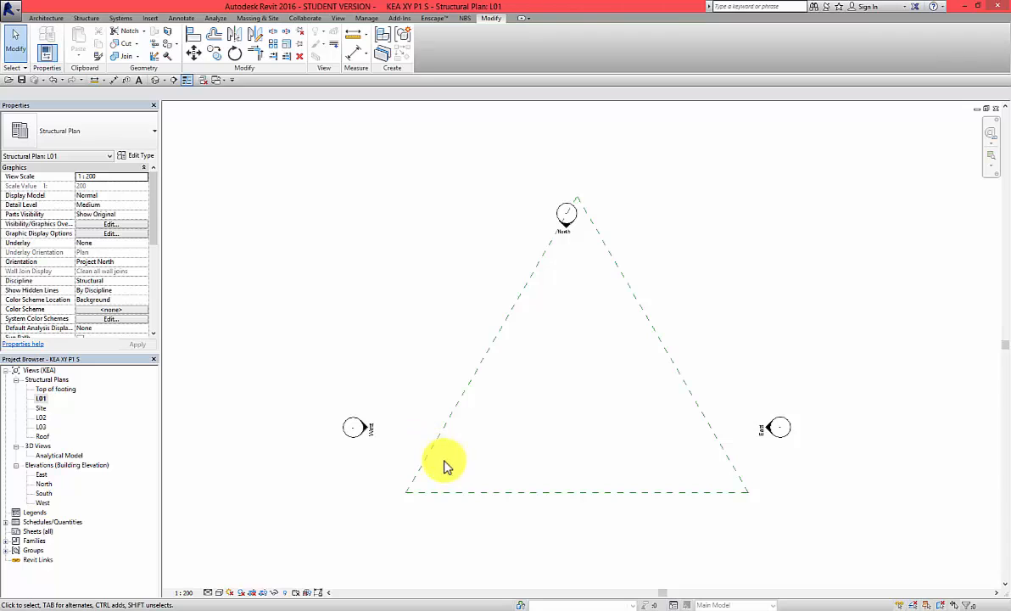
pyautogui.scroll(-3, 534, 302)
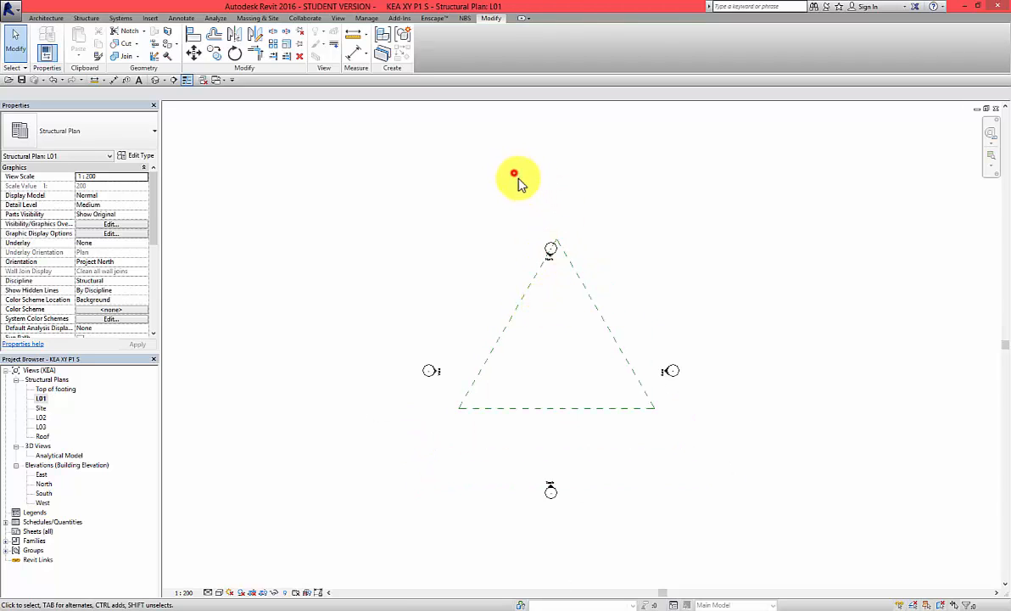
pyautogui.moveTo(515, 176); pyautogui.dragTo(543, 220)
pyautogui.scroll(4, 553, 264)
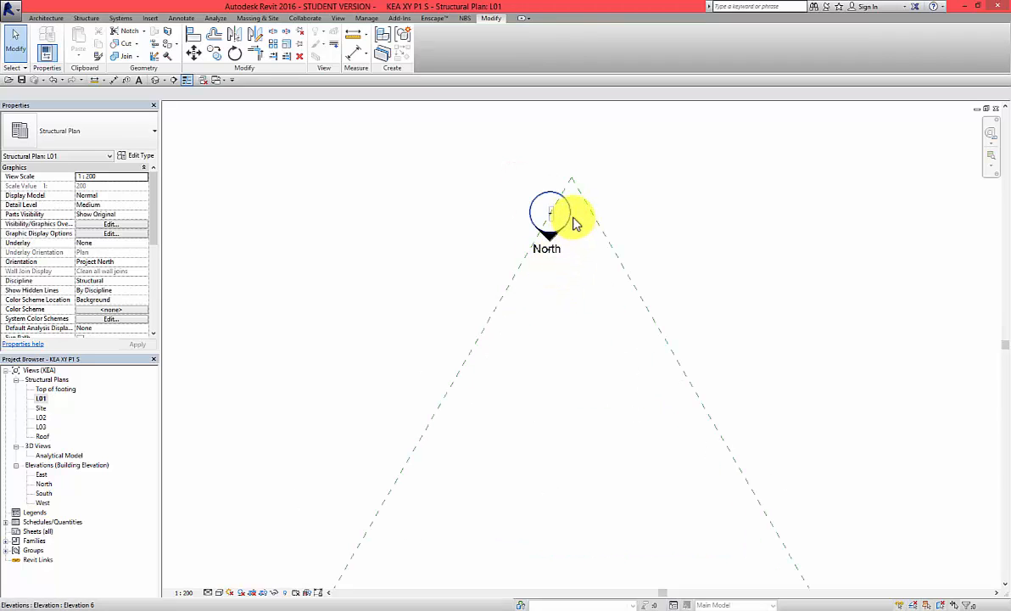
pyautogui.click(551, 238)
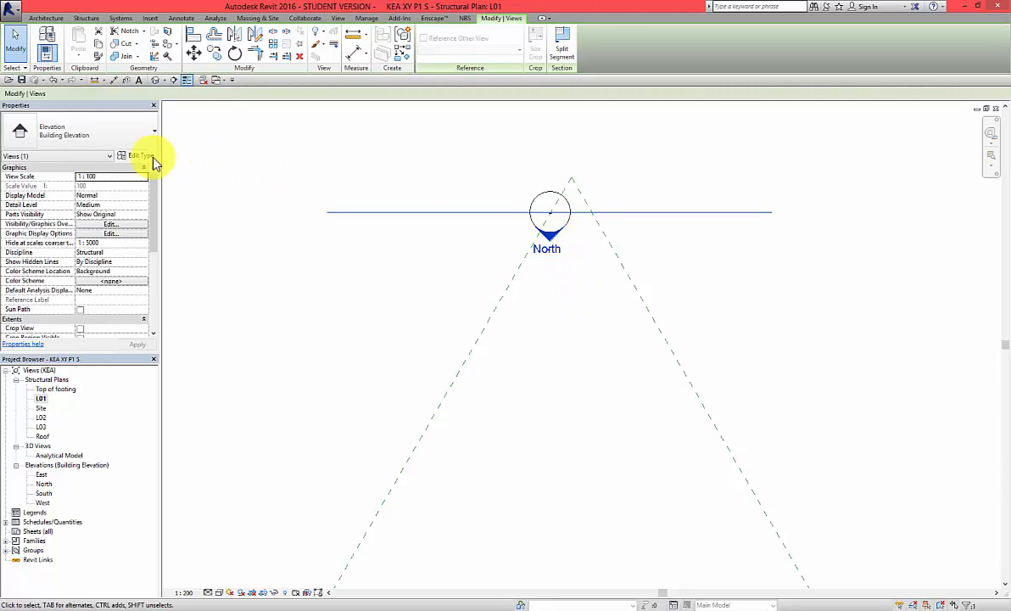
pyautogui.click(572, 207)
pyautogui.click(591, 278)
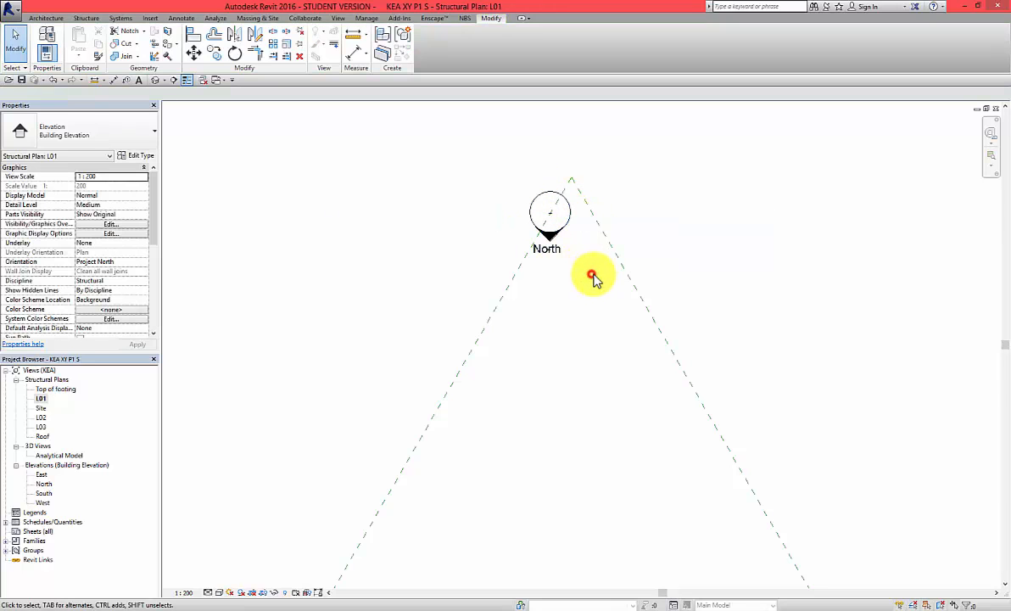
pyautogui.click(570, 219)
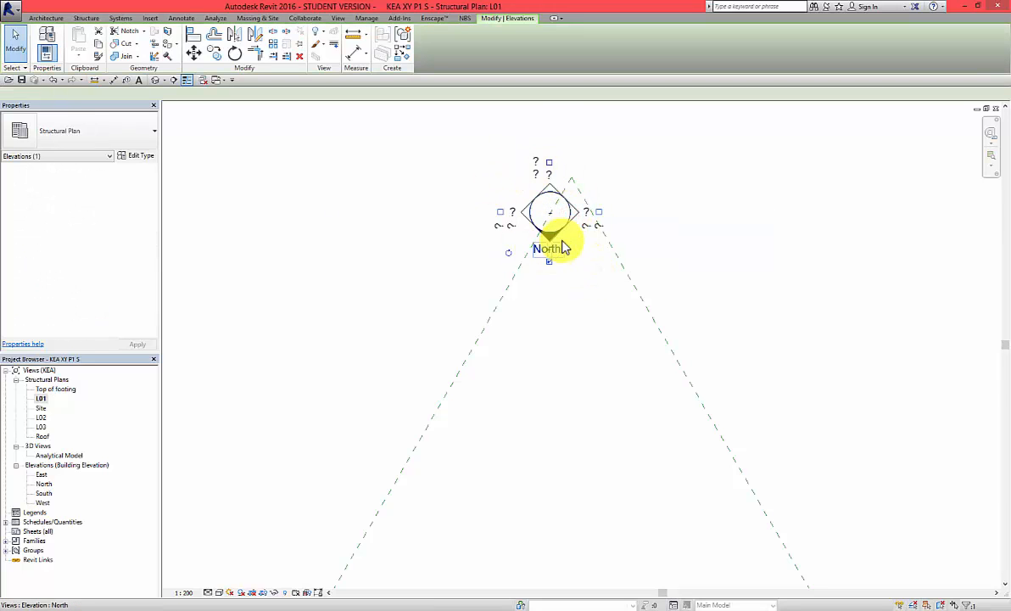
pyautogui.click(559, 331)
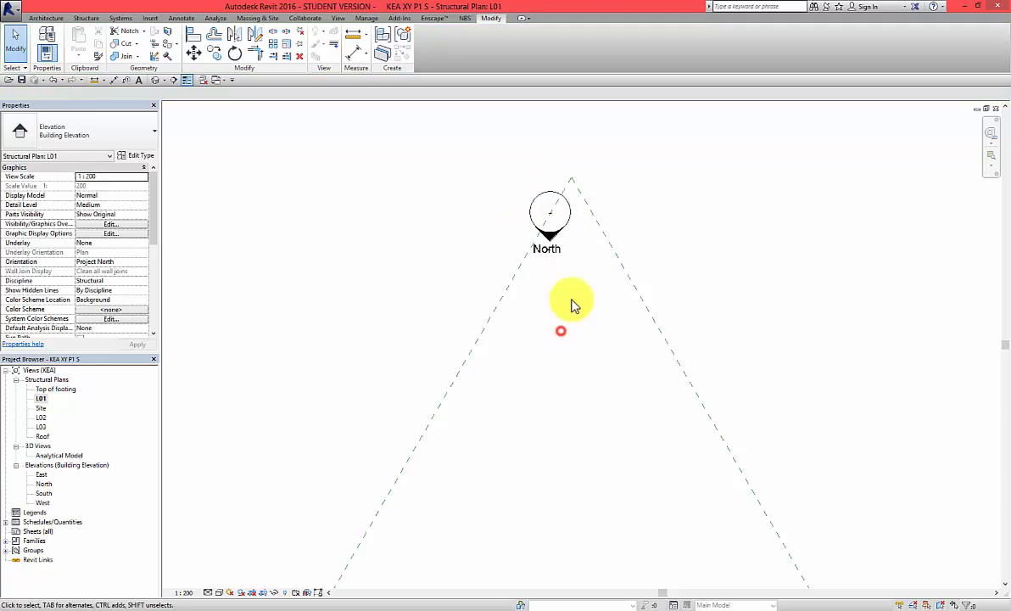
pyautogui.click(554, 245)
pyautogui.scroll(-2, 559, 263)
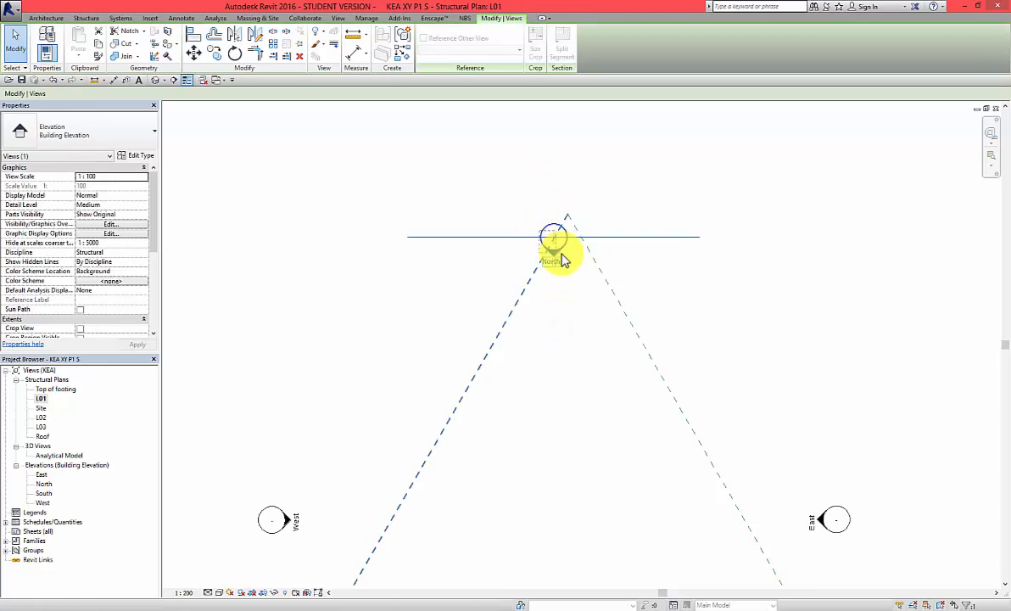
pyautogui.click(557, 298)
# Try to move the North elevation marker away from the apex with the Move tool, using only its view arrow
pyautogui.click(553, 258)
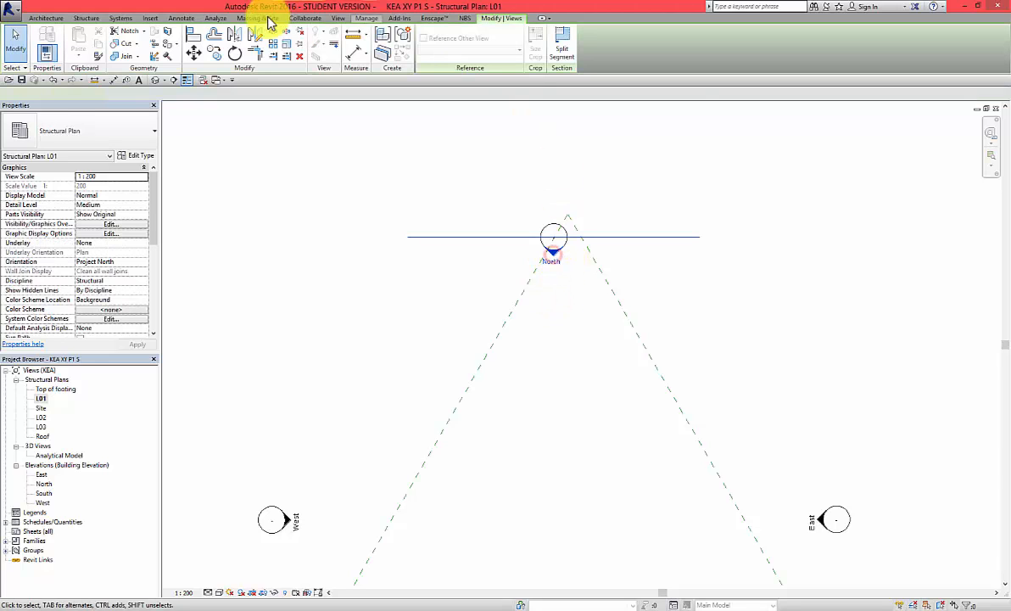
pyautogui.click(200, 58)
pyautogui.click(560, 367)
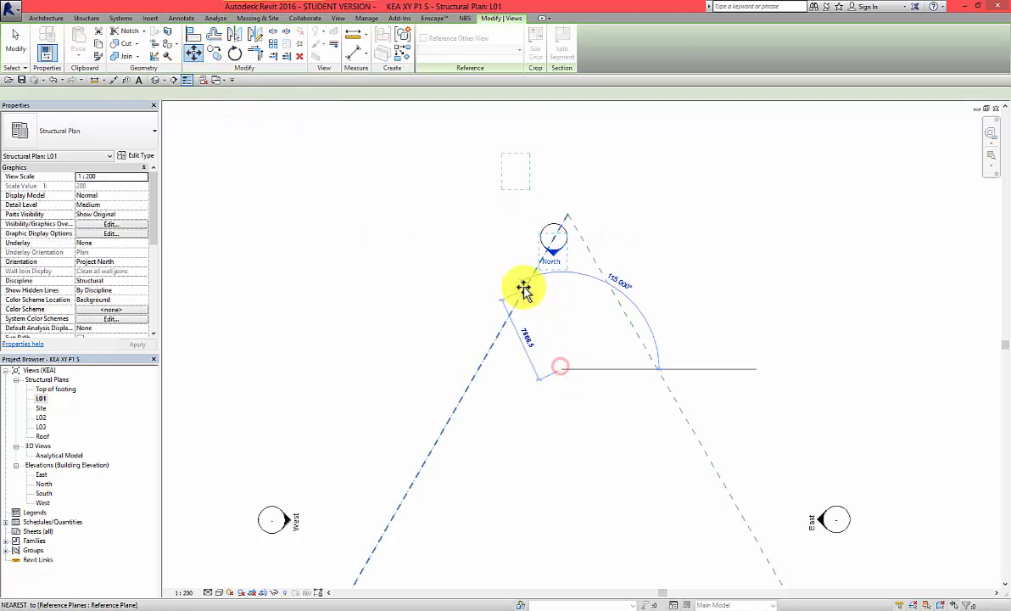
pyautogui.click(522, 287)
pyautogui.click(585, 358)
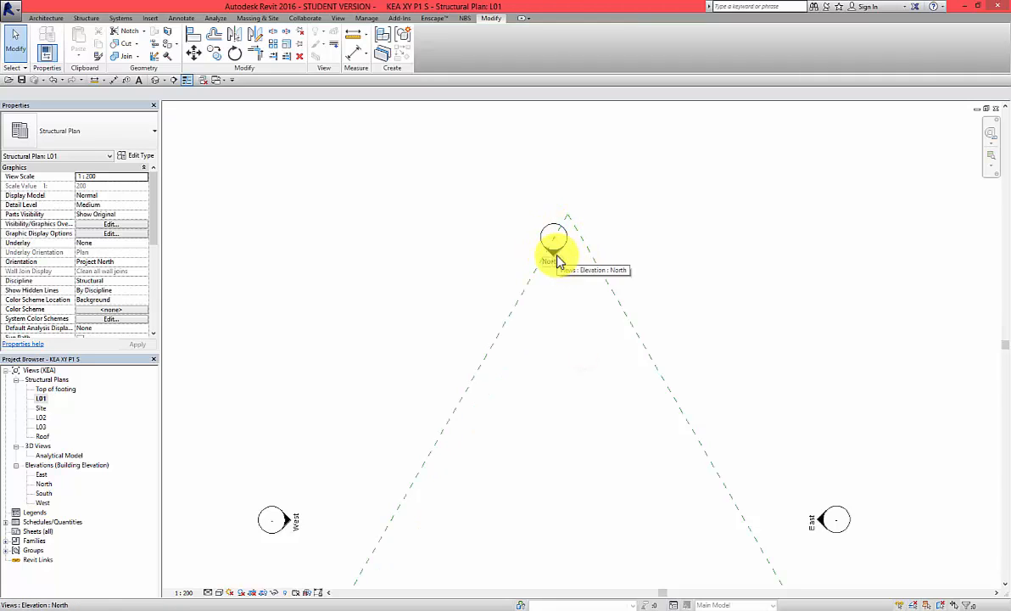
# Check the North elevation's view line against its marker and the apex, and undo the last move
pyautogui.click(556, 258)
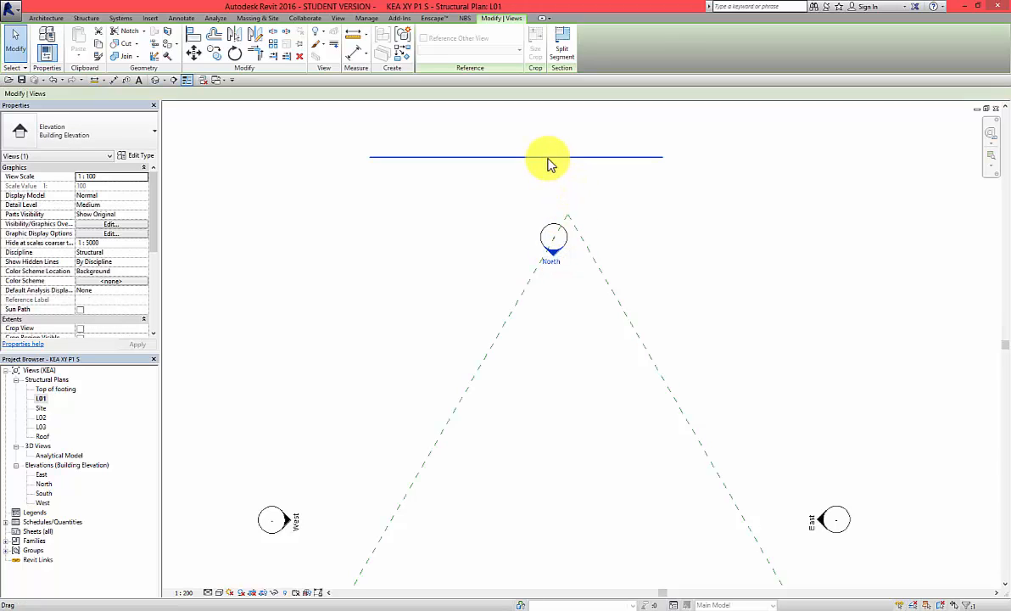
pyautogui.scroll(-3, 547, 163)
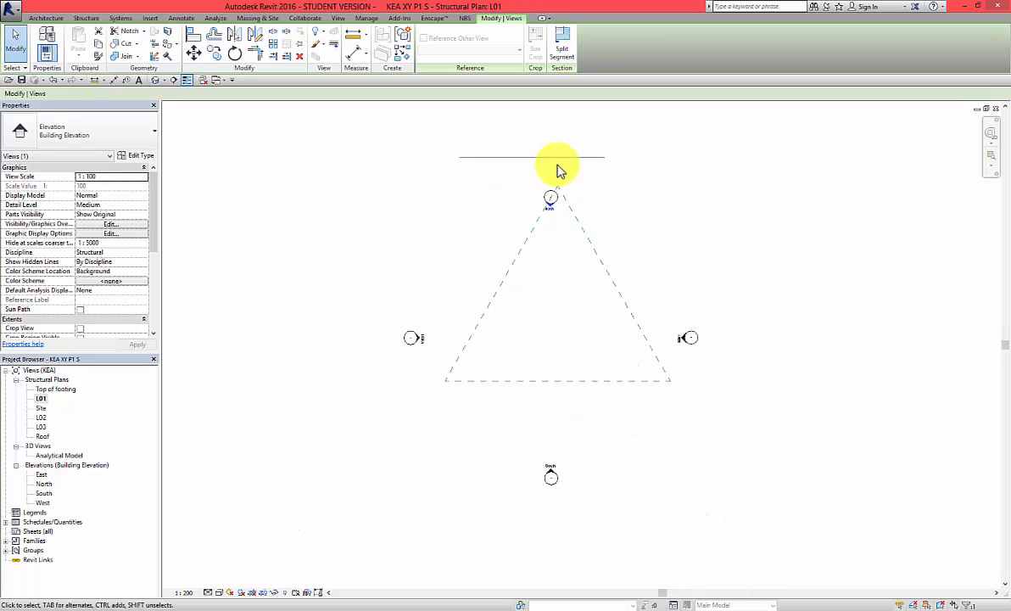
pyautogui.moveTo(591, 156); pyautogui.dragTo(560, 164)
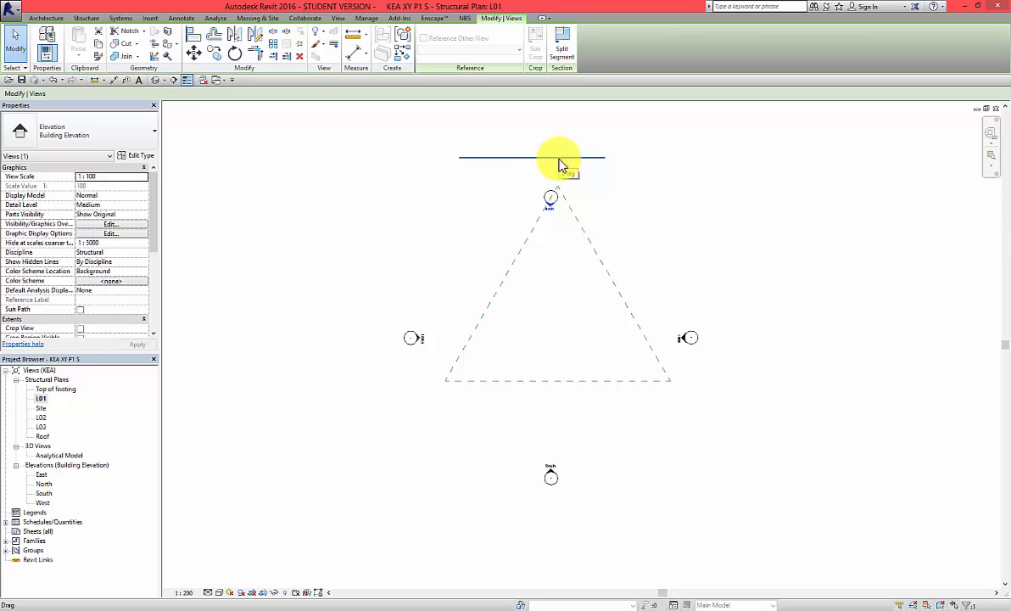
pyautogui.scroll(2, 572, 167)
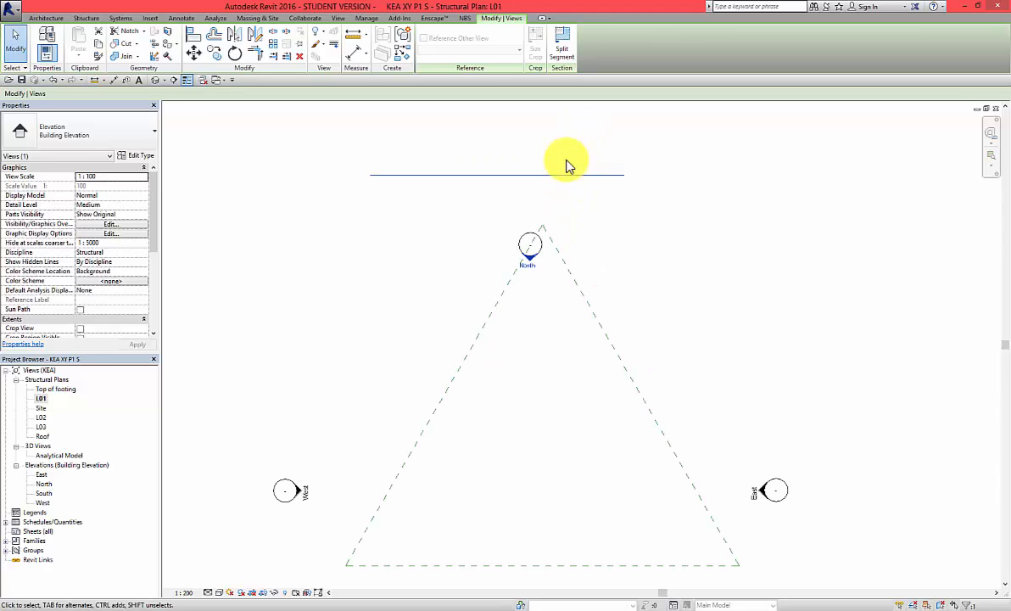
pyautogui.click(582, 213)
pyautogui.scroll(1, 583, 217)
pyautogui.moveTo(552, 229); pyautogui.dragTo(581, 218, button='middle')
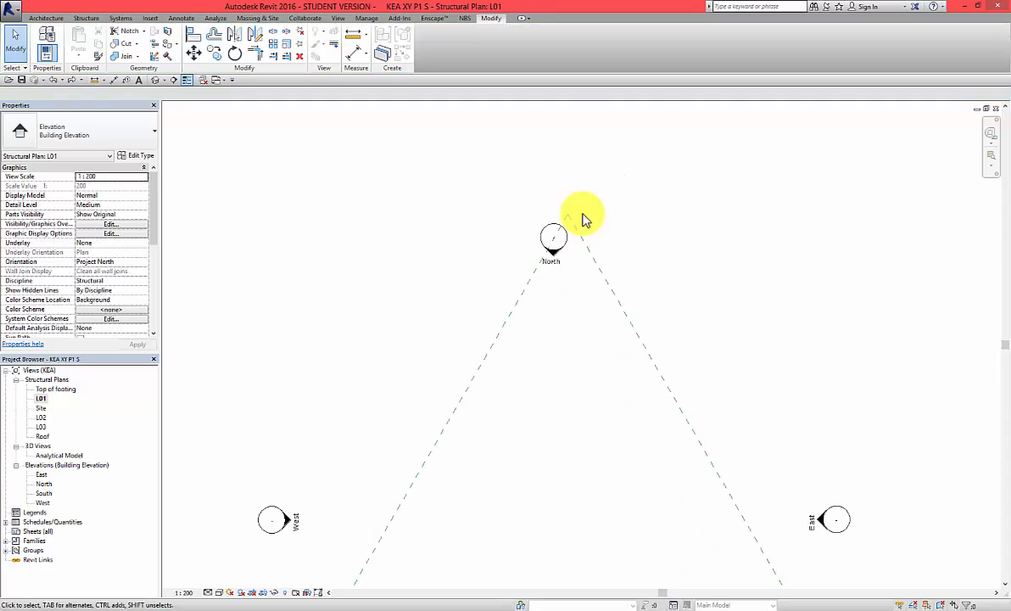
# Select the North elevation marker's circle and view arrow together and move them north, clear of the triangle's apex
pyautogui.click(557, 256)
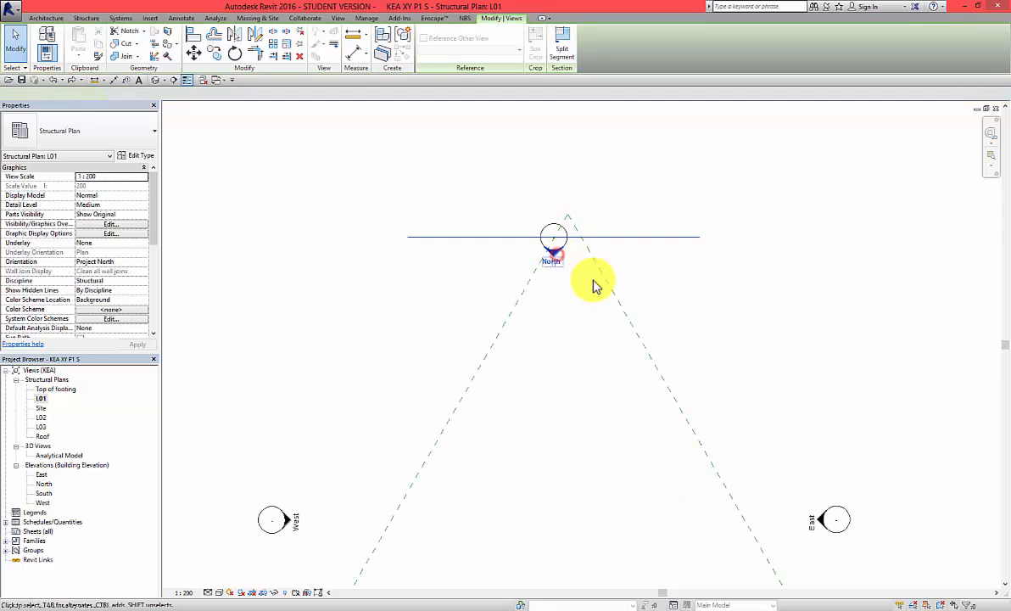
pyautogui.click(521, 184)
pyautogui.moveTo(497, 133); pyautogui.dragTo(591, 311)
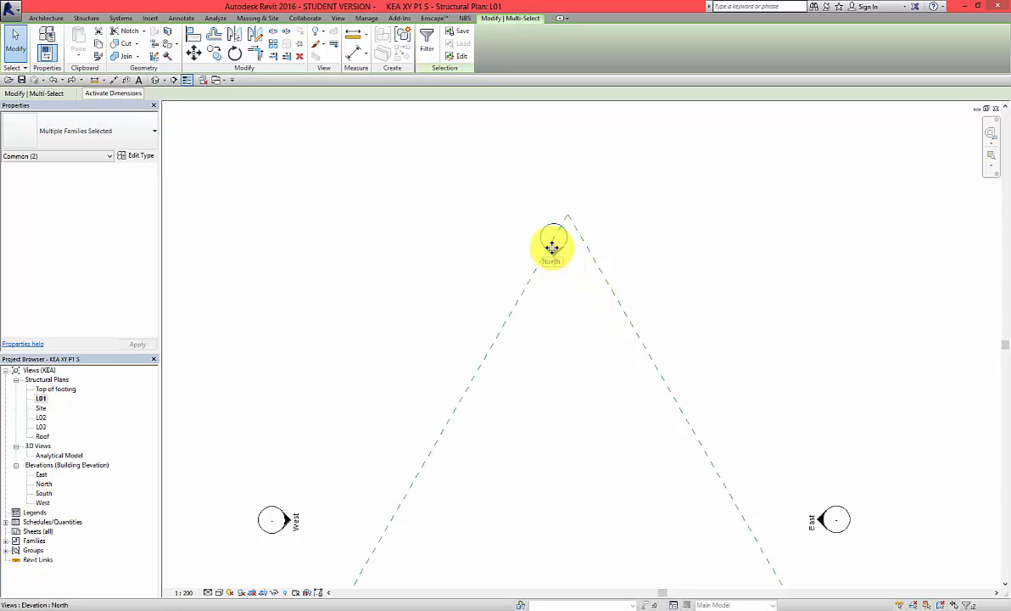
pyautogui.moveTo(552, 246); pyautogui.dragTo(560, 130)
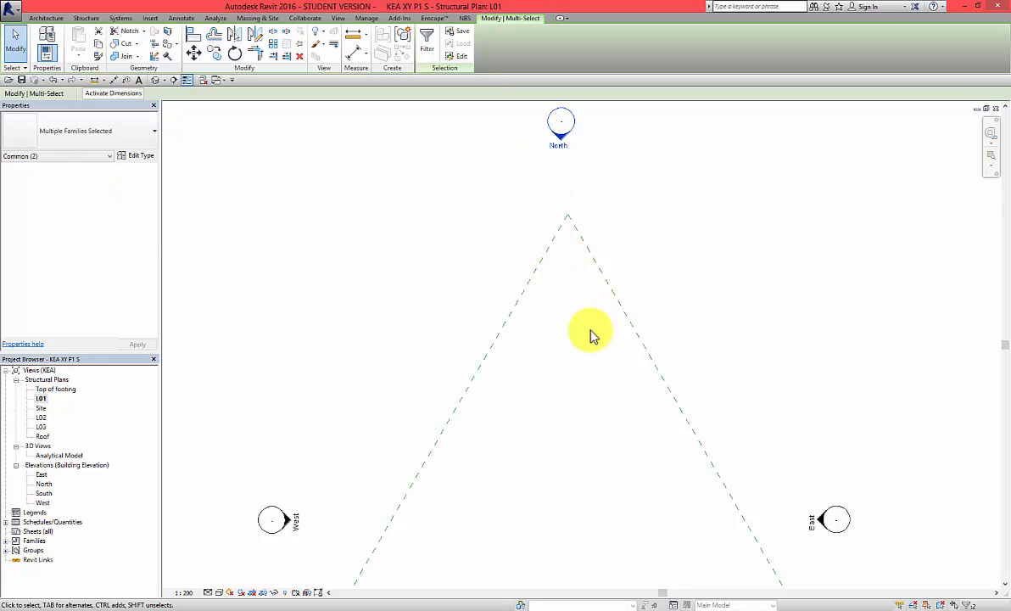
pyautogui.click(592, 335)
# Check the North elevation's view line against the relocated marker and the whole triangle
pyautogui.scroll(-2, 577, 215)
pyautogui.scroll(2, 561, 225)
pyautogui.click(541, 194)
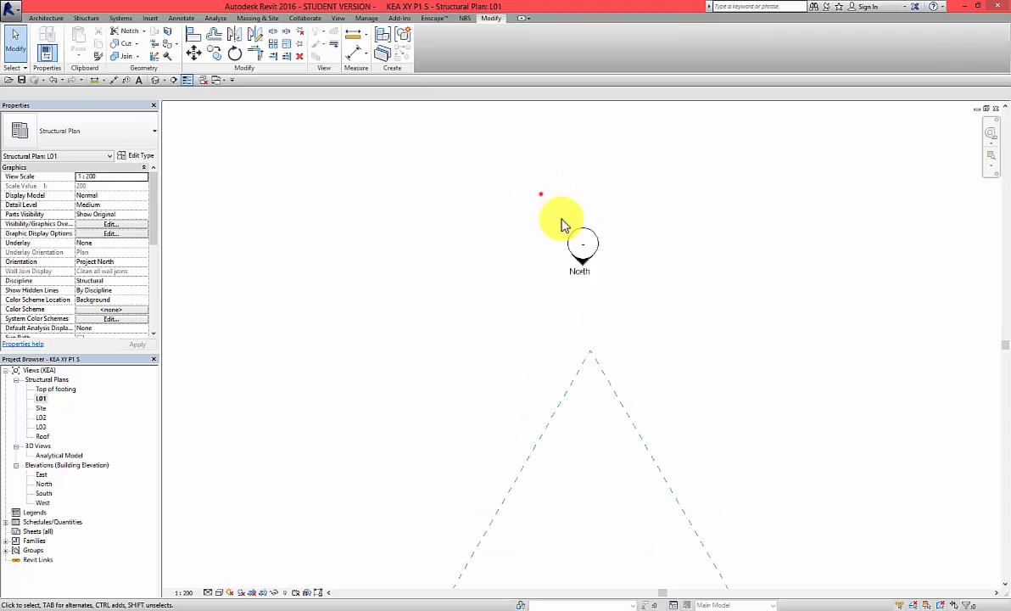
pyautogui.moveTo(560, 224)
pyautogui.mouseDown()
pyautogui.moveTo(659, 335)
pyautogui.moveTo(546, 194)
pyautogui.mouseUp()
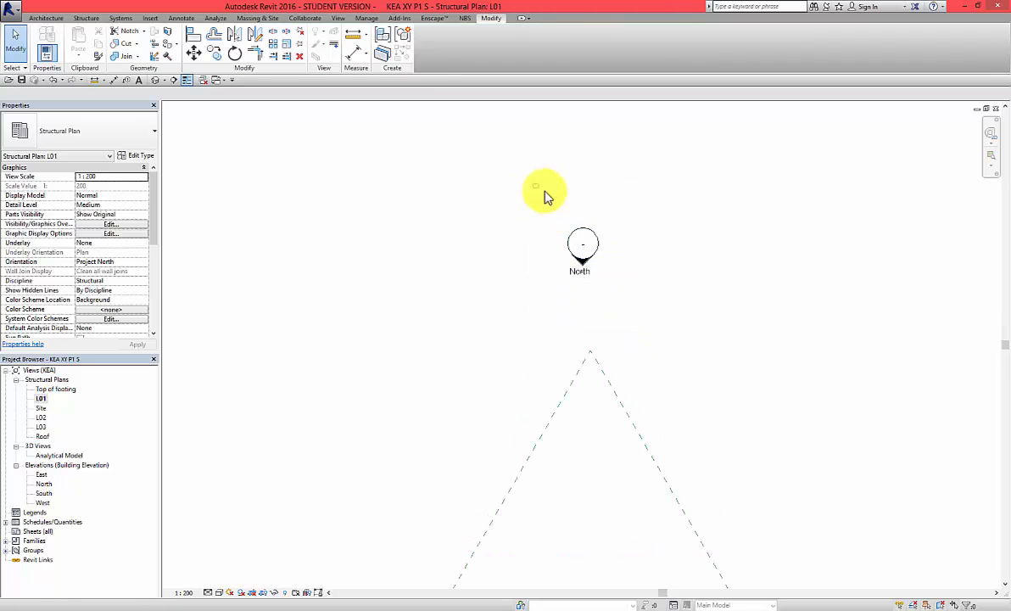
pyautogui.click(584, 269)
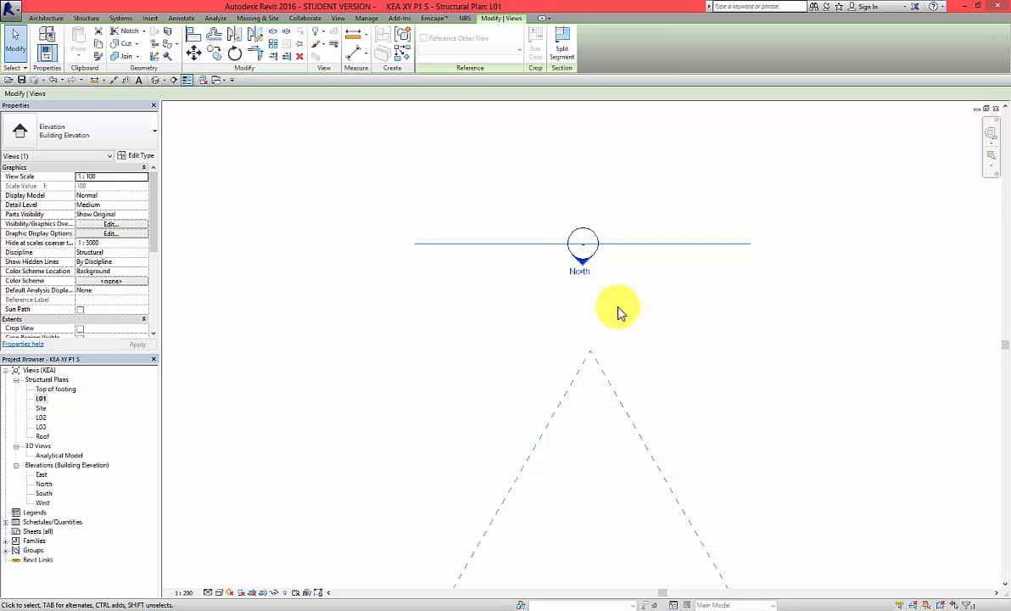
pyautogui.scroll(-4, 617, 314)
pyautogui.scroll(2, 580, 288)
pyautogui.scroll(-2, 526, 340)
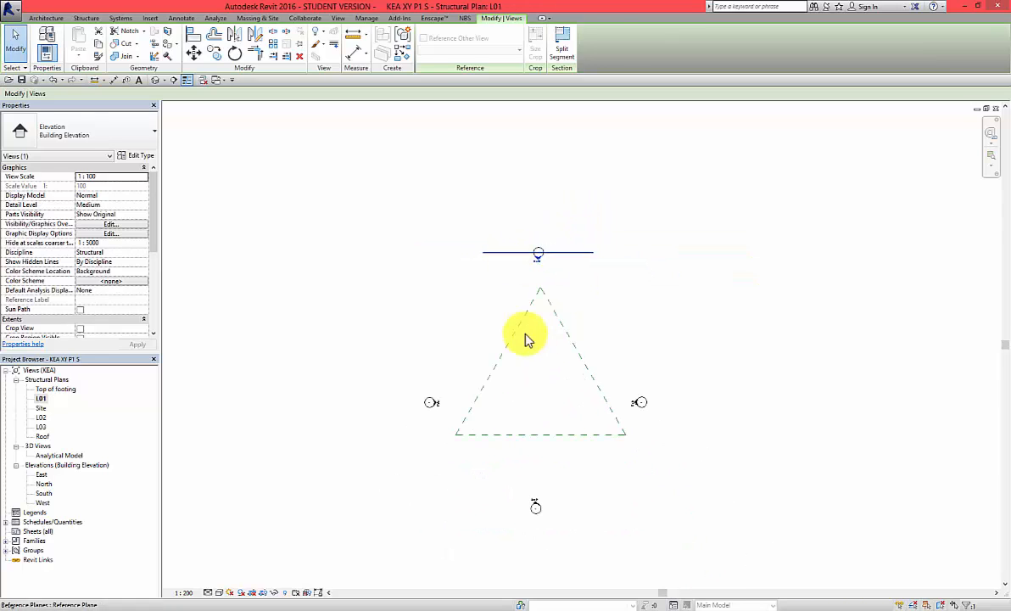
# Move the West and East elevation markers, each with its view arrow, outward and north to clear the triangle's sloping sides
pyautogui.click(542, 386)
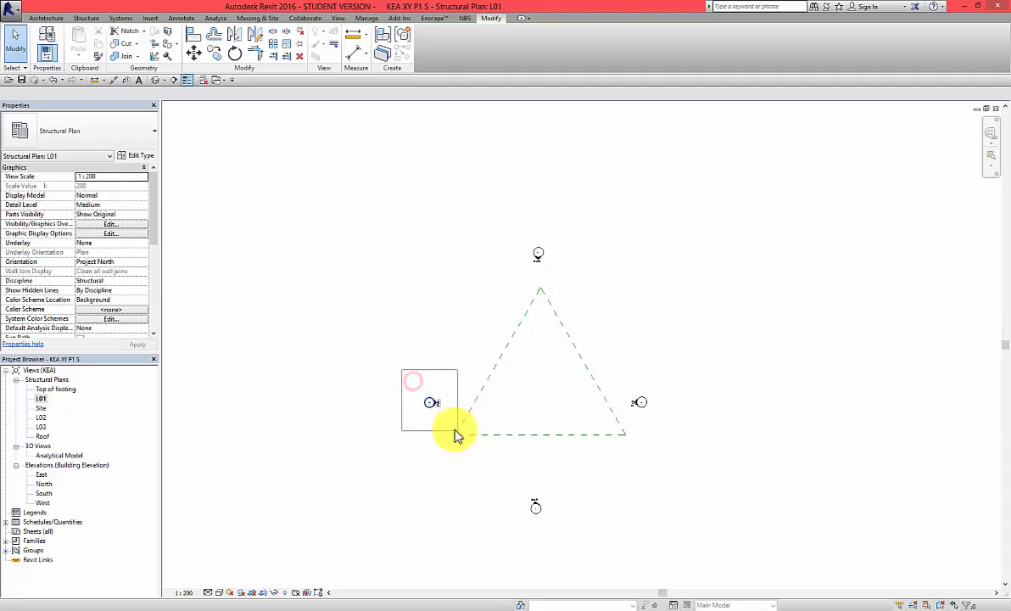
pyautogui.moveTo(455, 433); pyautogui.dragTo(449, 427)
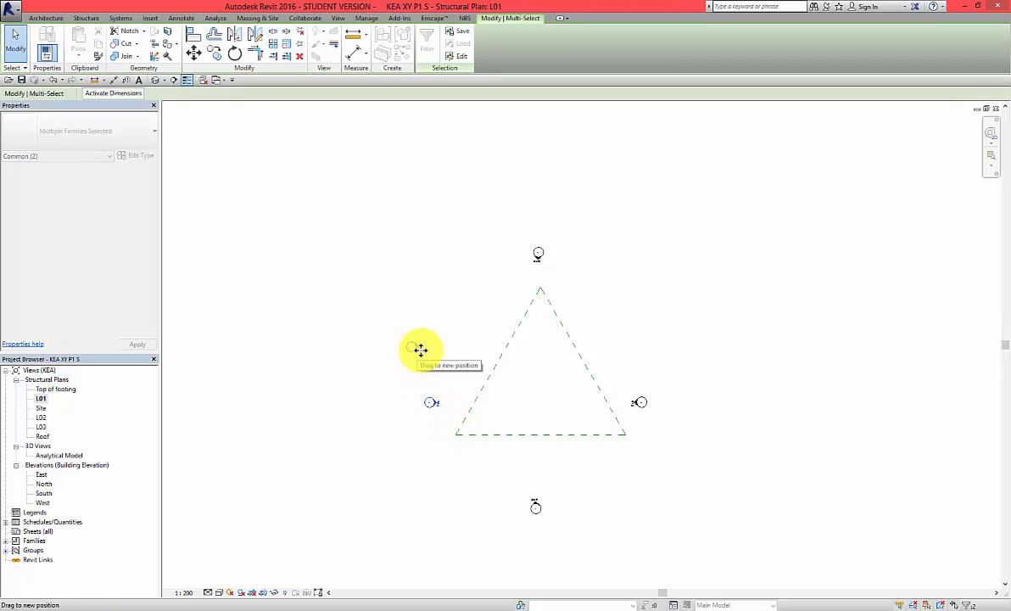
pyautogui.moveTo(421, 349); pyautogui.dragTo(420, 348)
pyautogui.moveTo(625, 374)
pyautogui.mouseDown()
pyautogui.moveTo(666, 434)
pyautogui.moveTo(639, 331)
pyautogui.moveTo(650, 354)
pyautogui.moveTo(668, 345)
pyautogui.mouseUp()
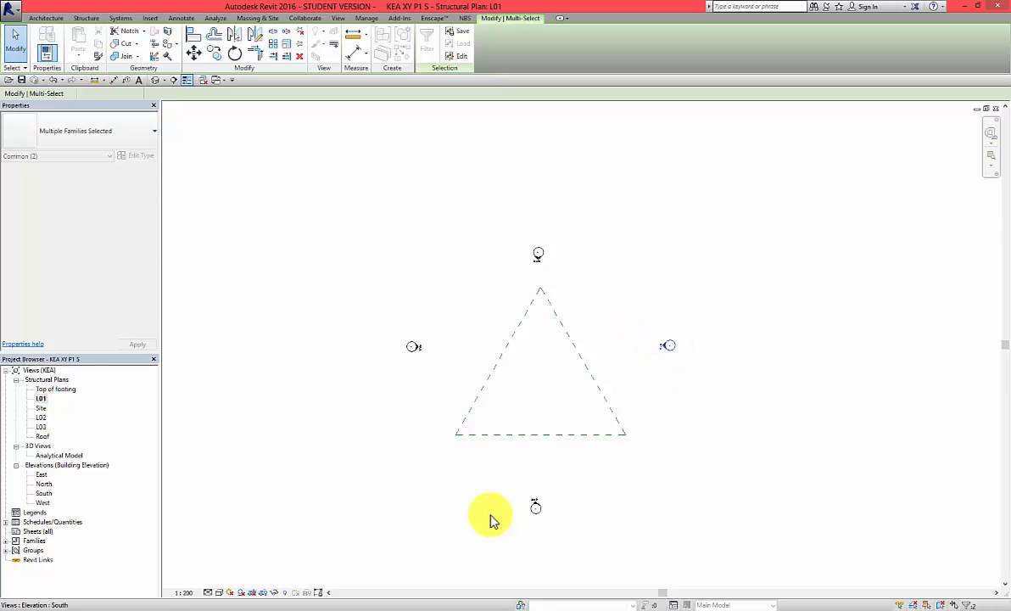
# Centre the South elevation marker below the triangle's base and move the North marker farther north of the apex
pyautogui.moveTo(490, 491); pyautogui.dragTo(568, 541)
pyautogui.moveTo(533, 509); pyautogui.dragTo(545, 501)
pyautogui.click(624, 488)
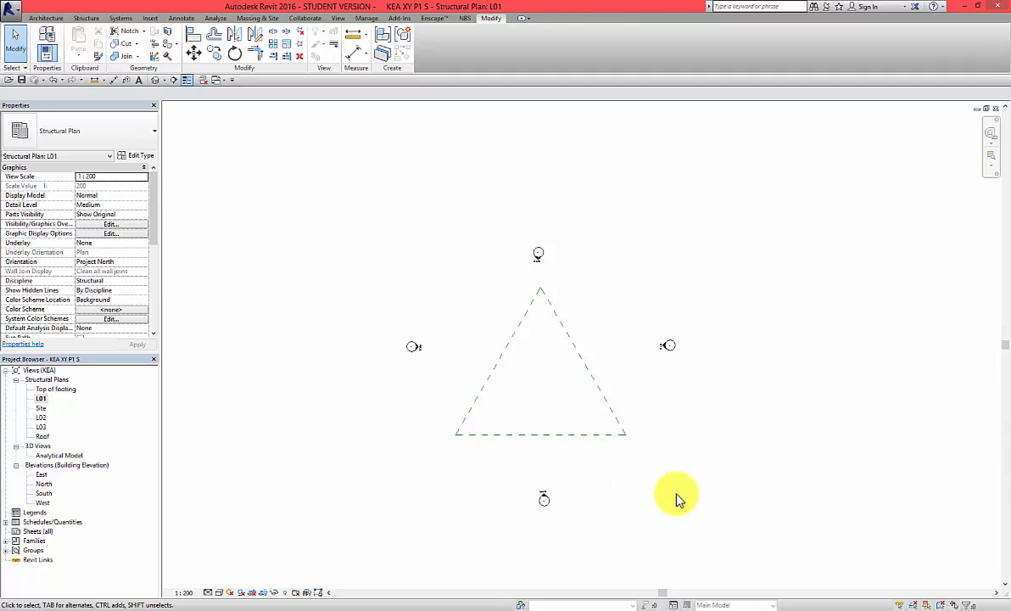
pyautogui.moveTo(510, 214)
pyautogui.mouseDown()
pyautogui.moveTo(559, 280)
pyautogui.moveTo(532, 200)
pyautogui.mouseUp()
pyautogui.click(582, 235)
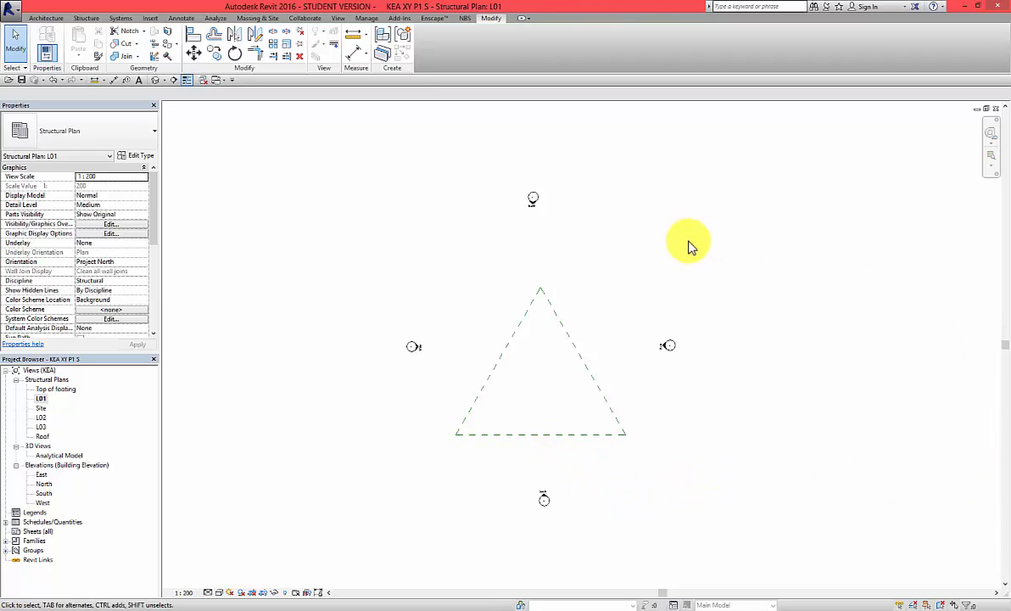
# Create a similar reference plane parallel to the triangle's left side, offset 3000 outward, drawn from the lower-left corner to the apex
pyautogui.click(505, 357)
pyautogui.press('Escape')
pyautogui.scroll(2, 459, 435)
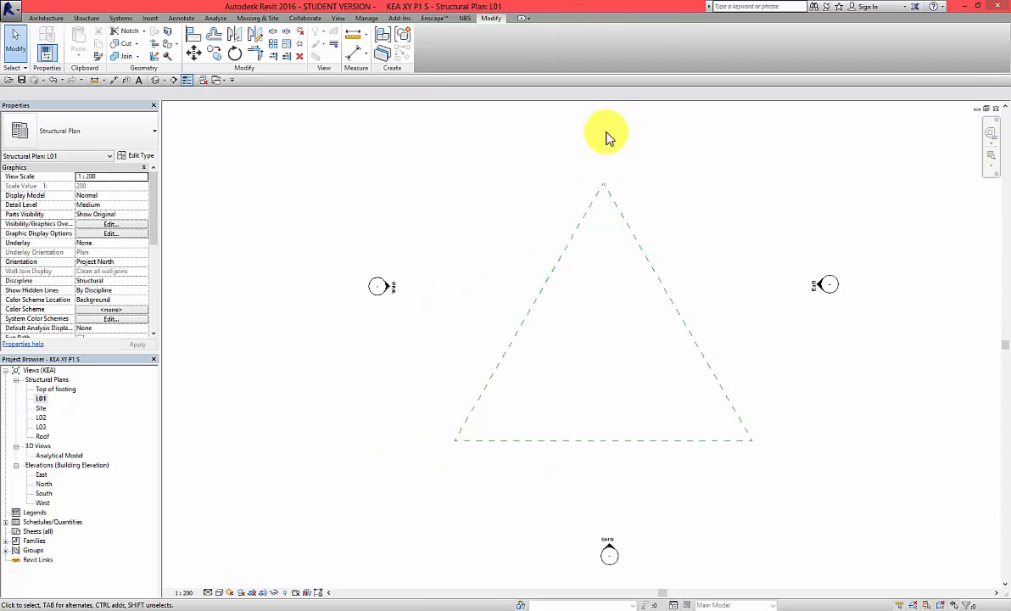
pyautogui.click(538, 297)
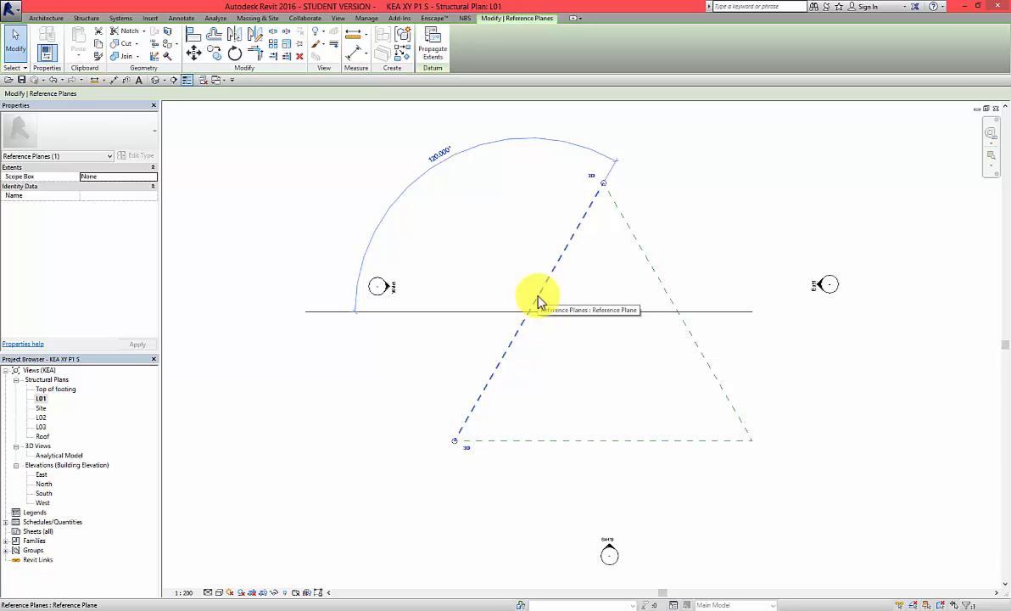
pyautogui.rightClick(538, 296)
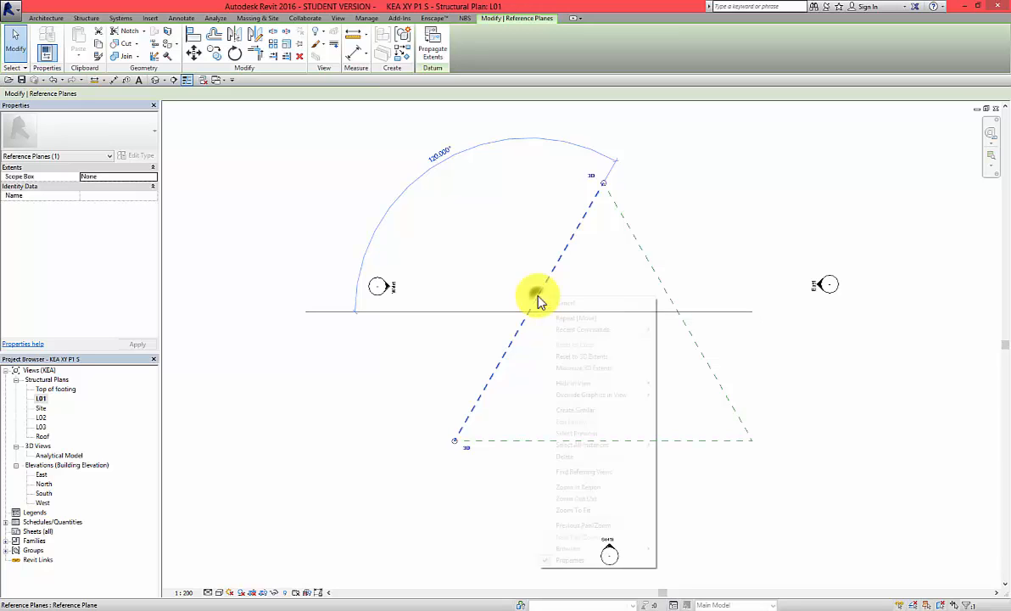
pyautogui.click(580, 411)
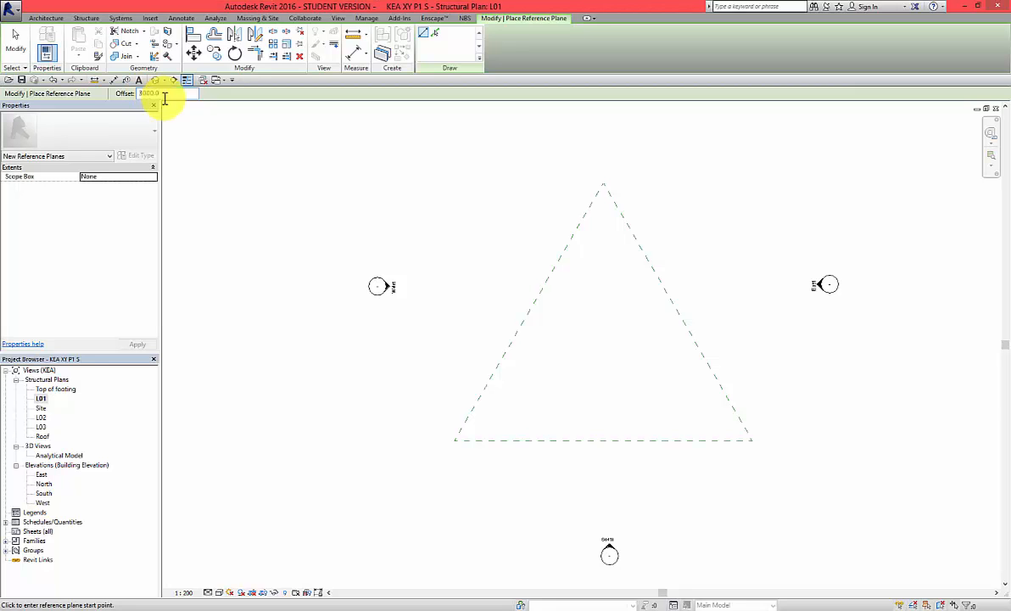
pyautogui.click(454, 439)
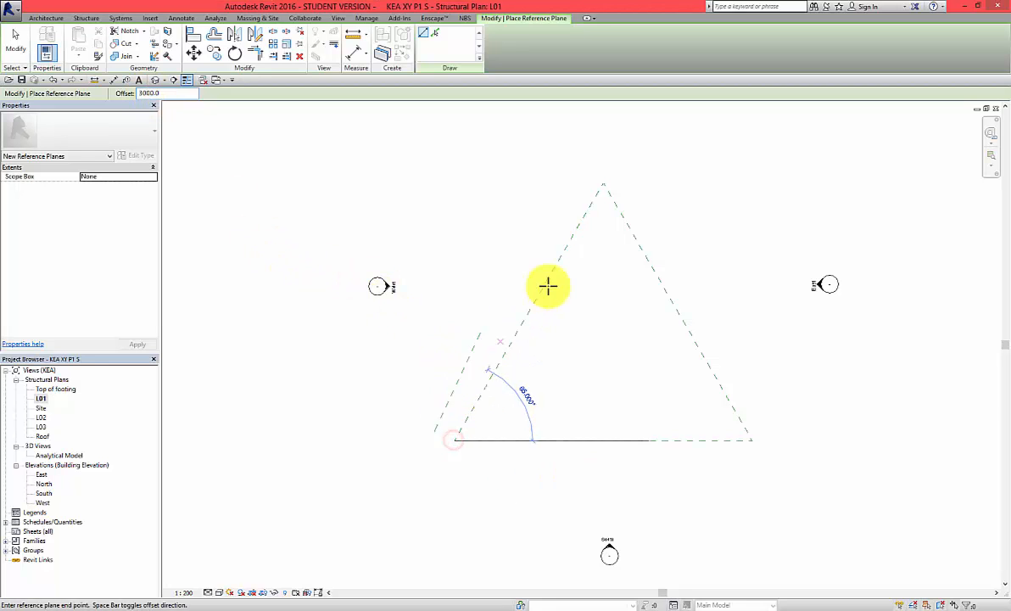
pyautogui.click(601, 182)
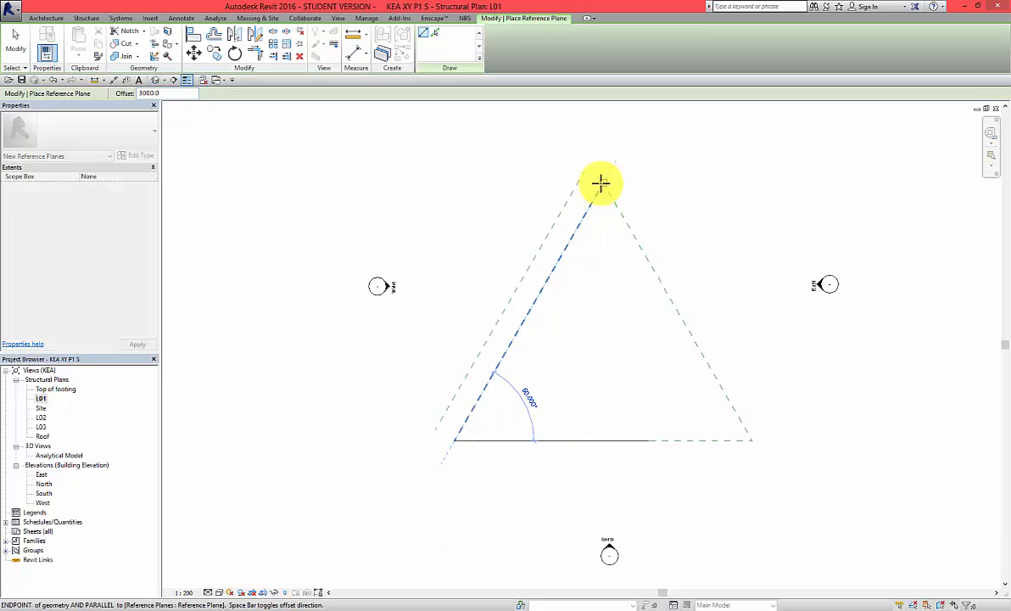
pyautogui.press('space')
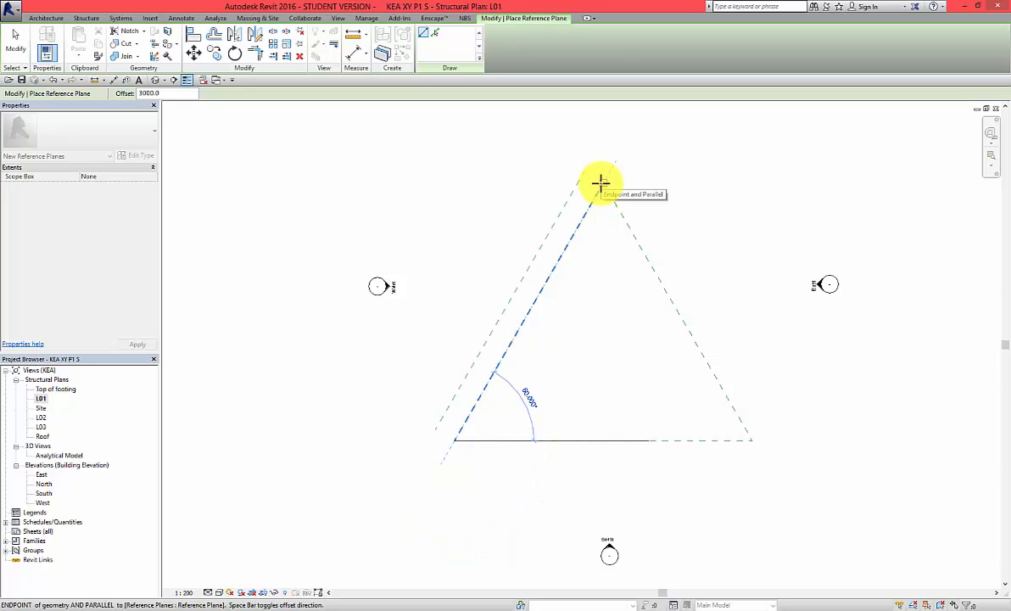
pyautogui.click(600, 182)
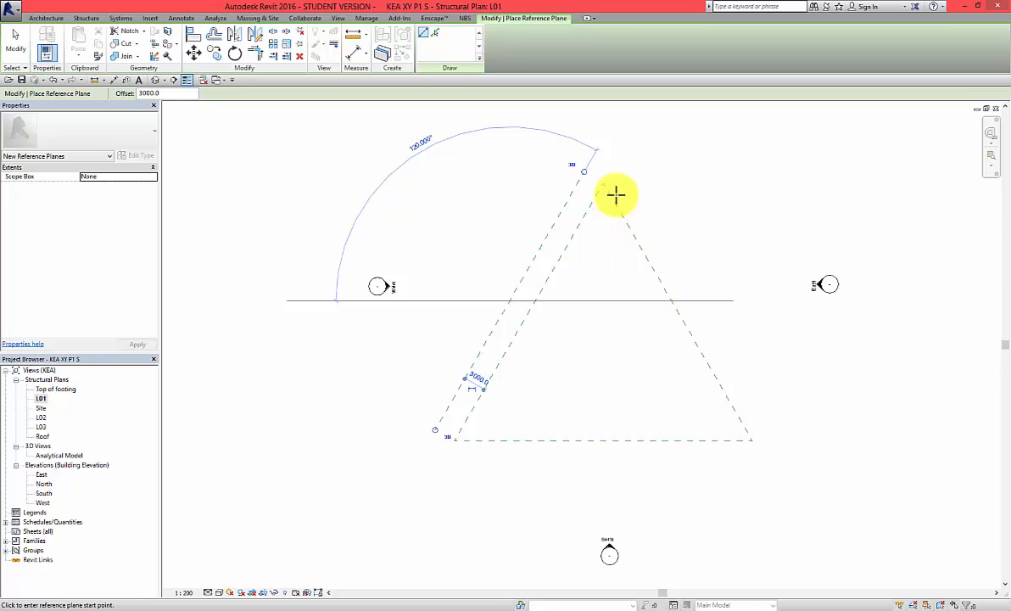
# Draw reference planes offset 3000 outside the triangle's right side and base, and finish placing planes
pyautogui.click(602, 182)
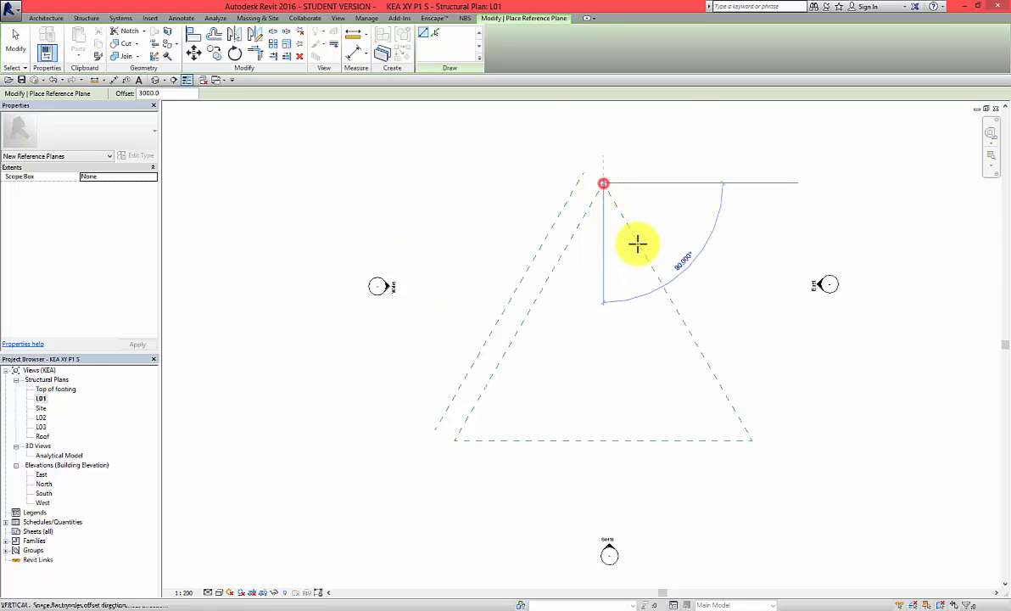
pyautogui.click(754, 442)
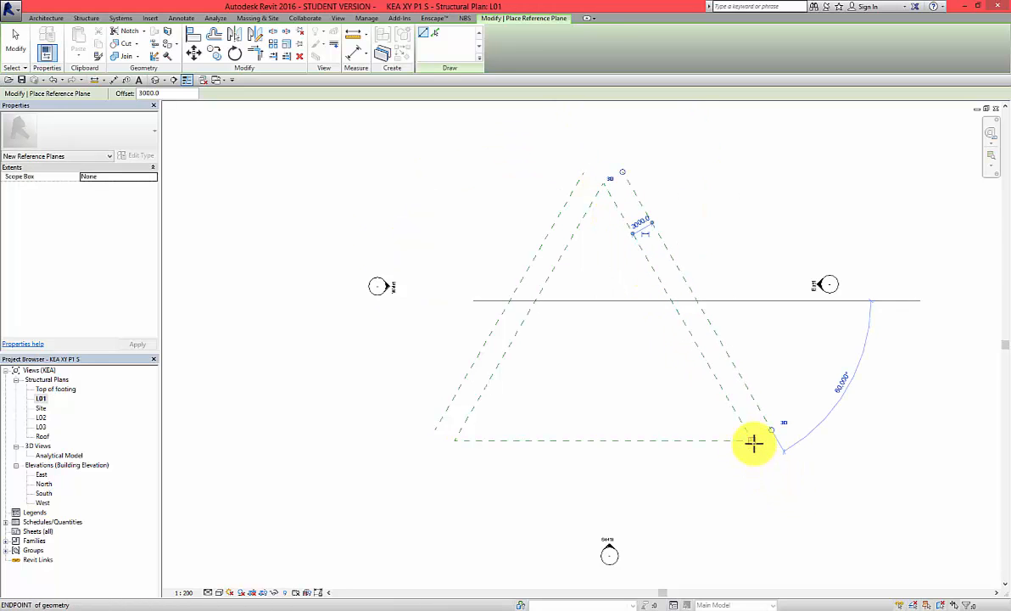
pyautogui.click(752, 443)
pyautogui.click(452, 441)
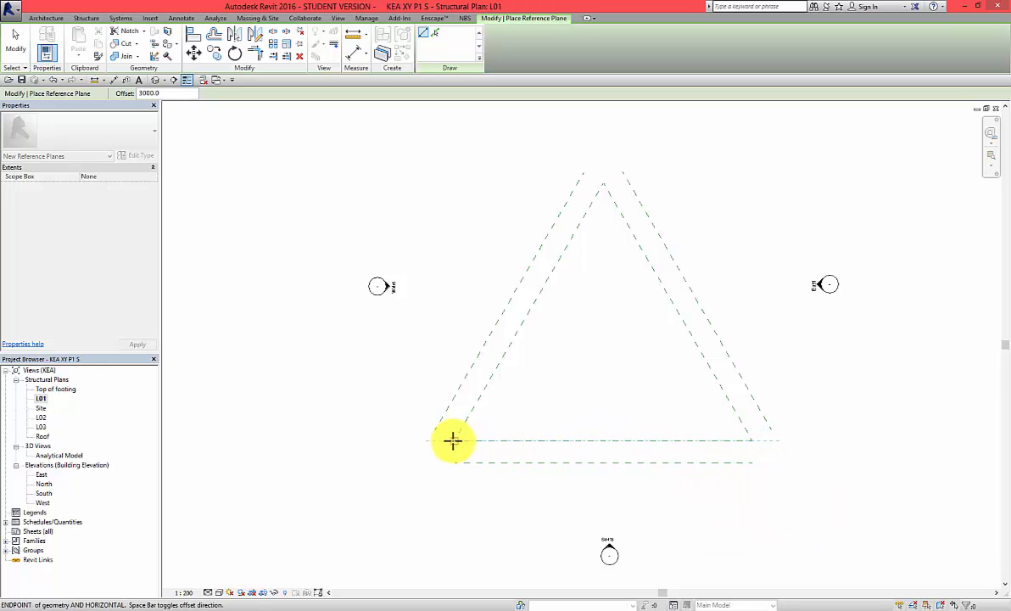
pyautogui.press('Escape')
pyautogui.press('Escape')
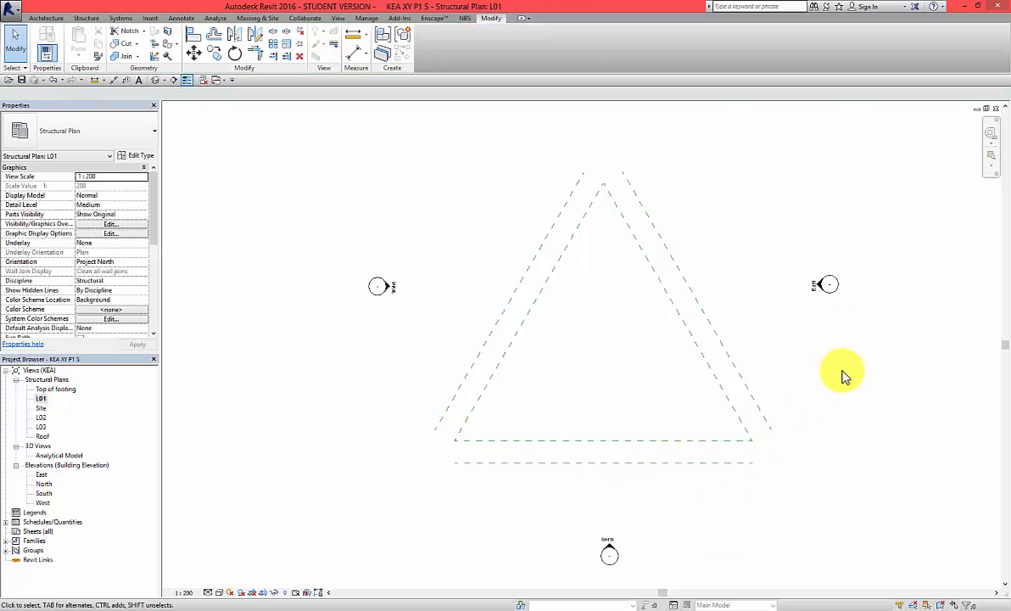
# Extend the upper ends of the two sloping outer reference planes until they meet above the inner apex
pyautogui.click(577, 188)
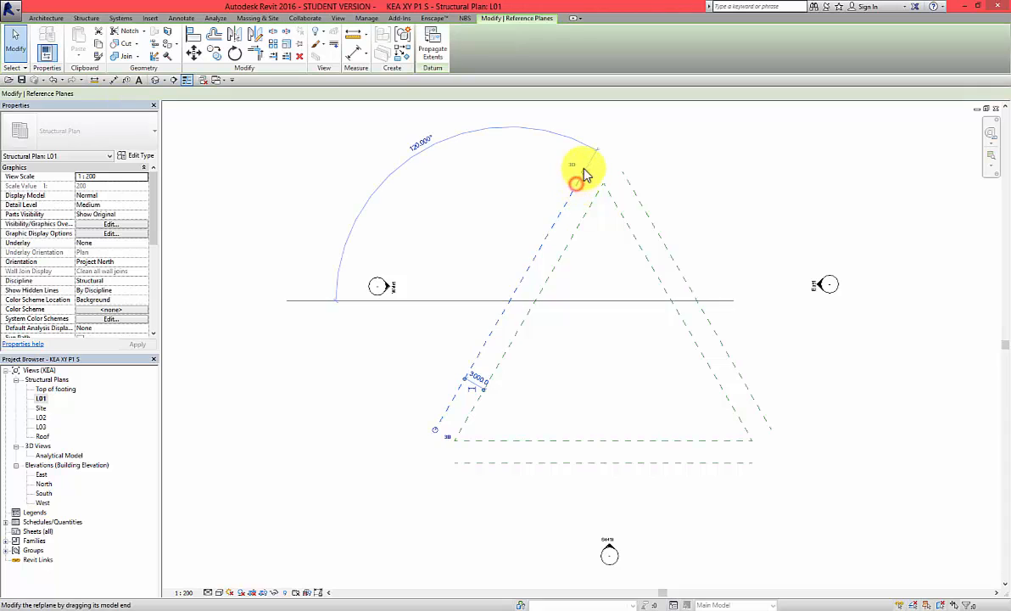
pyautogui.moveTo(581, 176); pyautogui.dragTo(604, 139)
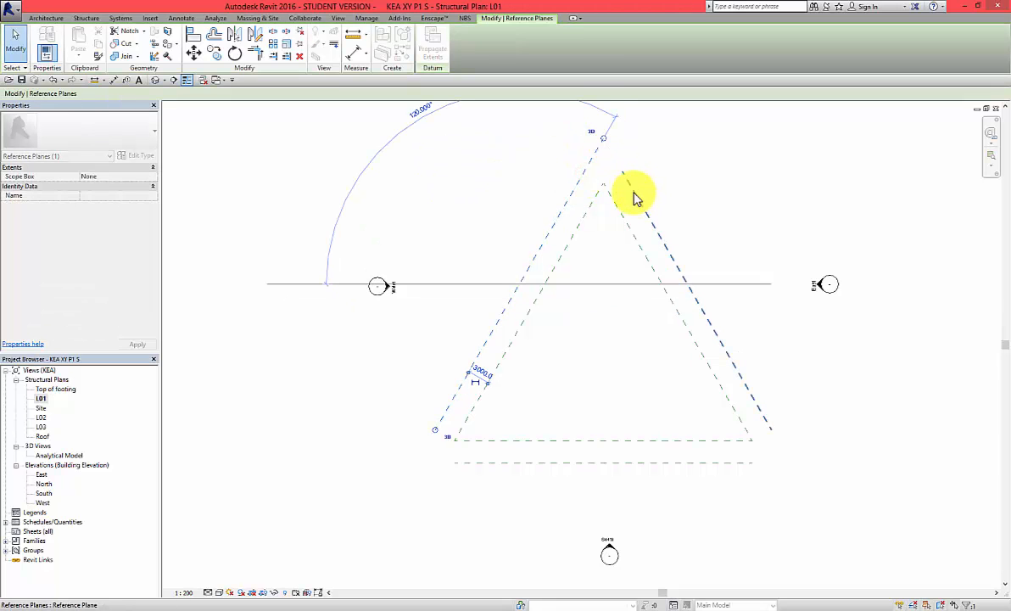
pyautogui.click(636, 196)
pyautogui.moveTo(623, 178); pyautogui.dragTo(605, 139)
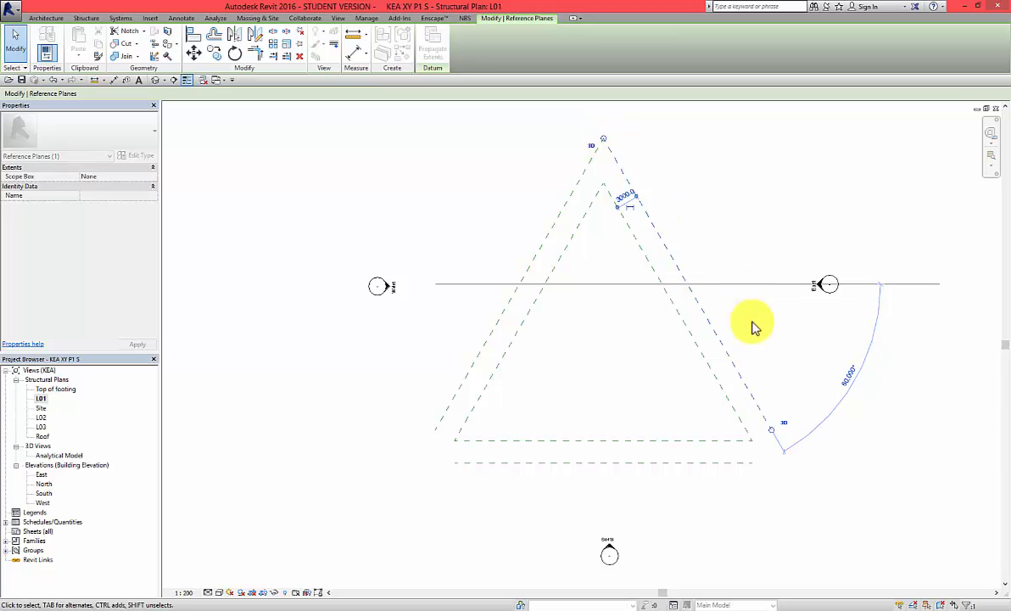
# Extend the outer base plane and the outer right plane until they meet at the lower-right corner
pyautogui.click(752, 465)
pyautogui.moveTo(773, 464); pyautogui.dragTo(757, 464)
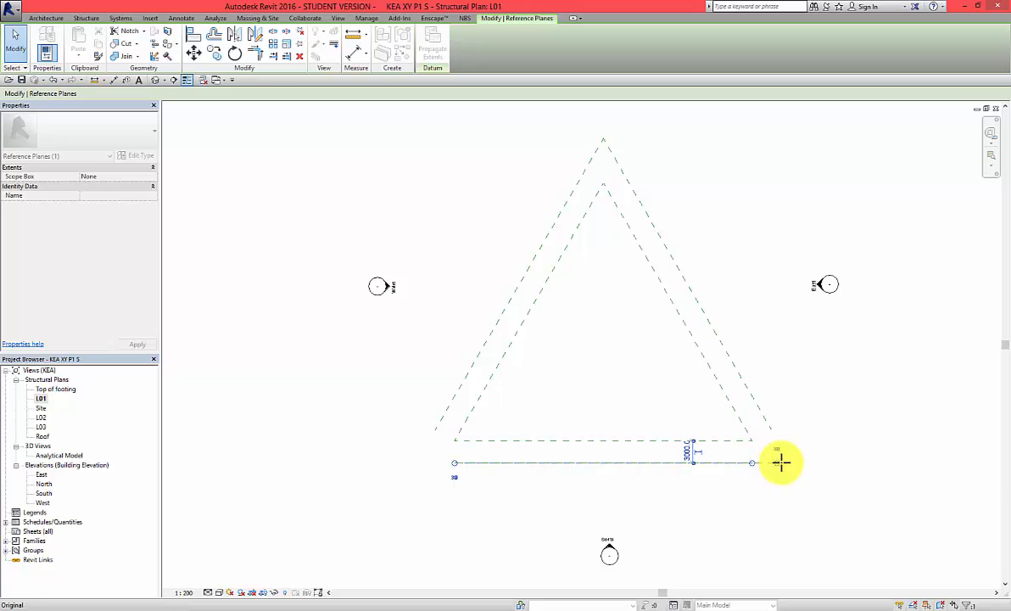
pyautogui.moveTo(784, 462); pyautogui.dragTo(791, 463)
pyautogui.moveTo(765, 416); pyautogui.dragTo(790, 463)
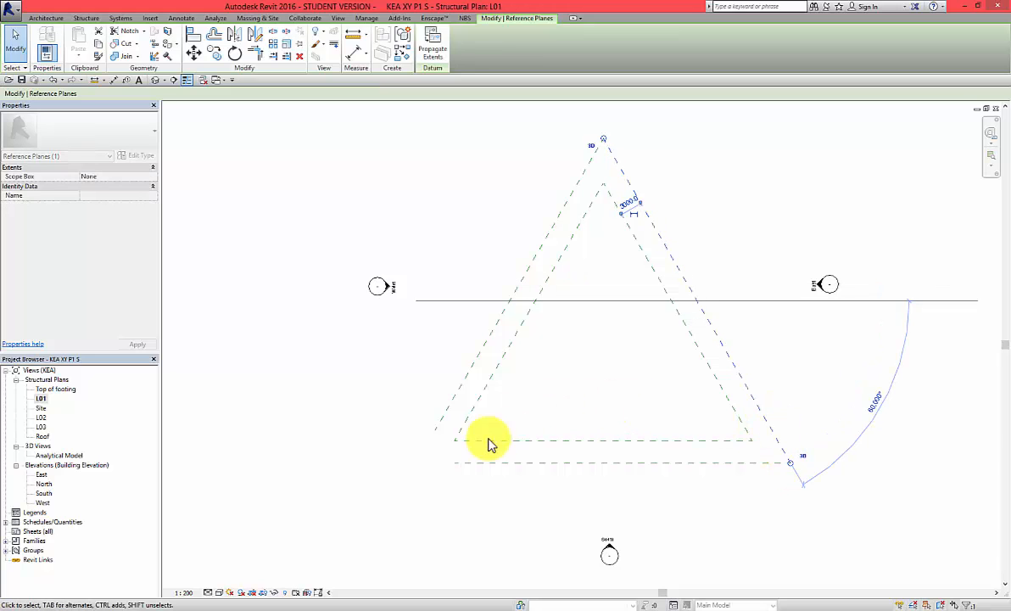
# Extend the outer base plane and the outer left plane until they meet at the lower-left corner, closing the outer triangle
pyautogui.click(471, 463)
pyautogui.moveTo(454, 462); pyautogui.dragTo(417, 463)
pyautogui.click(435, 434)
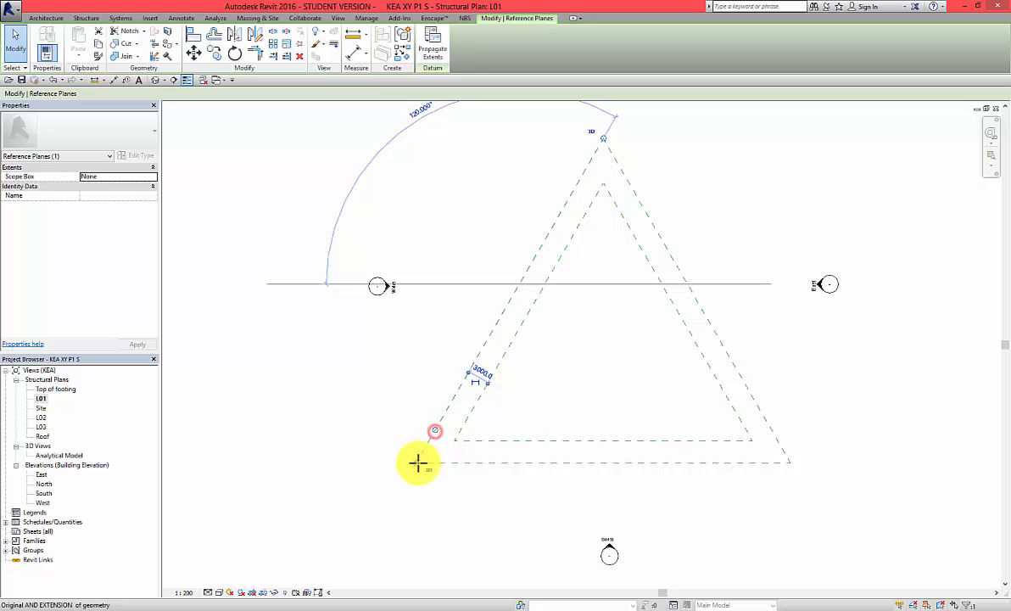
pyautogui.click(456, 519)
pyautogui.scroll(-3, 456, 526)
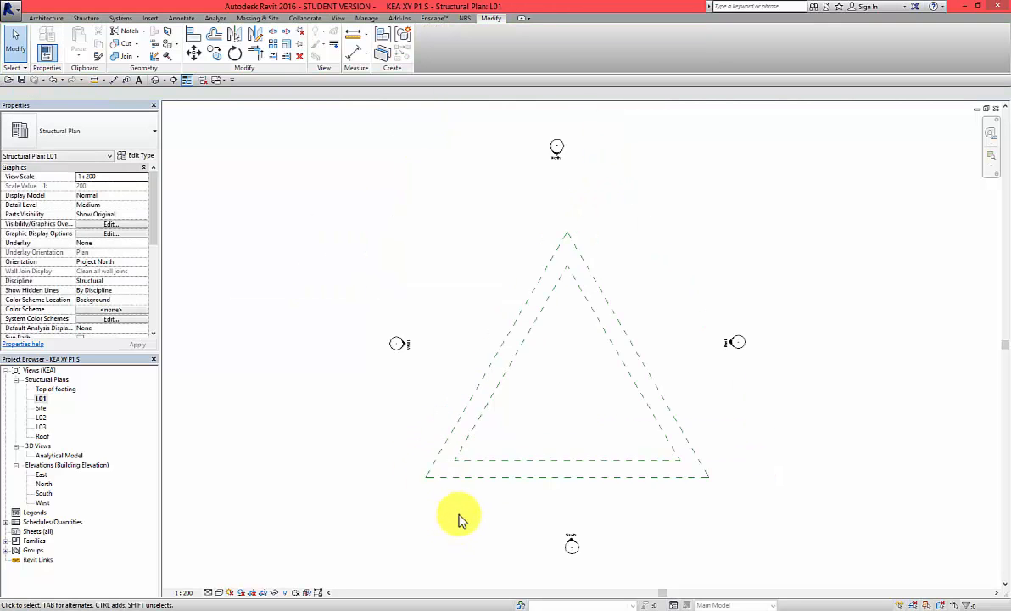
pyautogui.scroll(5, 568, 479)
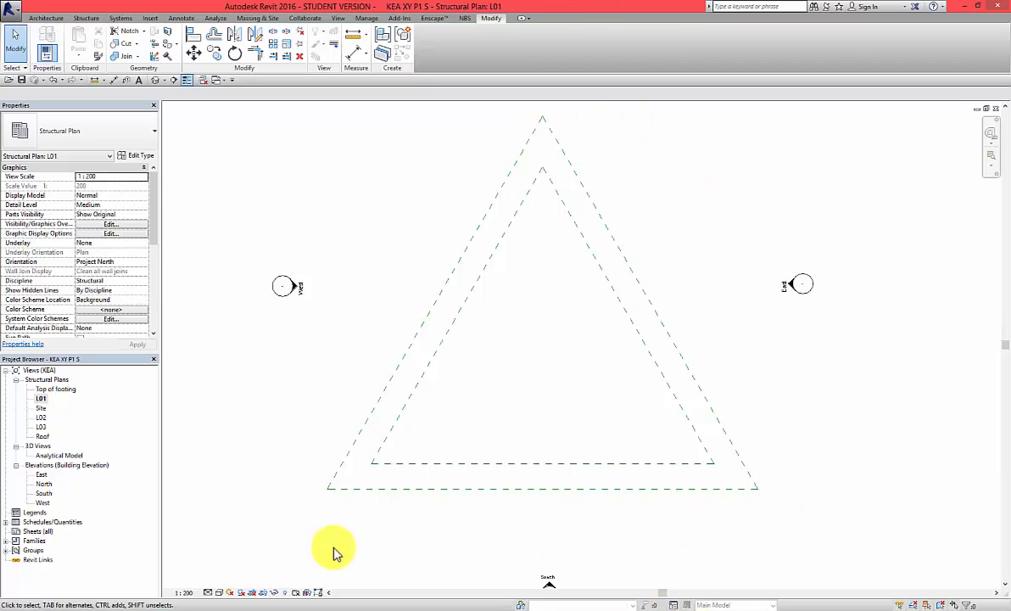
# Check the two triangles of reference planes in the L02 and Roof structural plans, and return to L01
pyautogui.click(453, 326)
pyautogui.click(476, 374)
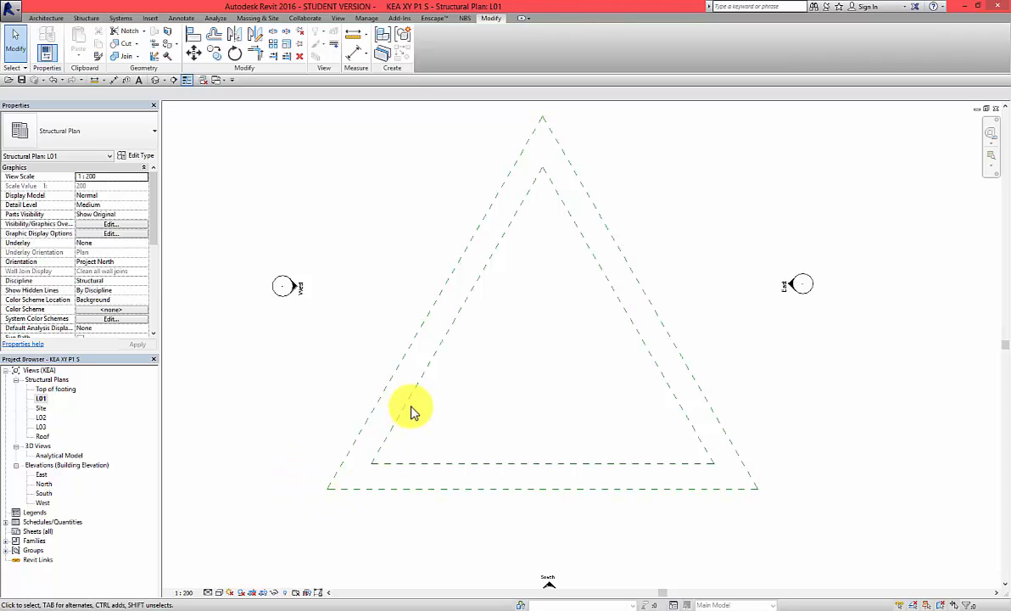
pyautogui.click(41, 417)
pyautogui.doubleClick(42, 419)
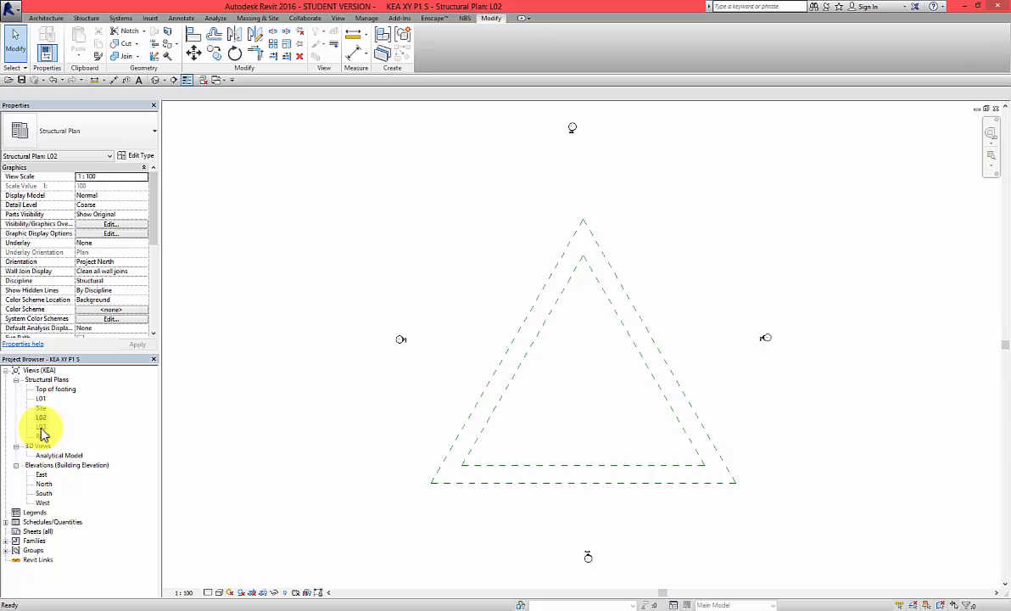
pyautogui.doubleClick(43, 434)
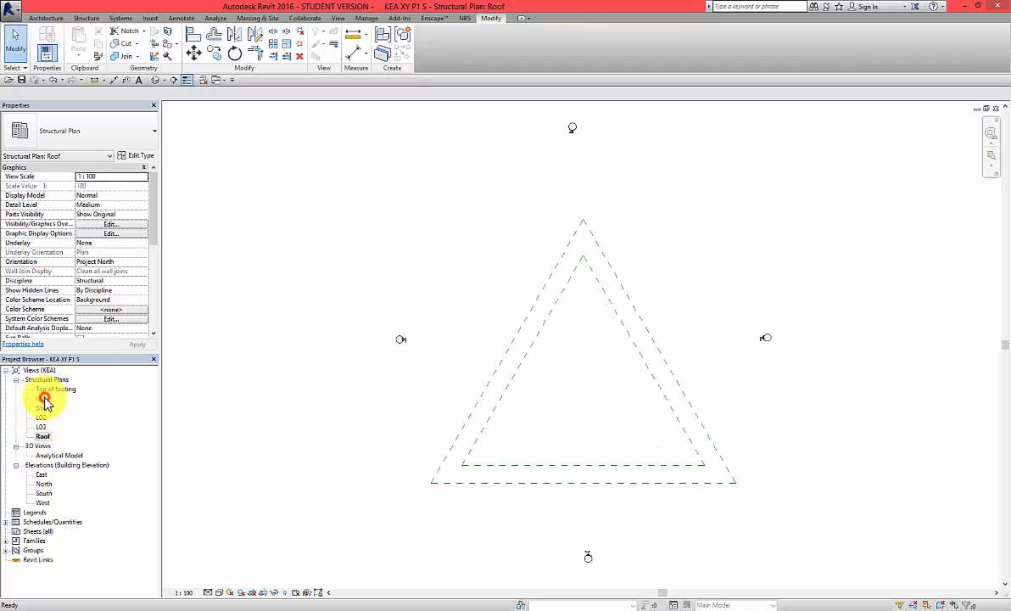
pyautogui.doubleClick(41, 397)
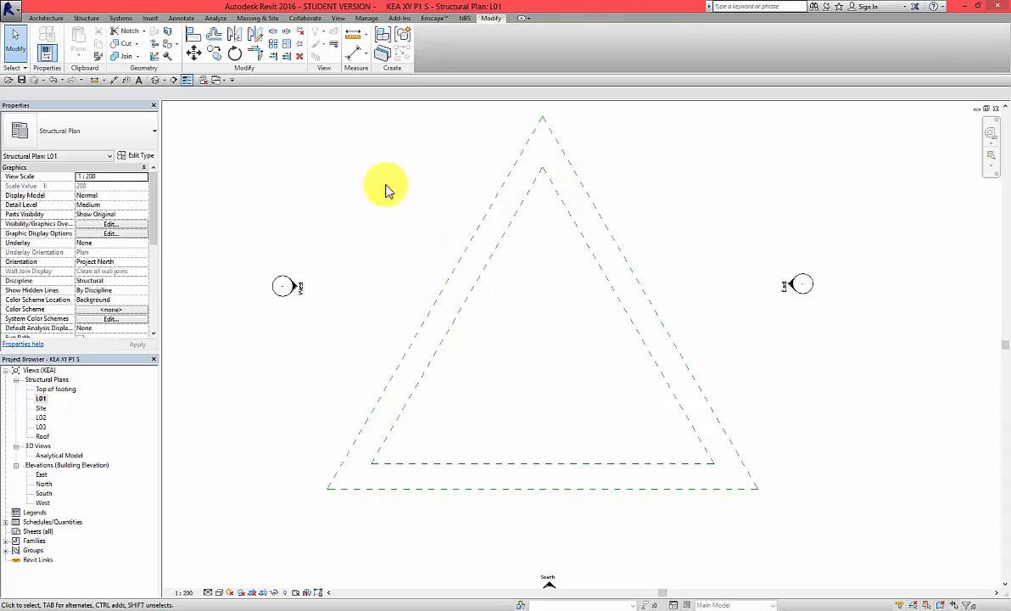
# Draw a grid line along the inner triangle's base, from its lower-left corner to just beyond its lower-right corner, with zero offset
pyautogui.click(87, 18)
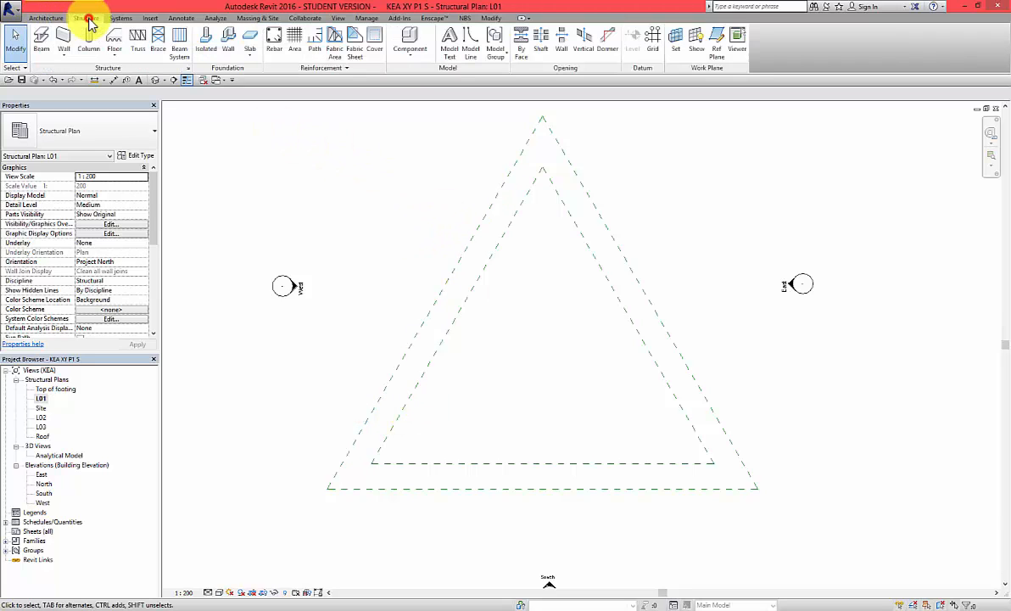
pyautogui.click(652, 42)
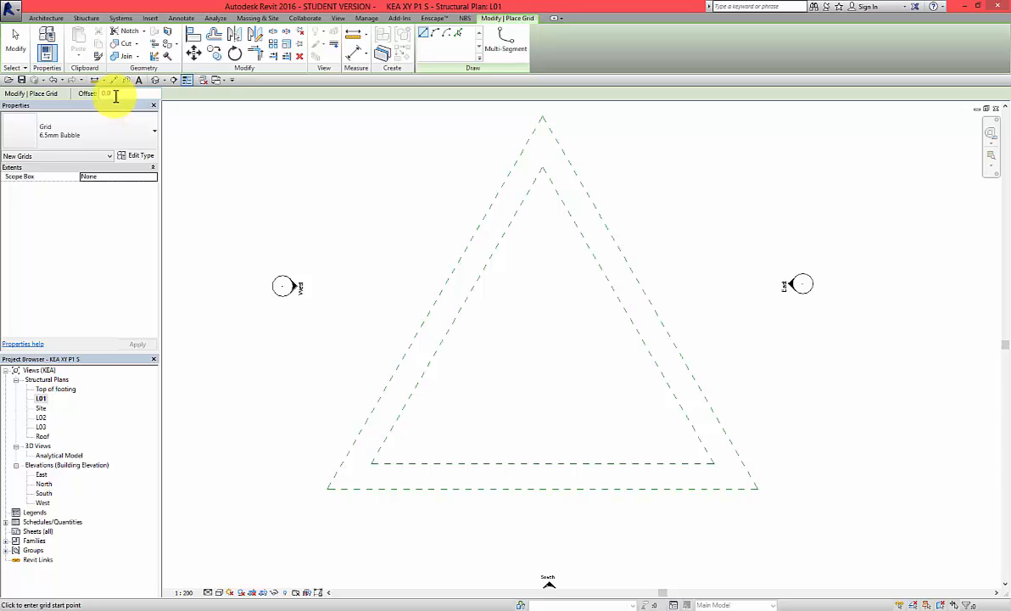
pyautogui.click(371, 462)
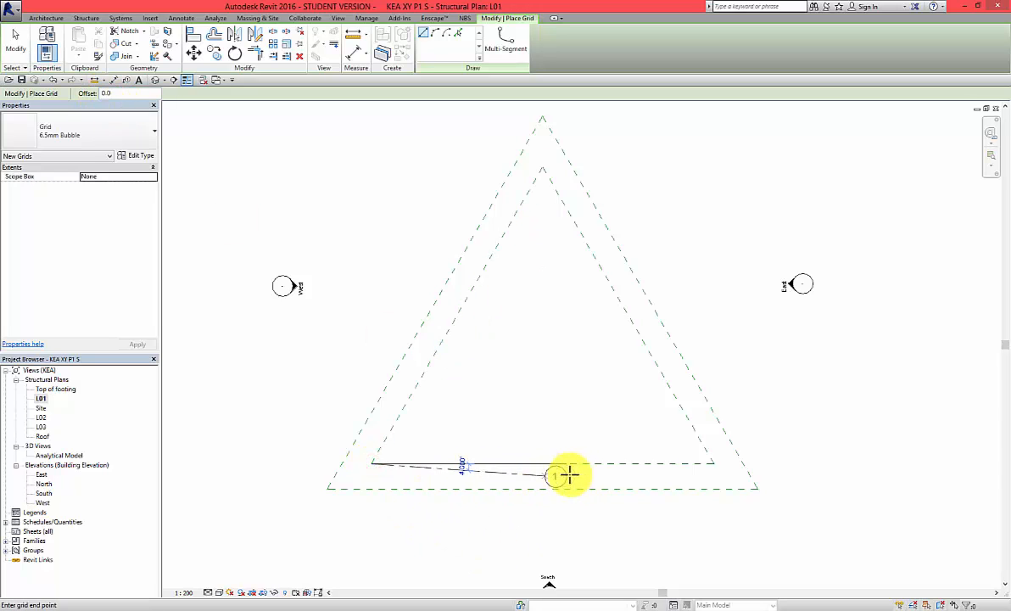
pyautogui.click(743, 464)
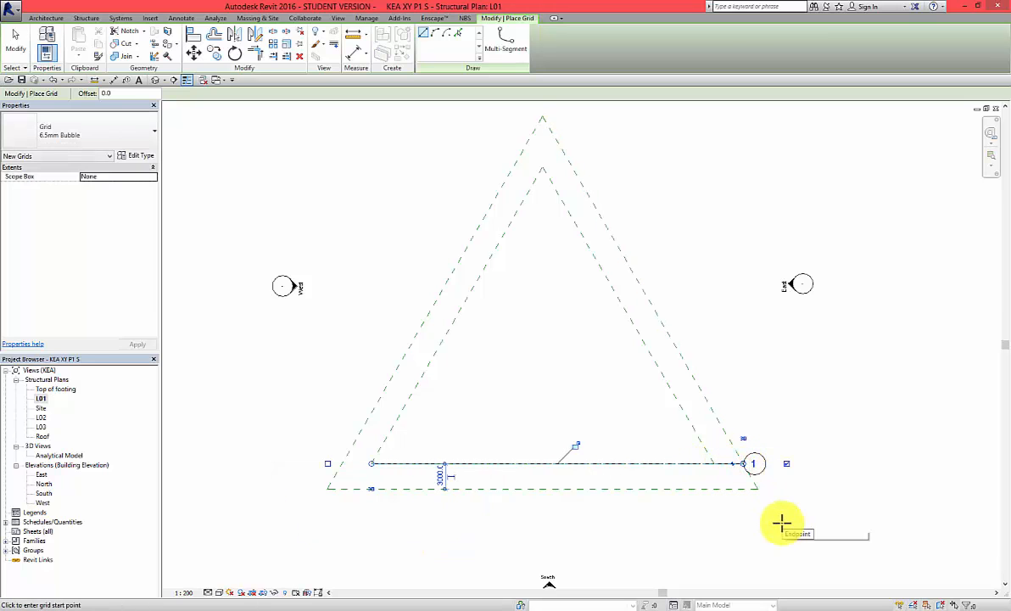
pyautogui.press('Escape')
pyautogui.press('Escape')
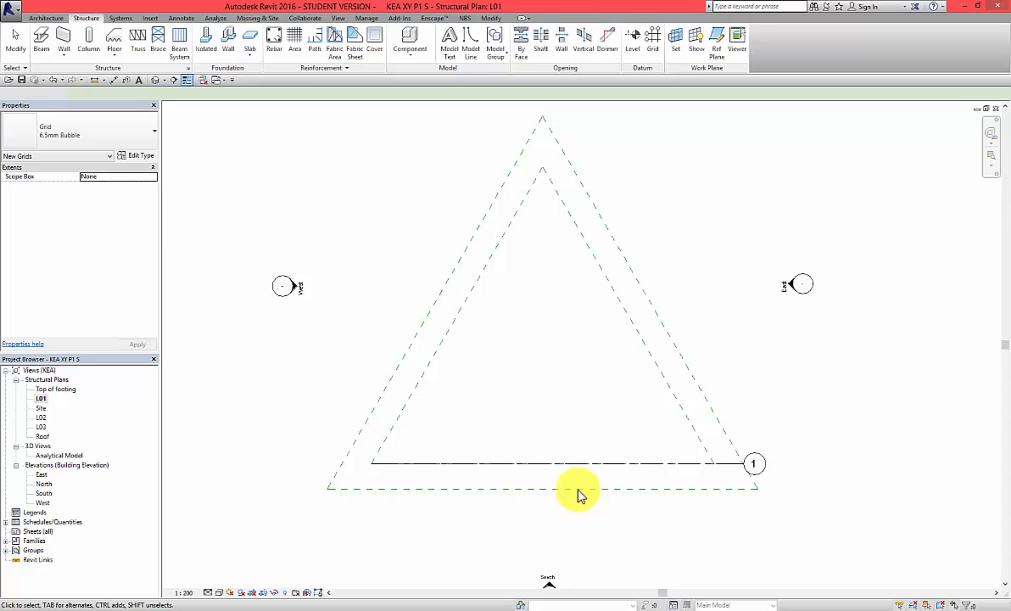
# Extend the base grid line's left end to the outer triangle's left plane and show a bubble at that end
pyautogui.click(406, 465)
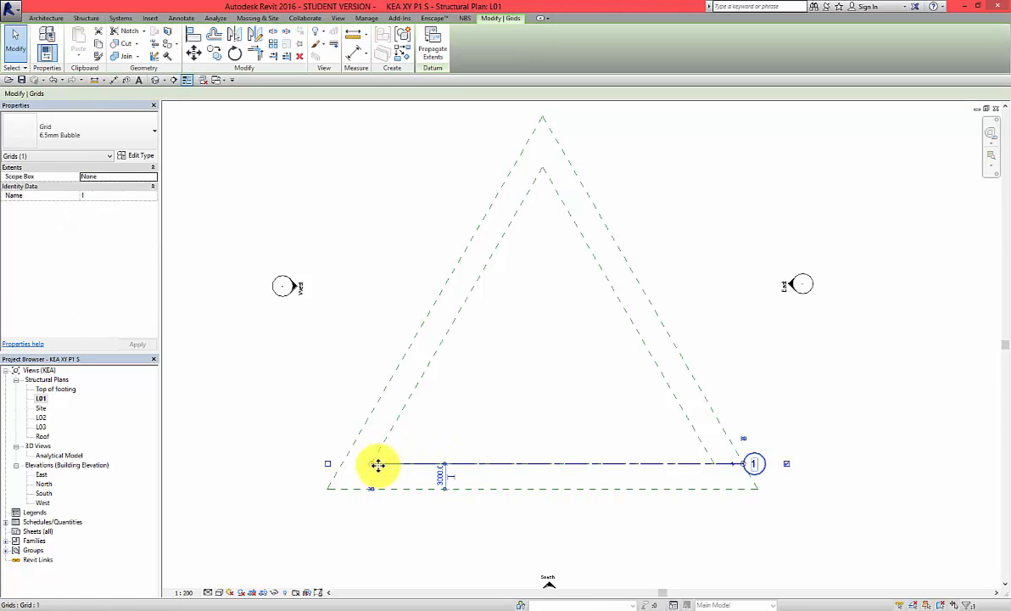
pyautogui.moveTo(373, 467); pyautogui.dragTo(341, 463)
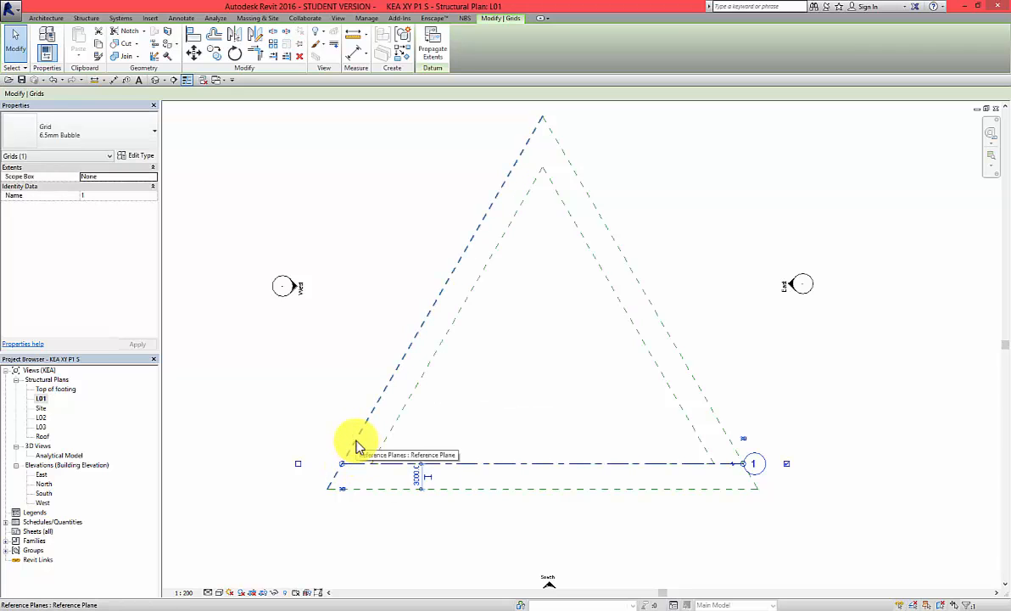
pyautogui.click(298, 464)
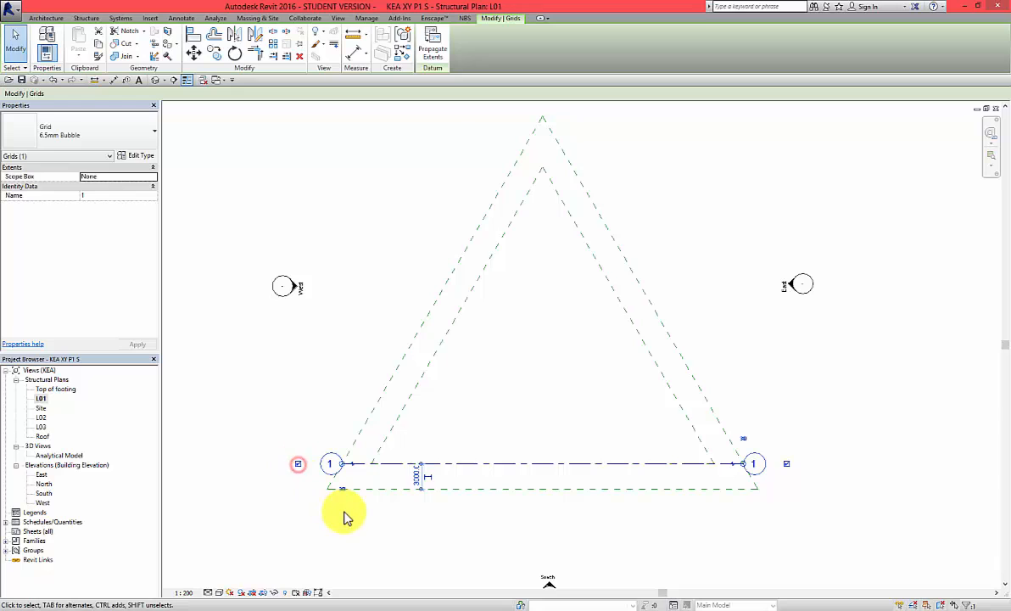
pyautogui.click(628, 534)
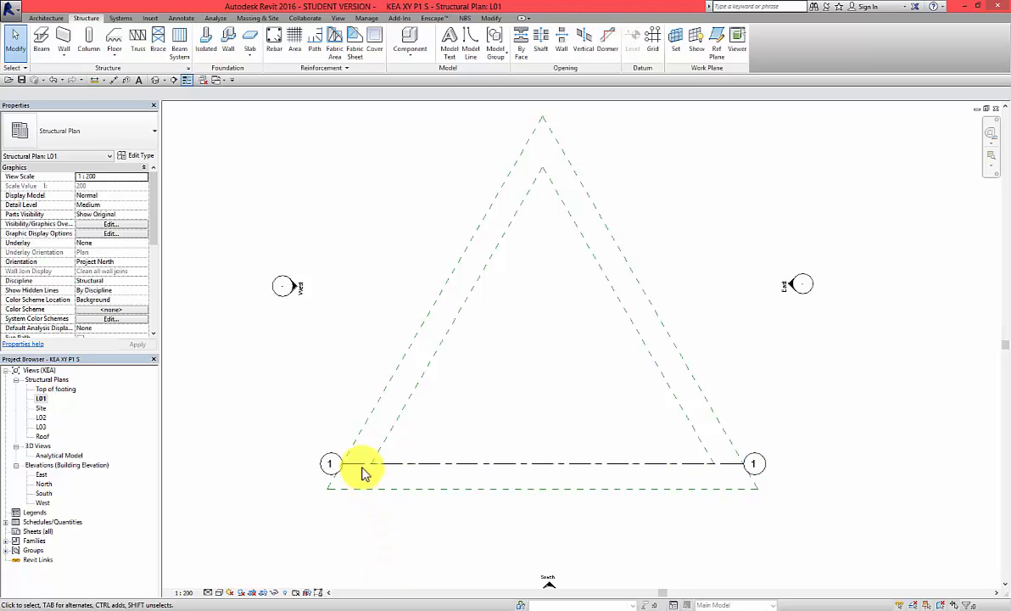
# Copy grid 1 vertically upward by 7000, using the inner triangle's lower-left corner as the base point
pyautogui.click(362, 468)
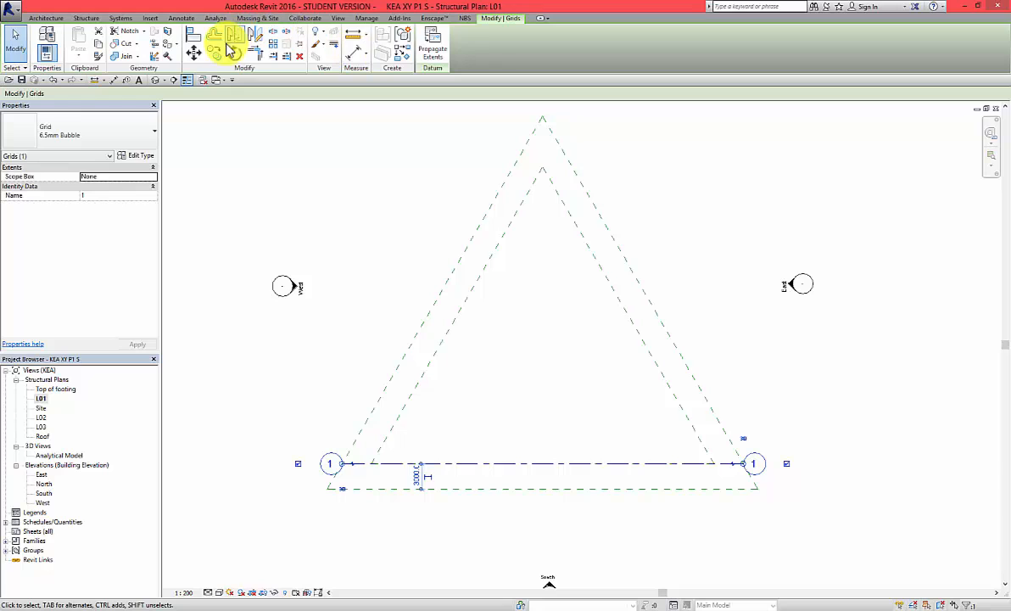
pyautogui.click(215, 54)
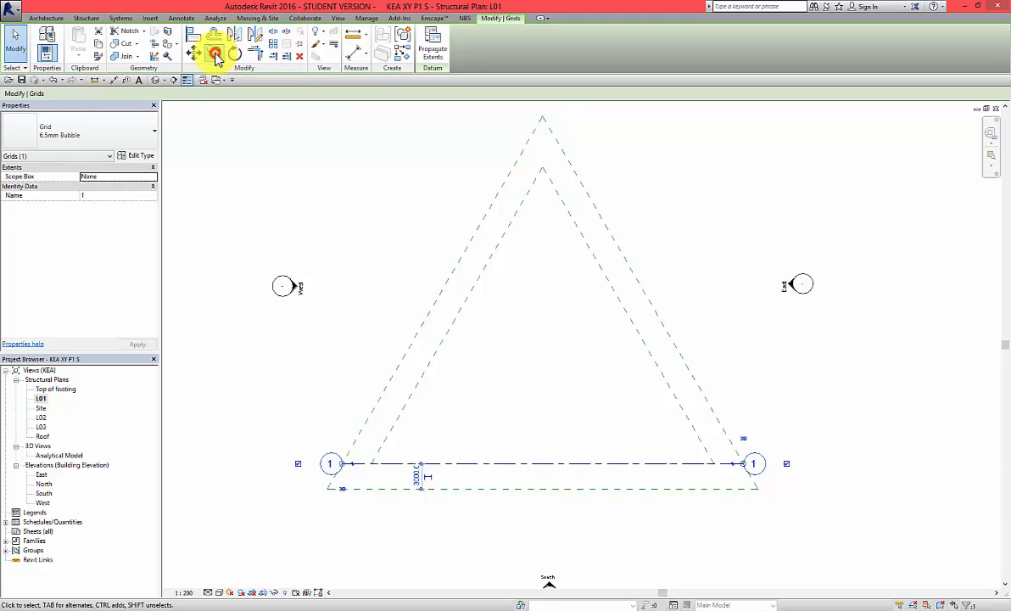
pyautogui.click(373, 463)
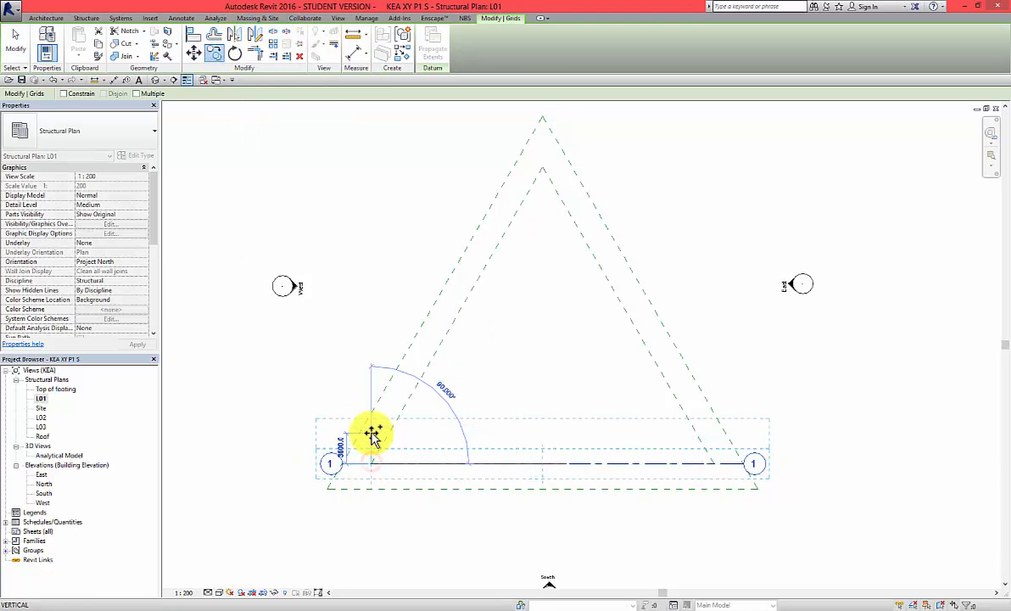
pyautogui.scroll(2, 373, 434)
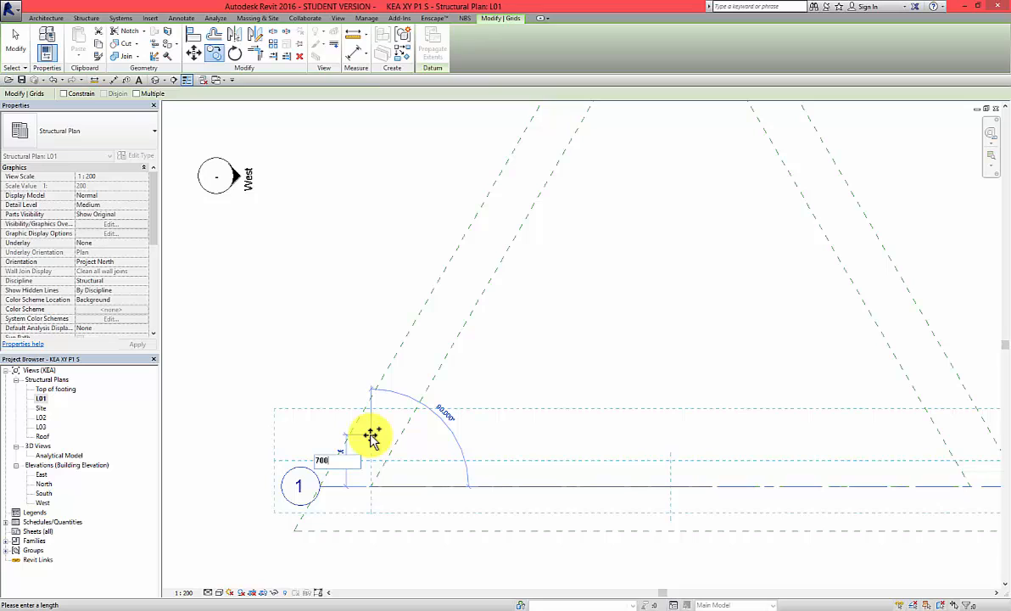
pyautogui.write('7000')
pyautogui.press('Return')
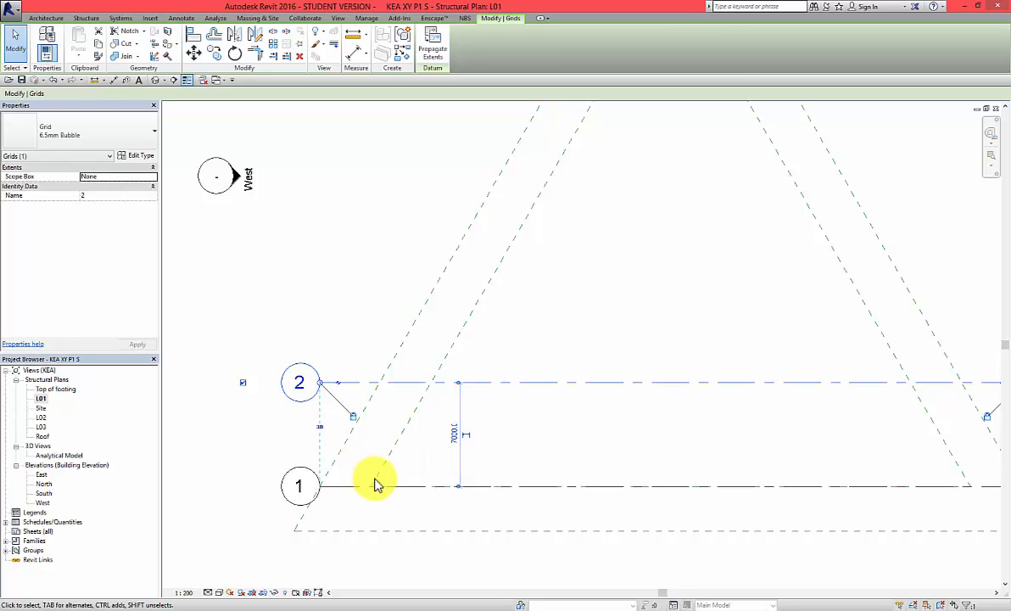
pyautogui.press('Escape')
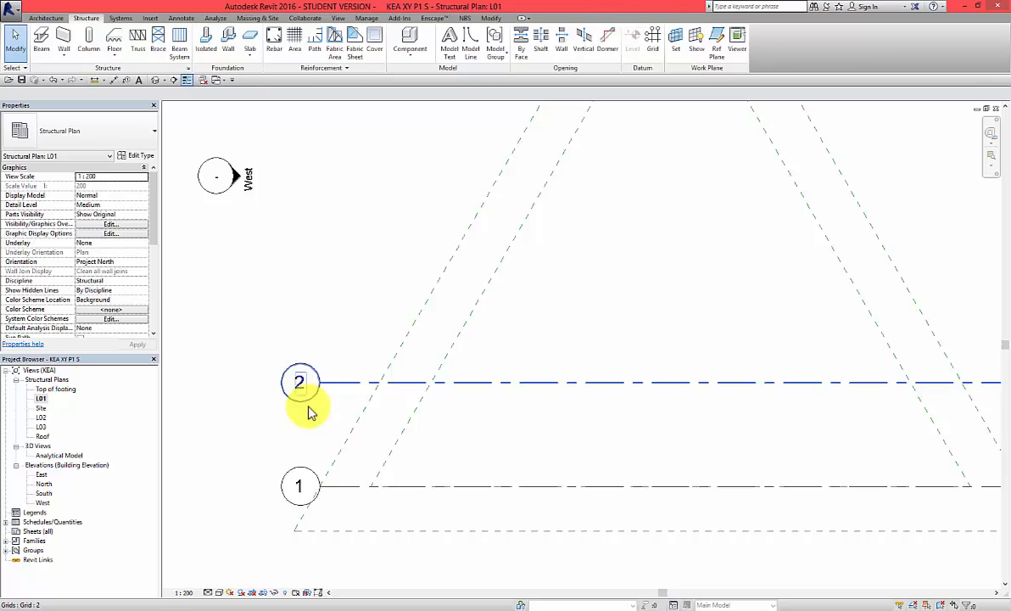
pyautogui.scroll(-3, 361, 530)
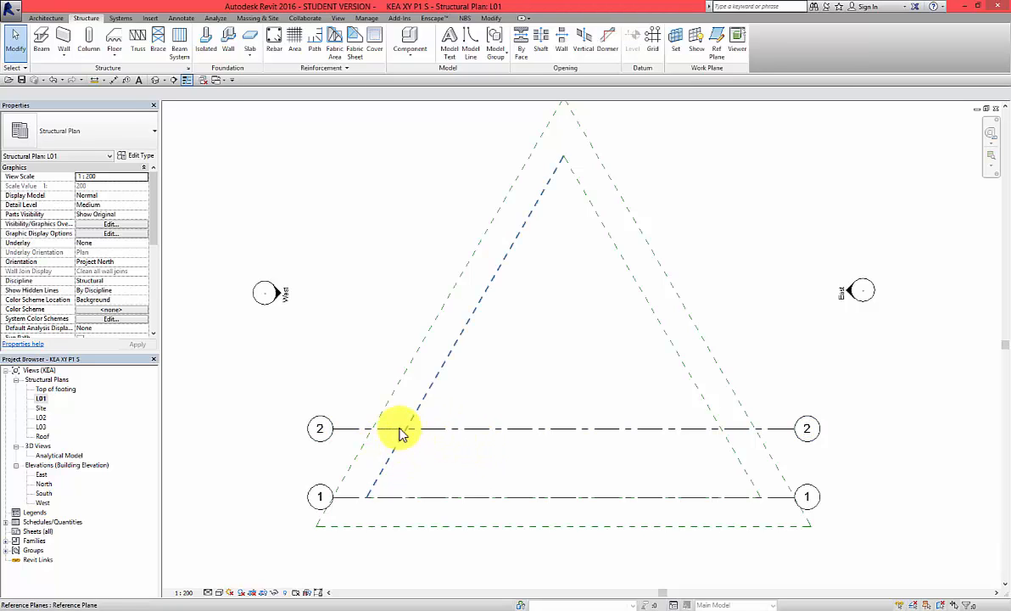
# Draw a similar grid line offset 7000 above grid 2, tracing grid 2 between the outer triangle's left and right planes
pyautogui.click(346, 431)
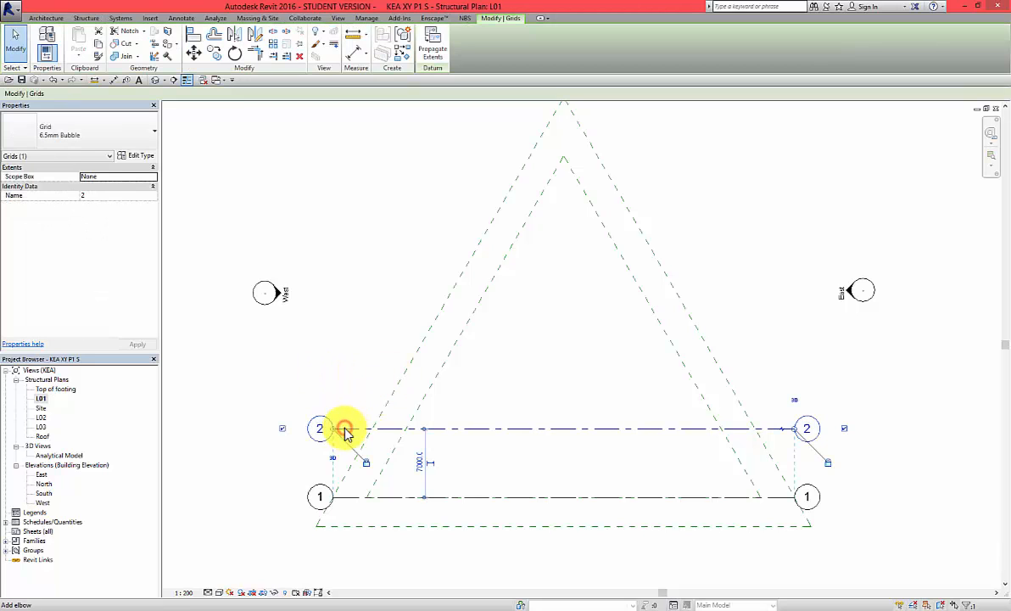
pyautogui.rightClick(345, 431)
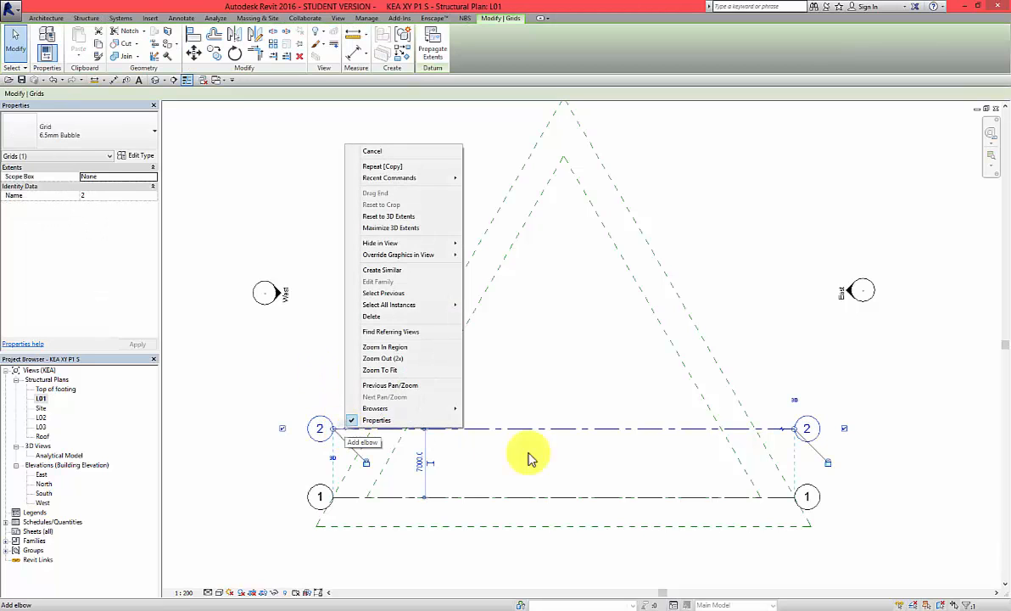
pyautogui.click(410, 267)
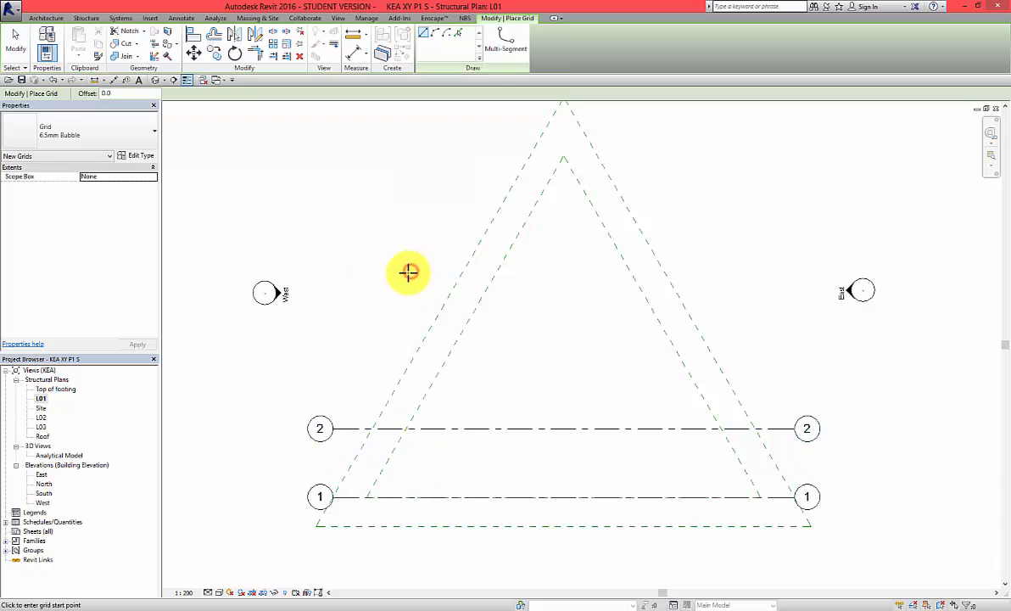
pyautogui.click(120, 95)
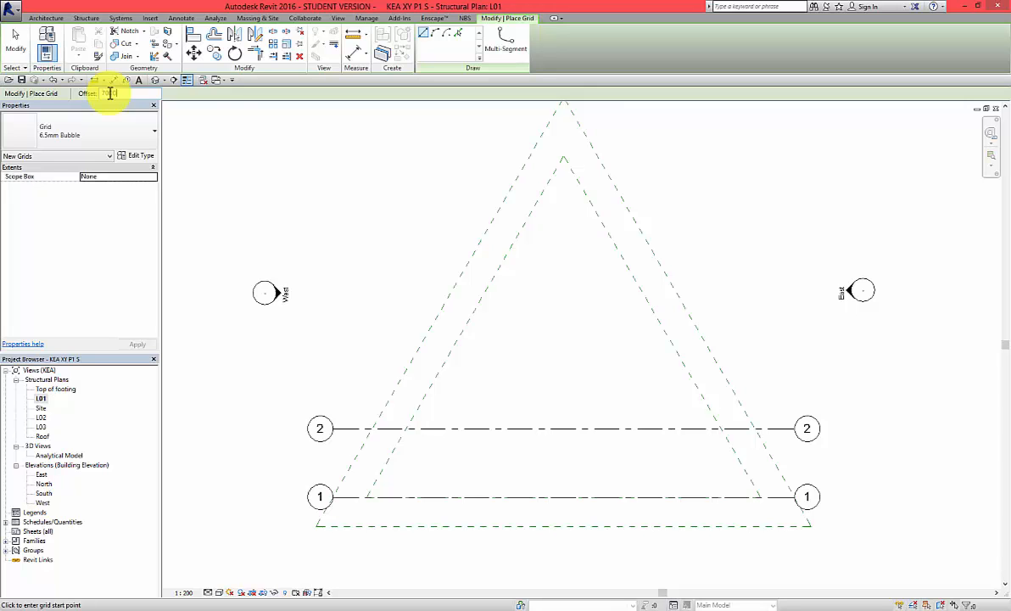
pyautogui.click(370, 428)
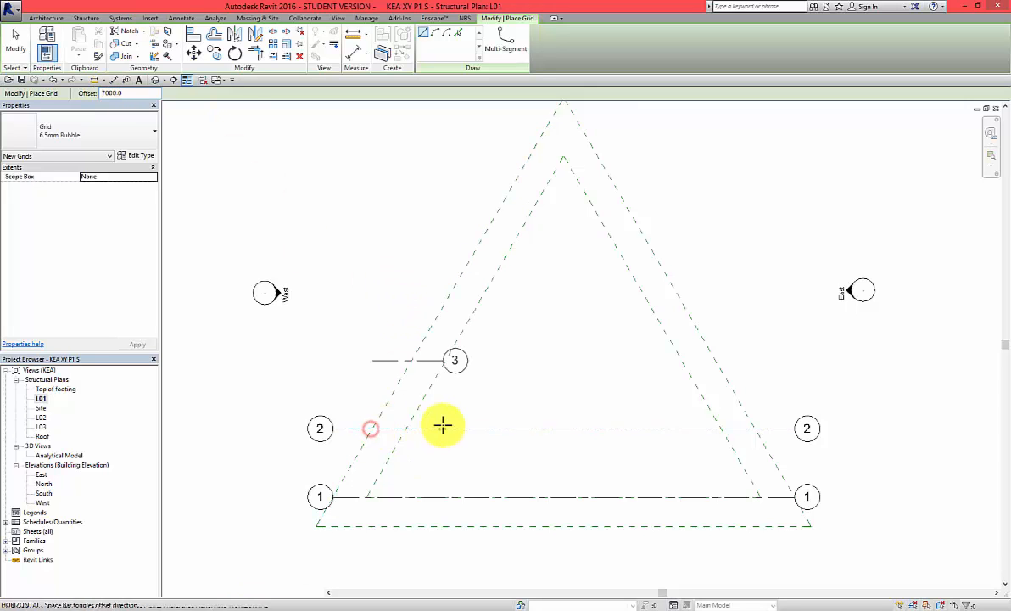
pyautogui.click(754, 430)
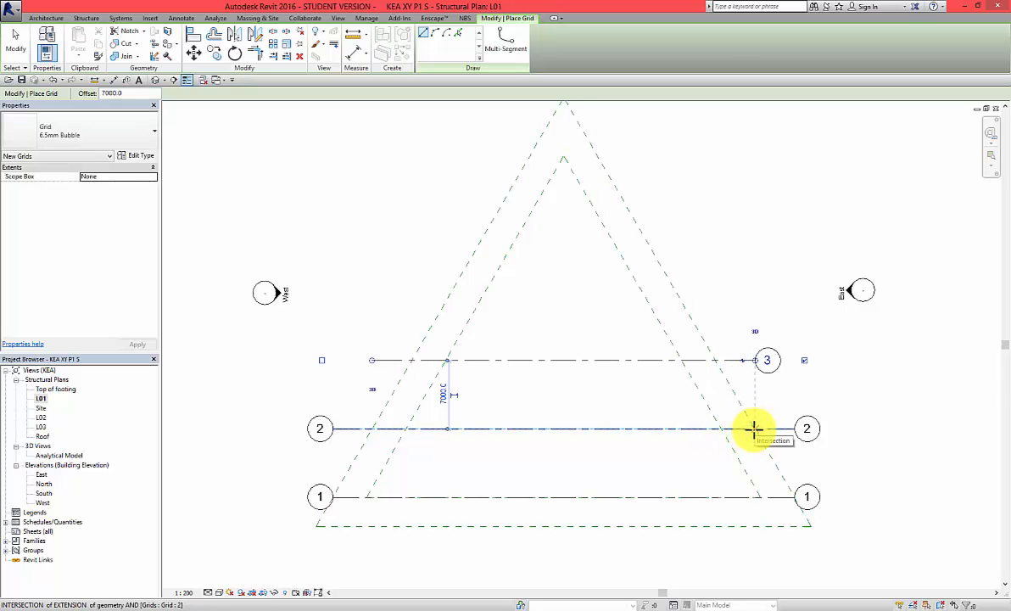
pyautogui.press('Escape')
pyautogui.press('Escape')
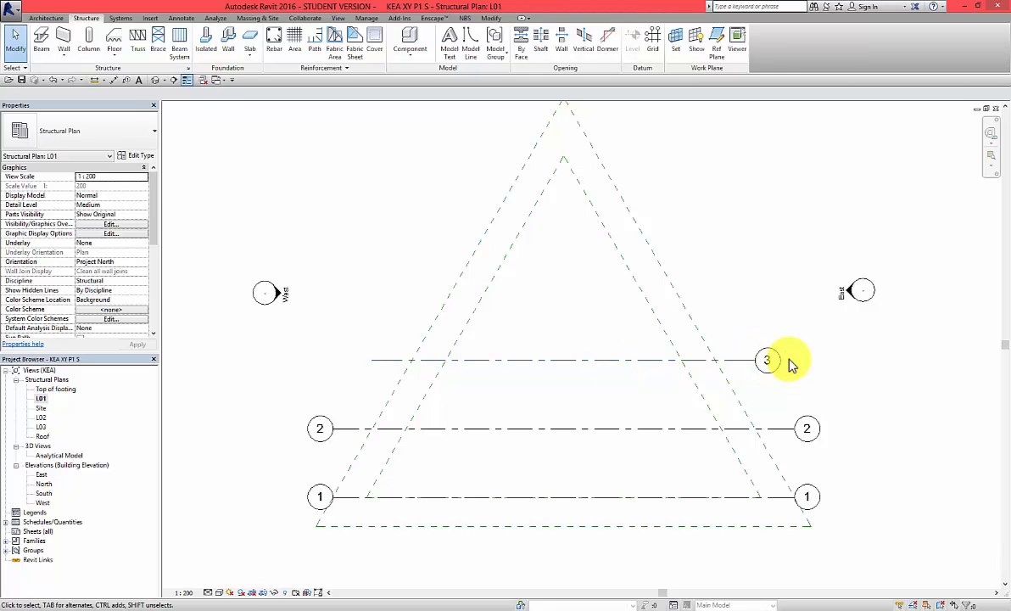
# Enable Plan View Symbols End 1 (Default) for the 6.5mm Bubble grid type so bubbles show at both ends
pyautogui.click(627, 362)
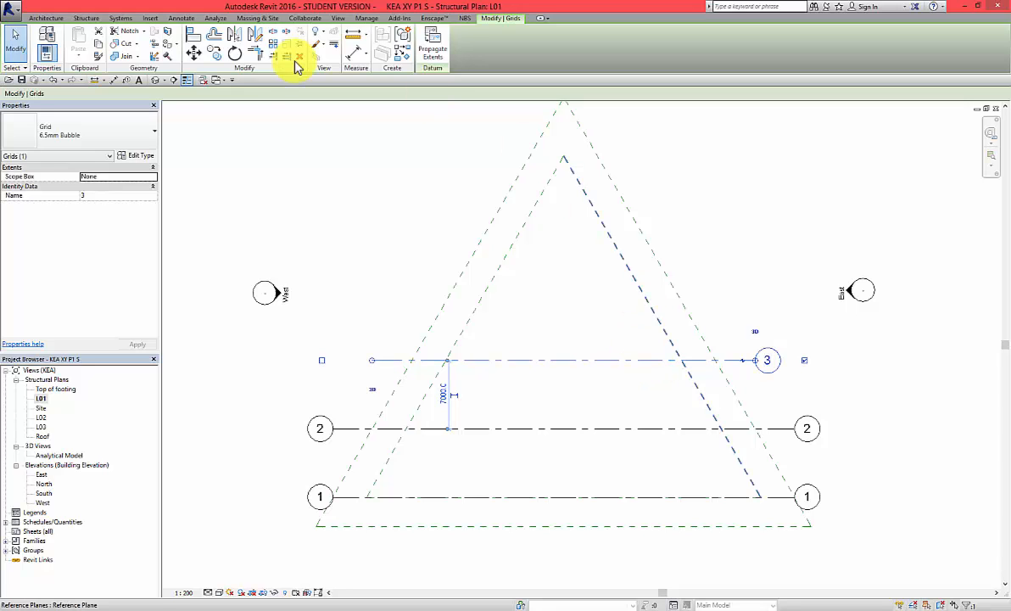
pyautogui.click(140, 156)
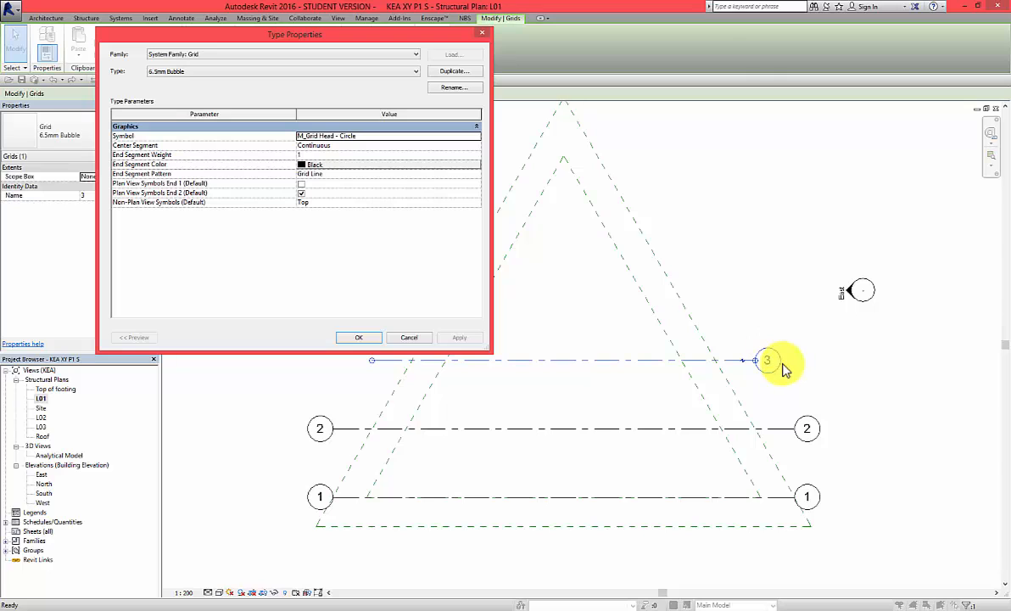
pyautogui.click(301, 184)
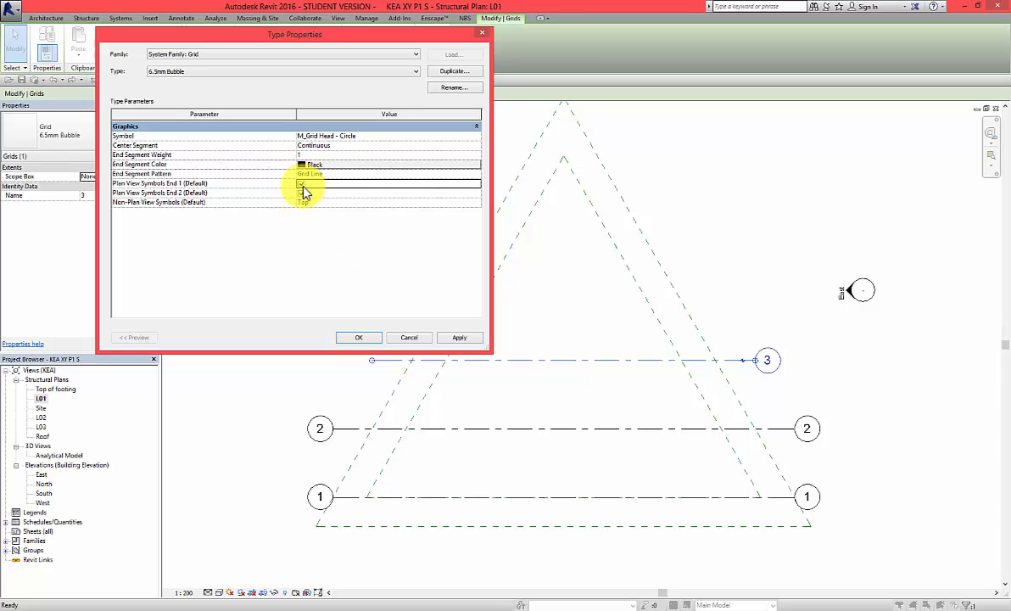
pyautogui.click(359, 337)
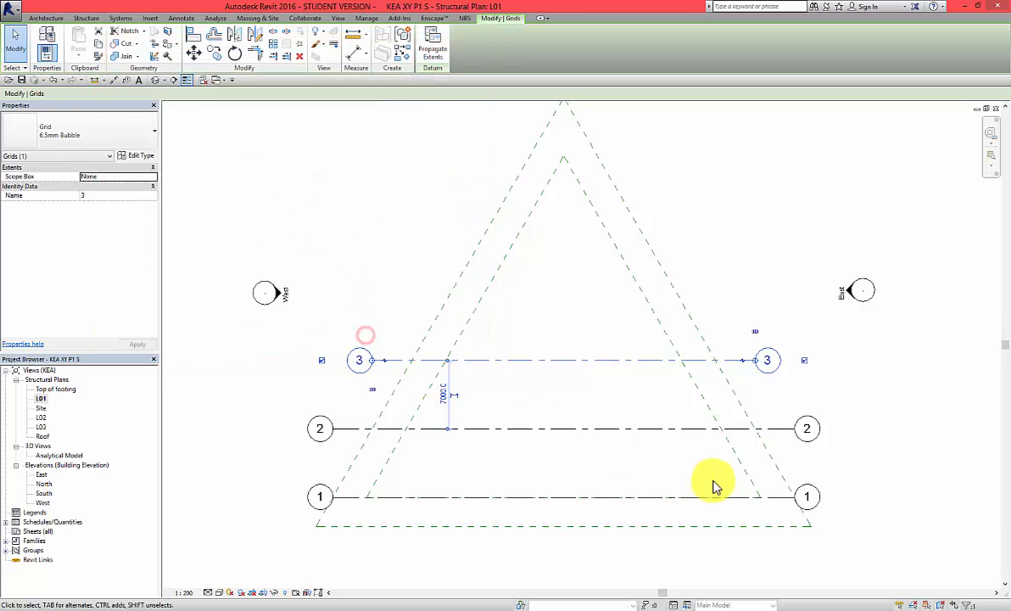
pyautogui.click(591, 407)
pyautogui.scroll(-2, 572, 408)
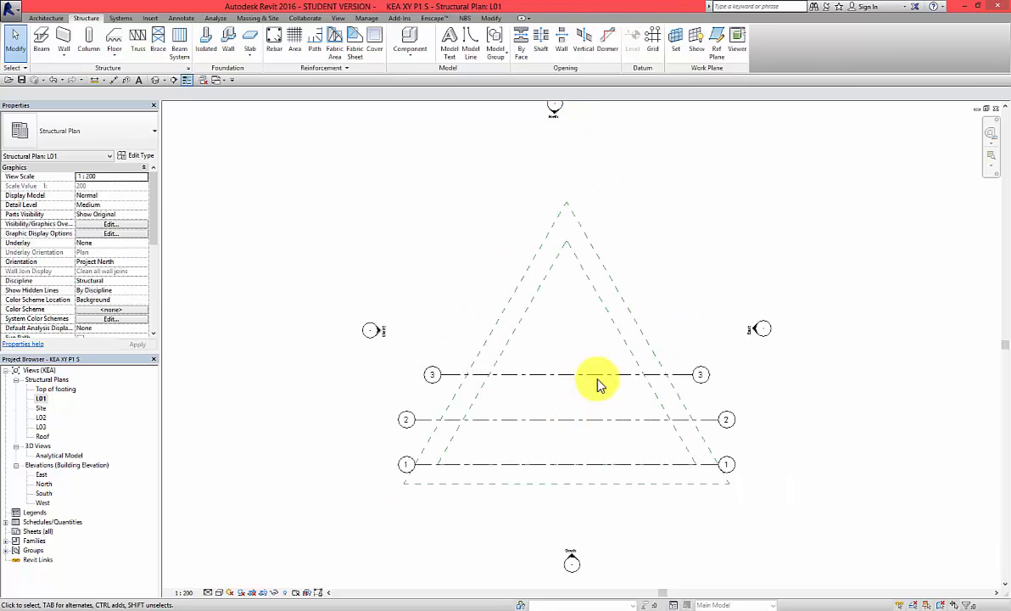
# Draw two more grid lines above grid 3, each offset 7000 from the one below, traced between the triangle's sloping sides
pyautogui.click(591, 375)
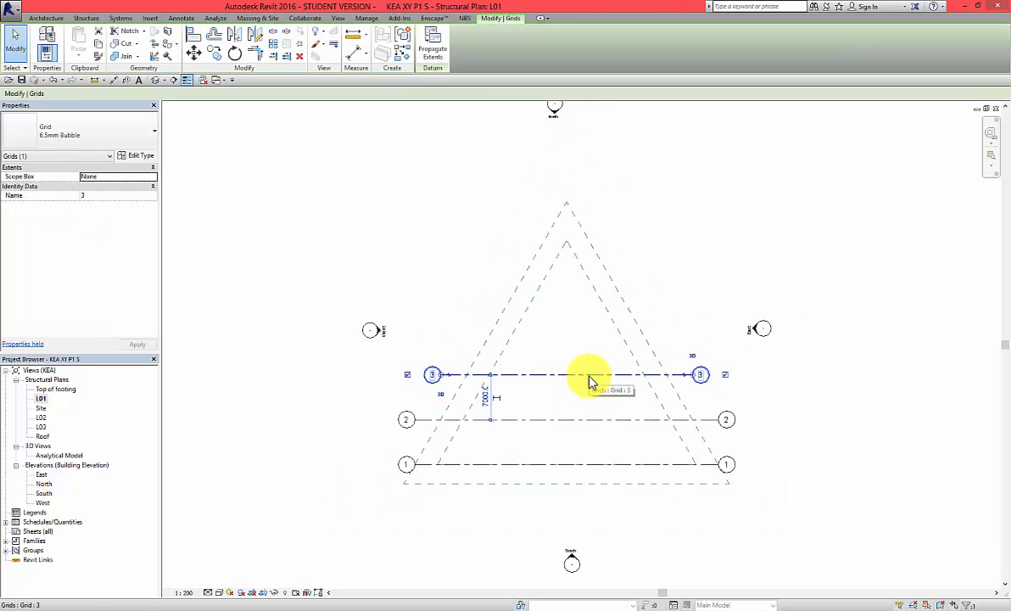
pyautogui.rightClick(591, 381)
pyautogui.click(622, 218)
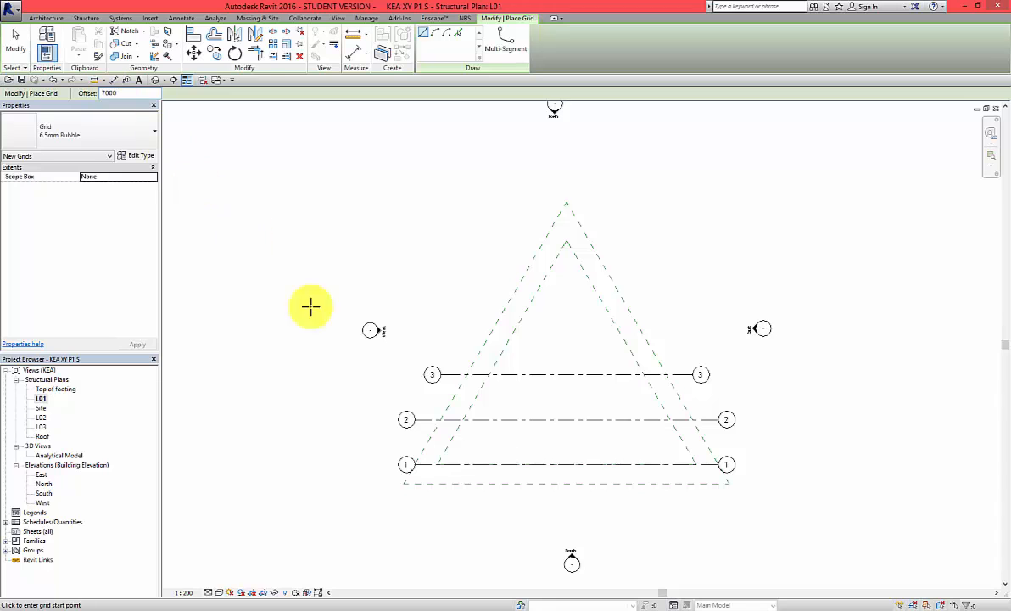
pyautogui.click(462, 374)
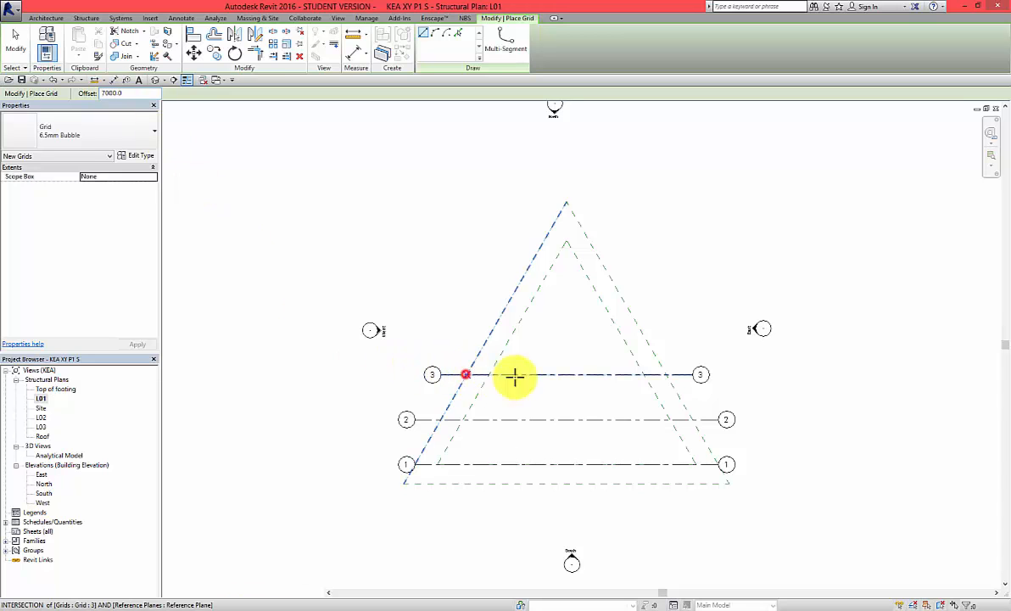
pyautogui.click(666, 374)
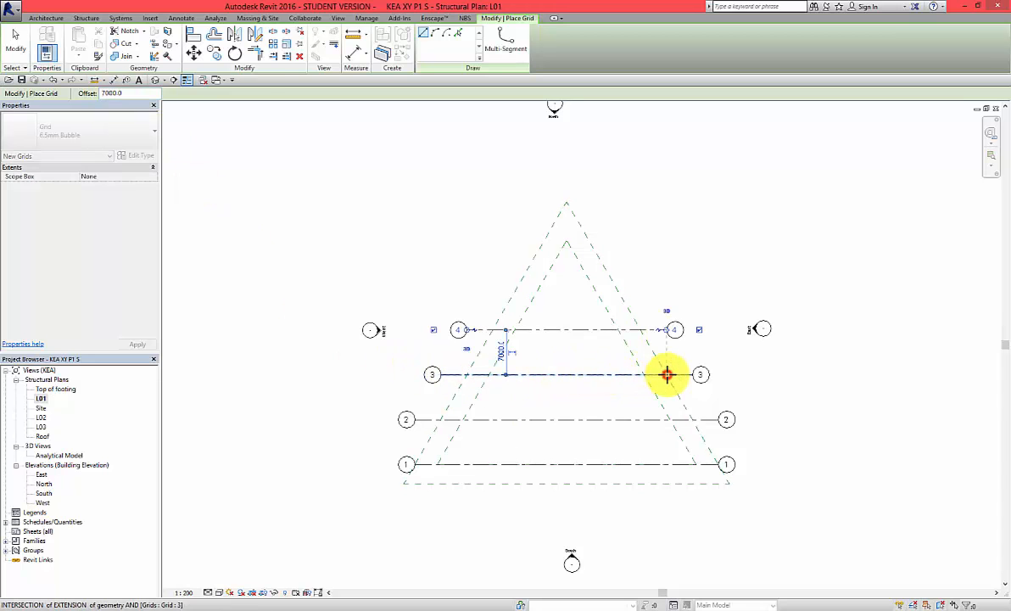
pyautogui.click(516, 329)
pyautogui.click(618, 329)
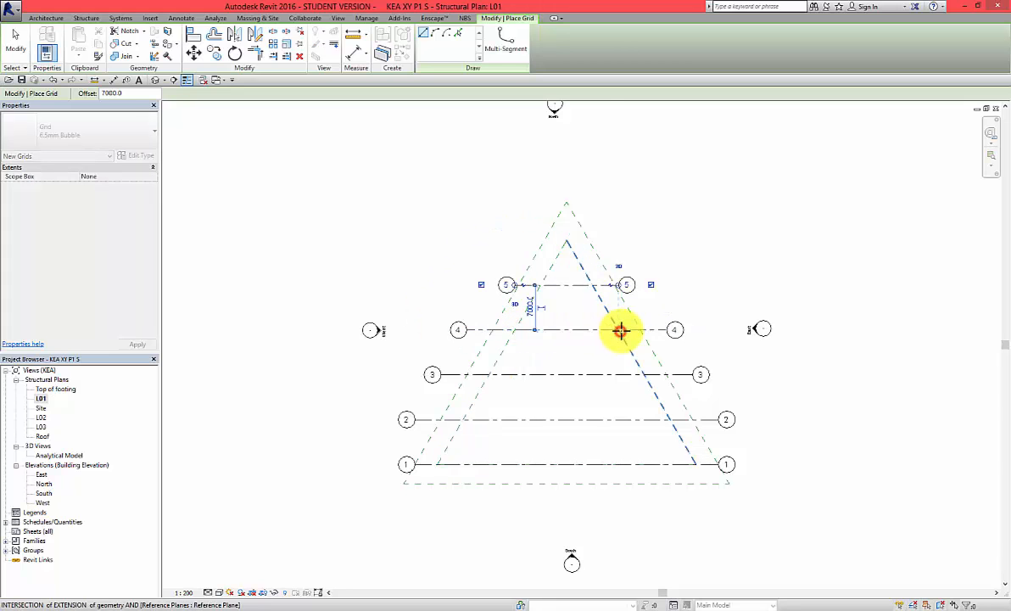
# Draw a grid line offset 7000 above grid 5 and check its alignment with the inner triangle's apex
pyautogui.click(541, 284)
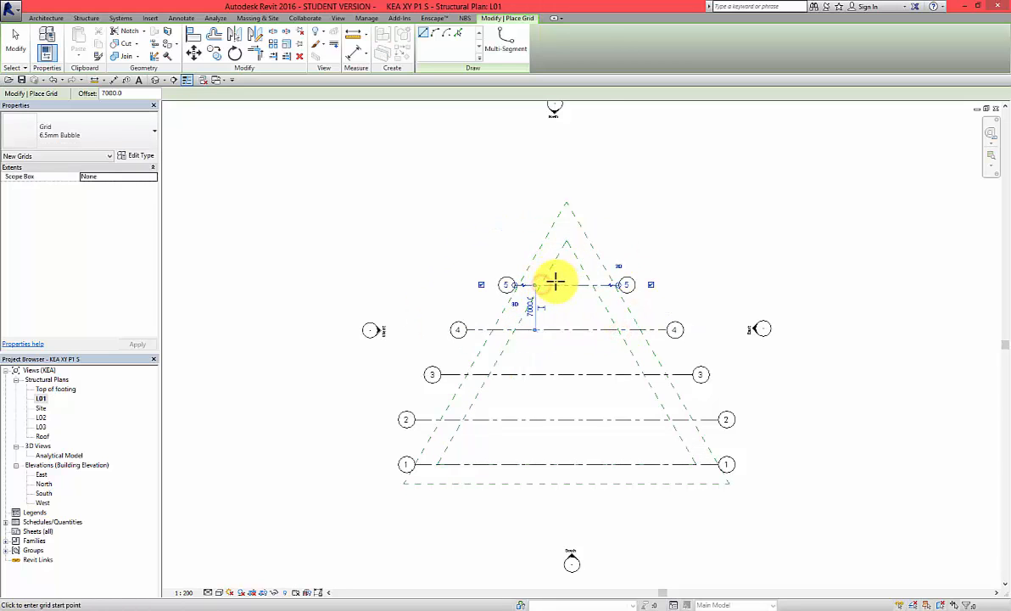
pyautogui.scroll(5, 556, 281)
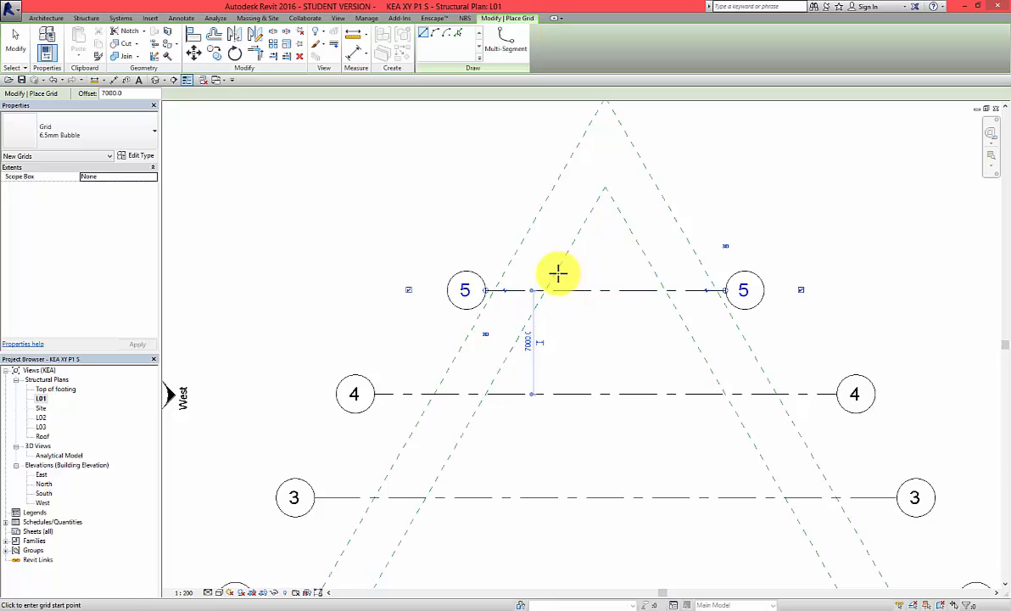
pyautogui.click(513, 290)
pyautogui.click(693, 289)
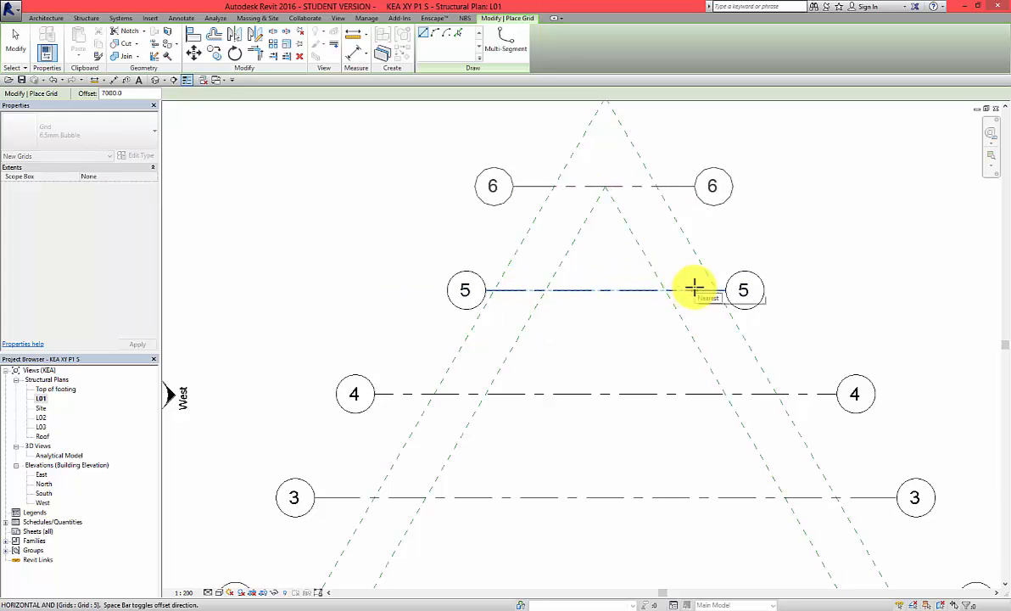
pyautogui.press('Escape')
pyautogui.press('Escape')
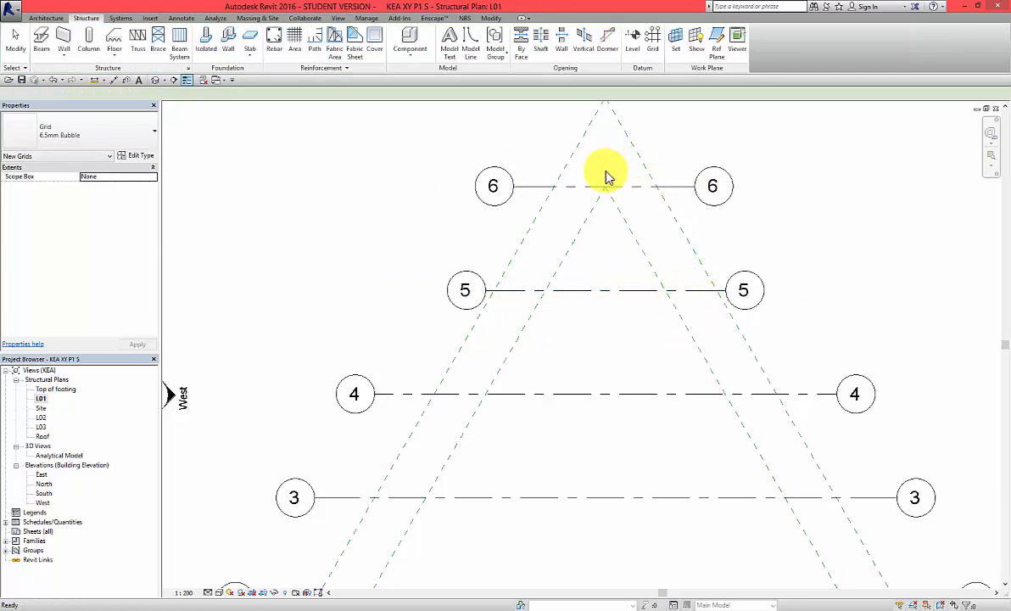
pyautogui.scroll(5, 605, 175)
pyautogui.scroll(3, 609, 204)
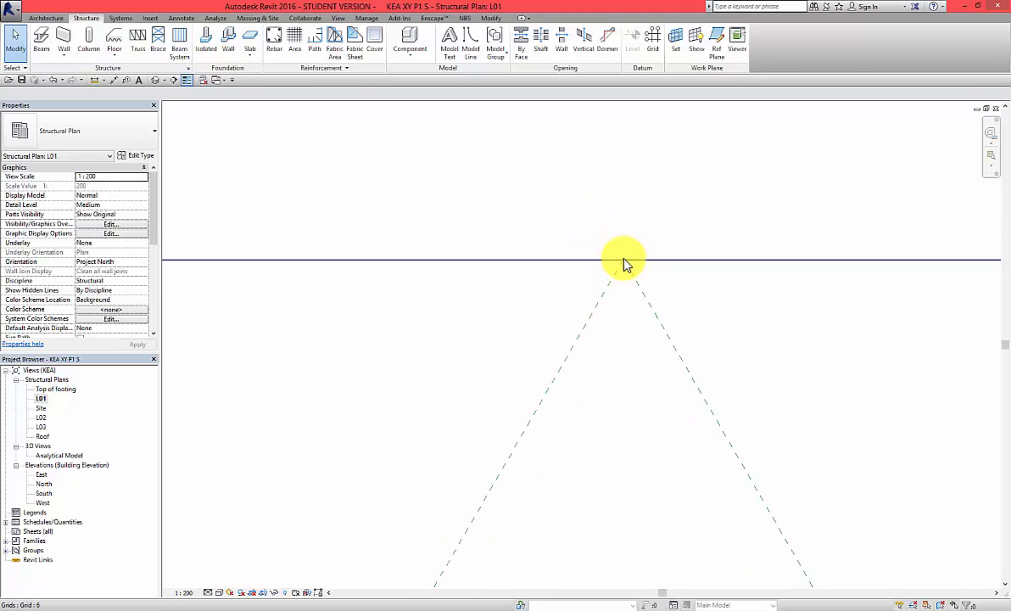
pyautogui.scroll(-6, 585, 276)
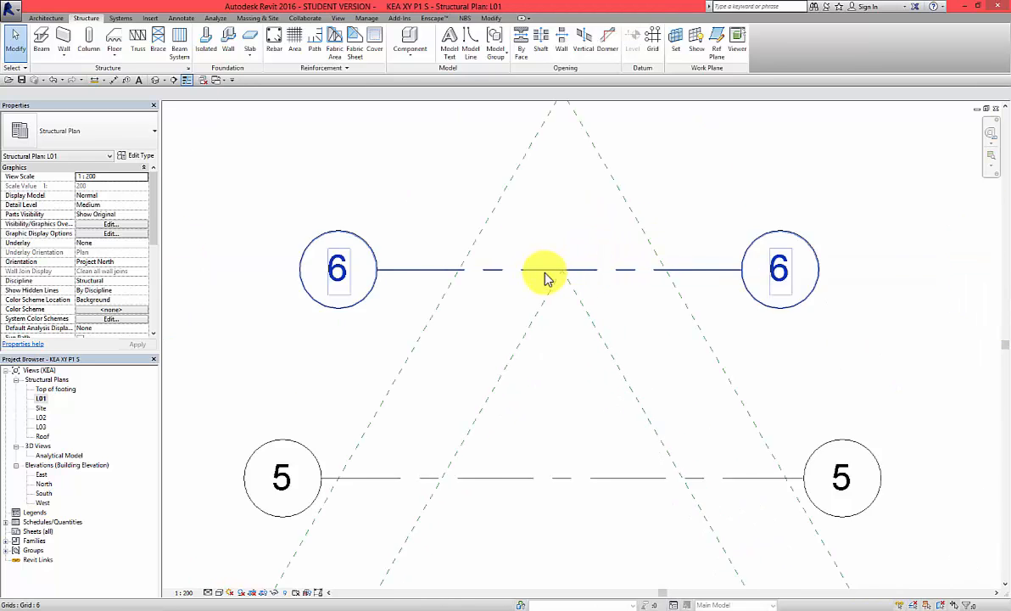
pyautogui.scroll(-2, 537, 287)
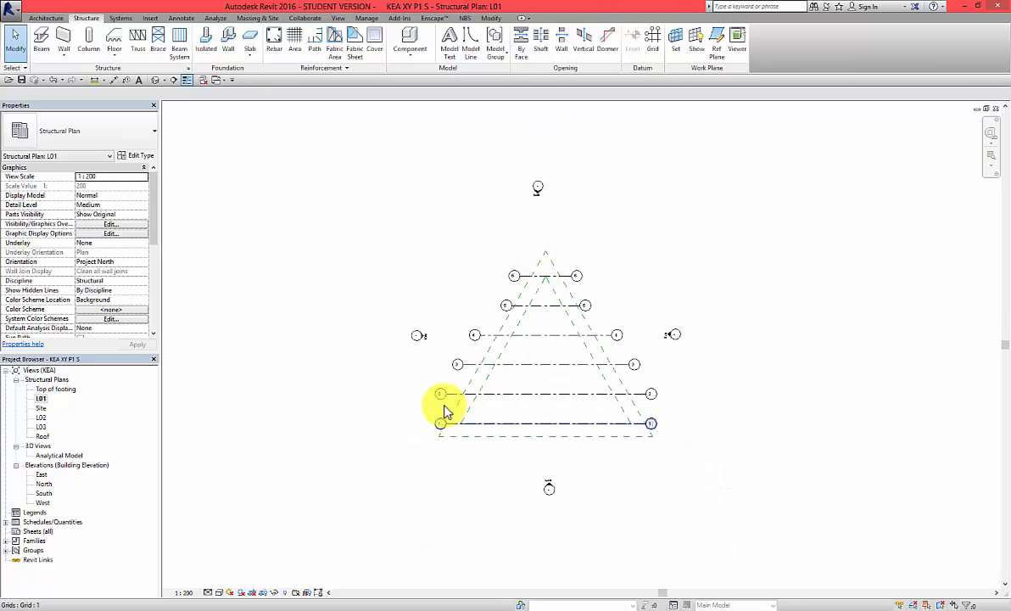
# Shorten grids 2 and 3 so their left ends meet the outer triangle's left reference plane, releasing grid 2's alignment lock
pyautogui.scroll(4, 459, 398)
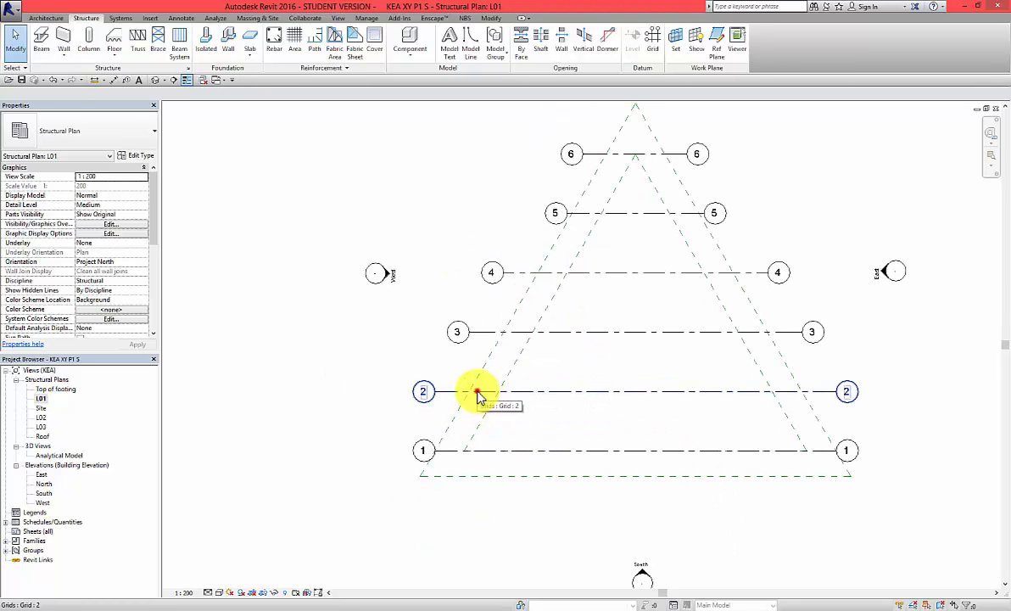
pyautogui.click(477, 392)
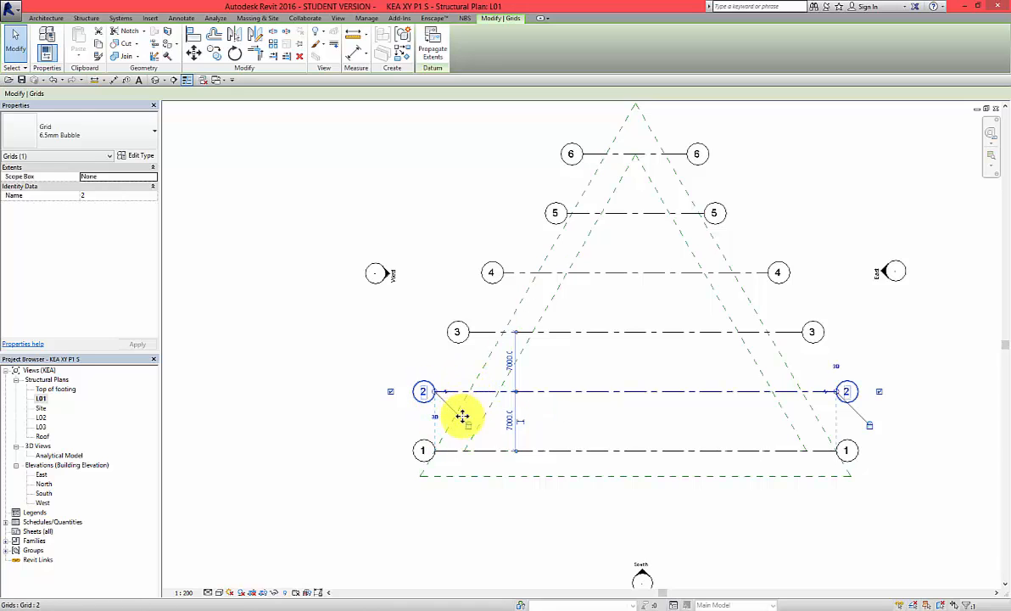
pyautogui.scroll(3, 447, 407)
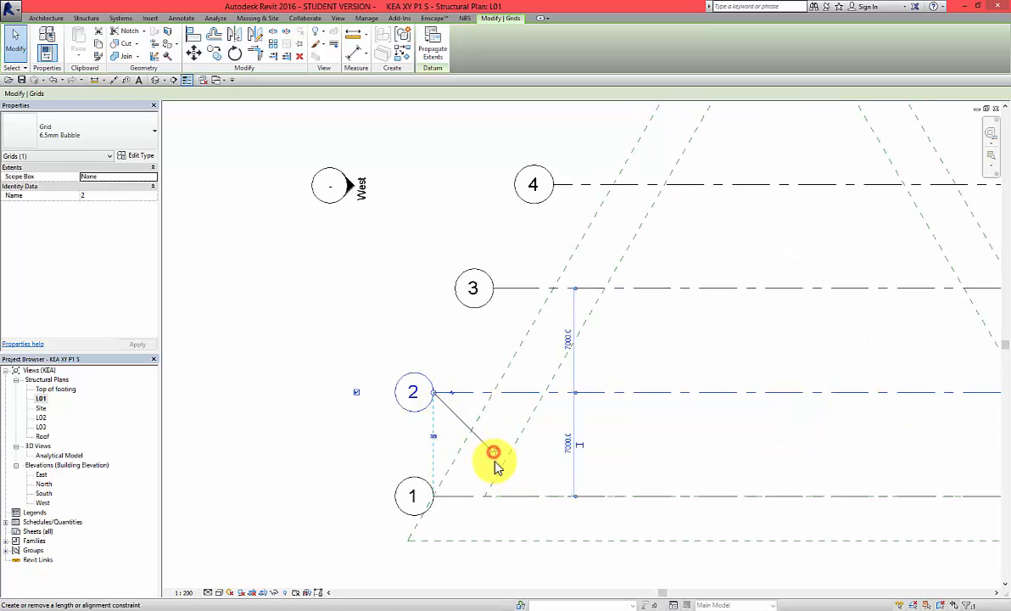
pyautogui.moveTo(434, 398); pyautogui.dragTo(490, 395)
pyautogui.click(384, 430)
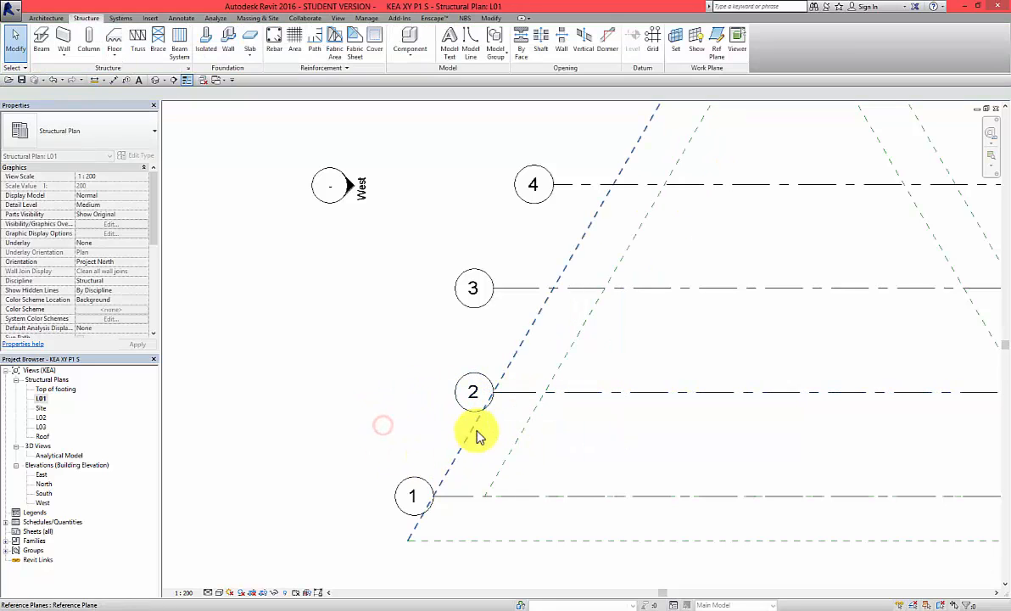
pyautogui.scroll(-3, 462, 428)
pyautogui.click(498, 351)
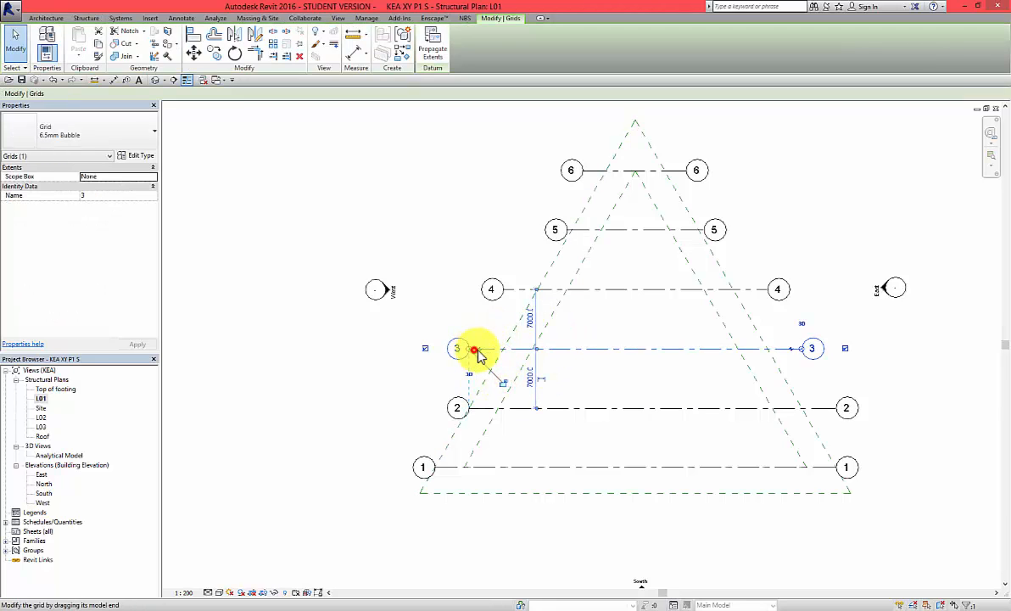
pyautogui.moveTo(478, 350); pyautogui.dragTo(514, 336)
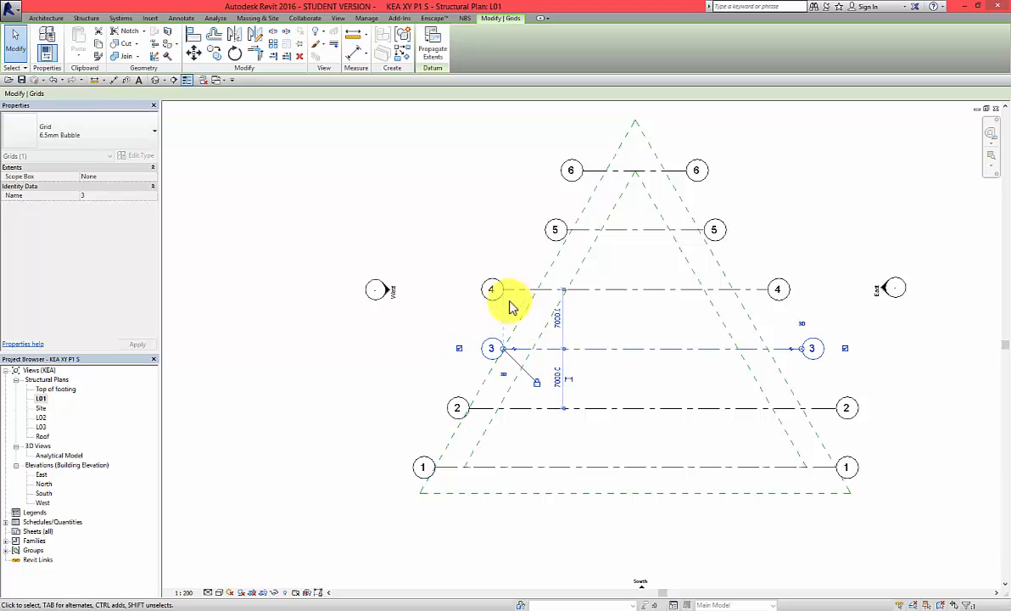
# Stretch grid 4's left end together with the aligned grid 3, and return both to the outer triangle's left side
pyautogui.click(514, 292)
pyautogui.moveTo(503, 293); pyautogui.dragTo(462, 357)
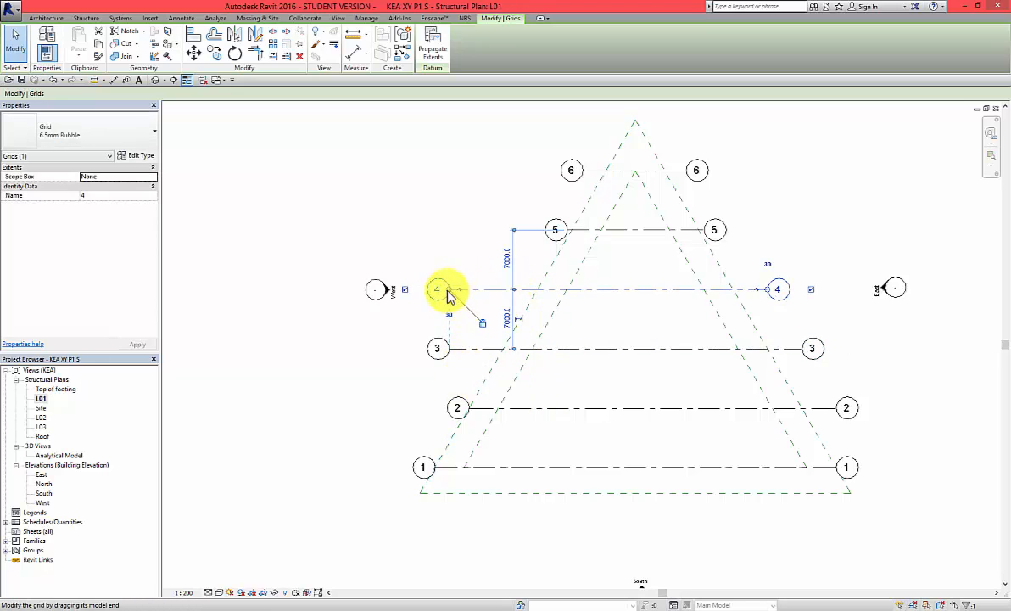
pyautogui.moveTo(452, 292); pyautogui.dragTo(495, 289)
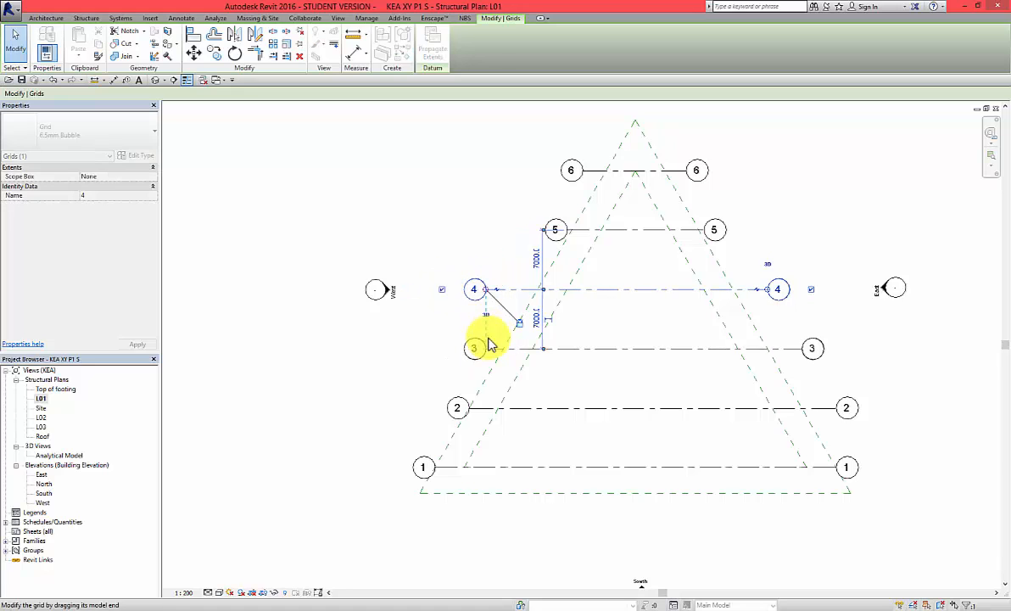
pyautogui.click(496, 349)
pyautogui.moveTo(494, 354); pyautogui.dragTo(516, 307)
pyautogui.click(515, 306)
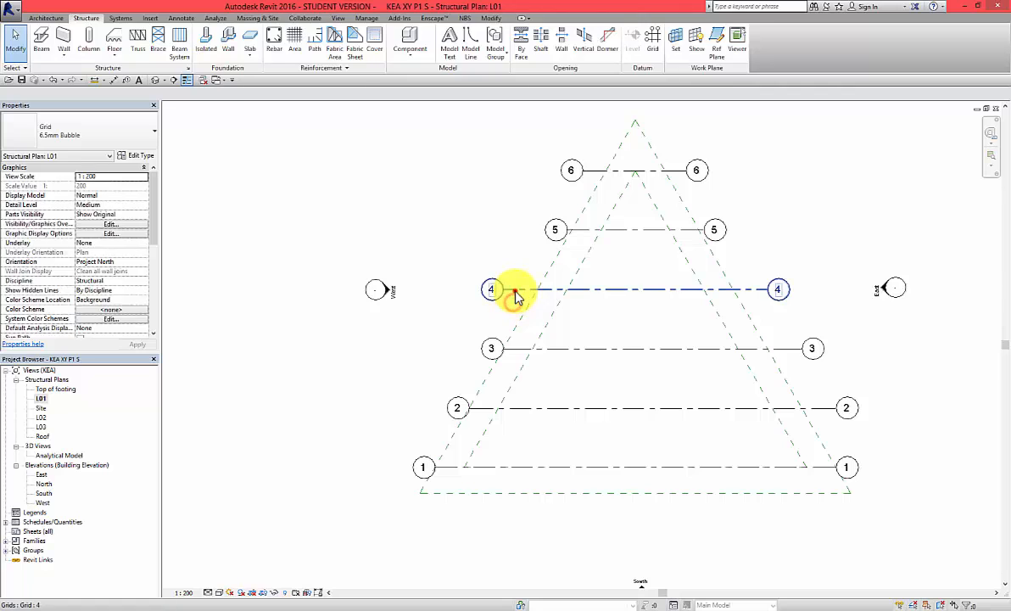
# Unlock grid 4's left end from grid 3 and shorten it to the outer triangle's left reference plane
pyautogui.click(513, 291)
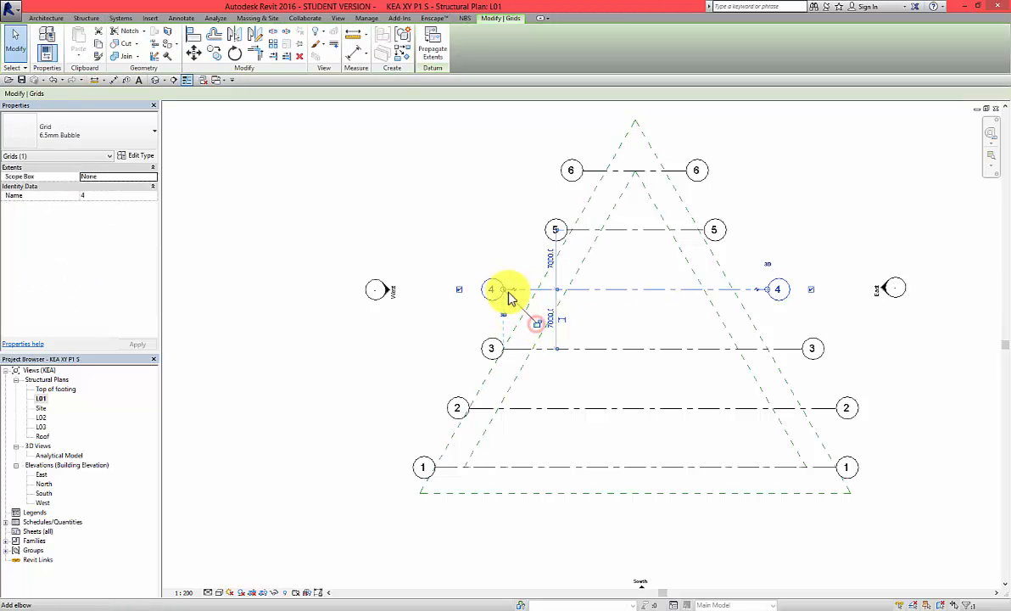
pyautogui.moveTo(504, 294); pyautogui.dragTo(537, 289)
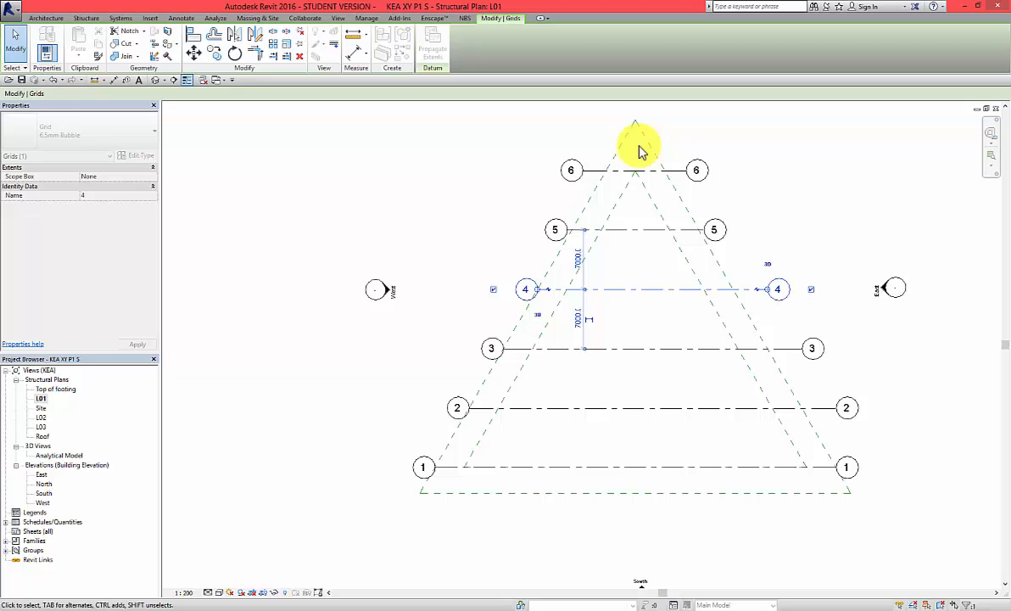
pyautogui.click(540, 261)
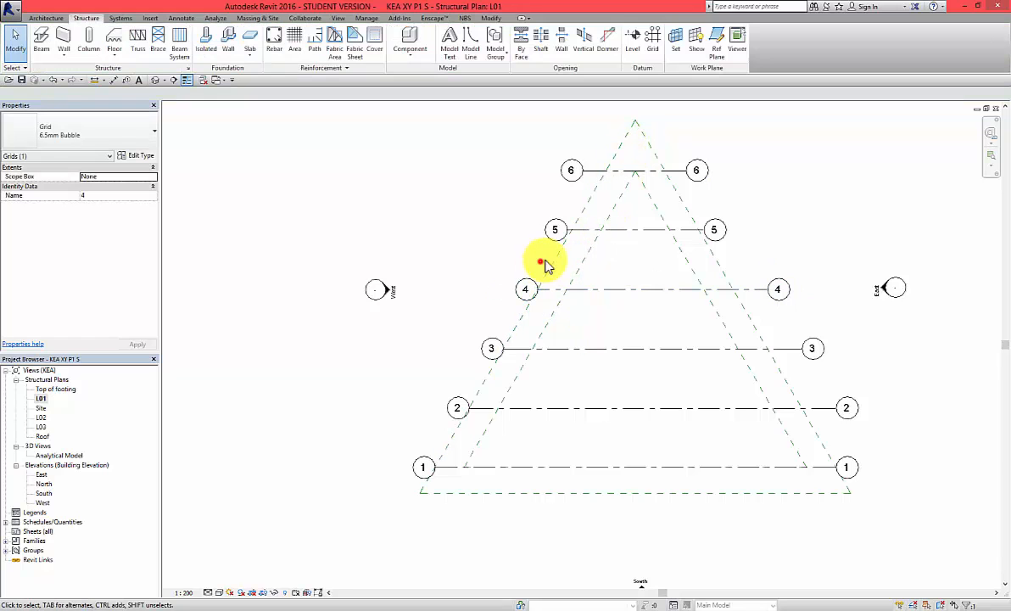
# Extend grid 5's left end well outside the outer triangle in the L01 plan
pyautogui.click(587, 231)
pyautogui.scroll(2, 571, 217)
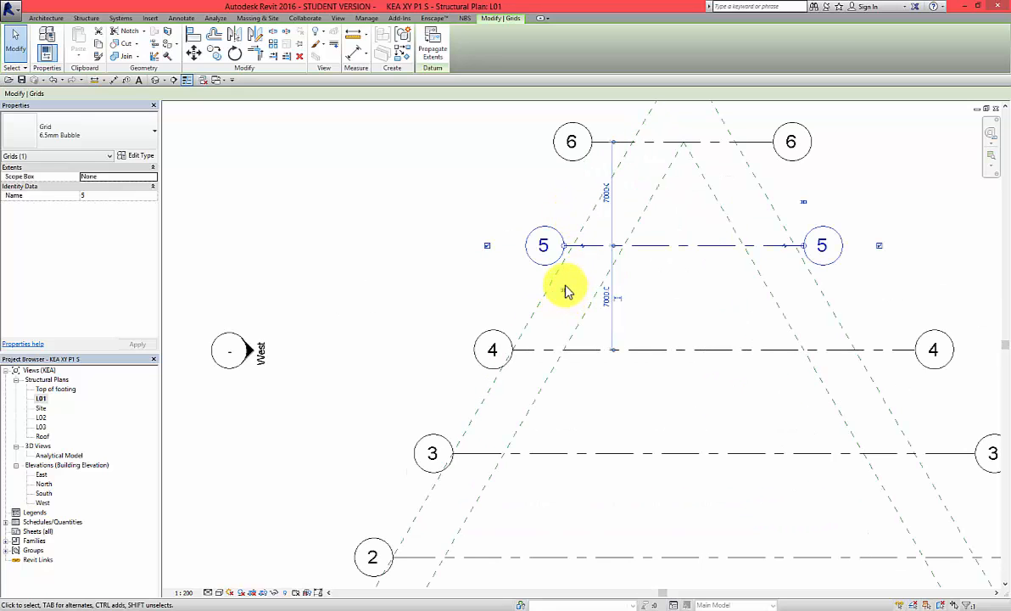
pyautogui.moveTo(567, 251); pyautogui.dragTo(404, 317)
pyautogui.click(428, 307)
pyautogui.scroll(-2, 459, 295)
pyautogui.click(460, 272)
pyautogui.click(406, 323)
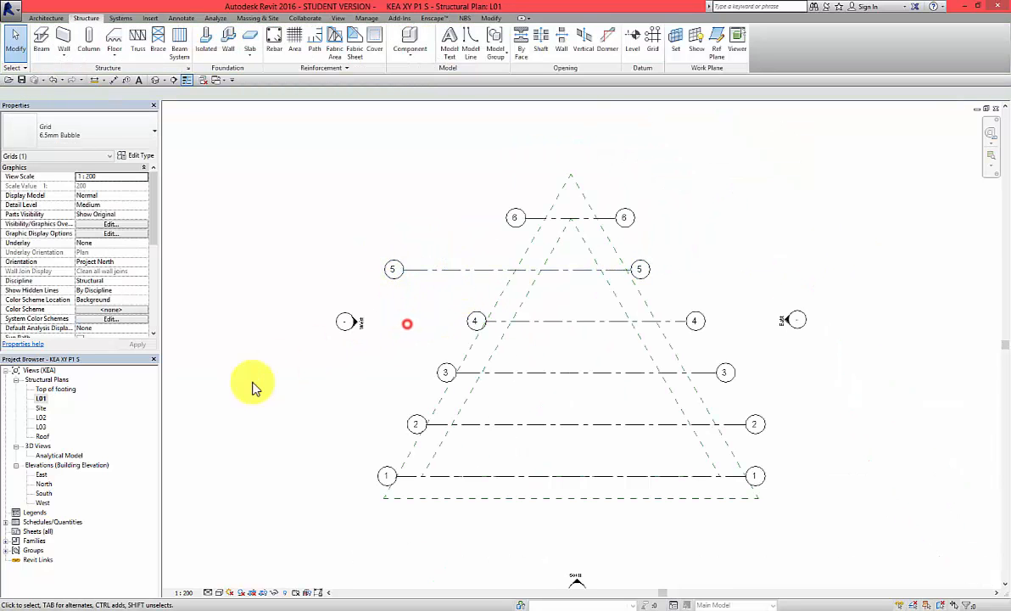
# Examine grid 5's extent in the L02, L03 and Roof structural plans
pyautogui.doubleClick(42, 418)
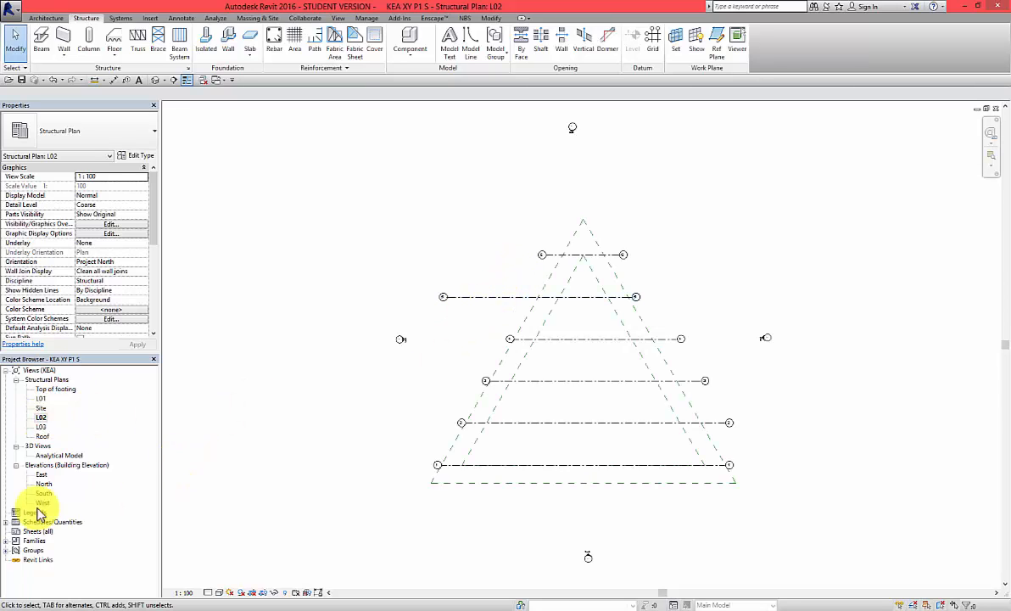
pyautogui.doubleClick(41, 426)
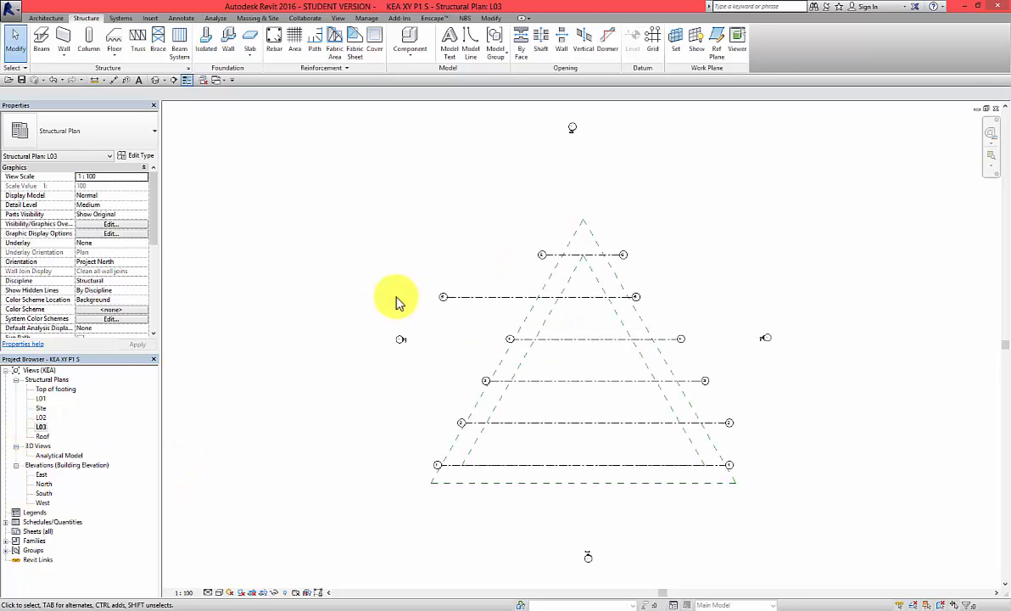
pyautogui.doubleClick(40, 435)
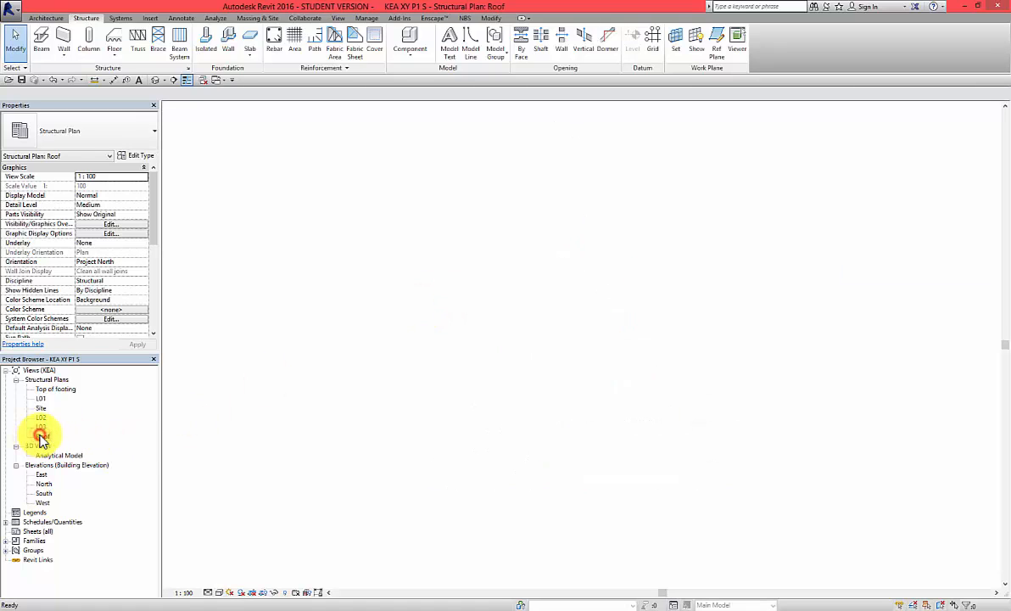
# Shorten grid 5's left end to the outer triangle's left reference plane in the Roof plan
pyautogui.click(455, 297)
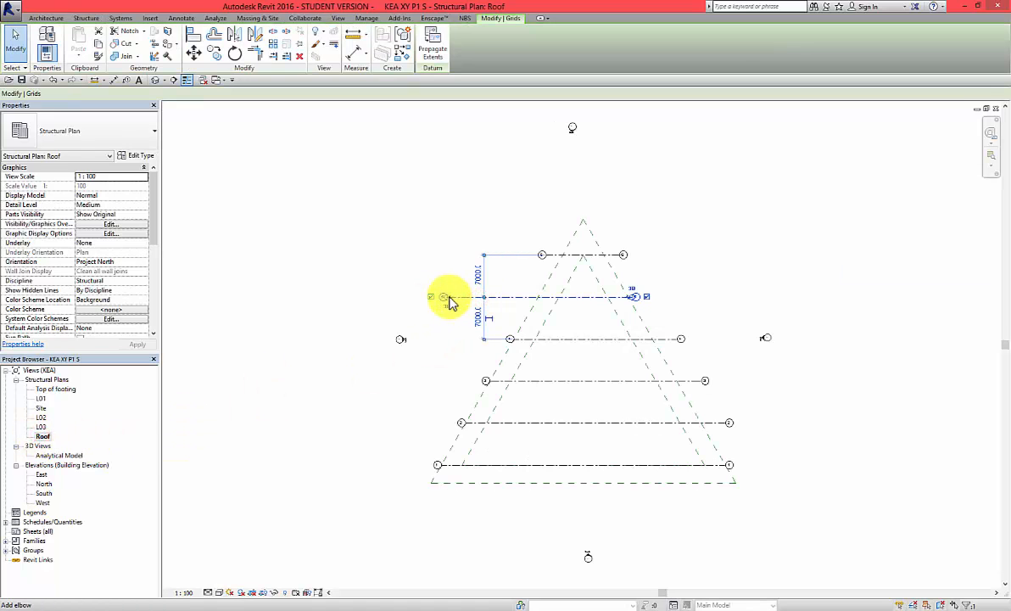
pyautogui.moveTo(447, 296); pyautogui.dragTo(539, 296)
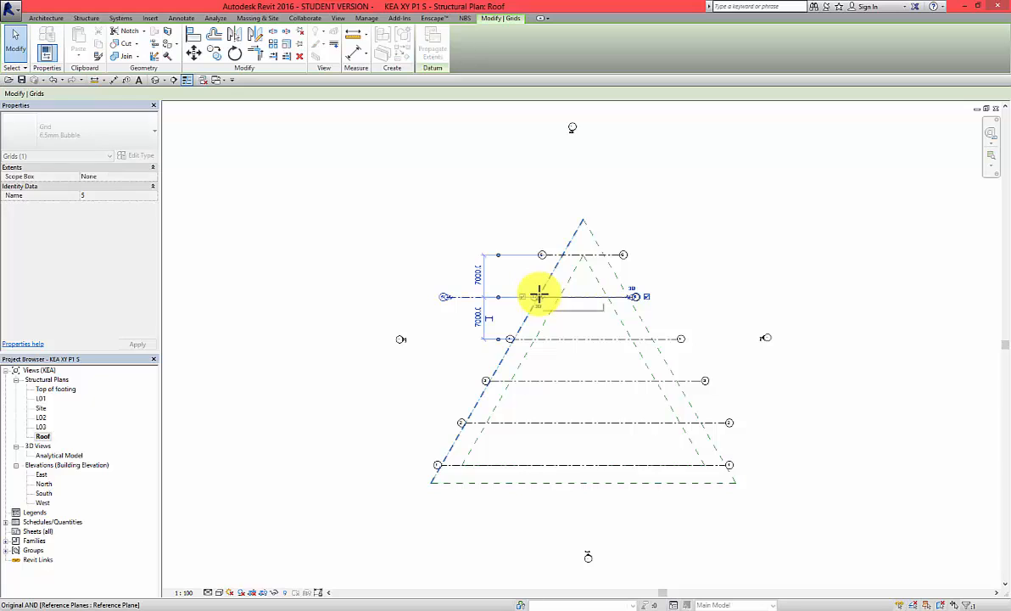
pyautogui.click(277, 454)
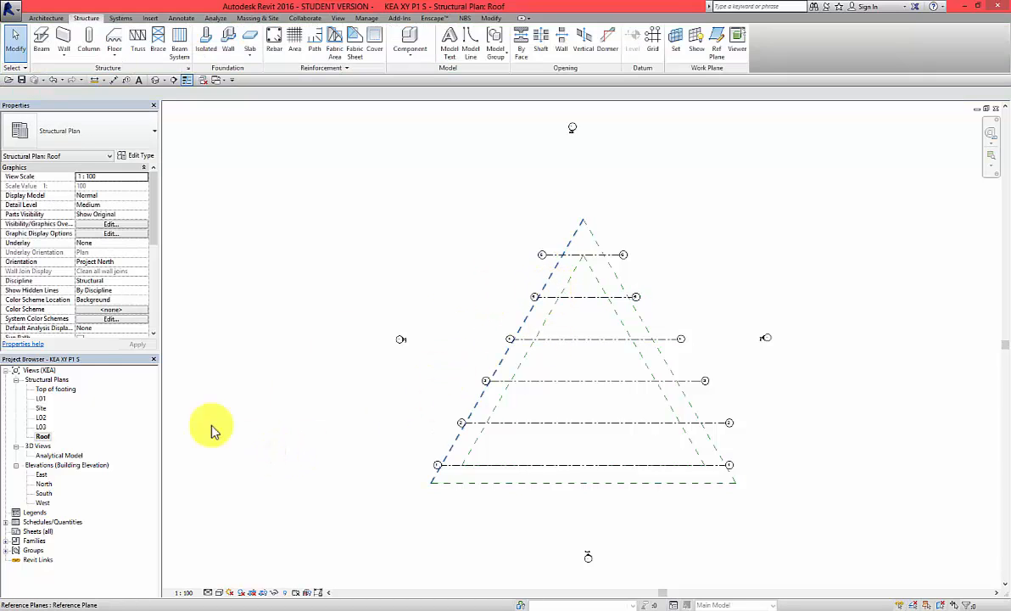
# Check grid 5's left end in the L03 and L02 plans and return to the L01 plan
pyautogui.doubleClick(43, 425)
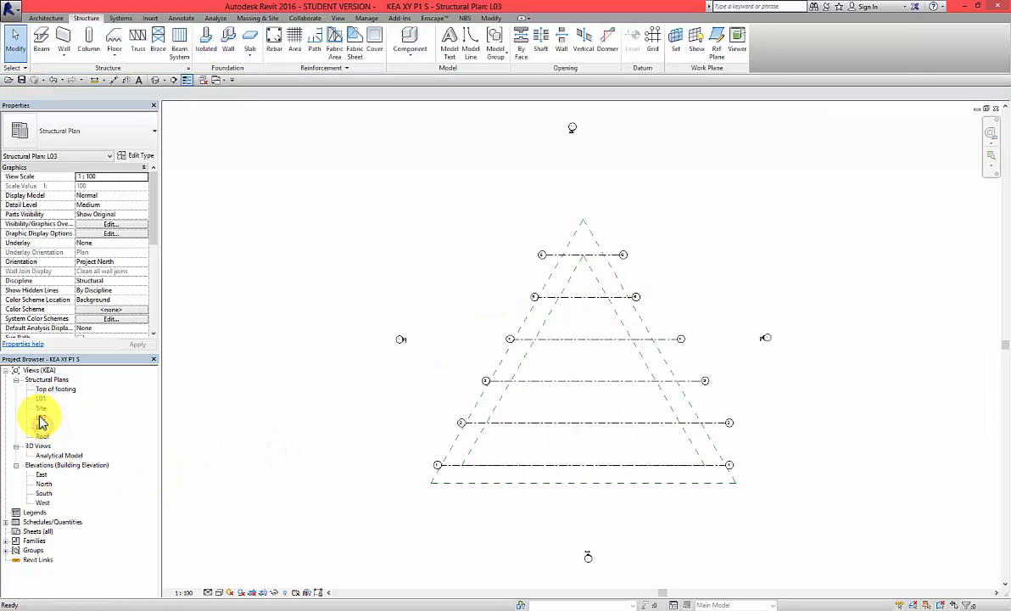
pyautogui.doubleClick(41, 416)
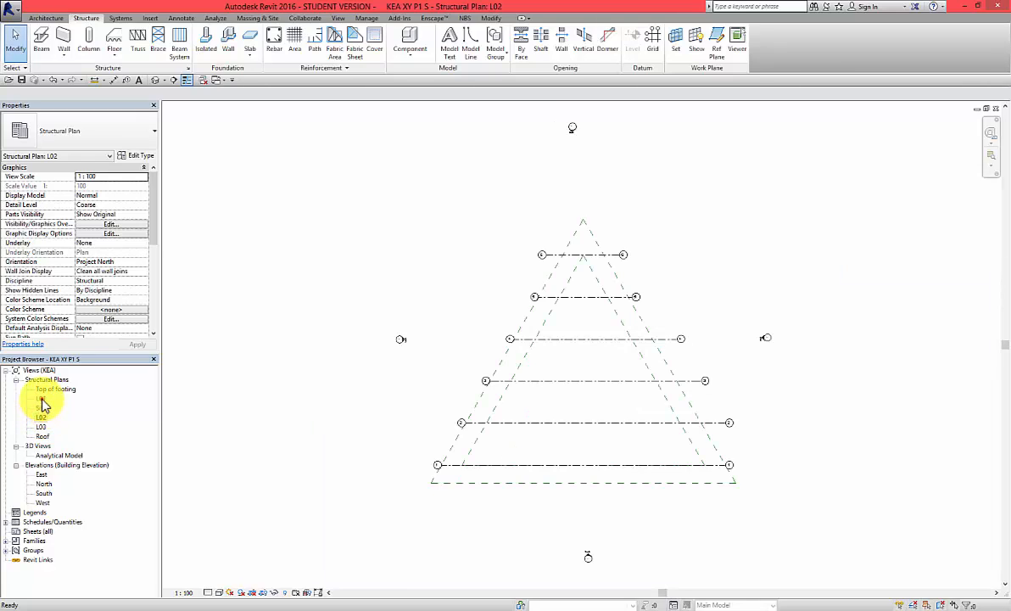
pyautogui.doubleClick(41, 398)
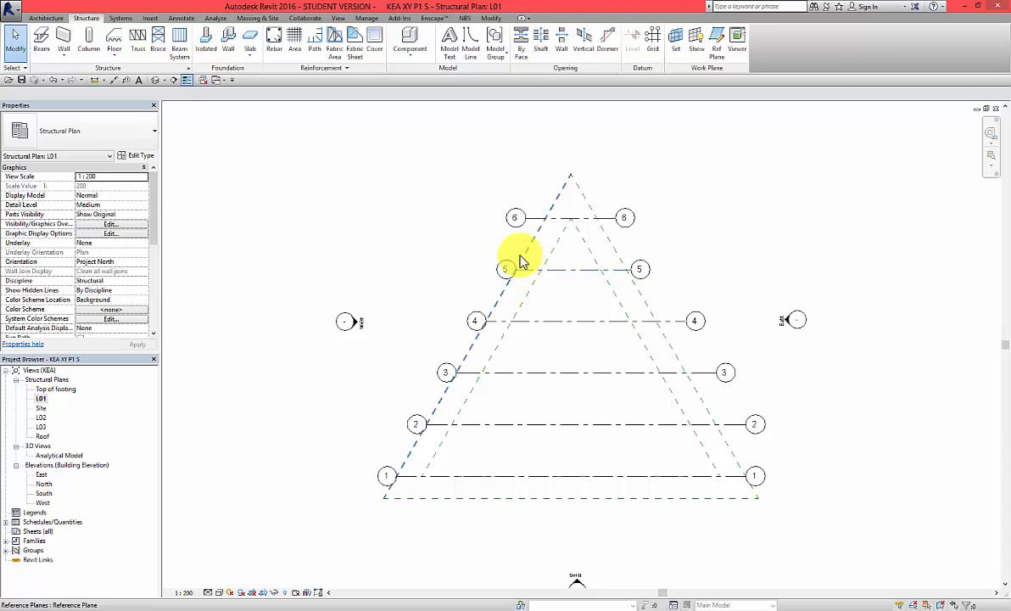
# Switch grid 6's left end to 2D extents, stretch it far outside the outer triangle in L01, and compare it with the L02 plan
pyautogui.scroll(2, 522, 263)
pyautogui.click(535, 207)
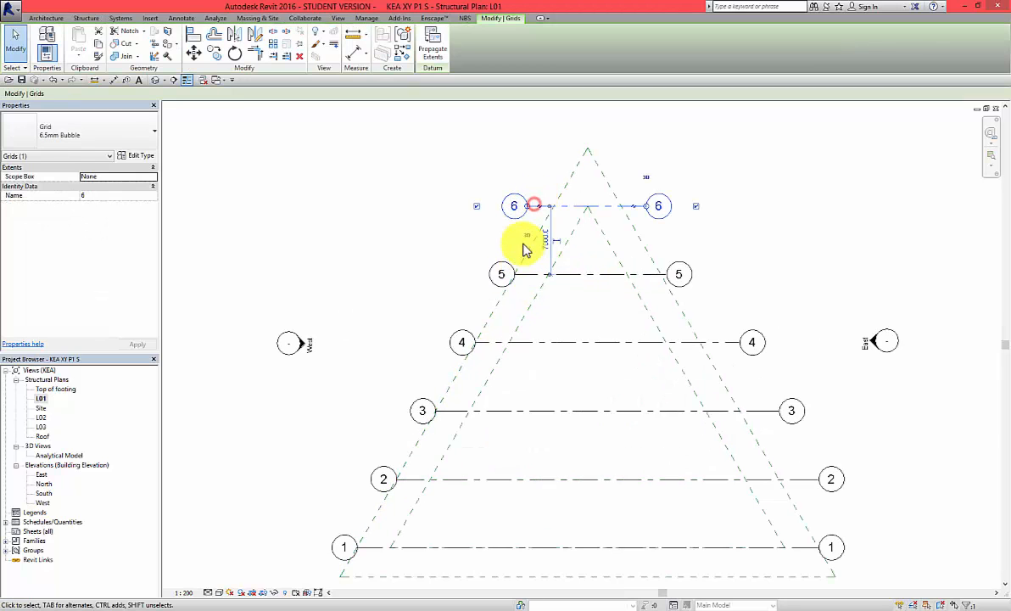
pyautogui.moveTo(526, 208); pyautogui.dragTo(244, 203)
pyautogui.scroll(-4, 655, 295)
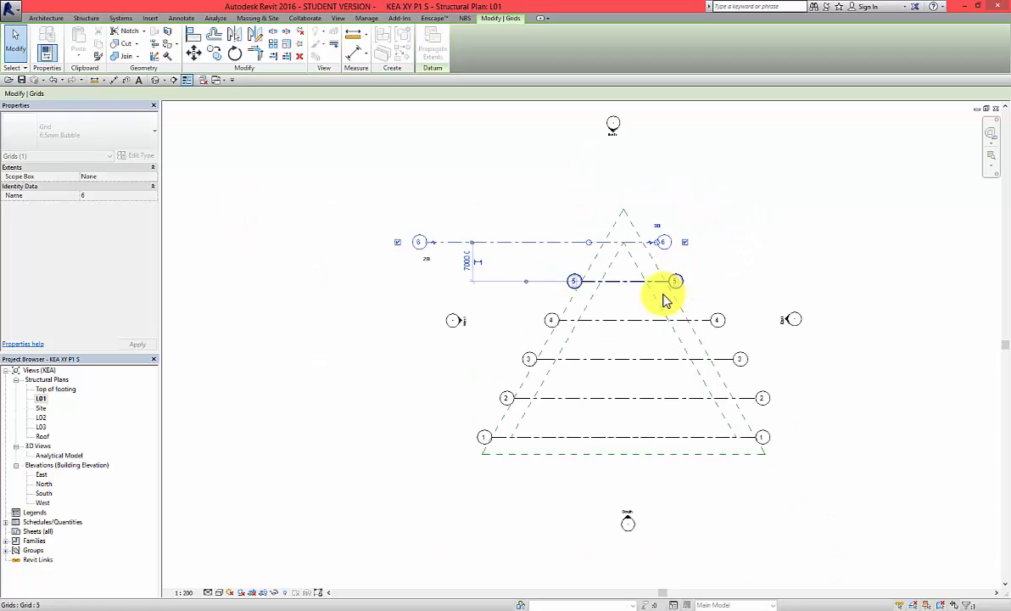
pyautogui.click(529, 356)
pyautogui.scroll(2, 603, 267)
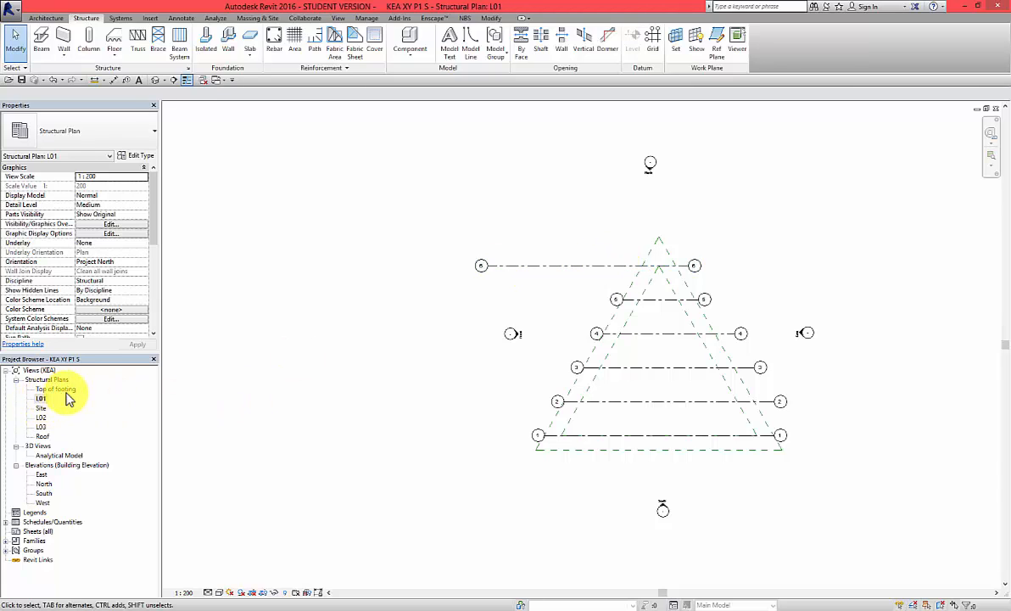
pyautogui.doubleClick(40, 417)
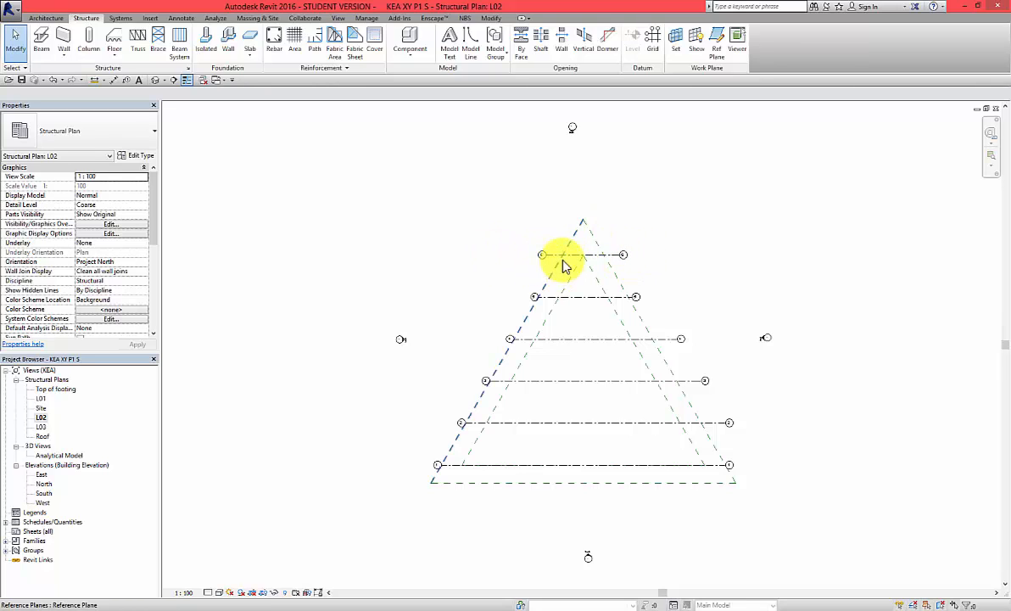
pyautogui.doubleClick(41, 399)
# Return grid 6's left end to its 3D extent and fit both ends to the outer triangle's sloping reference planes
pyautogui.click(508, 268)
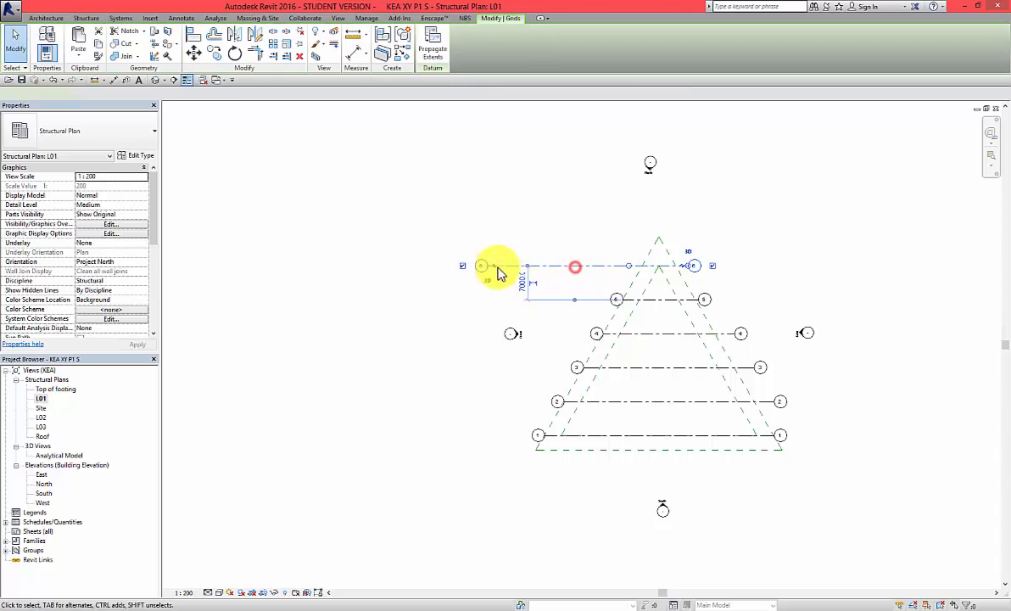
pyautogui.moveTo(489, 266); pyautogui.dragTo(629, 266)
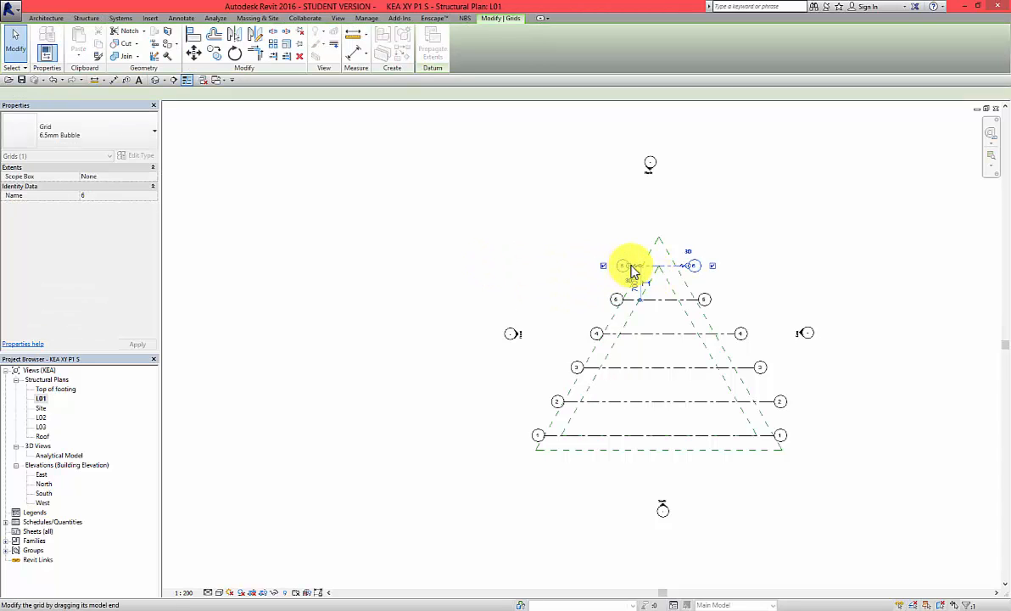
pyautogui.scroll(5, 632, 270)
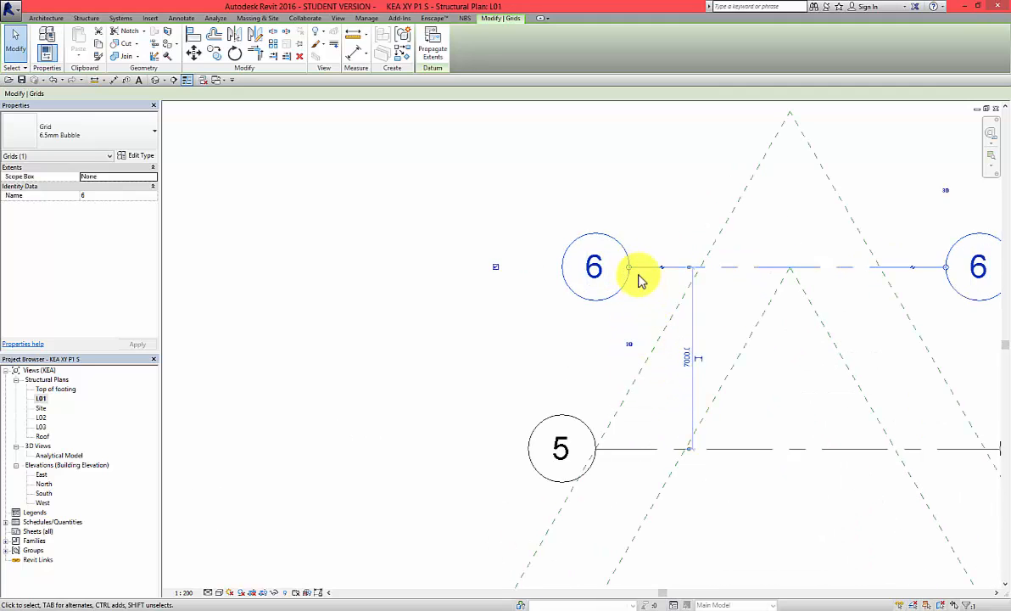
pyautogui.moveTo(631, 272); pyautogui.dragTo(635, 296)
pyautogui.scroll(-4, 434, 343)
pyautogui.scroll(2, 678, 310)
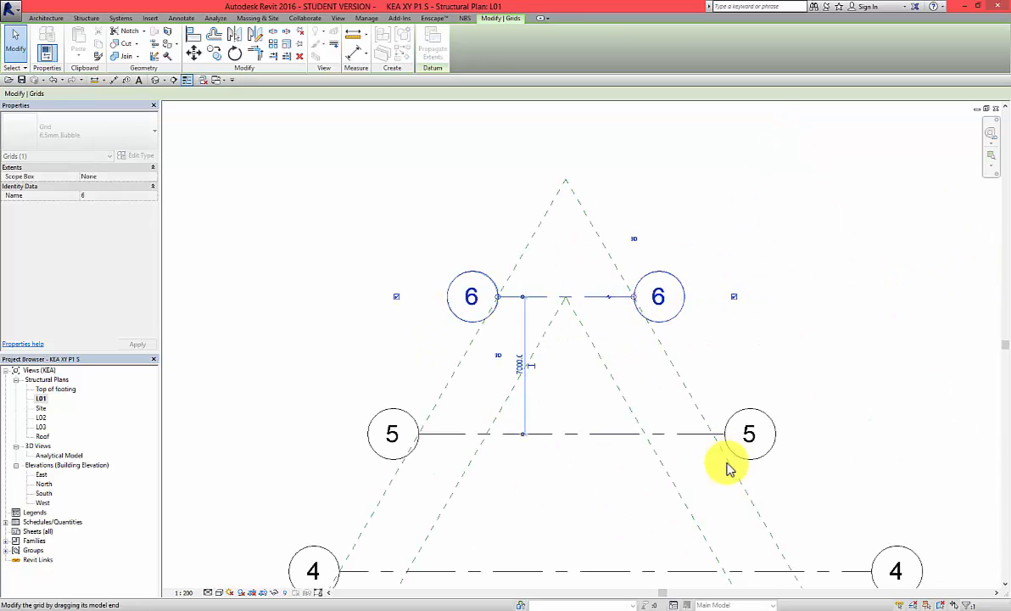
# Shorten the right ends of grids 5 and 4 to the outer triangle's right reference plane
pyautogui.click(717, 429)
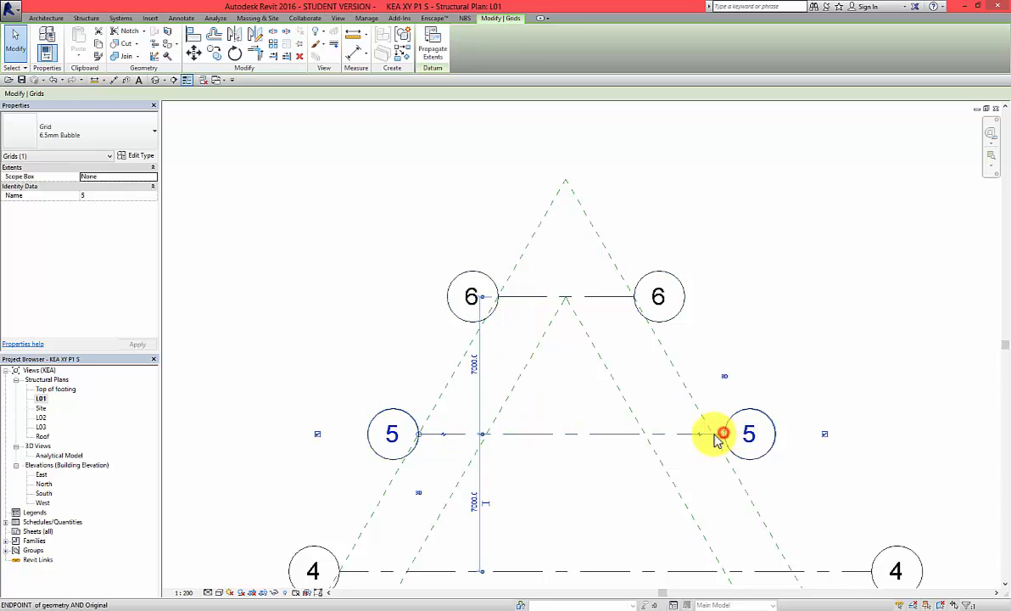
pyautogui.moveTo(717, 433); pyautogui.dragTo(717, 434)
pyautogui.scroll(-4, 605, 379)
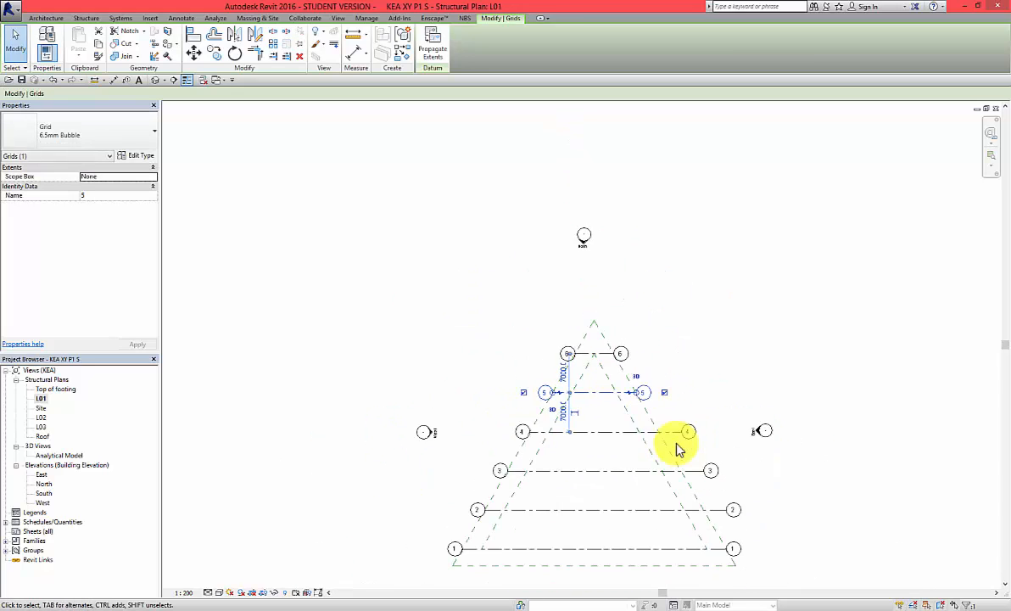
pyautogui.scroll(3, 677, 441)
pyautogui.click(677, 431)
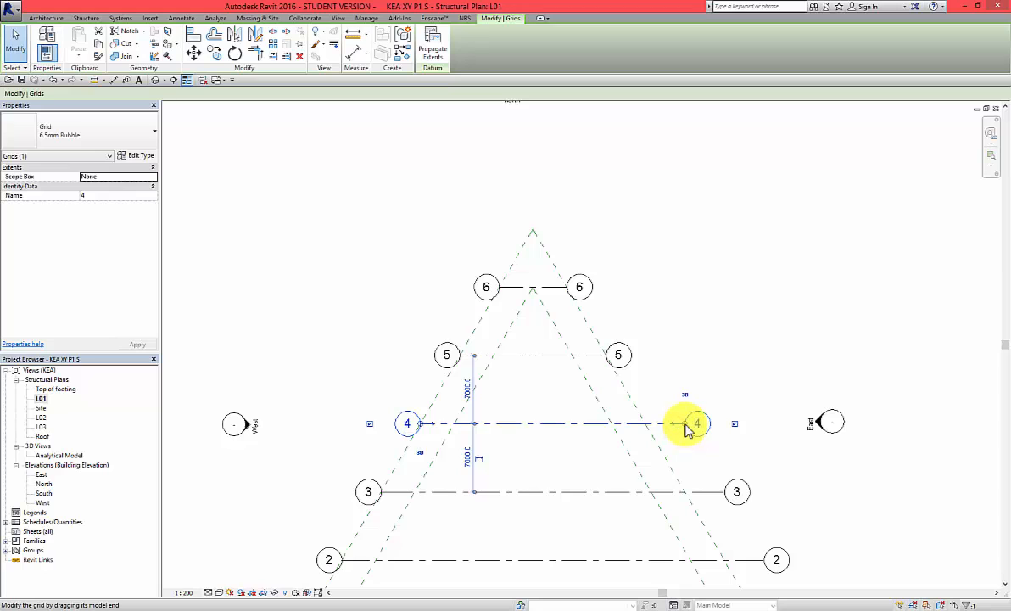
pyautogui.moveTo(679, 423); pyautogui.dragTo(653, 422)
pyautogui.scroll(-3, 653, 377)
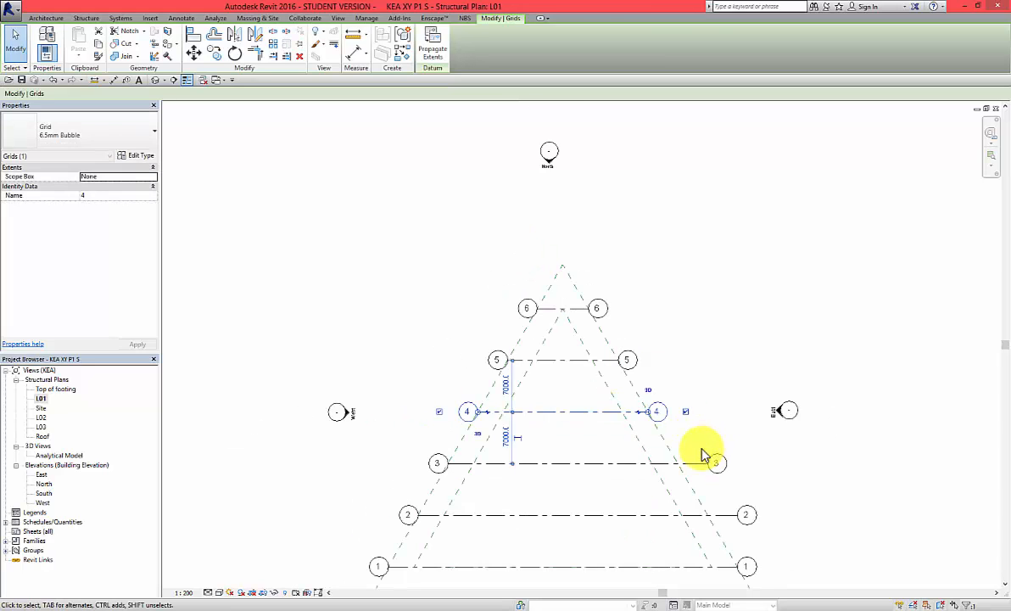
# Fit the right ends of grids 3, 2 and 1 to the outer triangle's right reference plane
pyautogui.scroll(2, 704, 451)
pyautogui.click(697, 466)
pyautogui.moveTo(695, 464)
pyautogui.mouseDown()
pyautogui.moveTo(677, 462)
pyautogui.moveTo(690, 471)
pyautogui.mouseUp()
pyautogui.scroll(-3, 722, 489)
pyautogui.scroll(3, 712, 477)
pyautogui.click(716, 471)
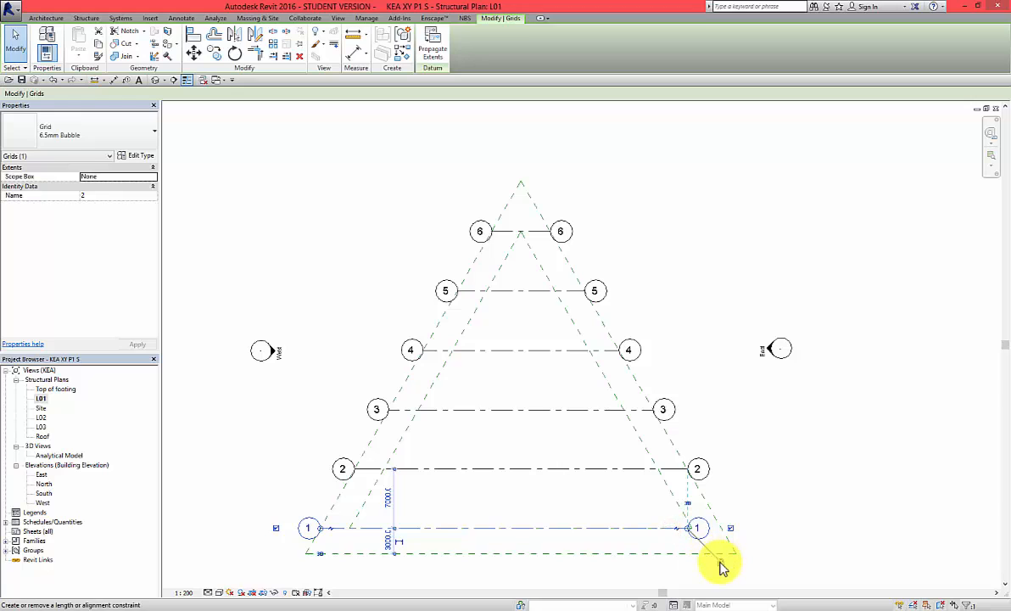
pyautogui.moveTo(689, 532); pyautogui.dragTo(720, 528)
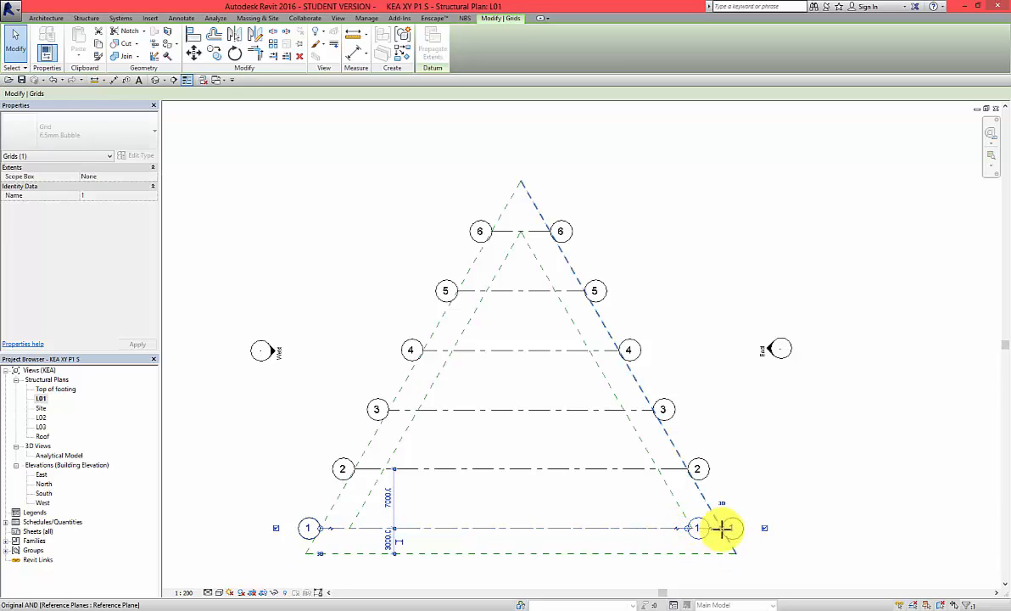
pyautogui.click(744, 481)
pyautogui.scroll(-3, 745, 481)
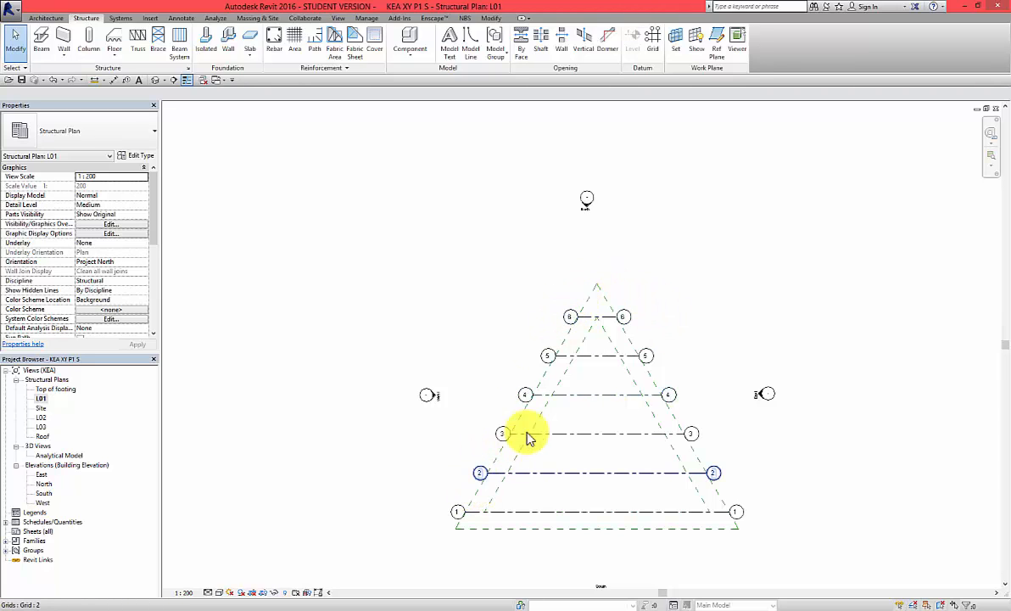
# Rename grid 6, nearest the triangle's apex, as A1
pyautogui.scroll(4, 572, 317)
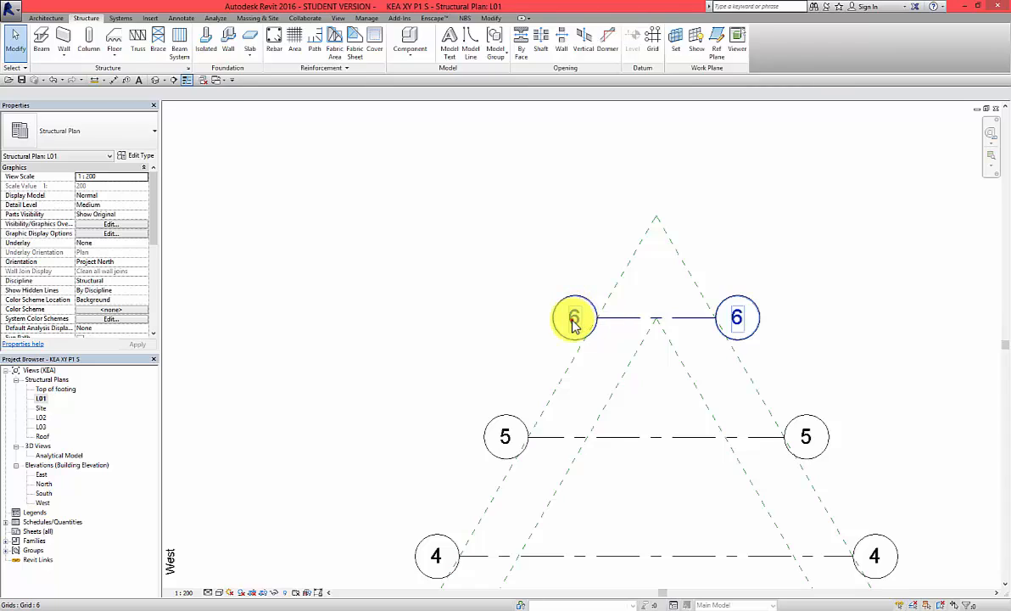
pyautogui.click(574, 325)
pyautogui.click(573, 320)
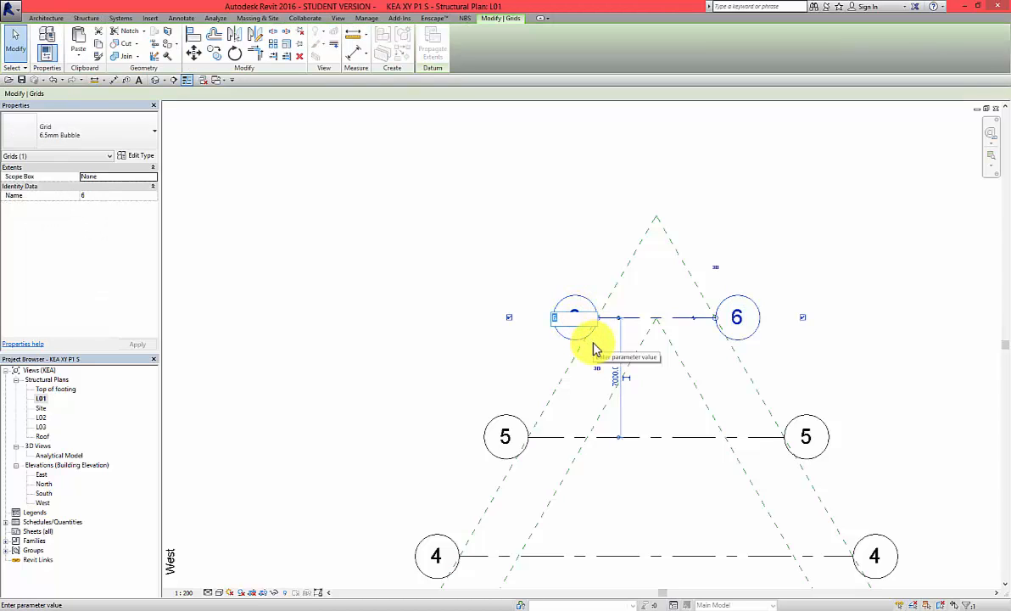
pyautogui.write('A1')
pyautogui.press('Return')
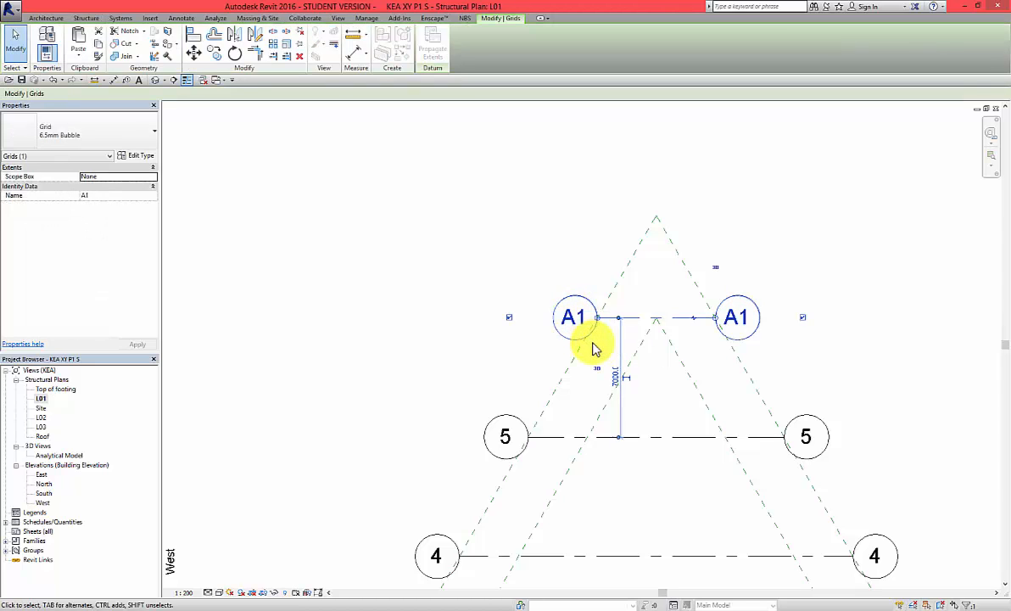
pyautogui.click(554, 241)
# Rename grid 5, directly below A1, as A2
pyautogui.click(505, 441)
pyautogui.click(505, 441)
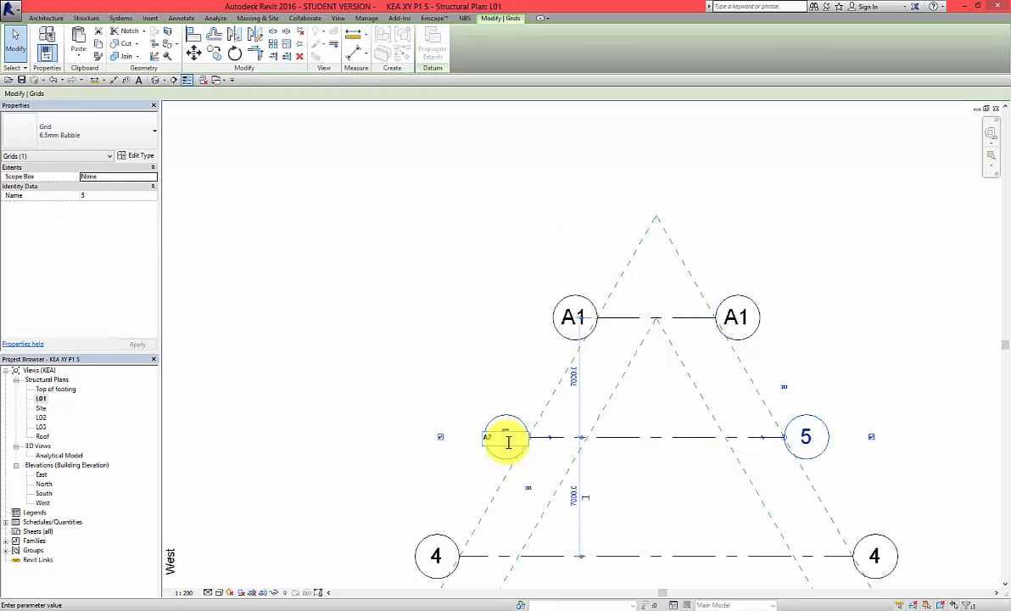
pyautogui.write('A2')
pyautogui.press('Return')
pyautogui.click(485, 362)
# Rename grid 4, directly below A2, as A3
pyautogui.click(439, 558)
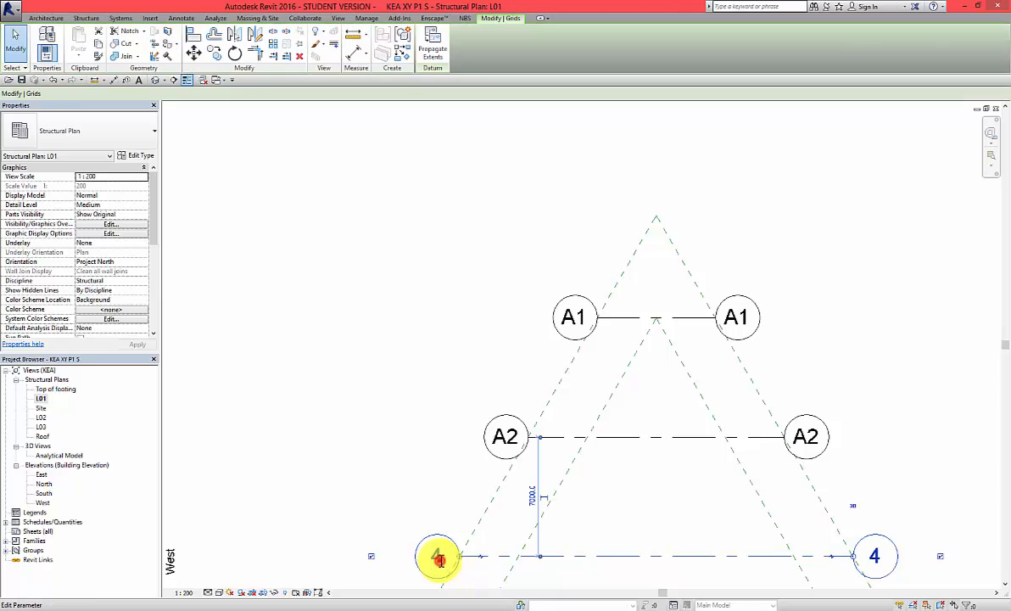
pyautogui.click(438, 558)
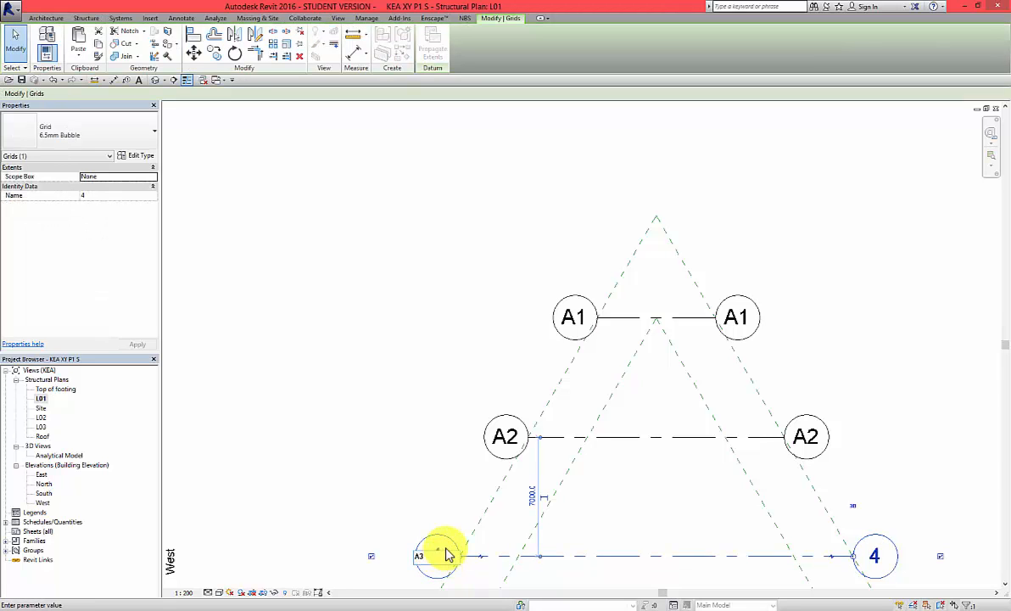
pyautogui.press('Return')
pyautogui.click(429, 424)
pyautogui.scroll(-5, 428, 428)
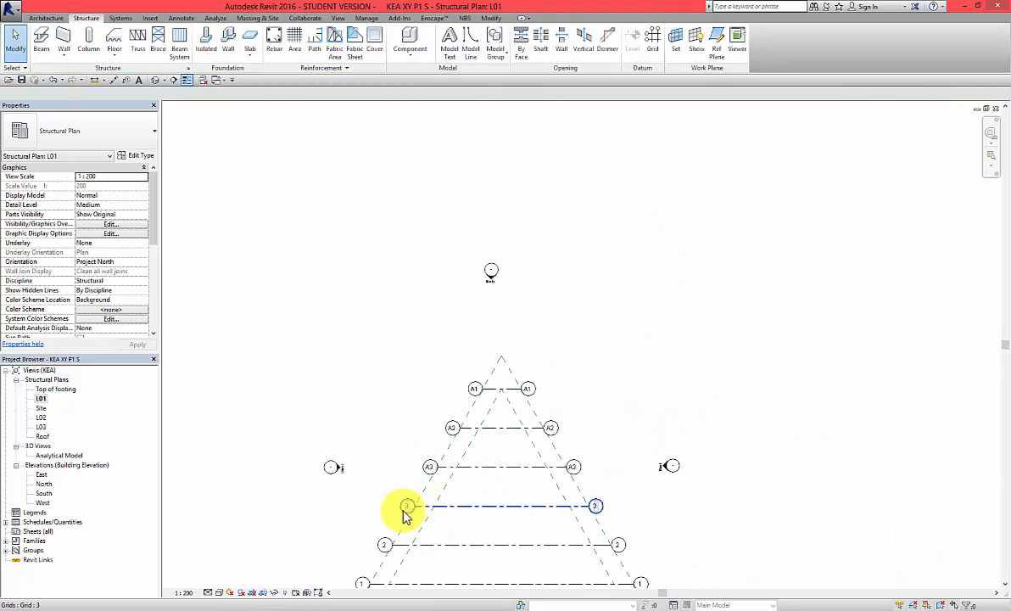
# Rename grid 3, directly below A3, as A4
pyautogui.scroll(4, 406, 514)
pyautogui.click(413, 501)
pyautogui.click(414, 502)
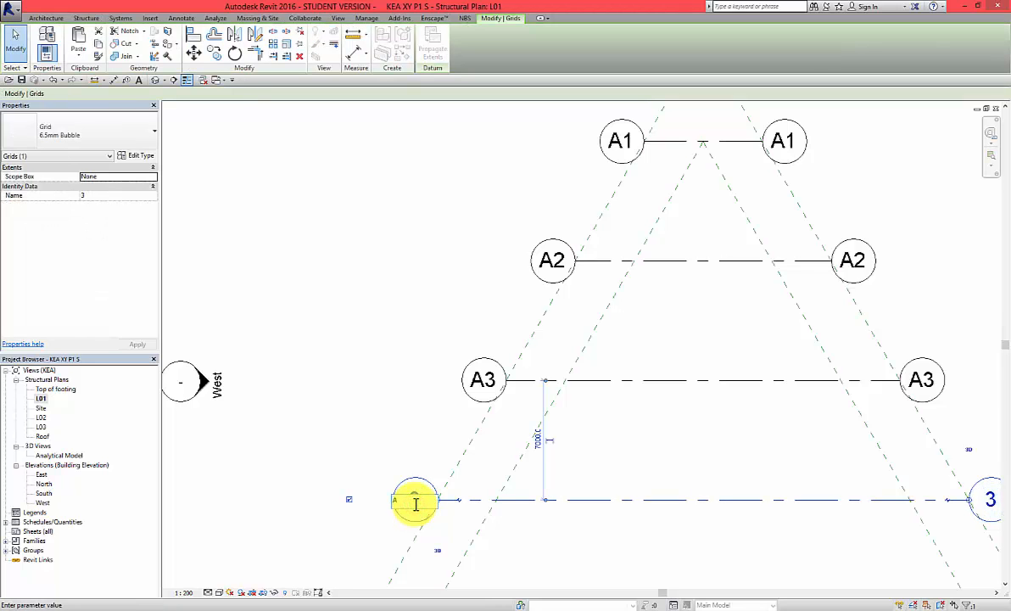
pyautogui.write('A4')
pyautogui.press('Return')
pyautogui.click(412, 391)
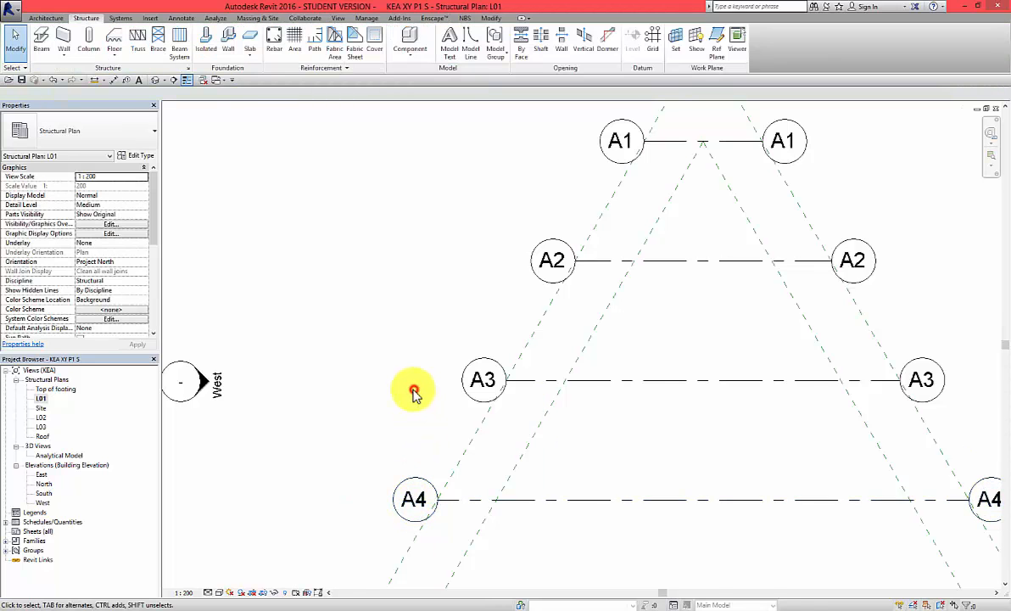
# Rename grid 2, directly below A4, as A5
pyautogui.scroll(-4, 384, 525)
pyautogui.scroll(4, 386, 504)
pyautogui.click(387, 497)
pyautogui.click(390, 492)
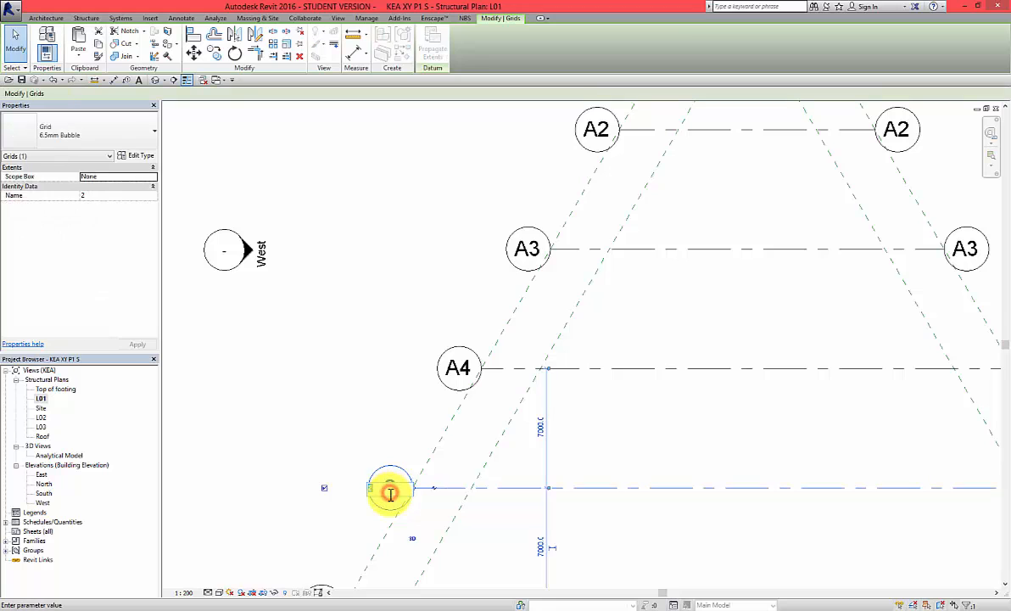
pyautogui.write('A5')
pyautogui.press('Return')
pyautogui.click(388, 373)
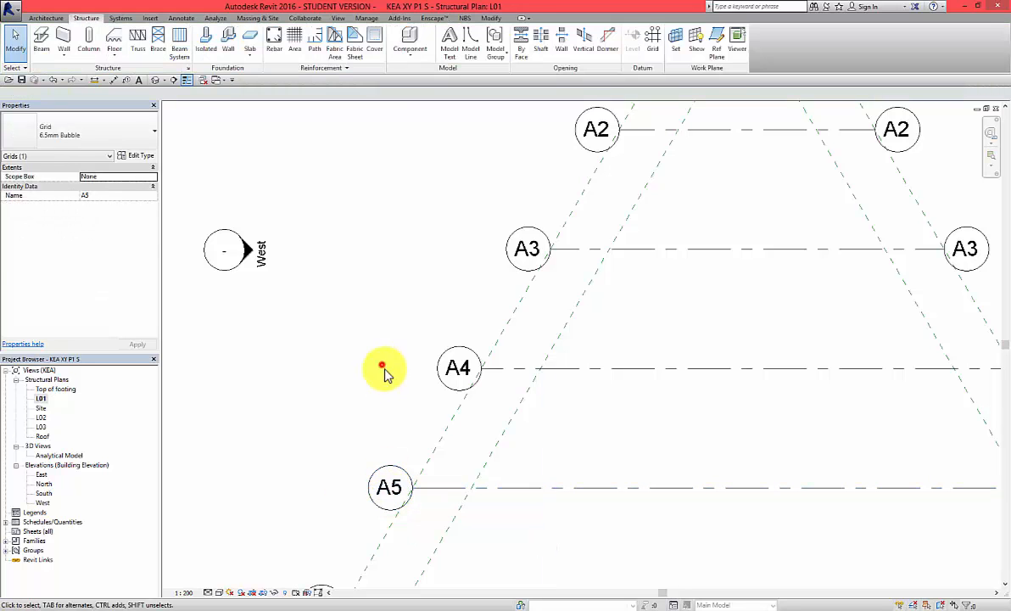
# Rename grid 1, the lowest one near the triangle's base, as A6
pyautogui.scroll(-4, 381, 509)
pyautogui.scroll(3, 381, 512)
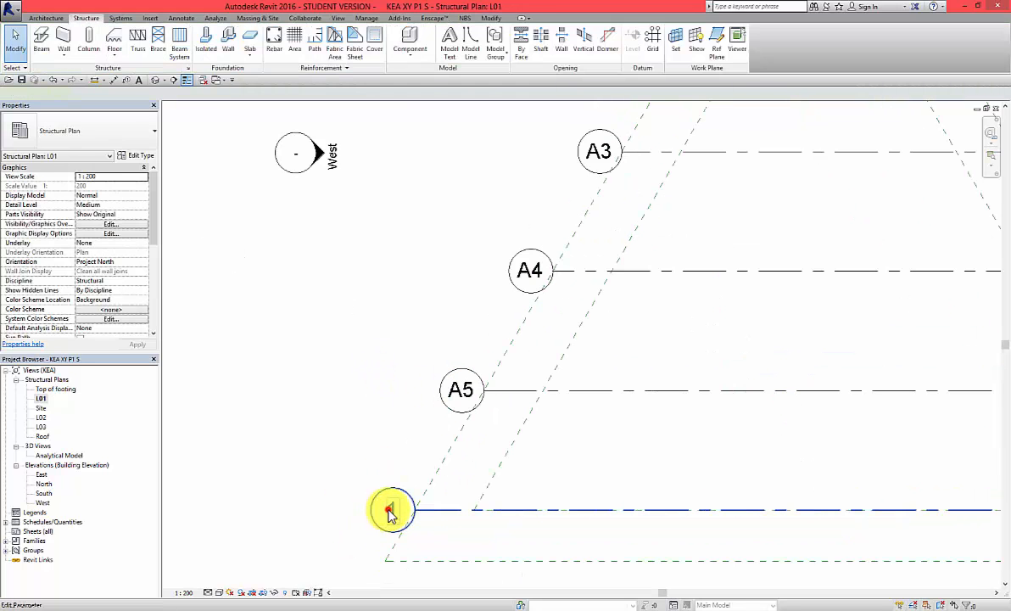
pyautogui.doubleClick(390, 511)
pyautogui.write('A6')
pyautogui.press('Return')
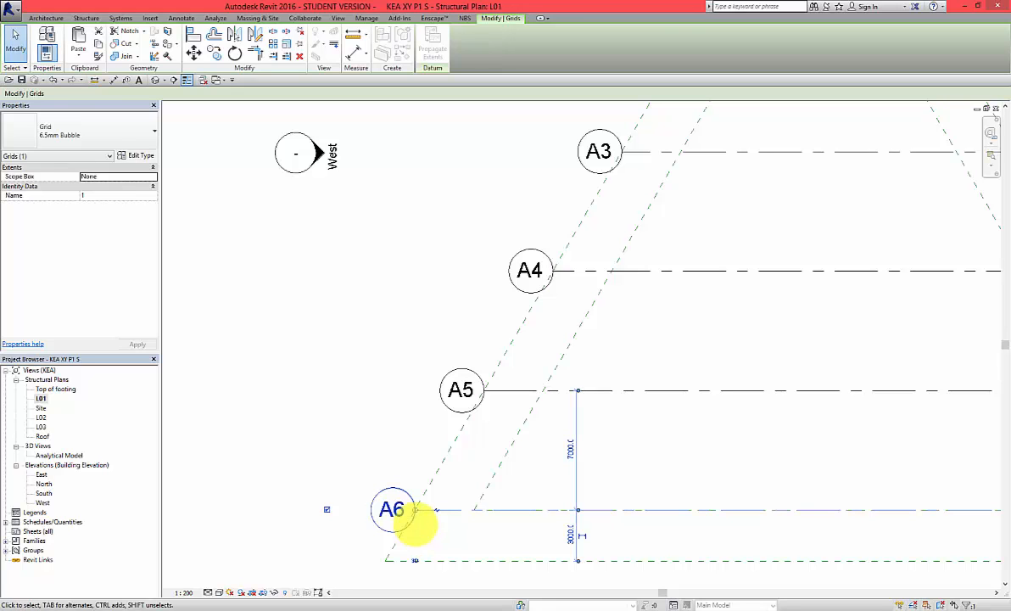
pyautogui.click(387, 431)
pyautogui.scroll(-4, 424, 531)
pyautogui.scroll(-2, 424, 531)
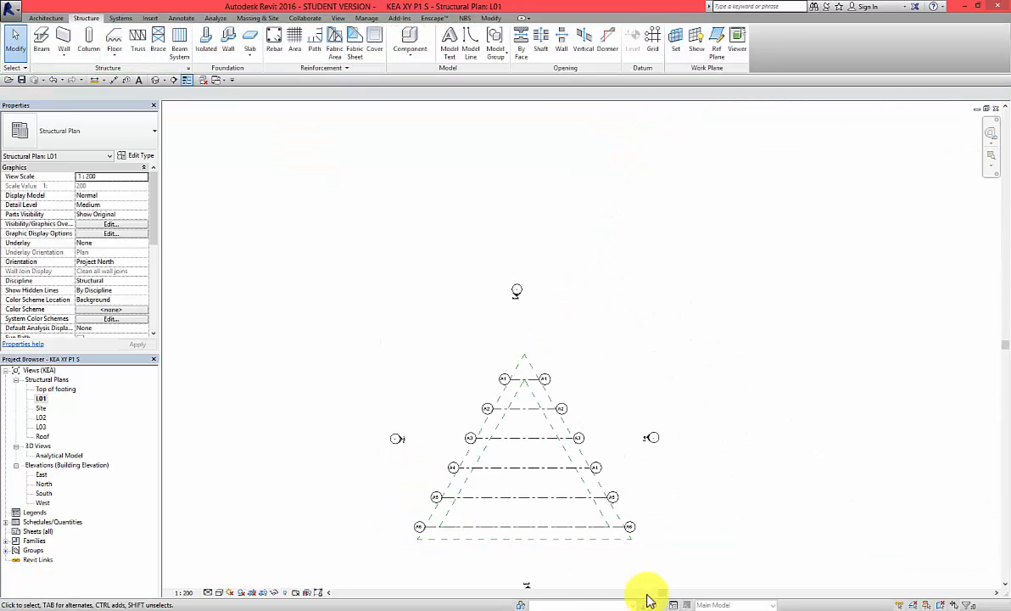
pyautogui.scroll(2, 559, 564)
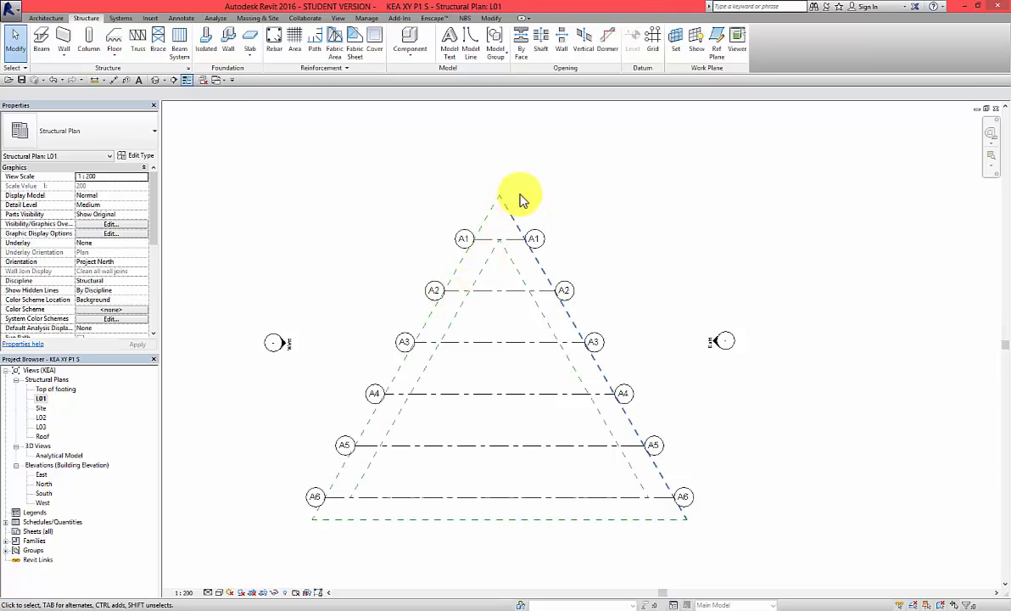
# Save the project and start a new grid line from a point on the inner triangle's left reference plane, just above grid A6
pyautogui.click(496, 257)
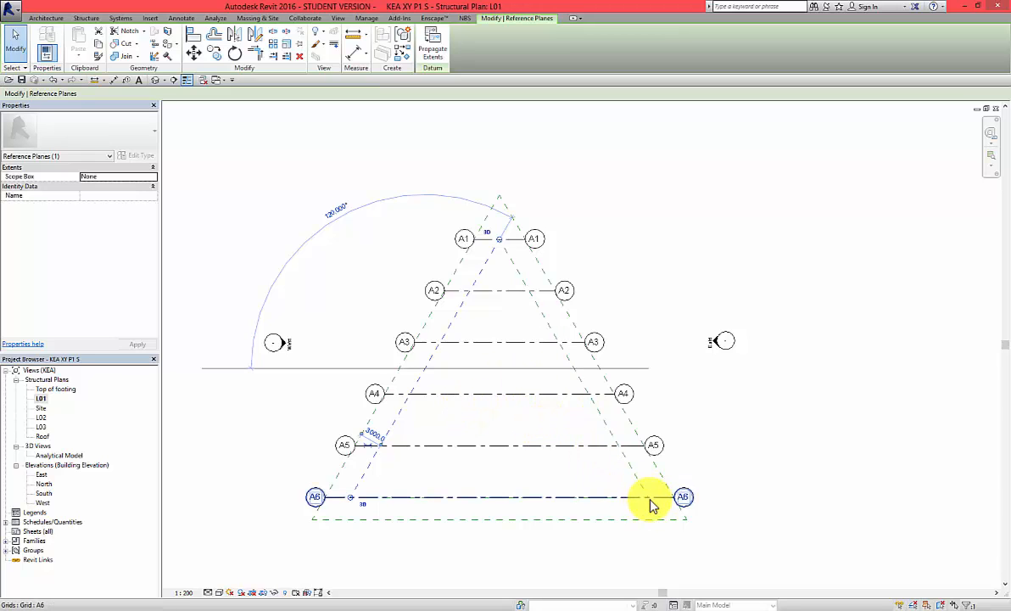
pyautogui.click(421, 418)
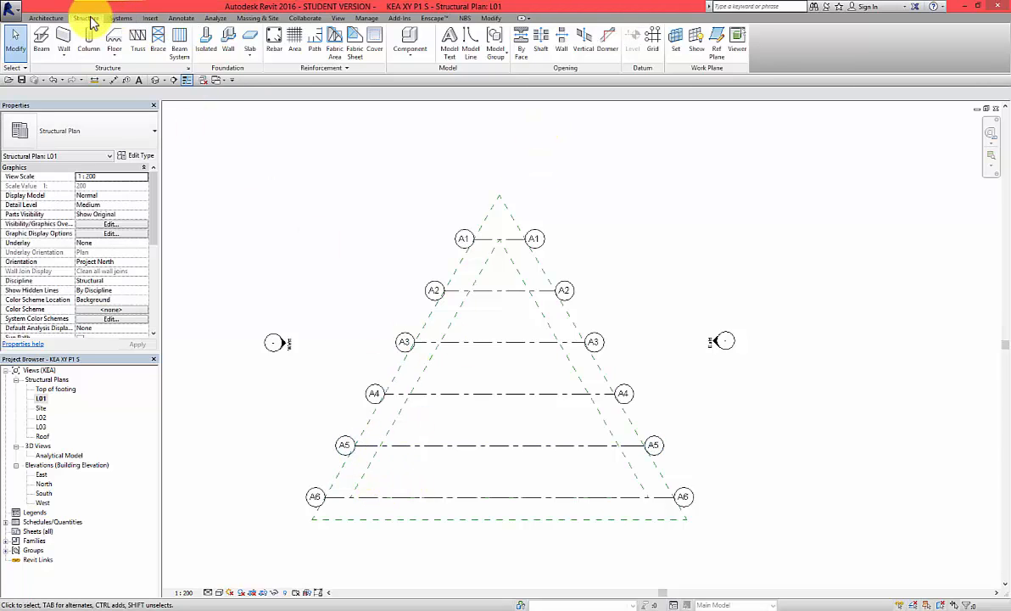
pyautogui.click(655, 44)
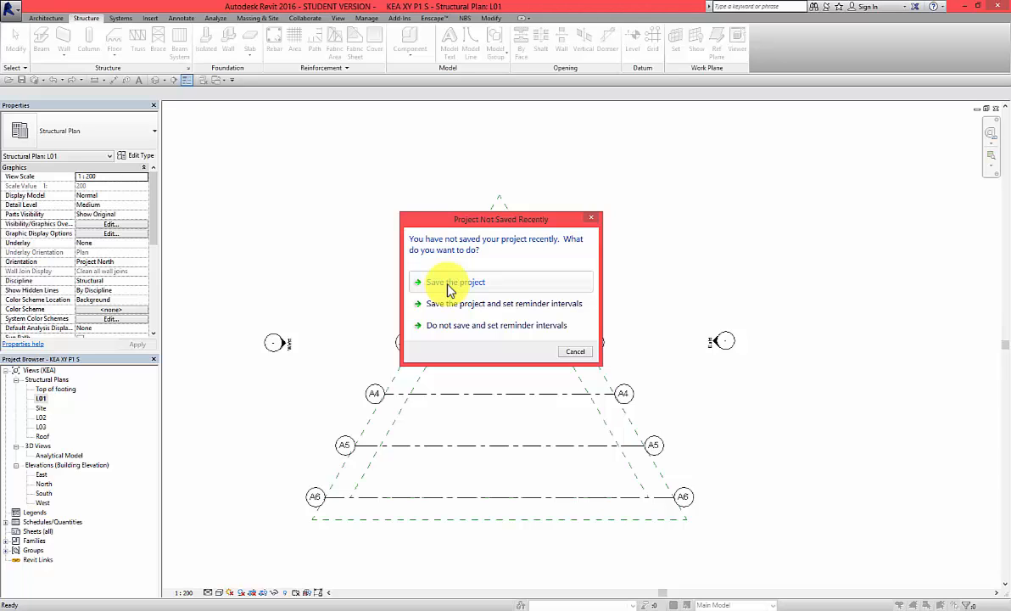
pyautogui.click(454, 282)
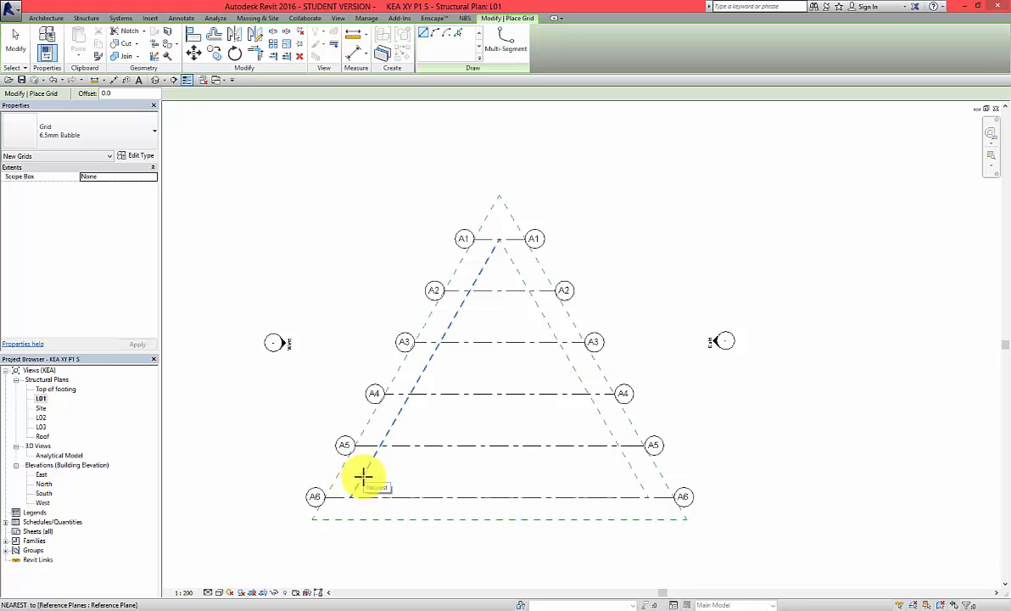
pyautogui.scroll(5, 363, 477)
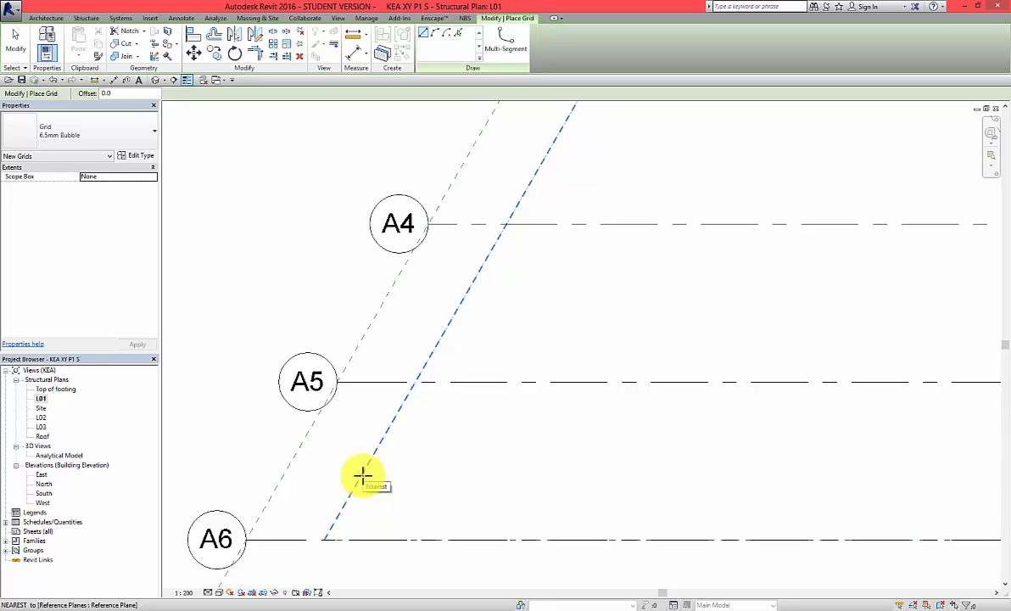
pyautogui.click(363, 476)
pyautogui.scroll(-6, 362, 473)
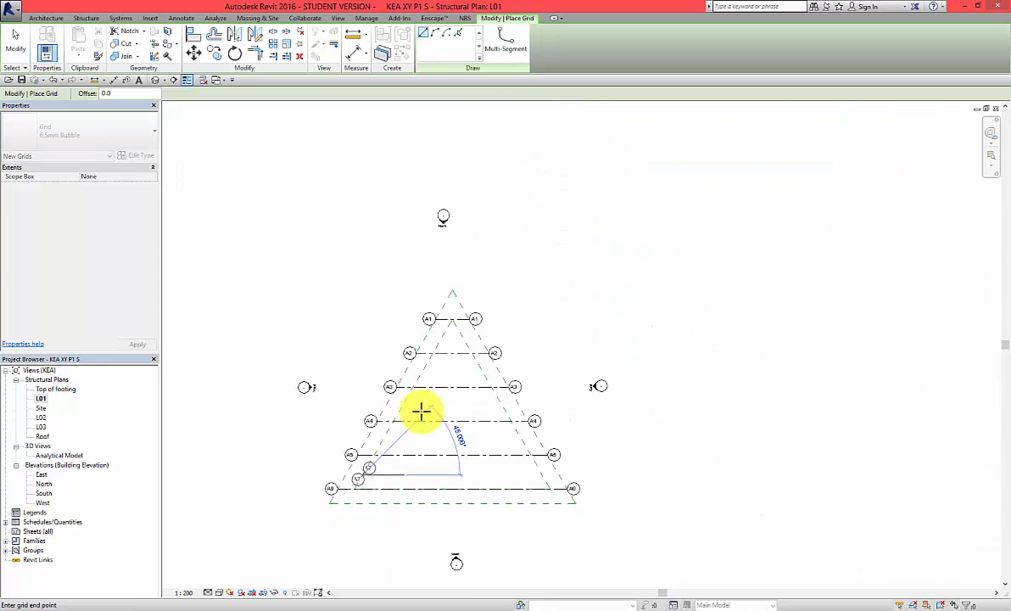
# Finish the sloping grid line along the inner triangle's left reference plane, ending it just below grid A1
pyautogui.scroll(4, 455, 330)
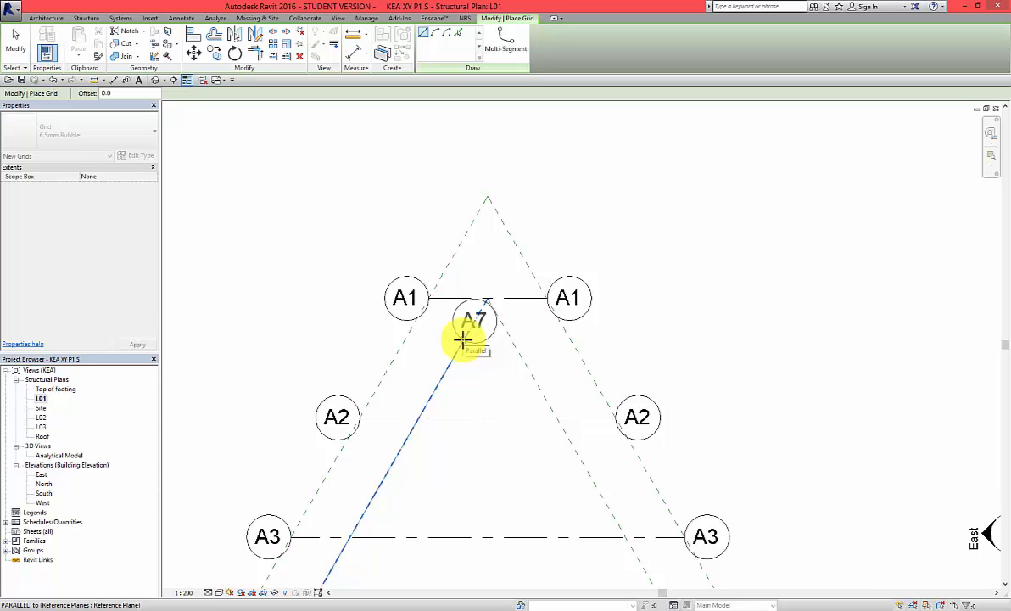
pyautogui.click(462, 339)
pyautogui.scroll(-5, 485, 368)
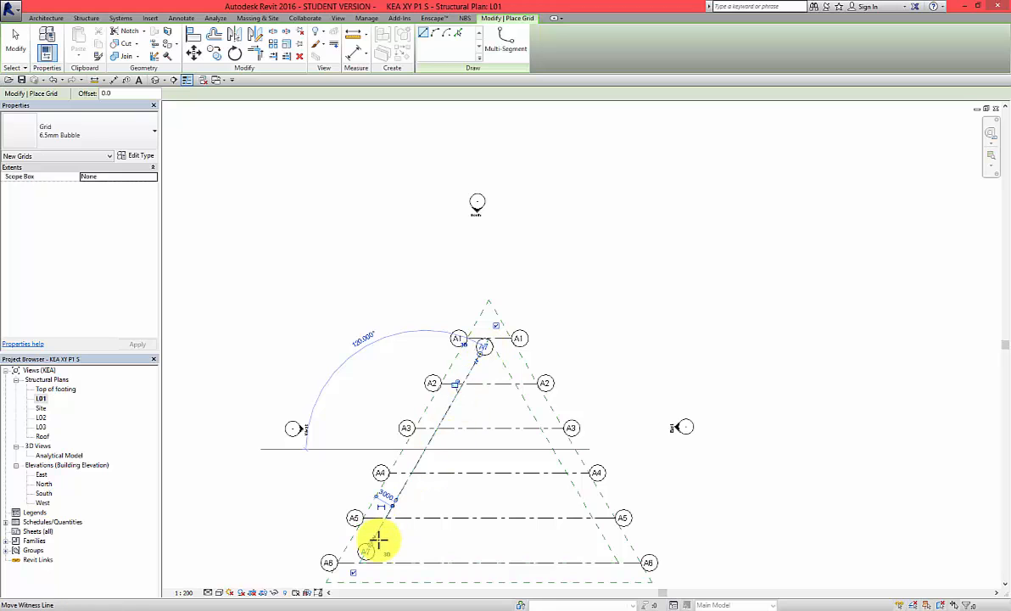
pyautogui.press('Escape')
pyautogui.press('Escape')
# Extend both ends of the sloping grid A7, the upper past grid A1 and the lower to the outer triangle's base line
pyautogui.click(474, 373)
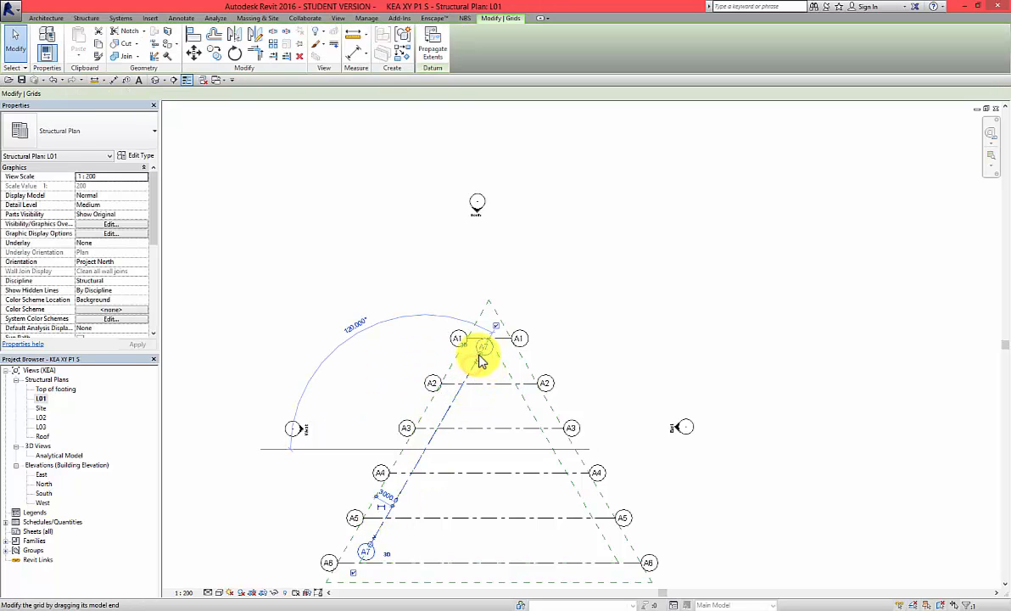
pyautogui.moveTo(478, 349); pyautogui.dragTo(512, 311)
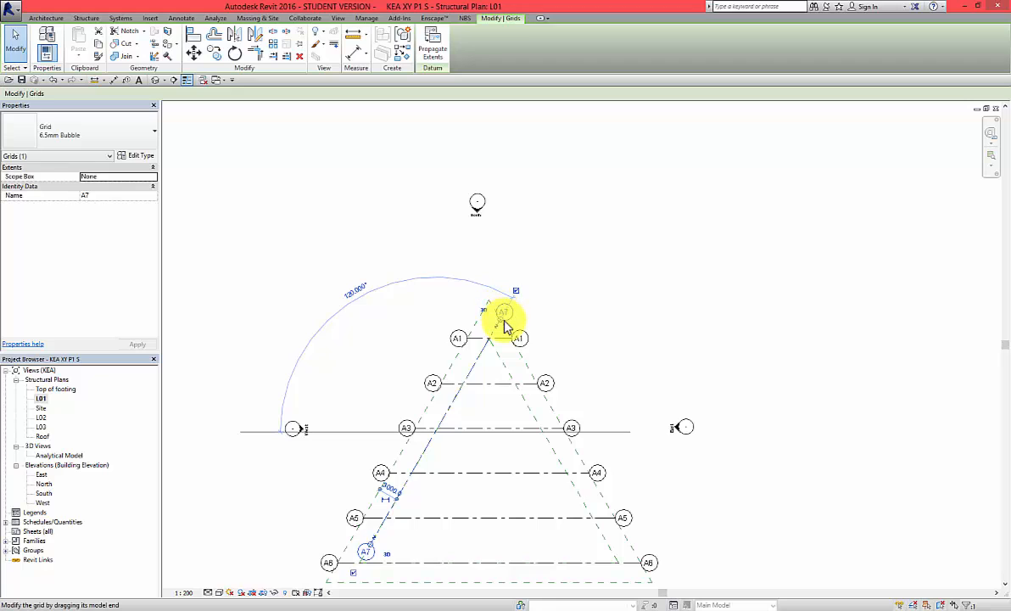
pyautogui.scroll(-2, 504, 329)
pyautogui.scroll(5, 424, 470)
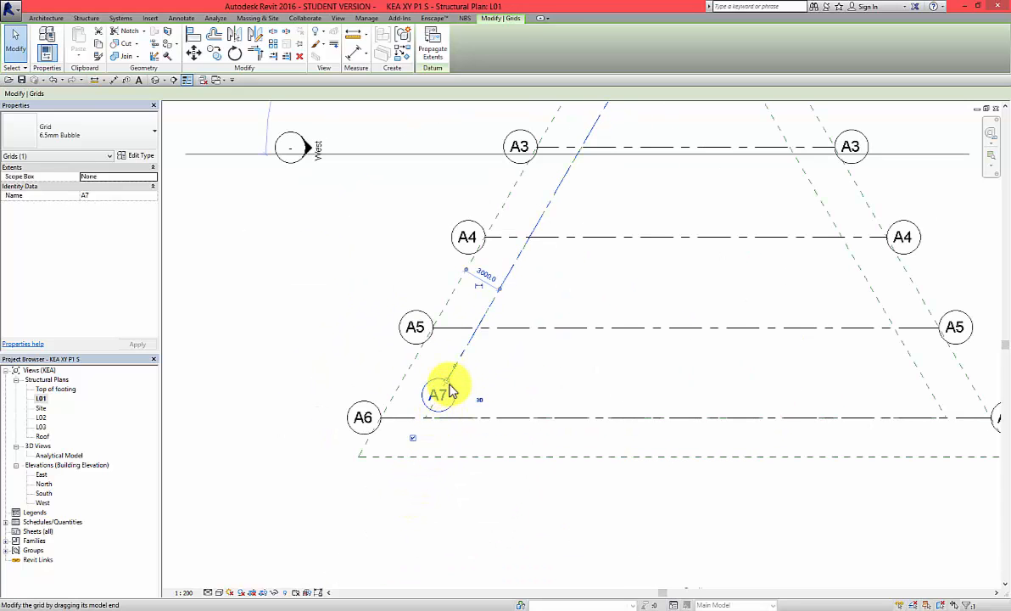
pyautogui.moveTo(450, 388); pyautogui.dragTo(437, 489)
pyautogui.click(462, 515)
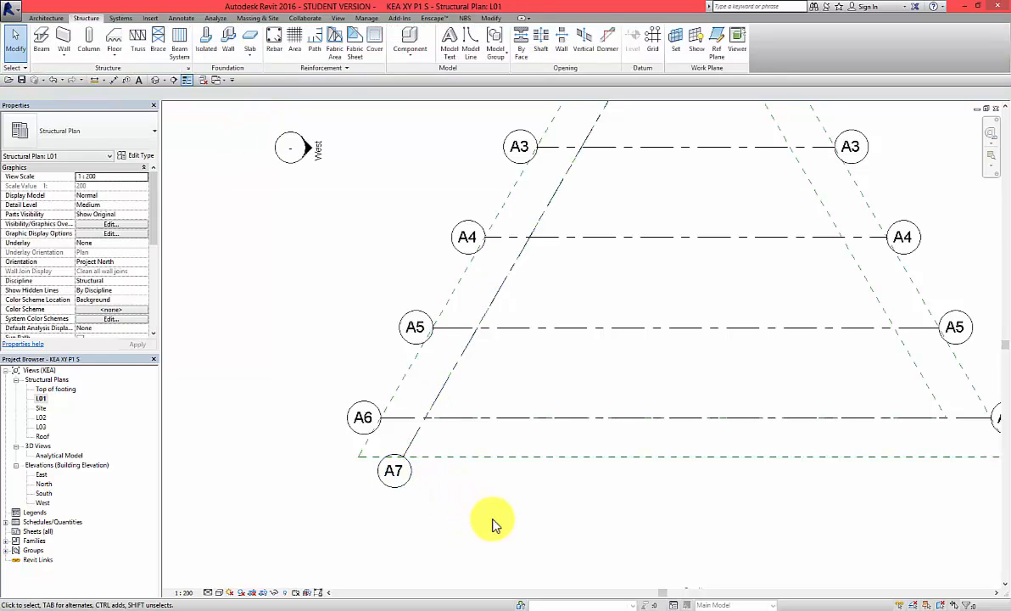
# Rename the sloping grid line as B1
pyautogui.click(396, 473)
pyautogui.write('B1')
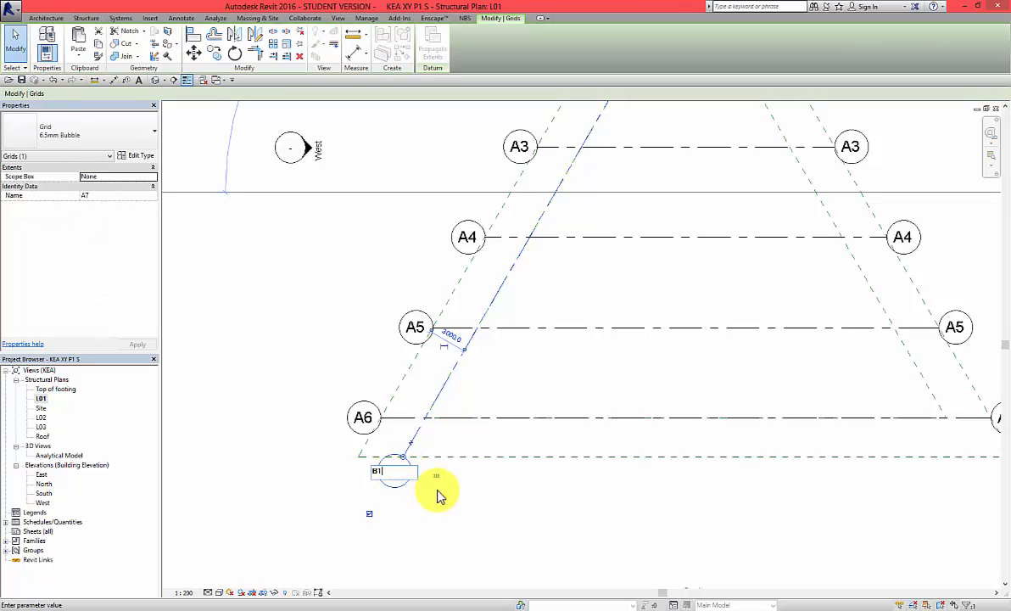
pyautogui.press('Return')
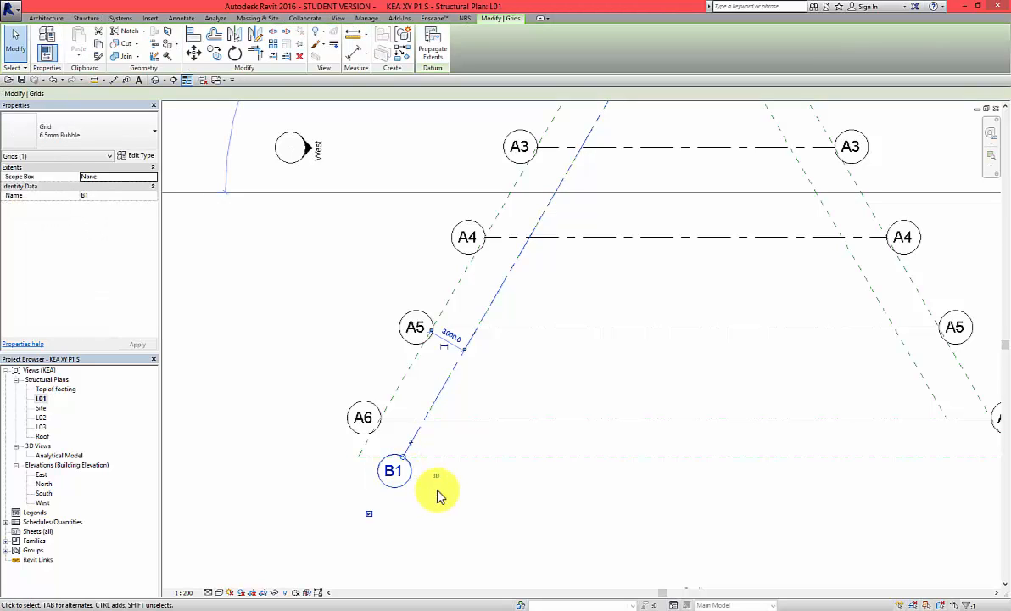
pyautogui.click(564, 553)
pyautogui.scroll(-2, 502, 536)
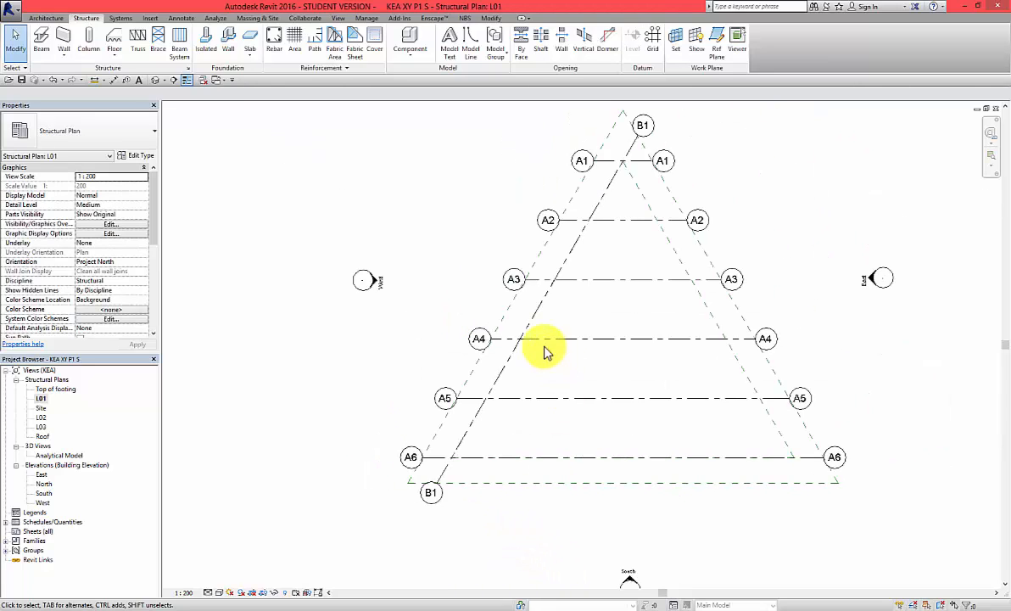
pyautogui.click(452, 469)
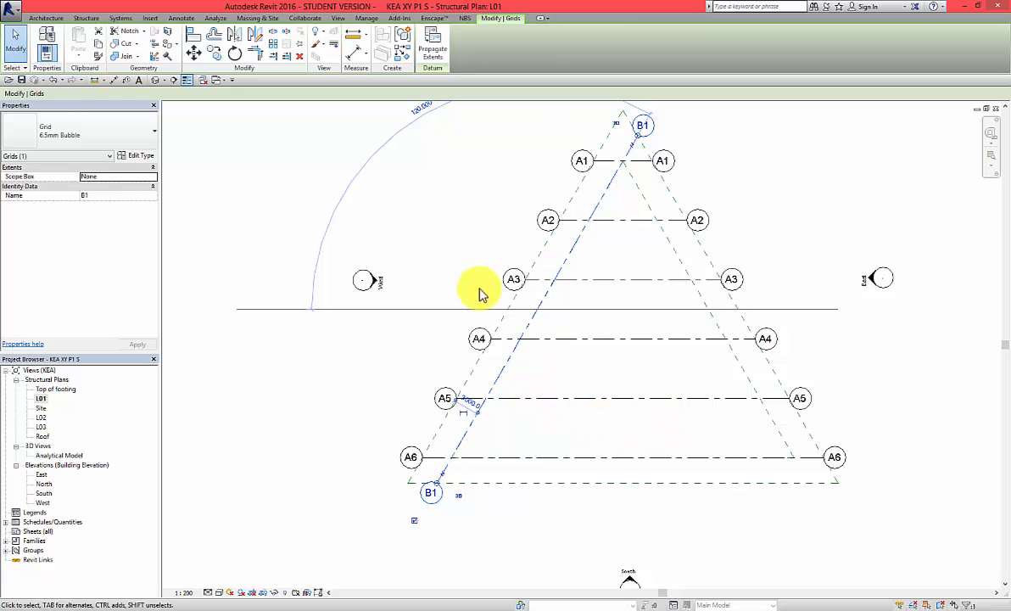
pyautogui.click(514, 426)
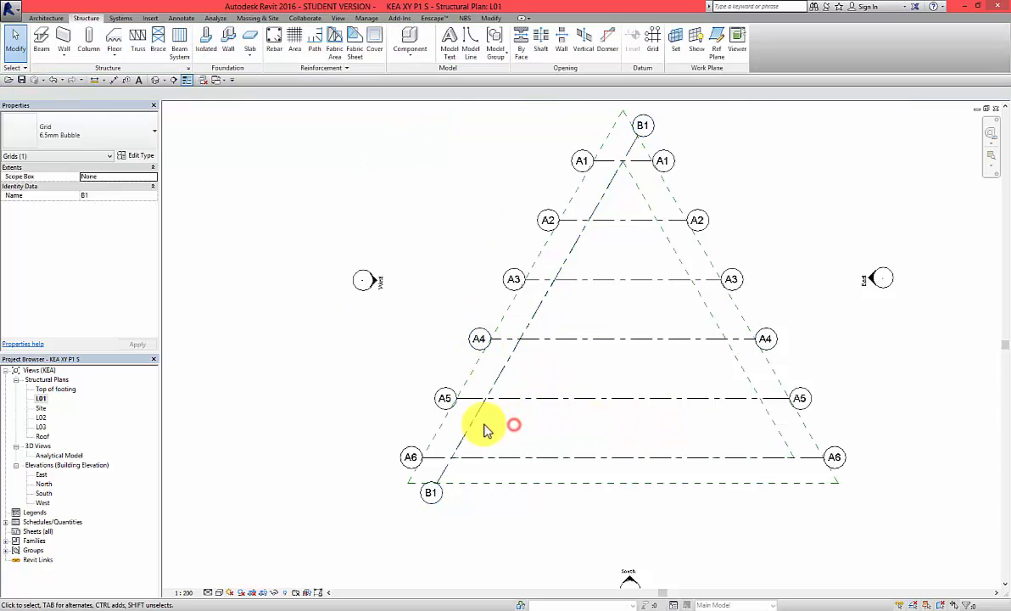
pyautogui.click(449, 471)
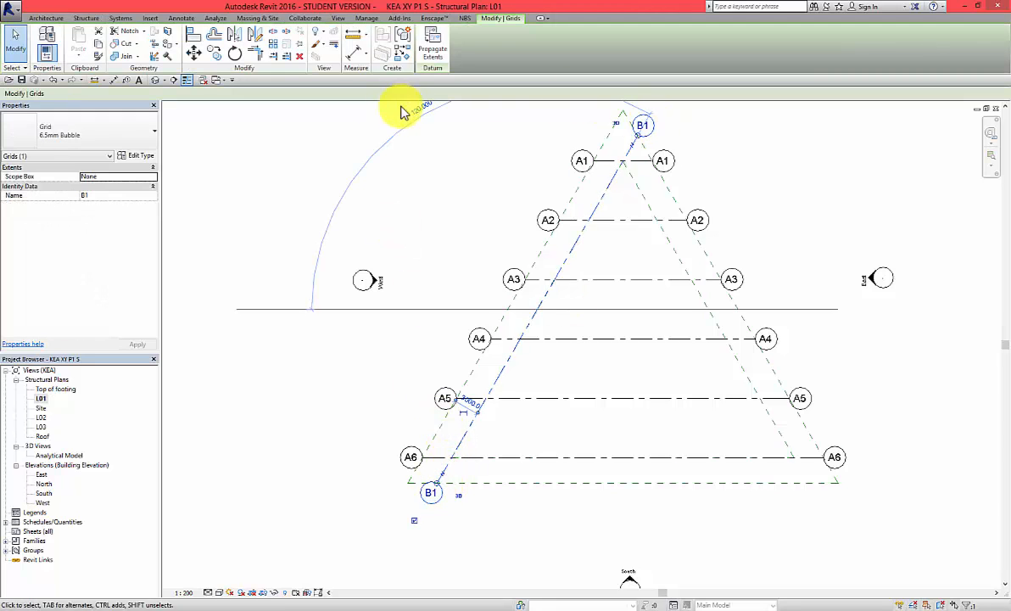
pyautogui.click(218, 40)
pyautogui.doubleClick(139, 93)
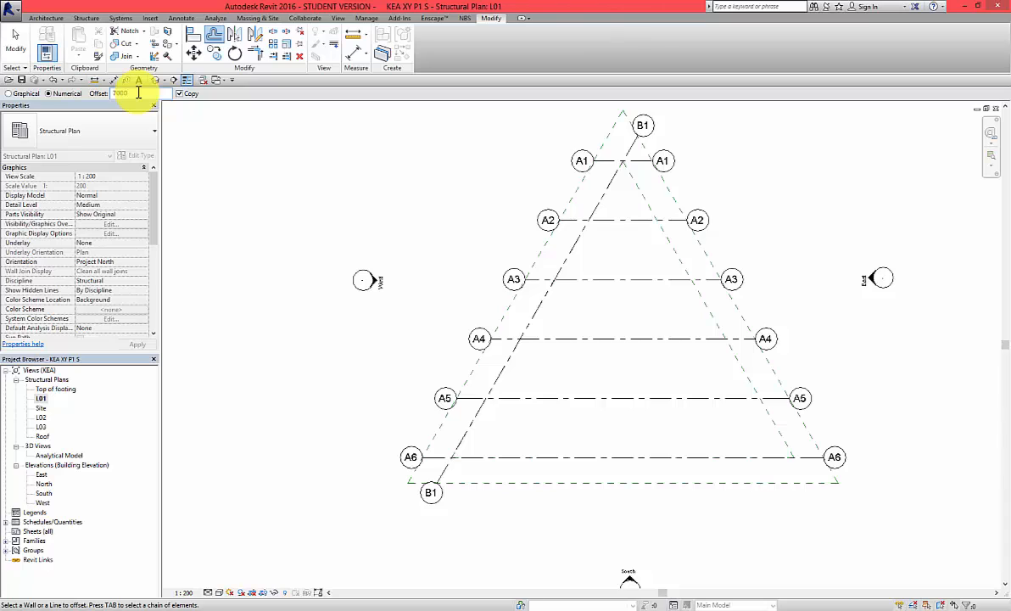
pyautogui.press('Return')
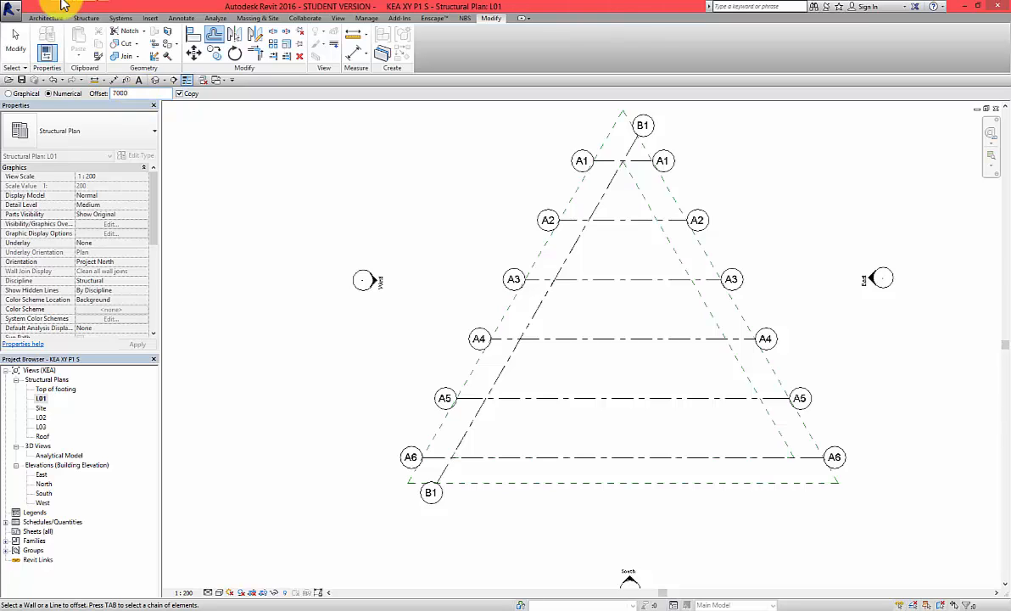
pyautogui.click(179, 94)
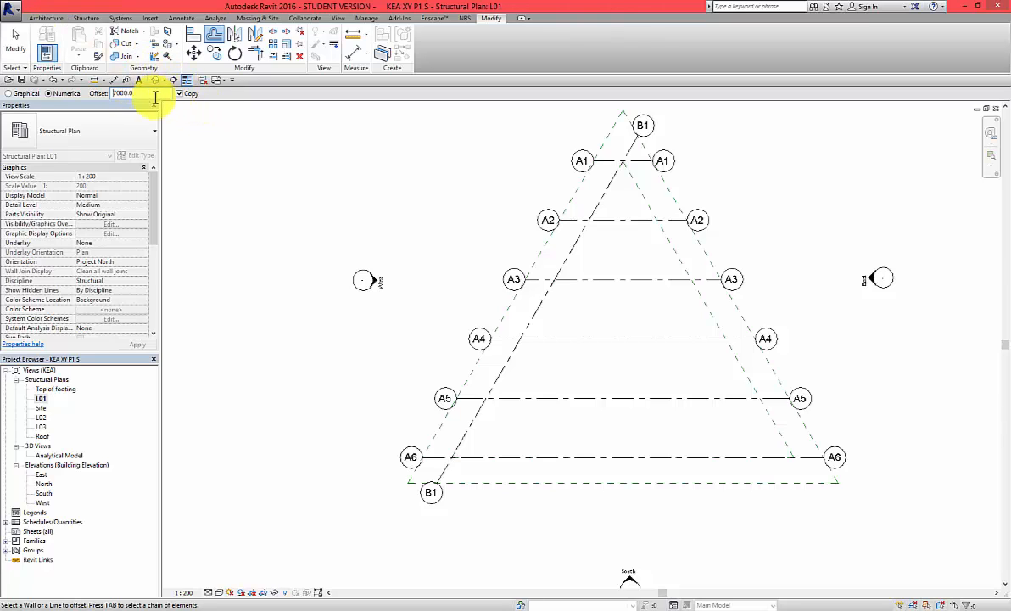
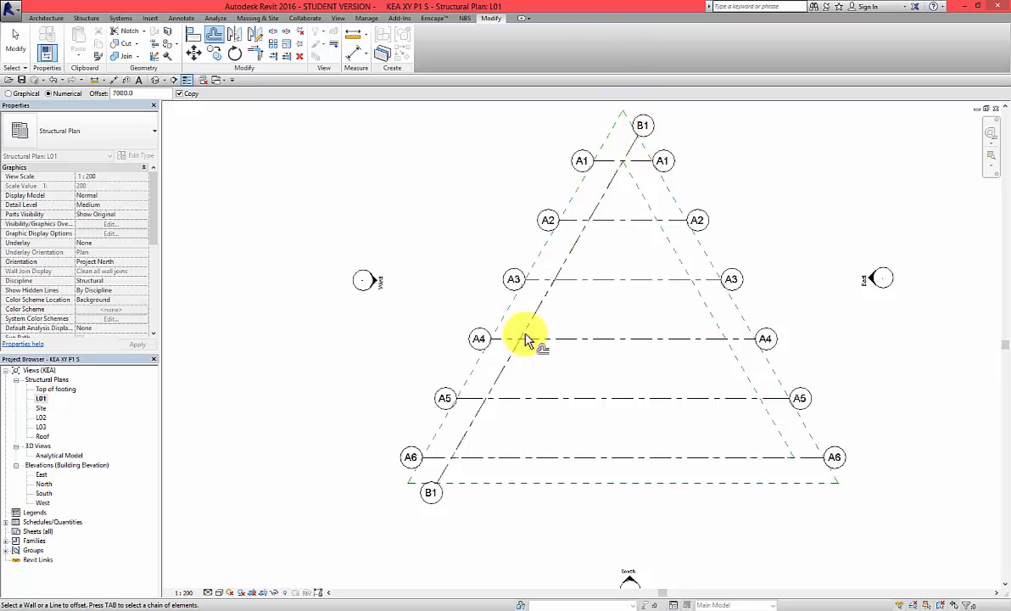
pyautogui.press('Escape')
# Copy grid B1 with Constrain and Multiple enabled, placing the first copy 7000 perpendicular to it toward the triangle's interior
pyautogui.click(454, 475)
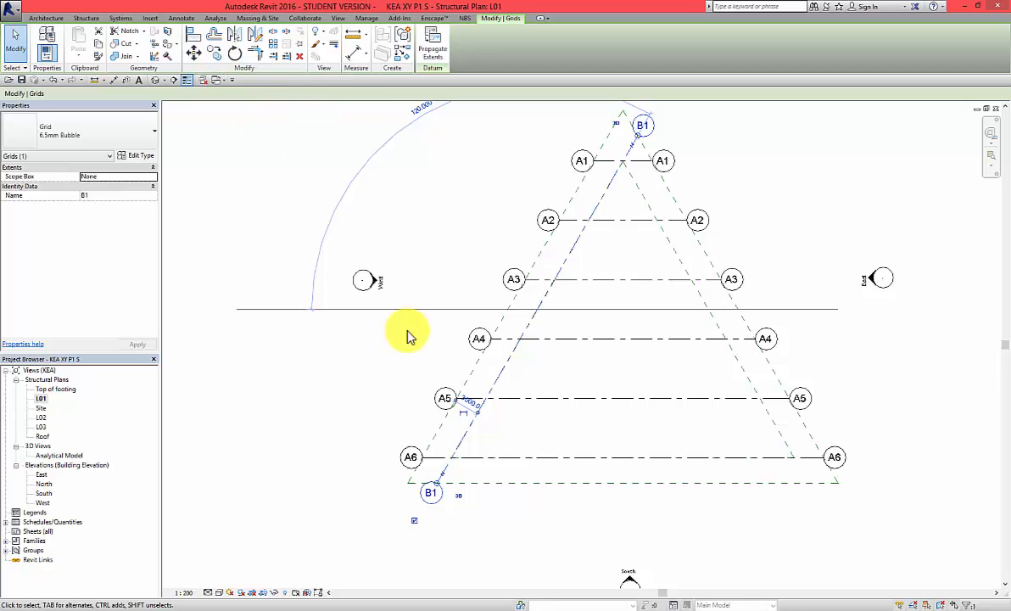
pyautogui.click(217, 55)
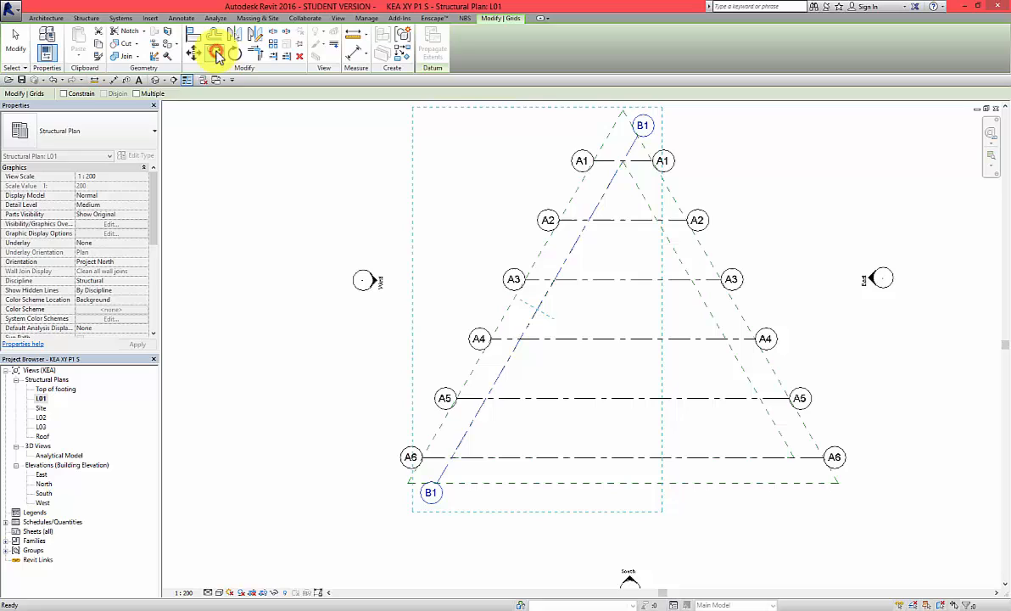
pyautogui.click(63, 94)
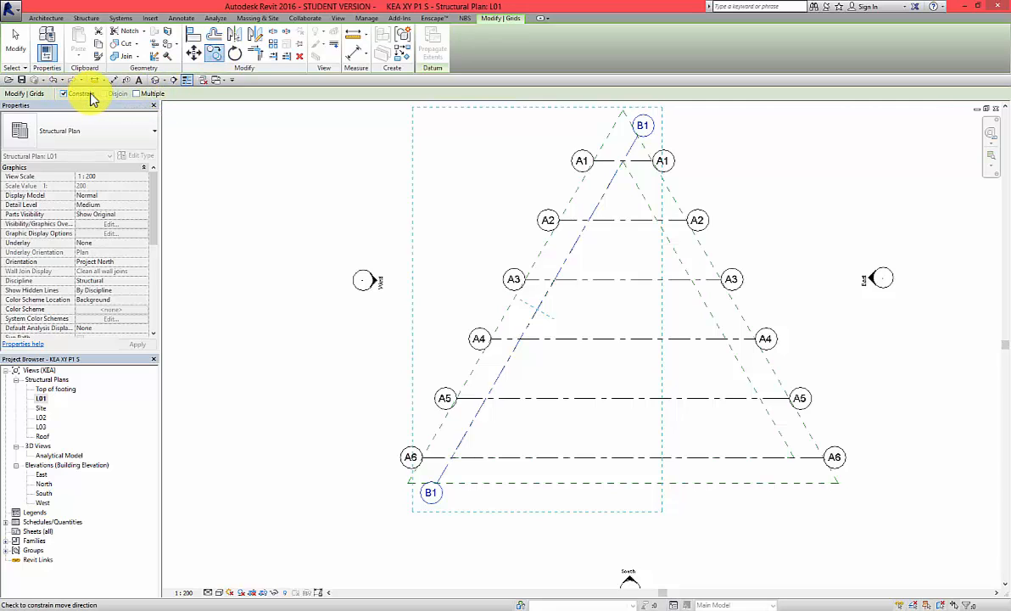
pyautogui.click(135, 93)
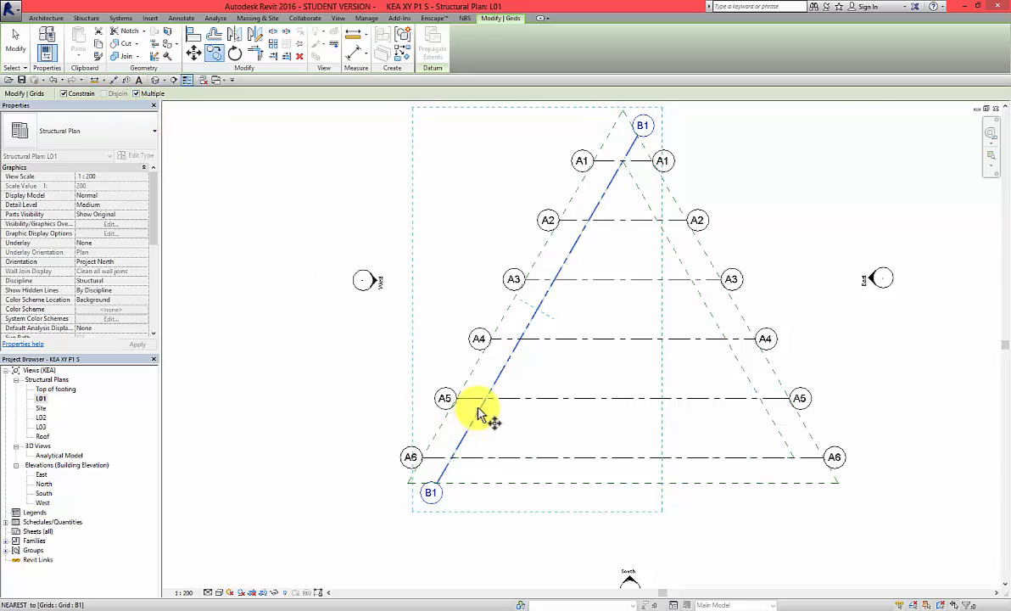
pyautogui.click(514, 350)
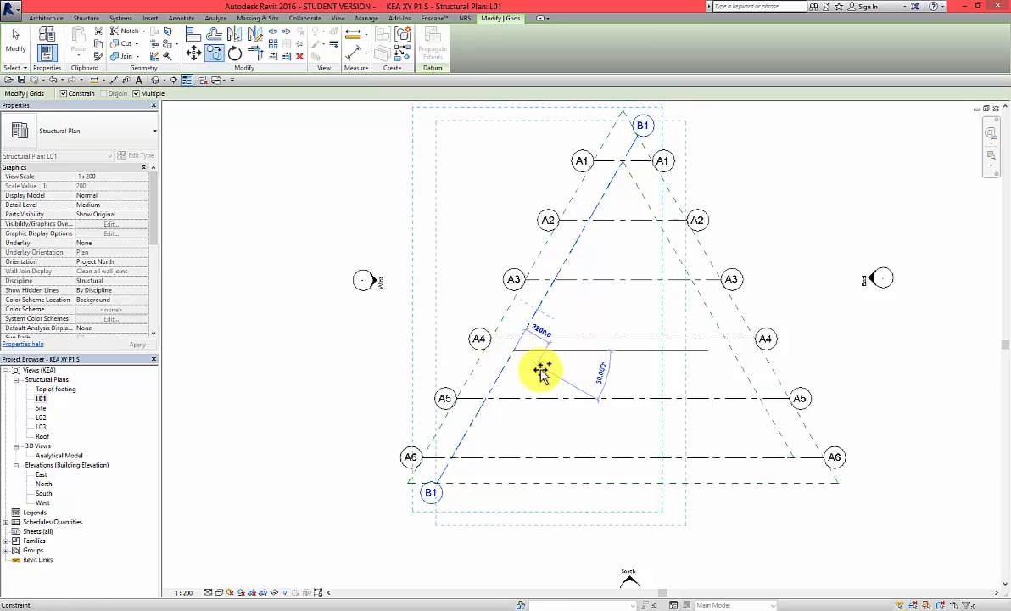
pyautogui.scroll(5, 537, 369)
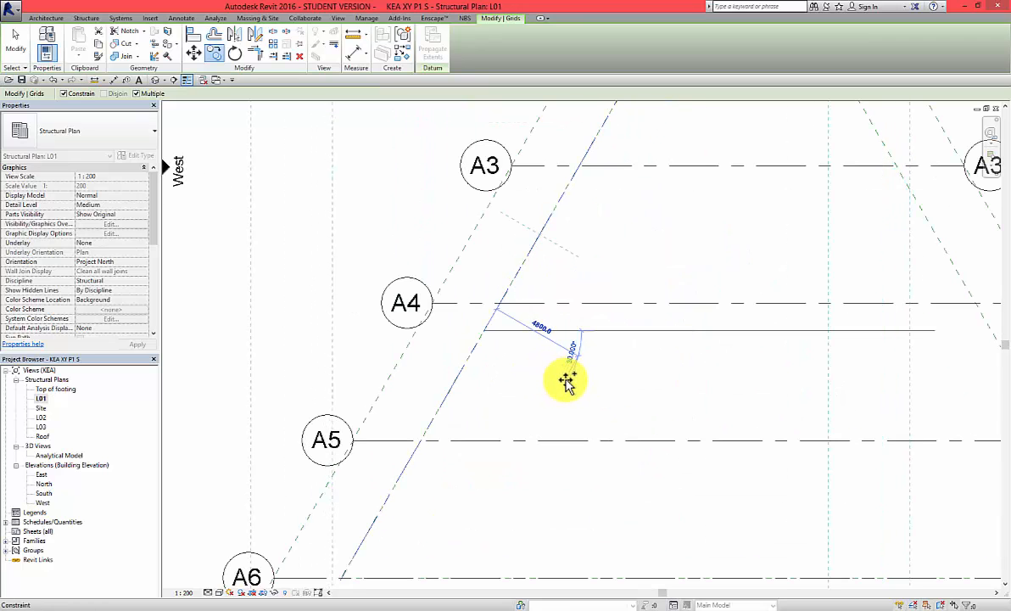
pyautogui.scroll(-6, 618, 411)
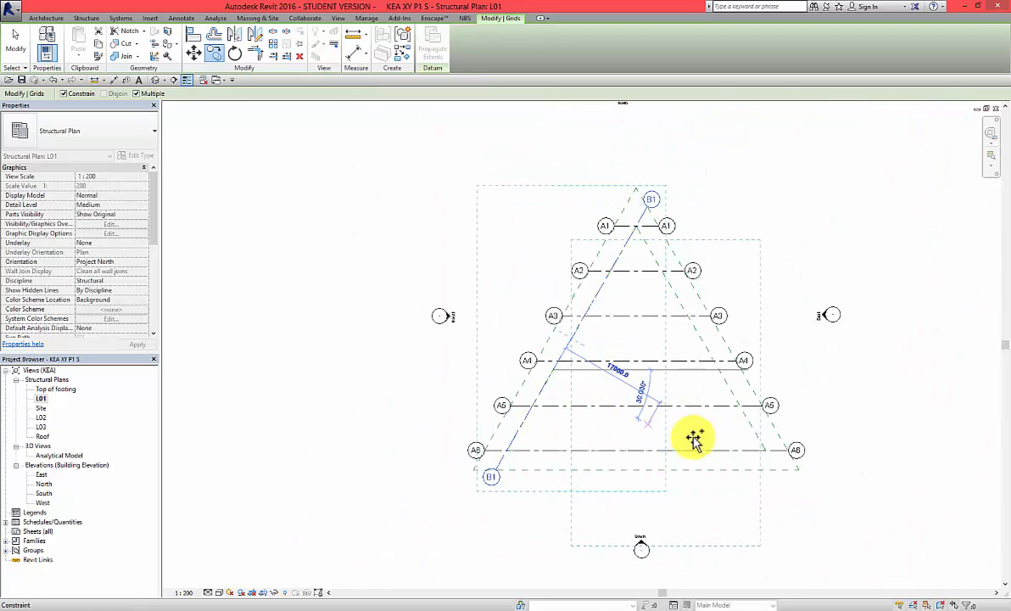
pyautogui.scroll(3, 582, 381)
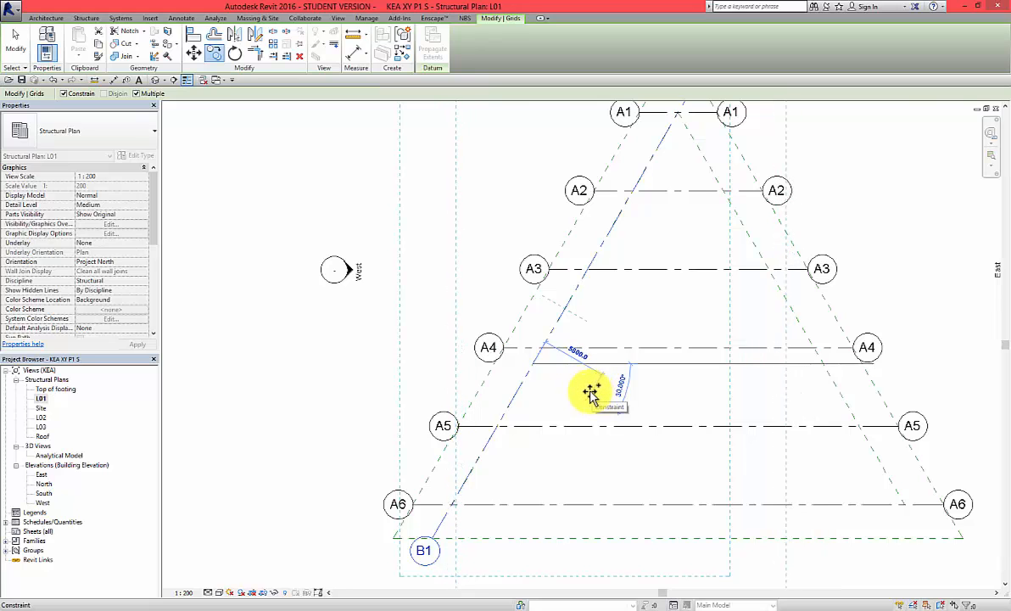
pyautogui.scroll(2, 591, 393)
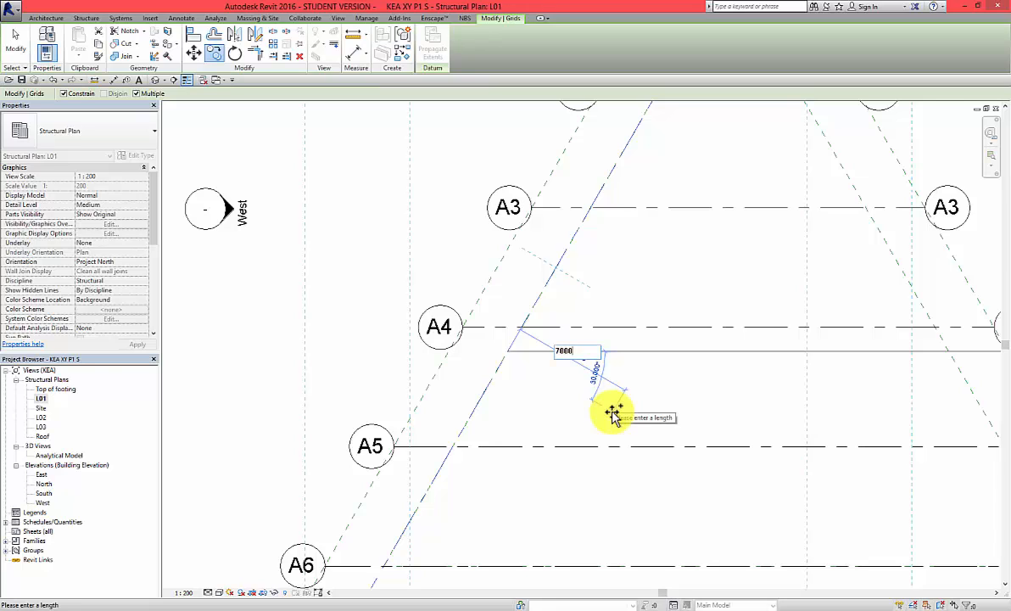
pyautogui.press('Return')
# Place four more parallel copies of the sloping grid line, each 7000 beyond the previous one, and end the Copy command
pyautogui.scroll(-2, 612, 413)
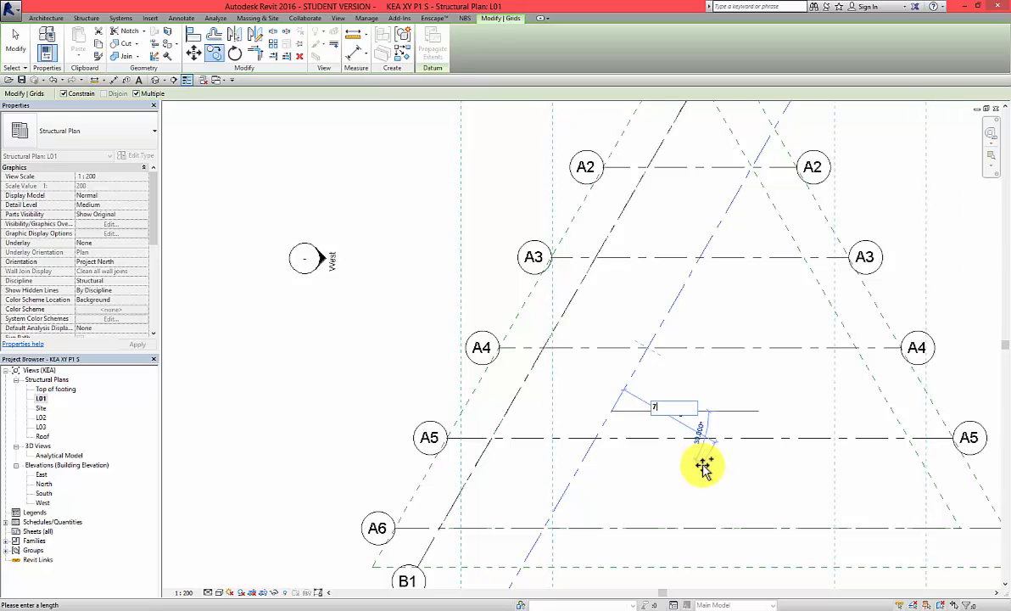
pyautogui.click(704, 467)
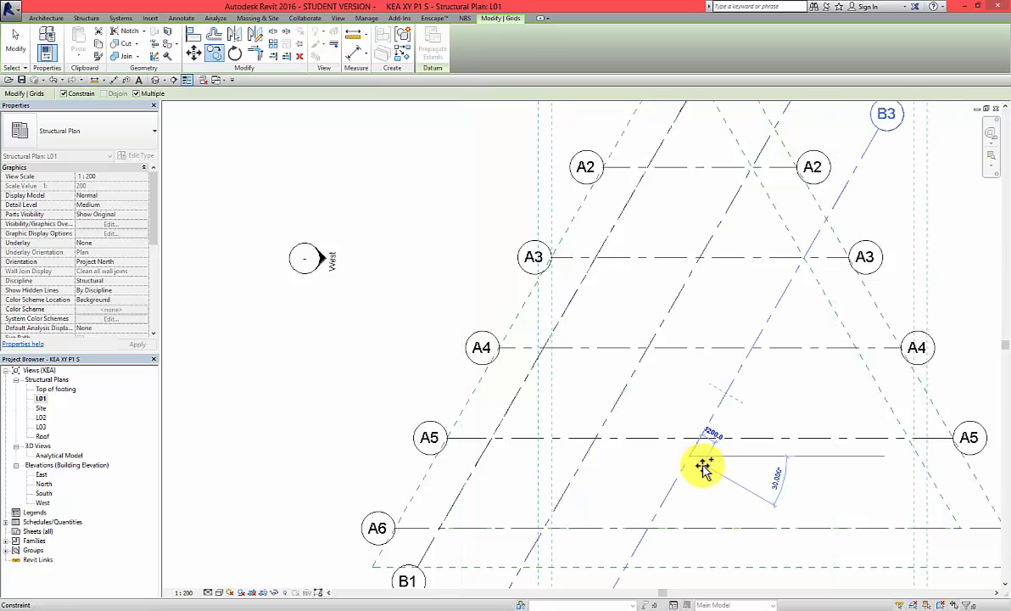
pyautogui.click(757, 500)
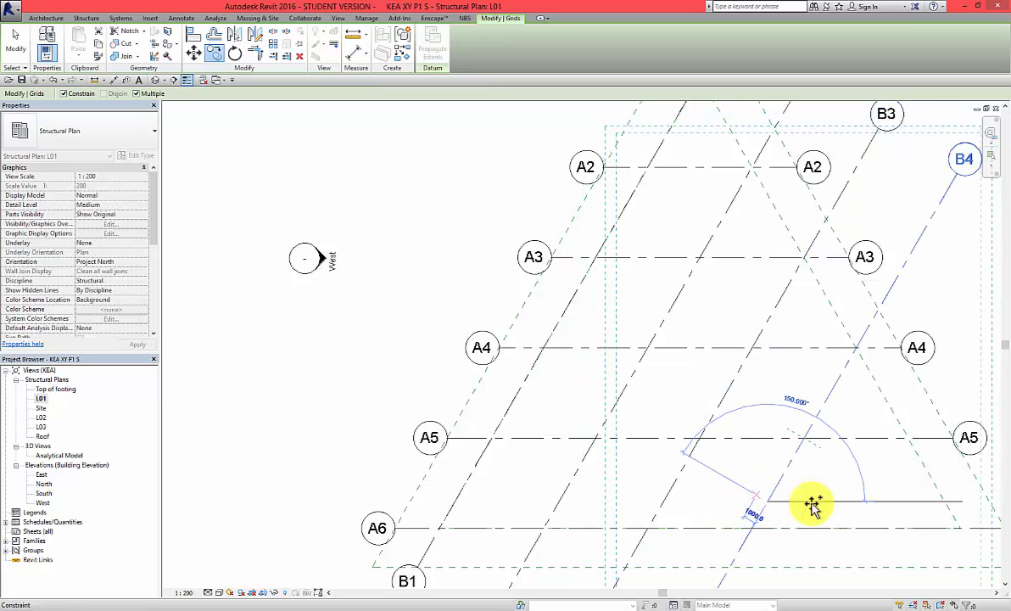
pyautogui.click(848, 543)
pyautogui.scroll(-4, 873, 557)
pyautogui.scroll(1, 763, 485)
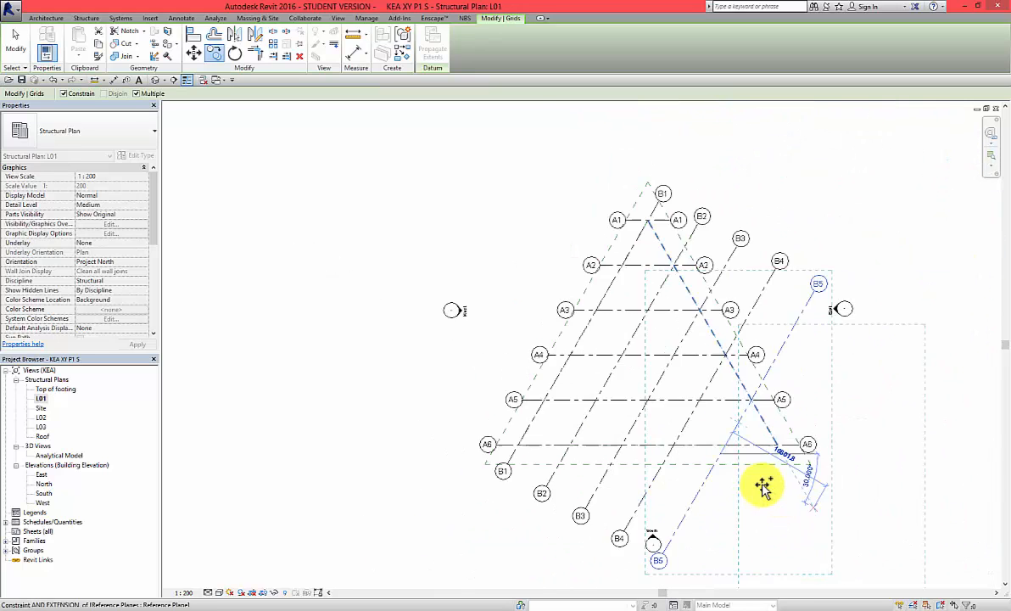
pyautogui.scroll(3, 763, 486)
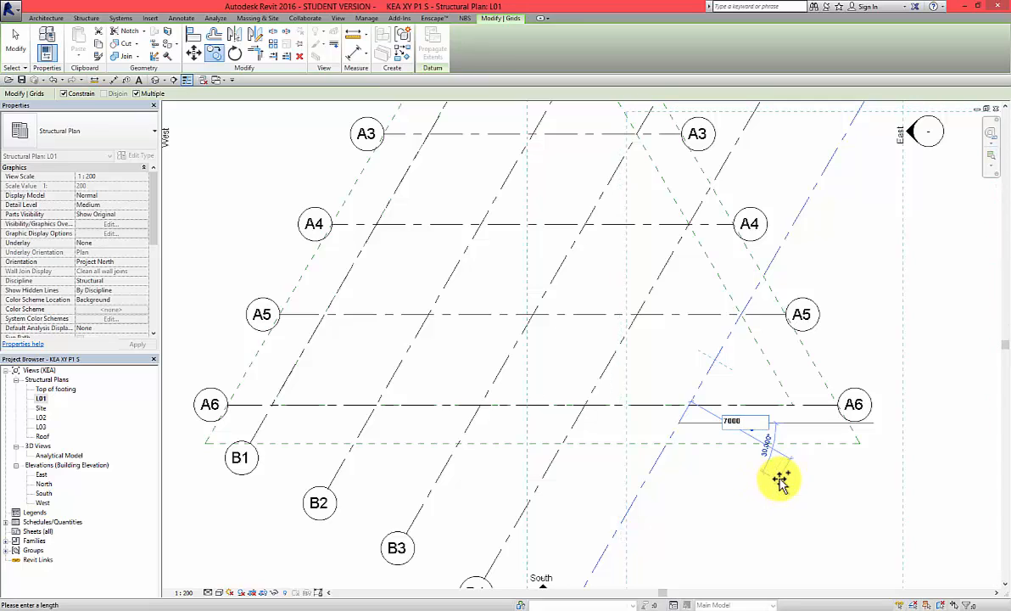
pyautogui.click(781, 480)
pyautogui.press('Escape')
pyautogui.press('Escape')
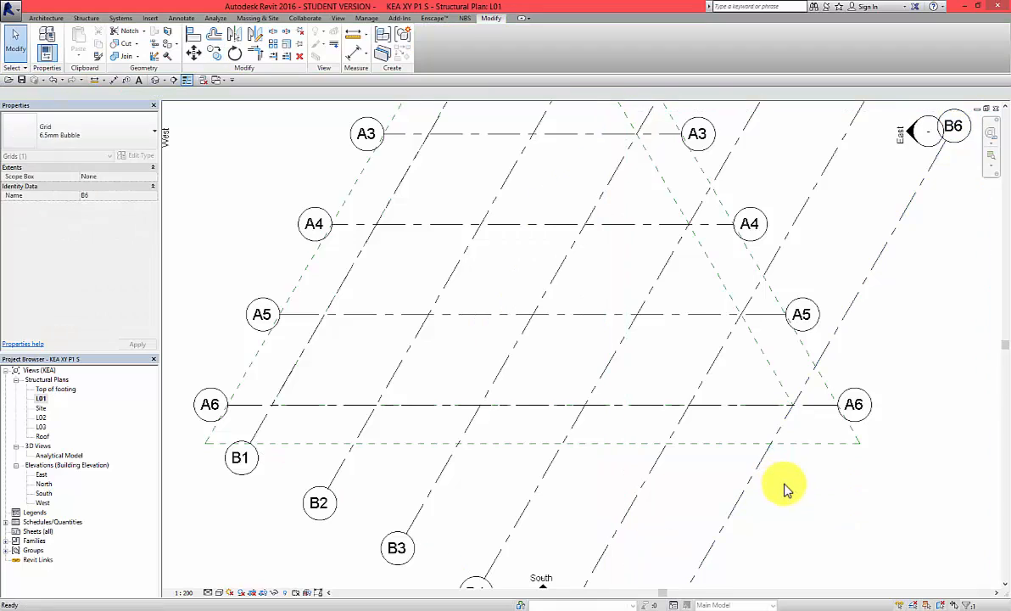
# Examine how the B-series grid ends line up with one another and with the outer triangle's base line
pyautogui.scroll(-2, 558, 429)
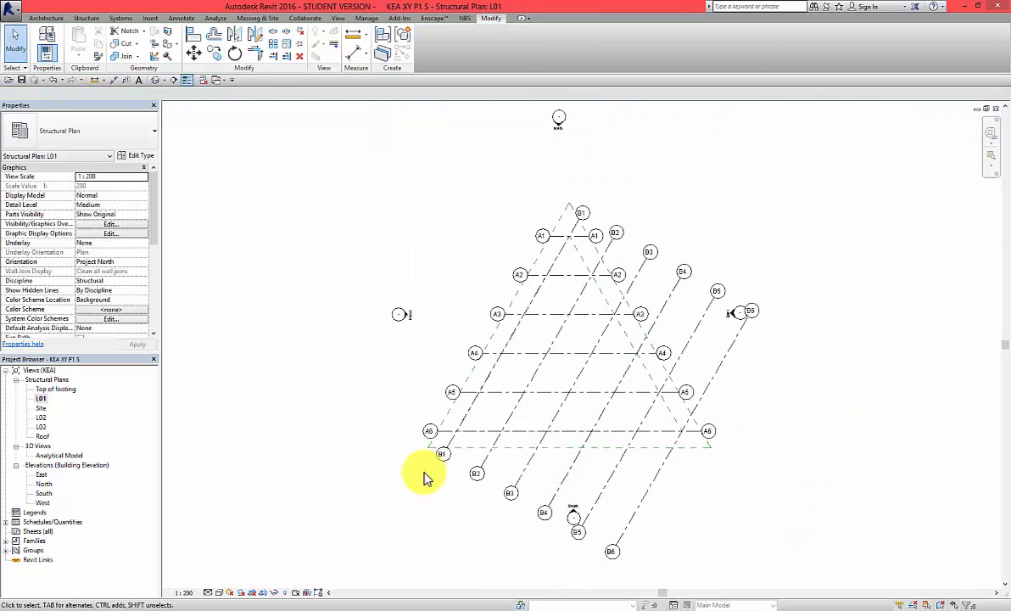
pyautogui.scroll(3, 420, 462)
pyautogui.scroll(-3, 449, 369)
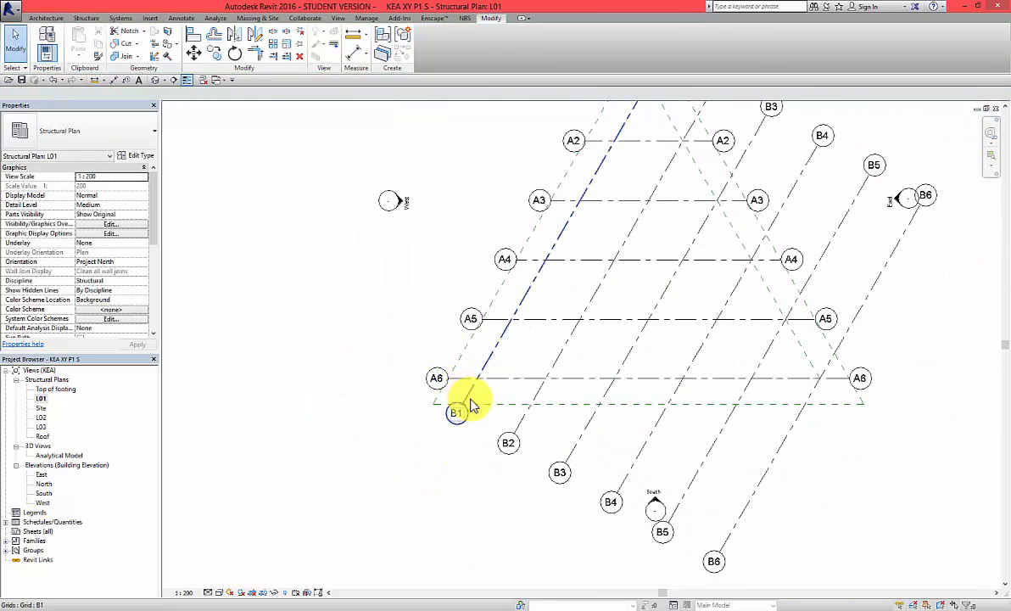
pyautogui.scroll(3, 471, 403)
pyautogui.scroll(-2, 424, 416)
pyautogui.scroll(3, 430, 421)
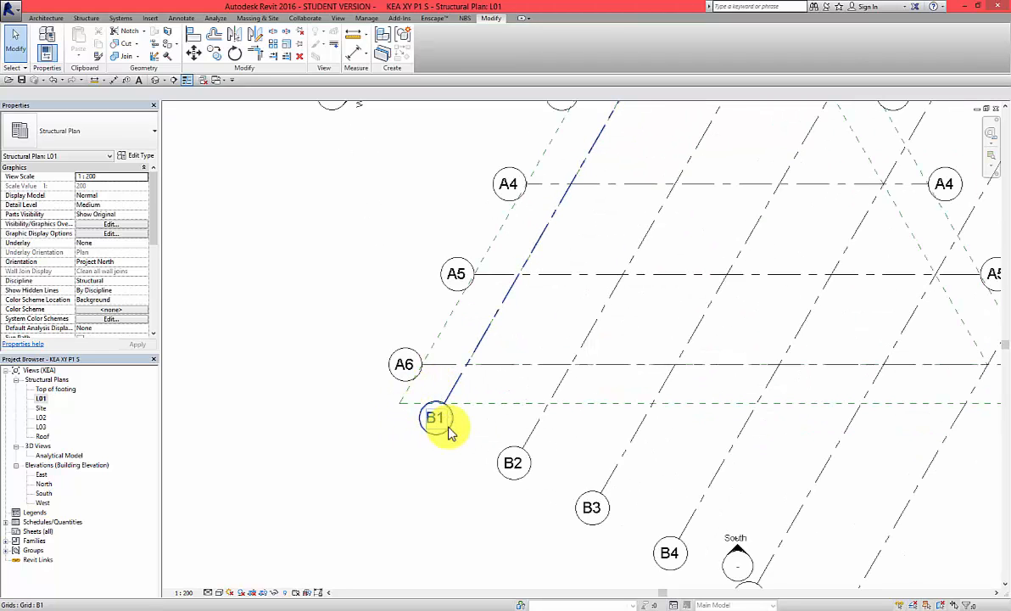
pyautogui.click(453, 393)
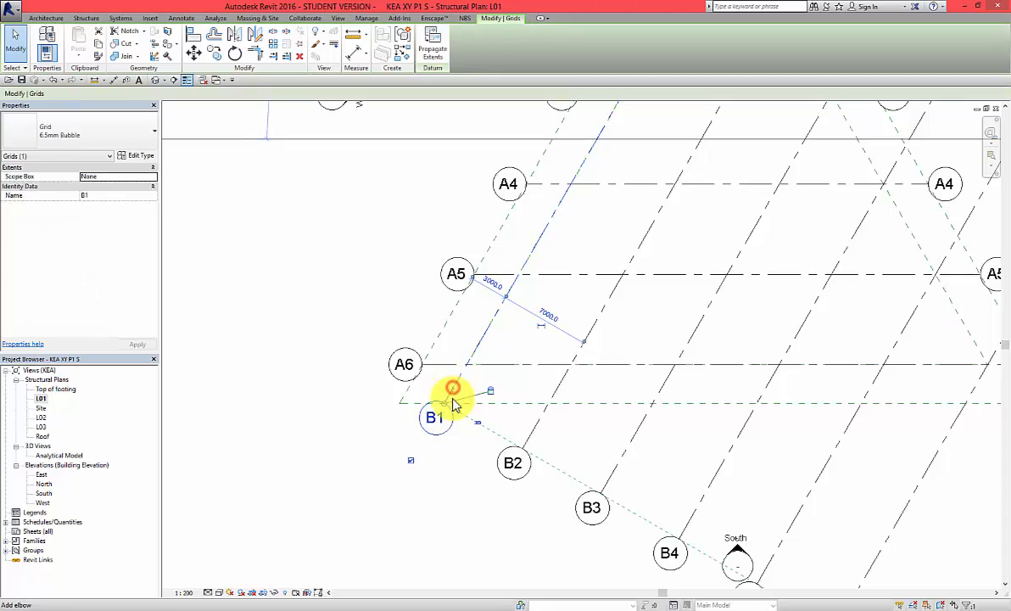
pyautogui.click(444, 463)
pyautogui.scroll(-3, 428, 424)
pyautogui.scroll(-3, 428, 424)
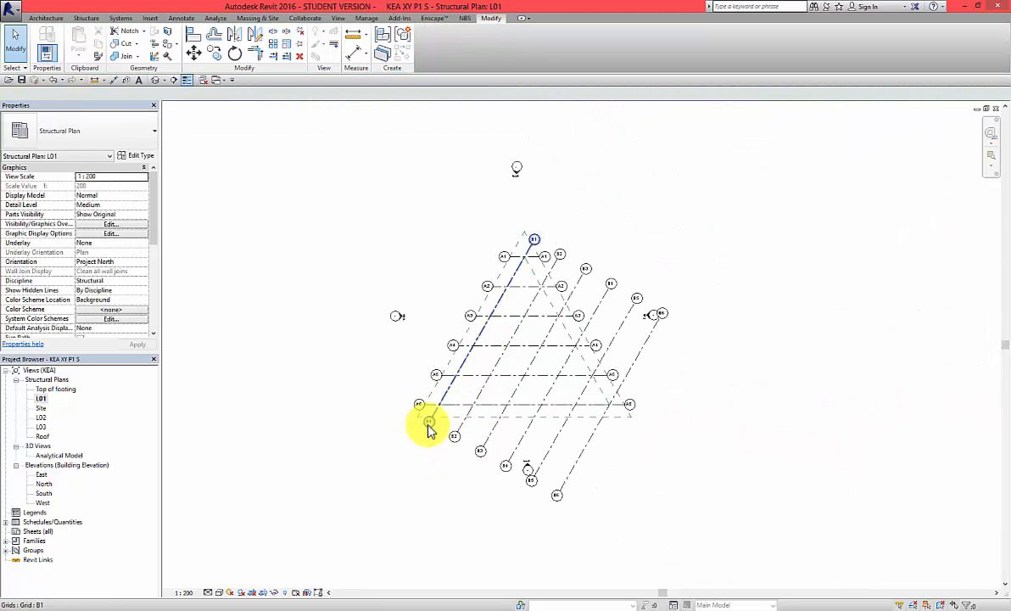
pyautogui.scroll(4, 430, 420)
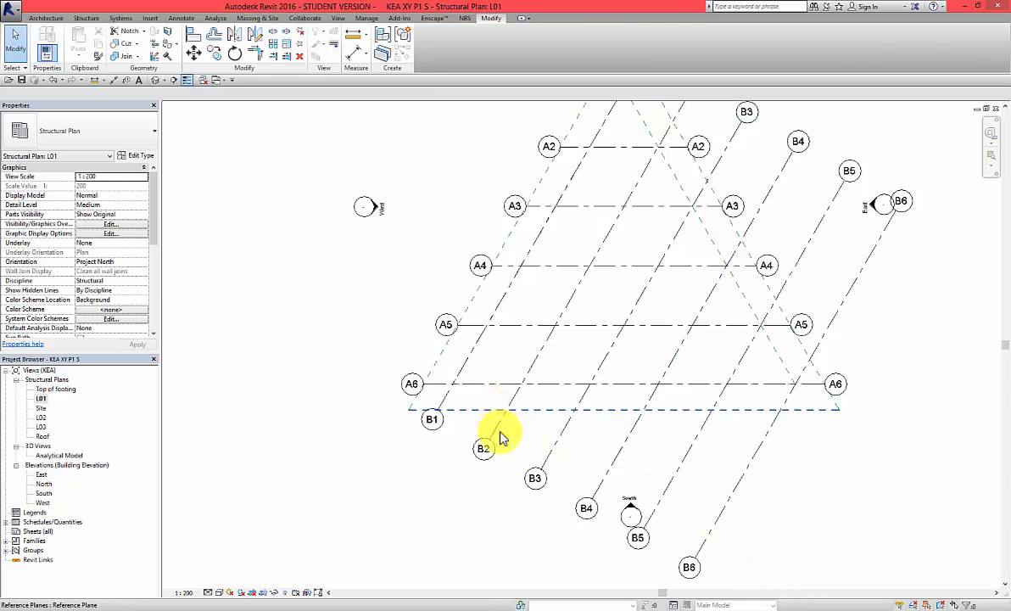
pyautogui.scroll(4, 498, 436)
pyautogui.scroll(-5, 391, 490)
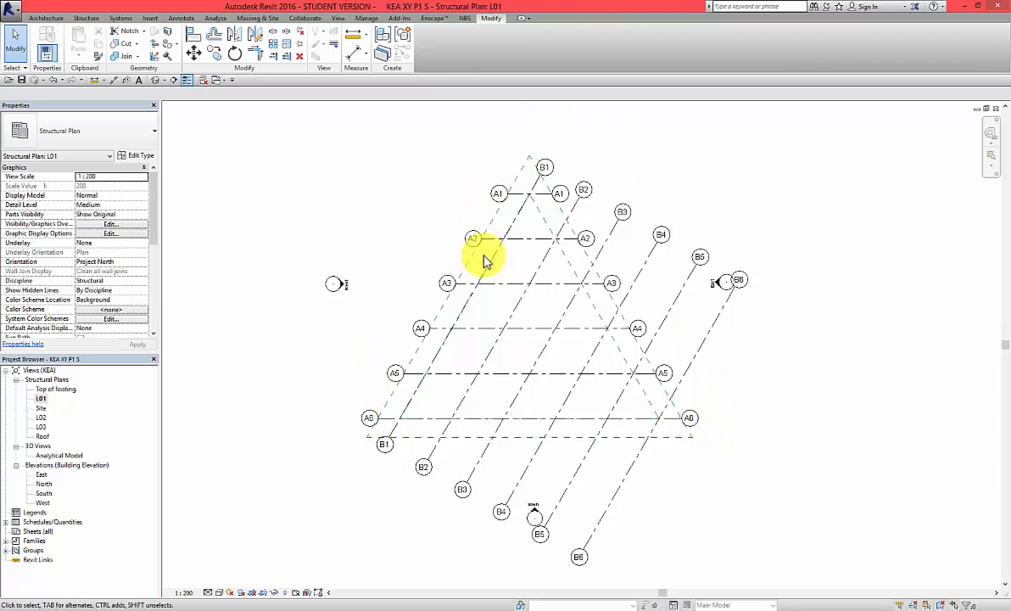
pyautogui.scroll(2, 417, 486)
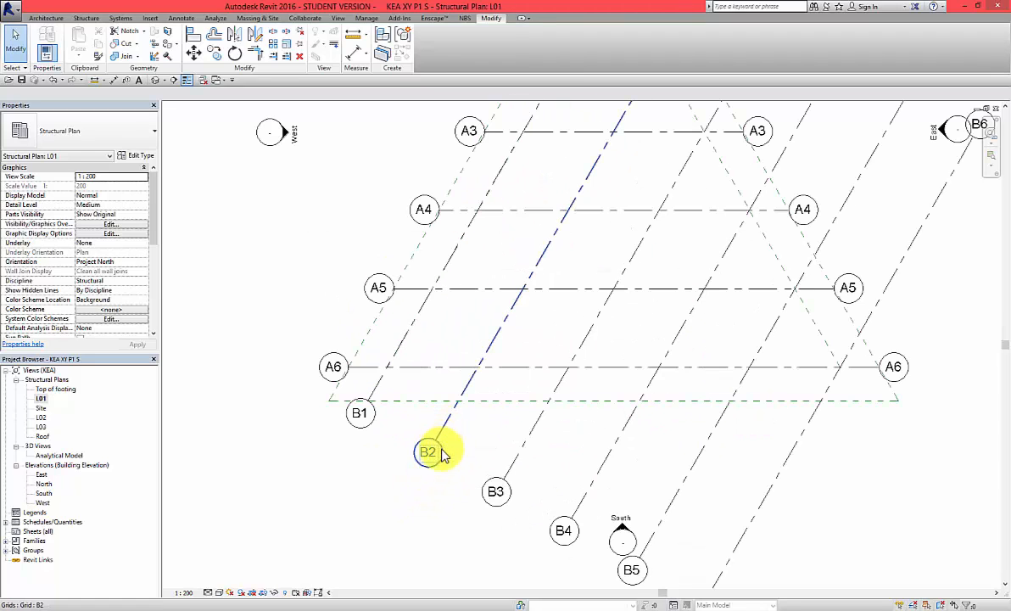
# Unlock the lower end of grid B2 from its neighbours and shorten it to the outer triangle's base line
pyautogui.click(449, 418)
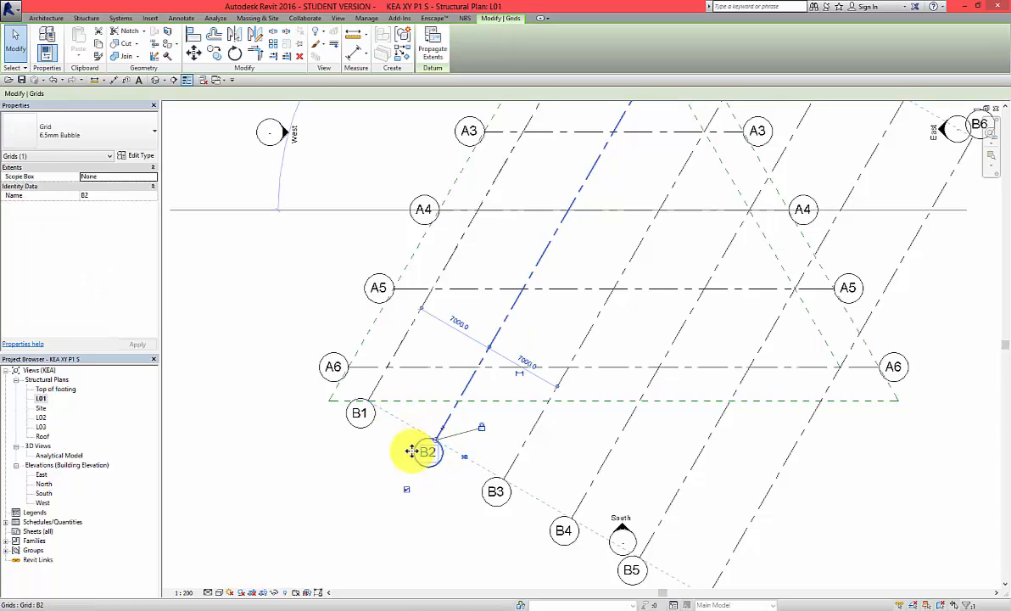
pyautogui.click(440, 488)
pyautogui.click(451, 414)
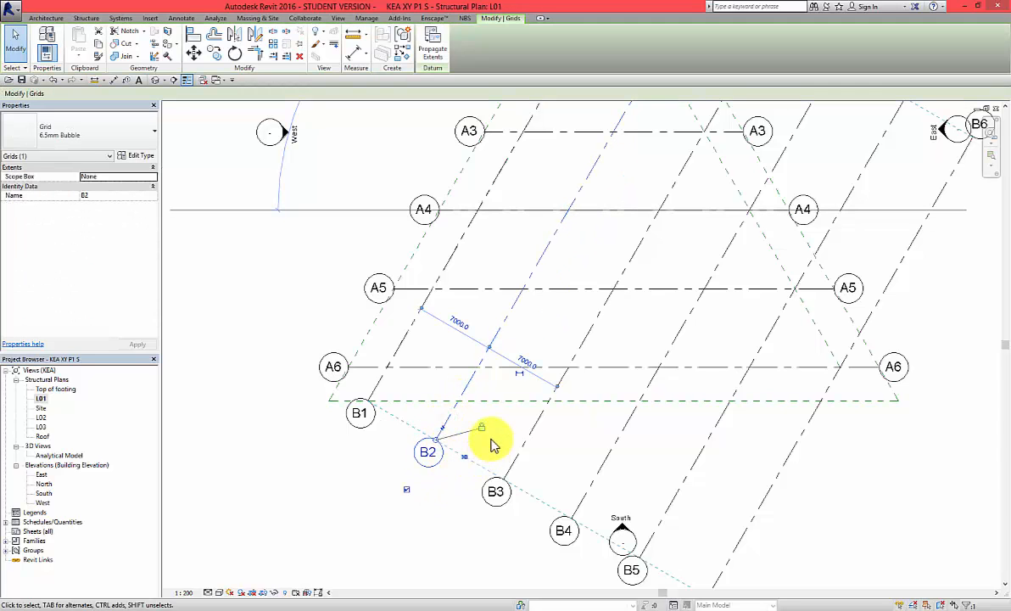
pyautogui.click(481, 425)
pyautogui.moveTo(436, 447); pyautogui.dragTo(461, 398)
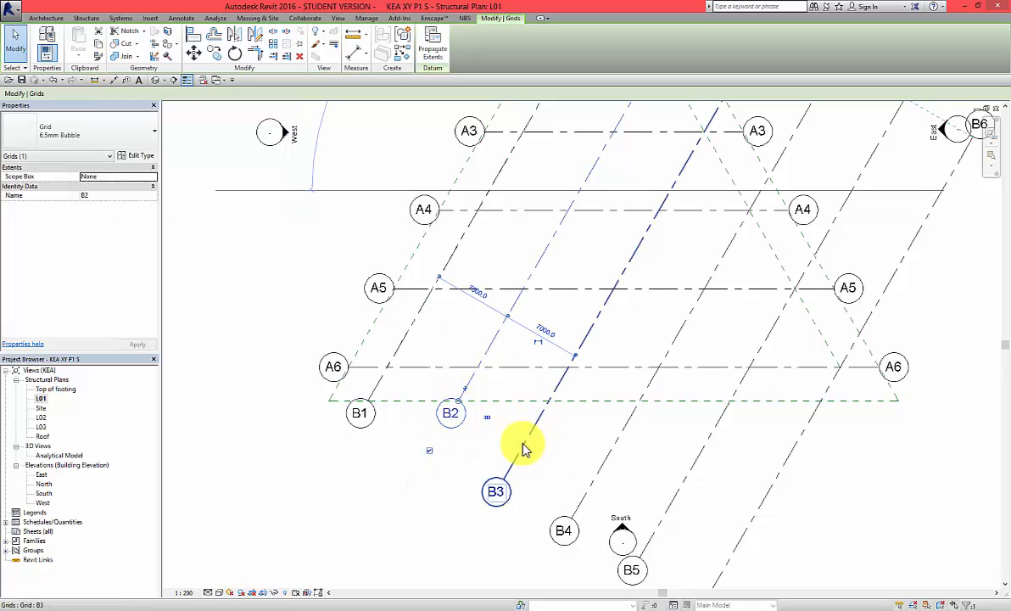
# Unlock the lower ends of grids B3 and B4 and shorten both to the outer triangle's base line
pyautogui.click(523, 442)
pyautogui.click(551, 465)
pyautogui.moveTo(509, 465); pyautogui.dragTo(544, 406)
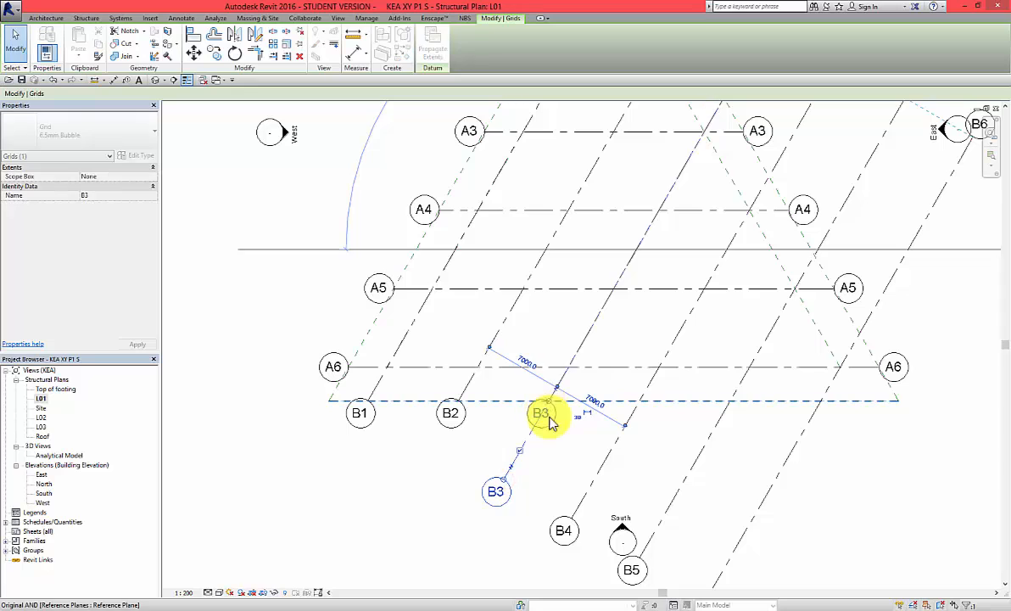
pyautogui.click(582, 504)
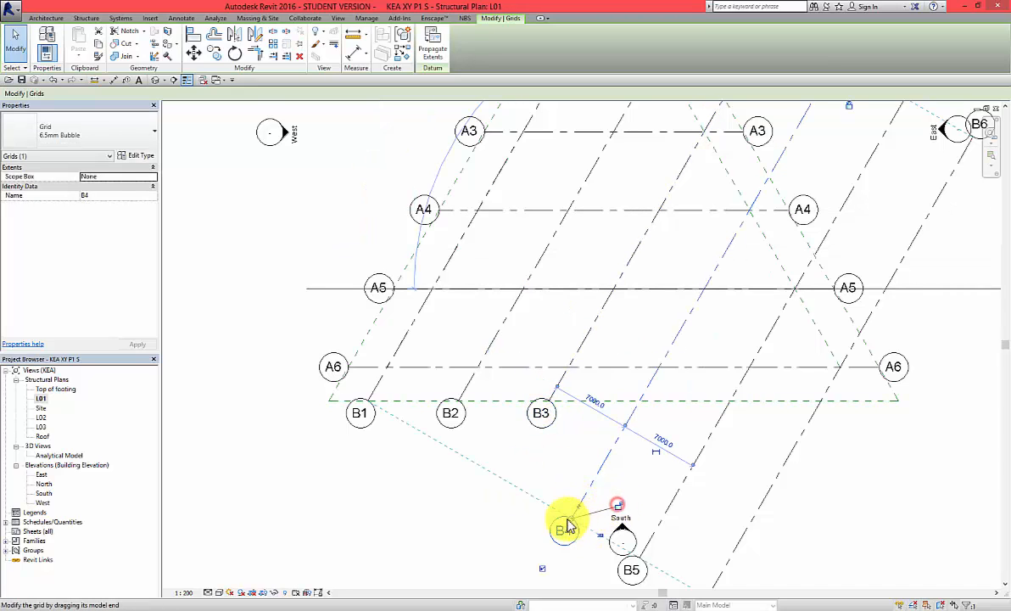
pyautogui.moveTo(571, 520); pyautogui.dragTo(638, 412)
# Unlock the lower ends of grids B5 and B6 and shorten both to the outer triangle's base line
pyautogui.scroll(-3, 501, 462)
pyautogui.scroll(3, 596, 485)
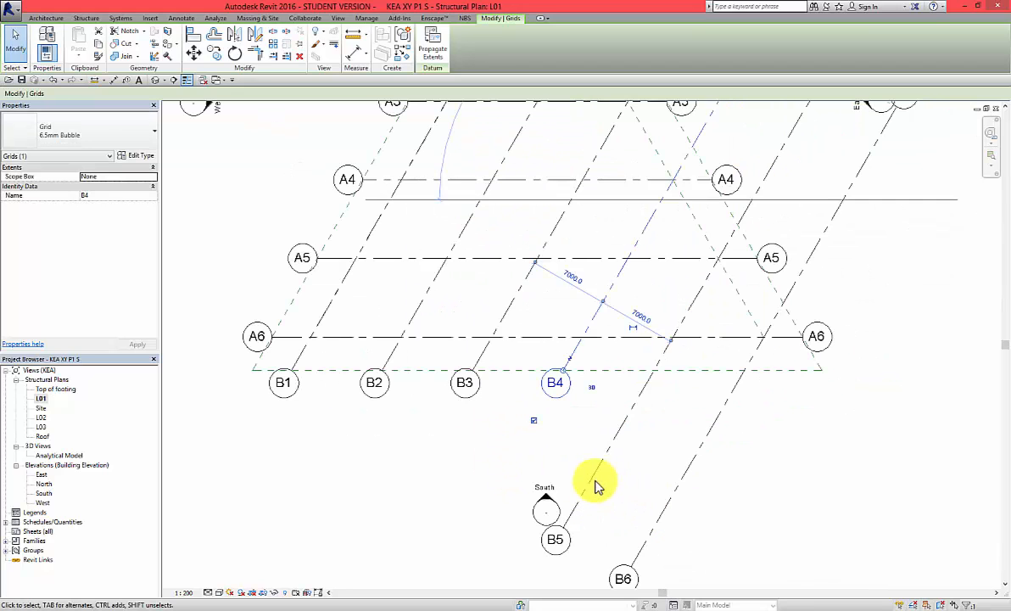
pyautogui.click(591, 479)
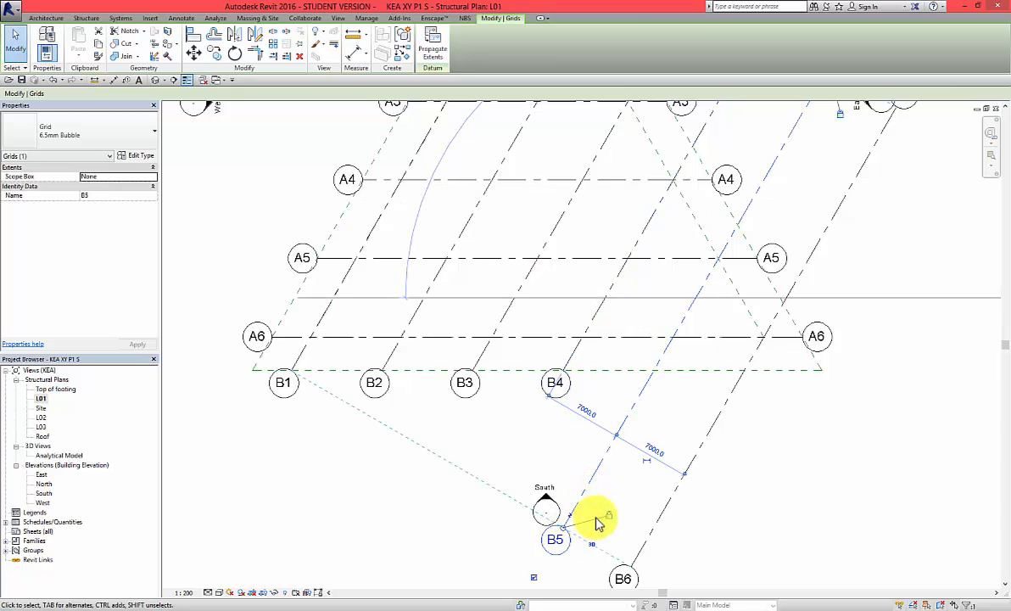
pyautogui.click(609, 517)
pyautogui.moveTo(563, 532); pyautogui.dragTo(658, 380)
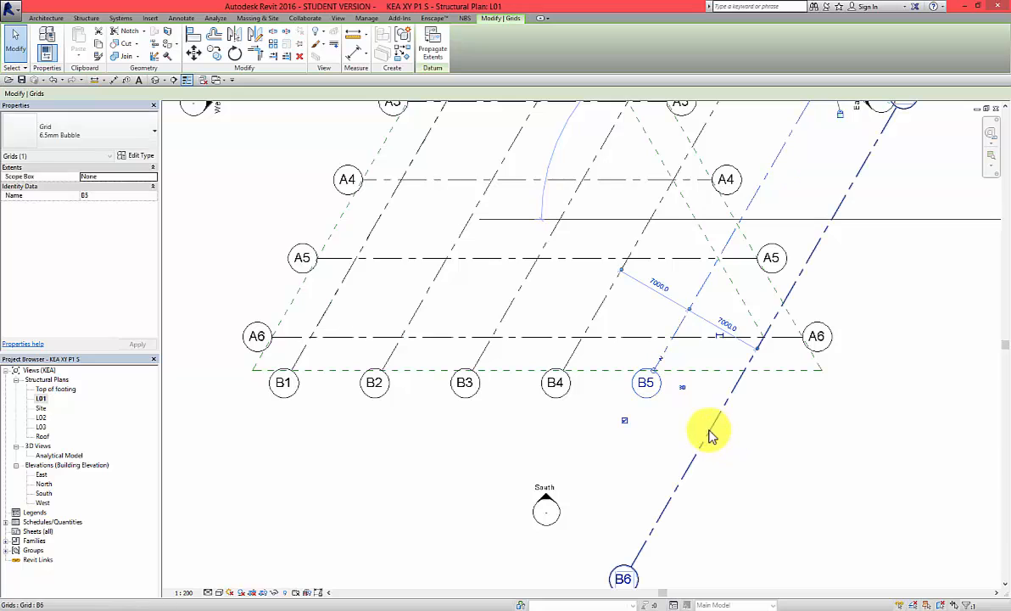
pyautogui.click(711, 431)
pyautogui.click(678, 556)
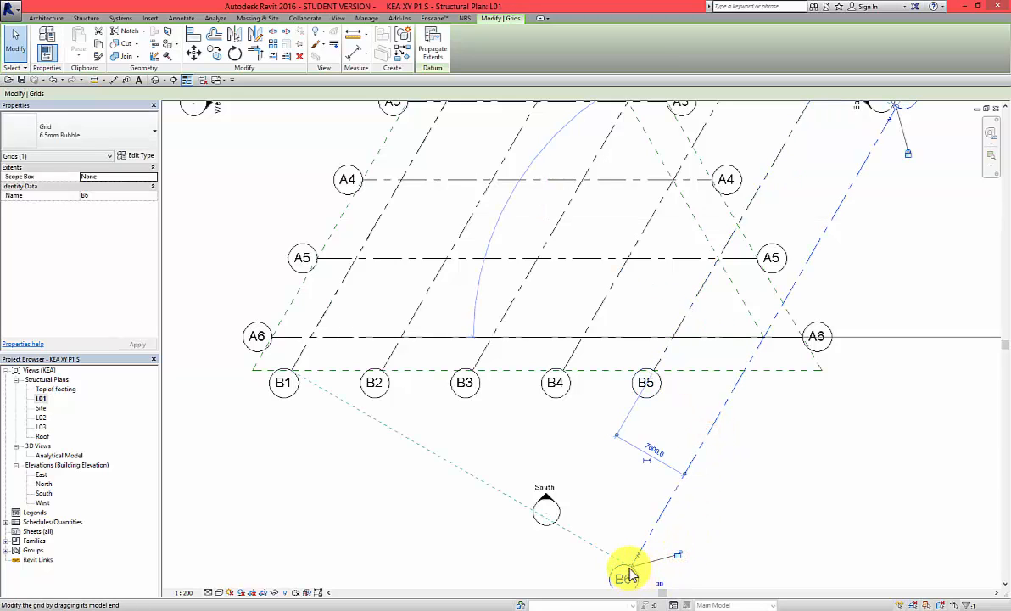
pyautogui.moveTo(629, 575); pyautogui.dragTo(716, 407)
# Unlock the upper ends of grids B6 and B5 and shorten both to the outer triangle's right sloping side
pyautogui.scroll(-2, 655, 469)
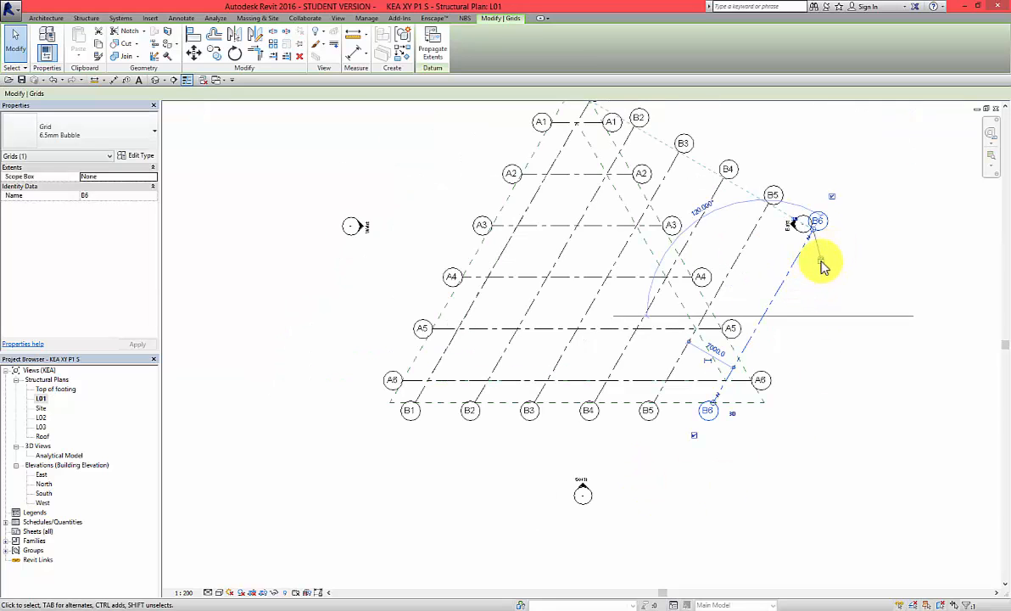
pyautogui.moveTo(816, 244); pyautogui.dragTo(742, 361)
pyautogui.click(747, 239)
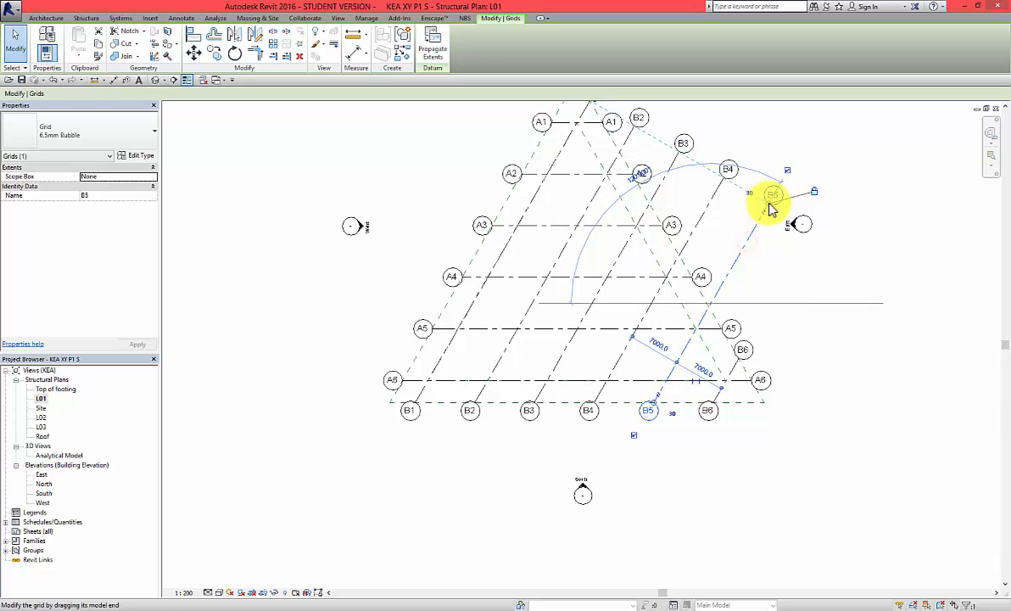
pyautogui.moveTo(770, 204); pyautogui.dragTo(712, 297)
pyautogui.click(816, 194)
# Unlock the upper ends of grids B4 and B3 and shorten both to the outer triangle's right sloping side
pyautogui.click(708, 213)
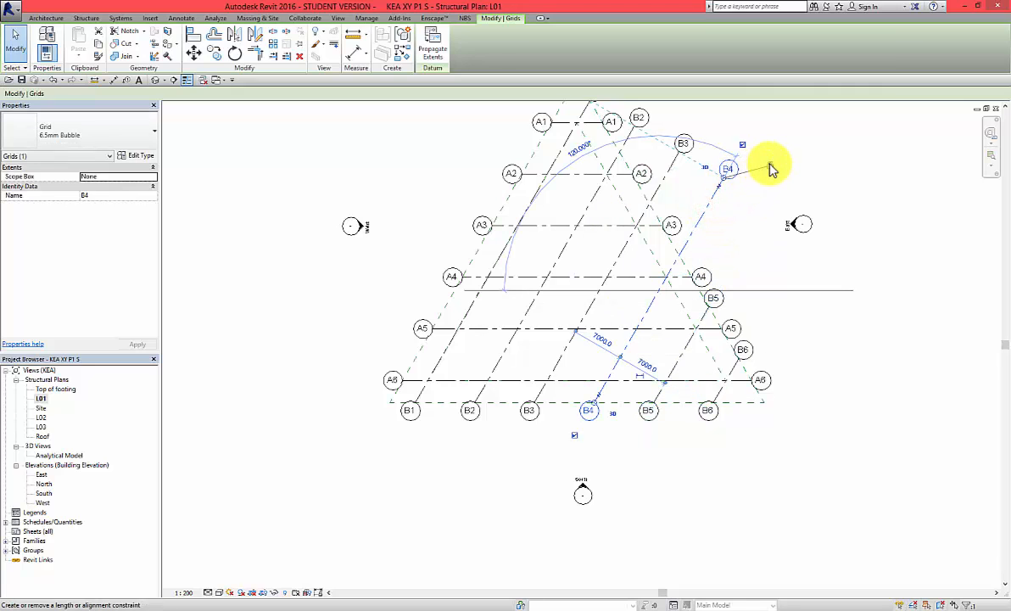
pyautogui.click(770, 163)
pyautogui.moveTo(727, 184); pyautogui.dragTo(677, 252)
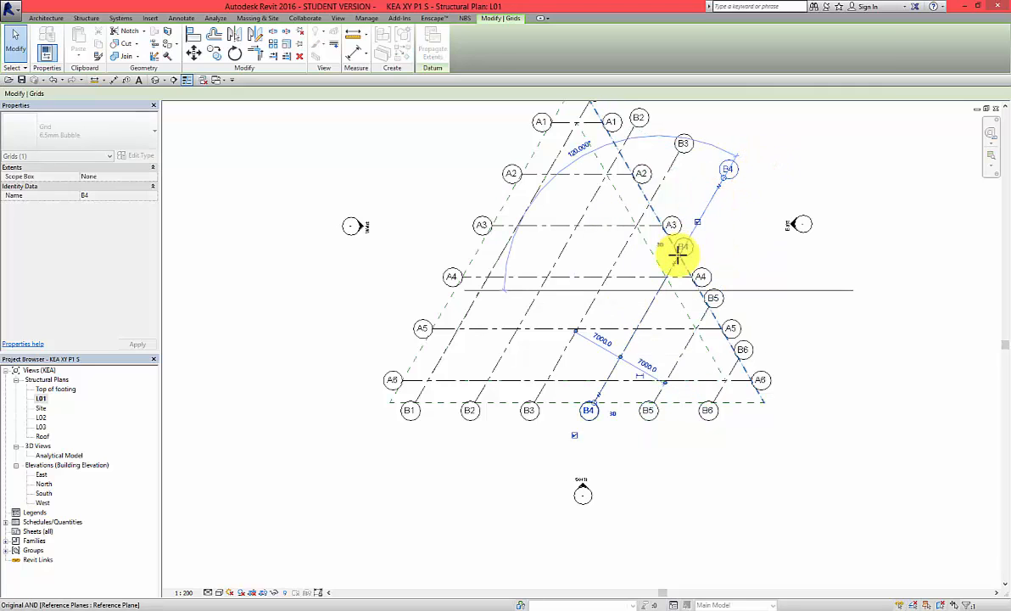
pyautogui.click(674, 166)
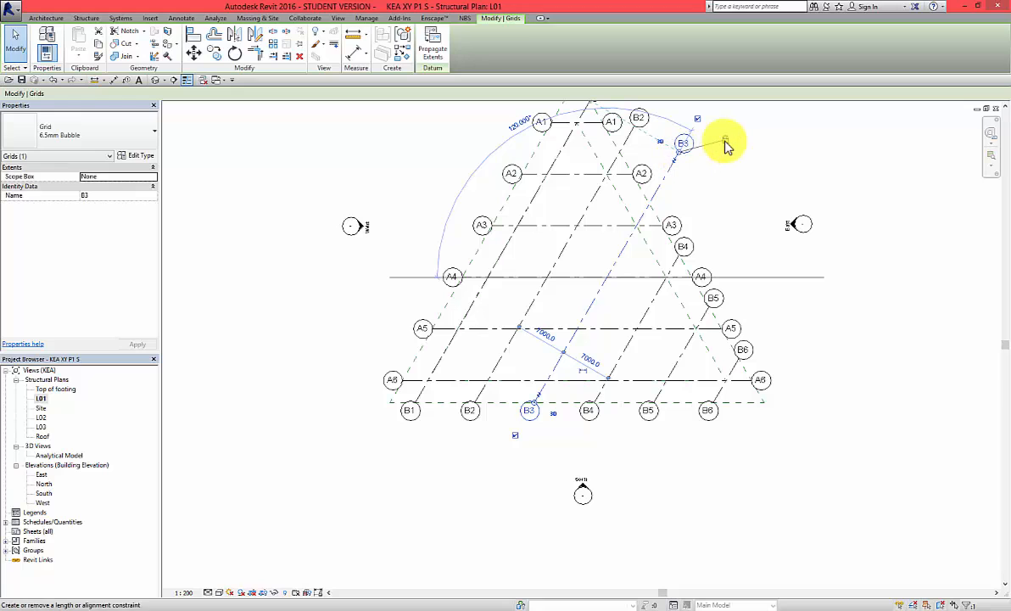
pyautogui.click(725, 140)
pyautogui.moveTo(683, 161); pyautogui.dragTo(653, 200)
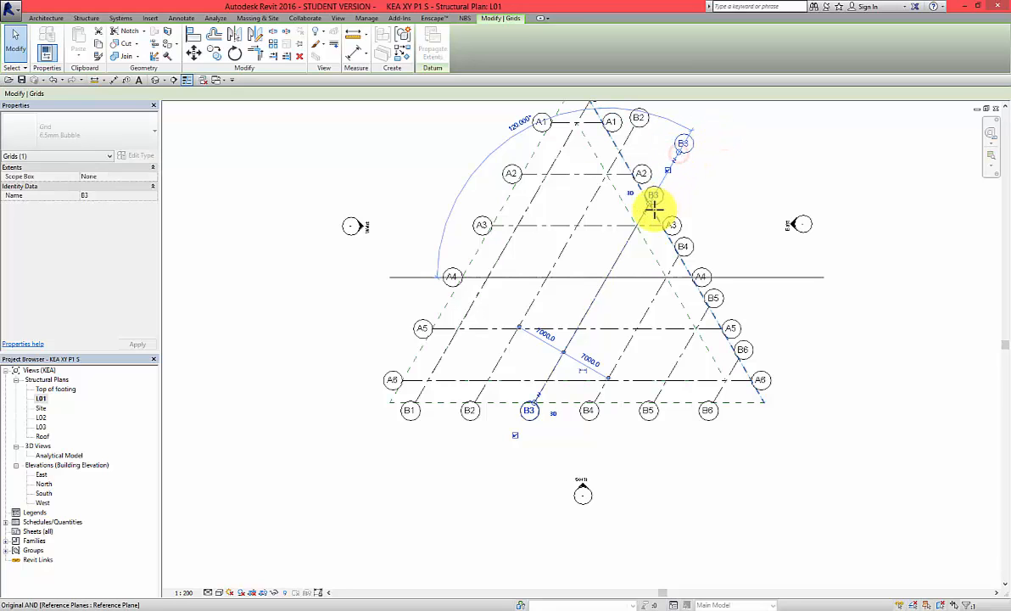
# Unlock the upper end of grid B2, shorten it to the outer triangle's right sloping side, and deselect it
pyautogui.scroll(-3, 668, 334)
pyautogui.scroll(5, 625, 177)
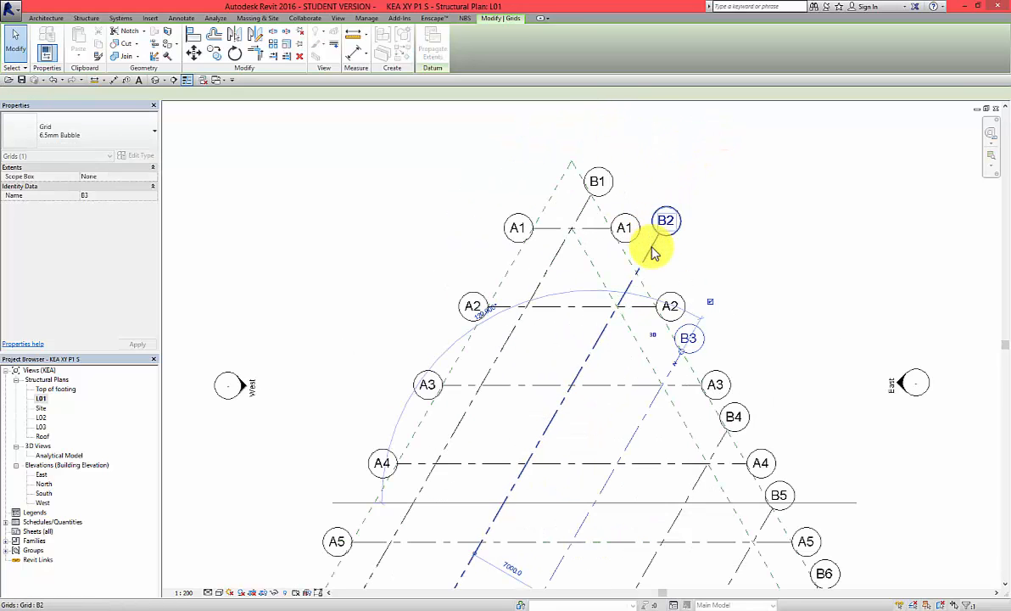
pyautogui.click(672, 229)
pyautogui.click(705, 222)
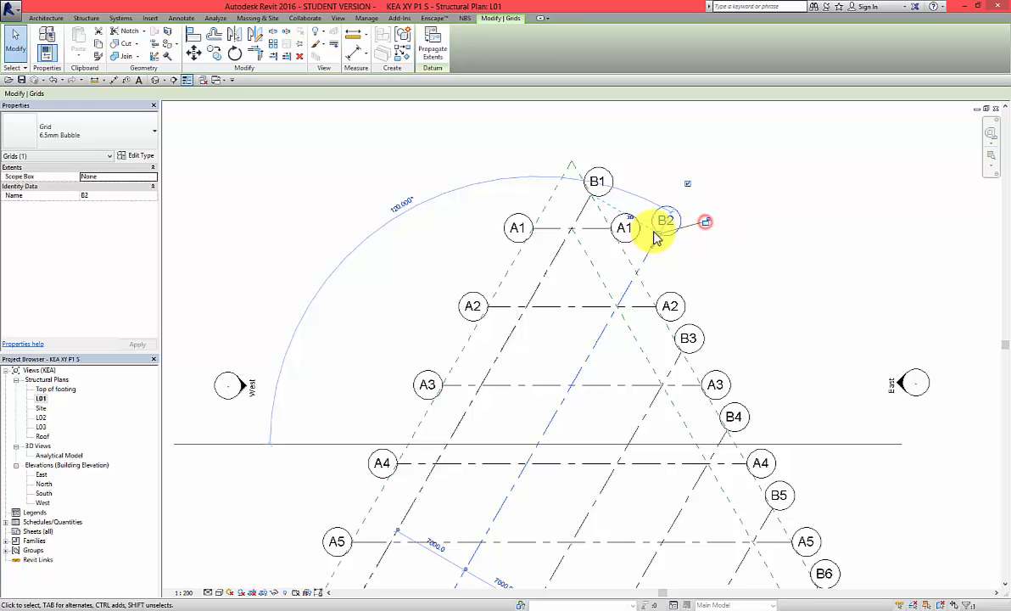
pyautogui.moveTo(654, 241); pyautogui.dragTo(636, 270)
pyautogui.click(717, 255)
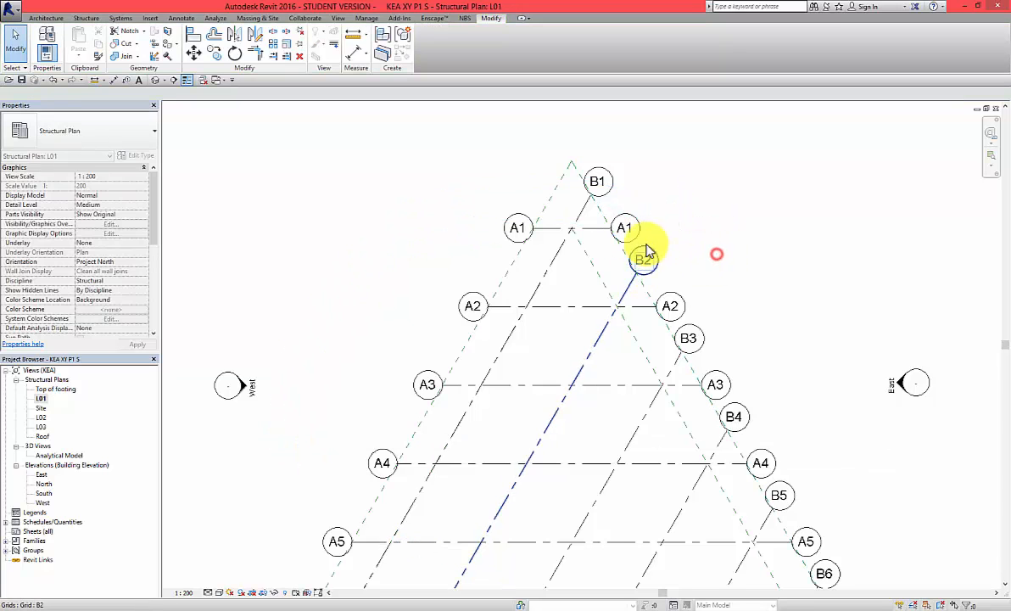
# Create a grid similar to B1 along the inner triangle's right sloping side, from below A1 to just above A6, and end the command
pyautogui.scroll(-4, 616, 241)
pyautogui.scroll(2, 670, 325)
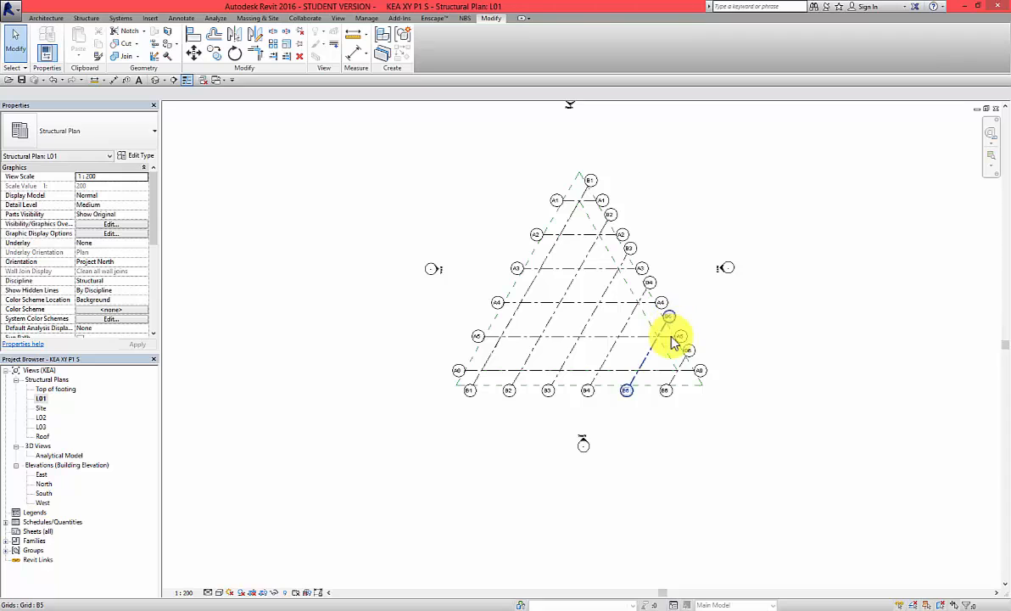
pyautogui.scroll(2, 529, 252)
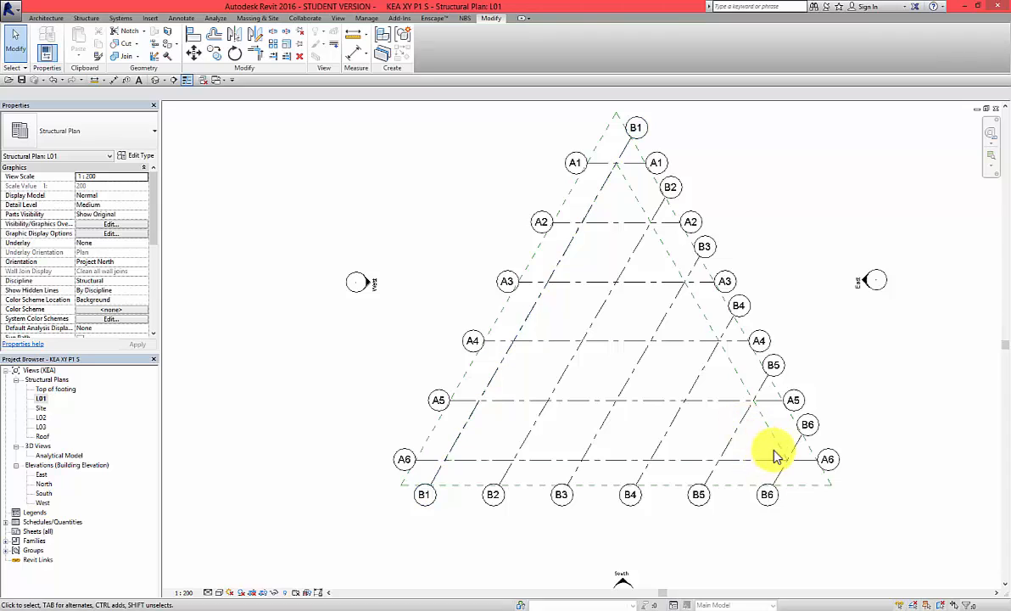
pyautogui.click(624, 153)
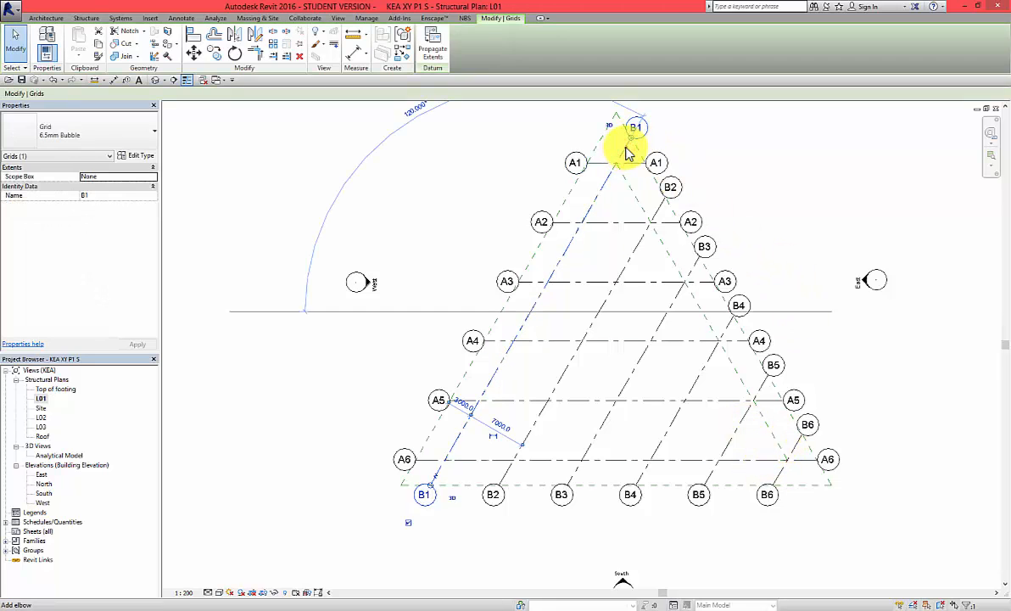
pyautogui.rightClick(622, 156)
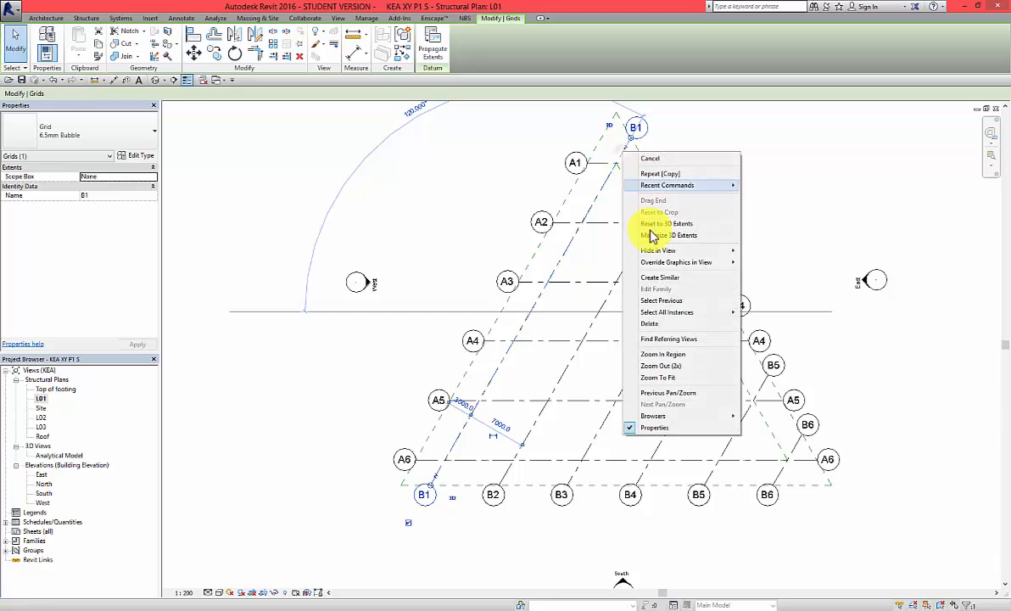
pyautogui.click(666, 272)
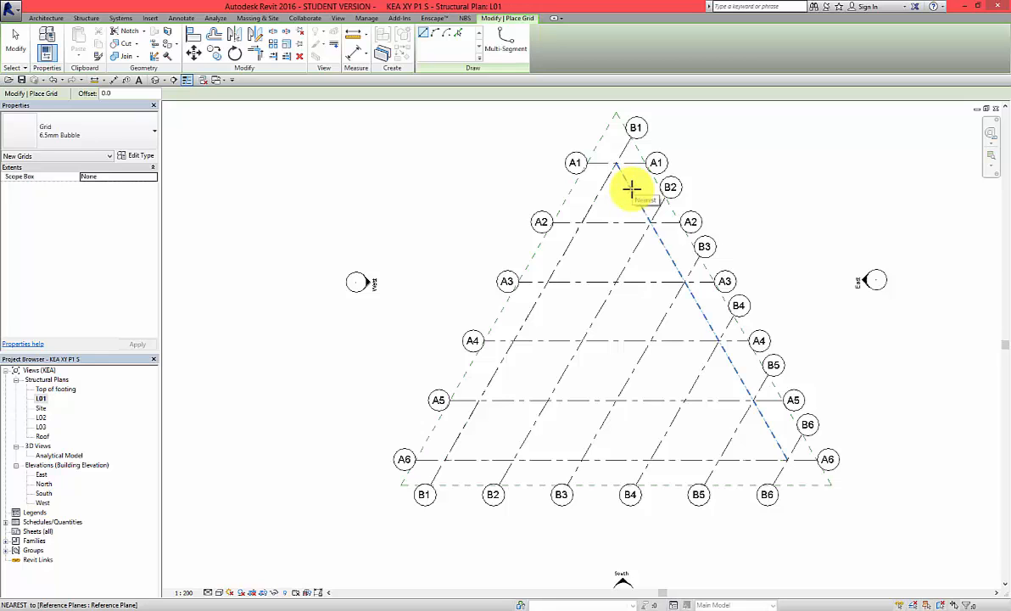
pyautogui.click(631, 190)
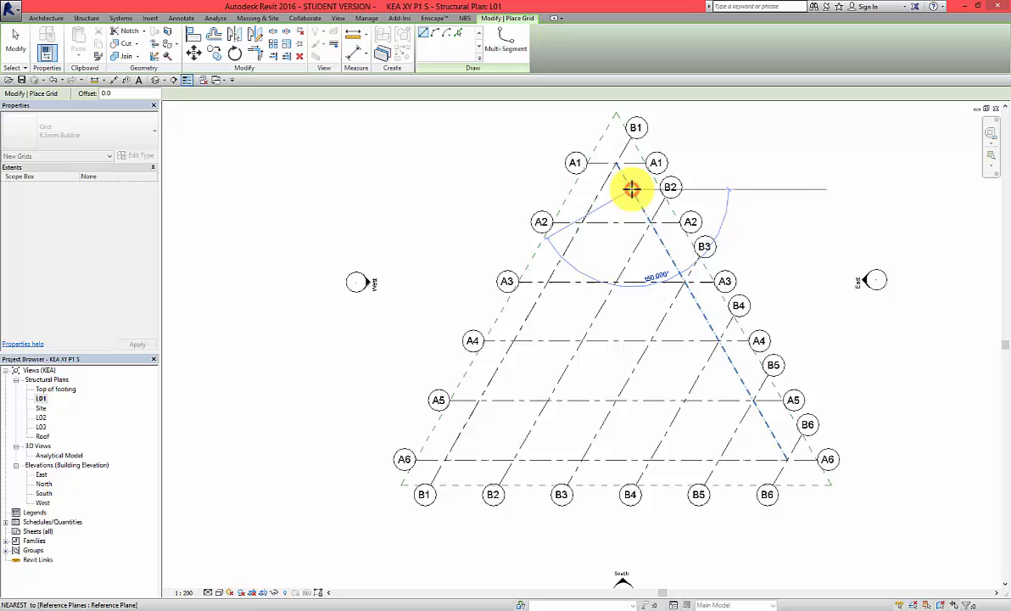
pyautogui.click(777, 436)
pyautogui.press('Escape')
pyautogui.press('Escape')
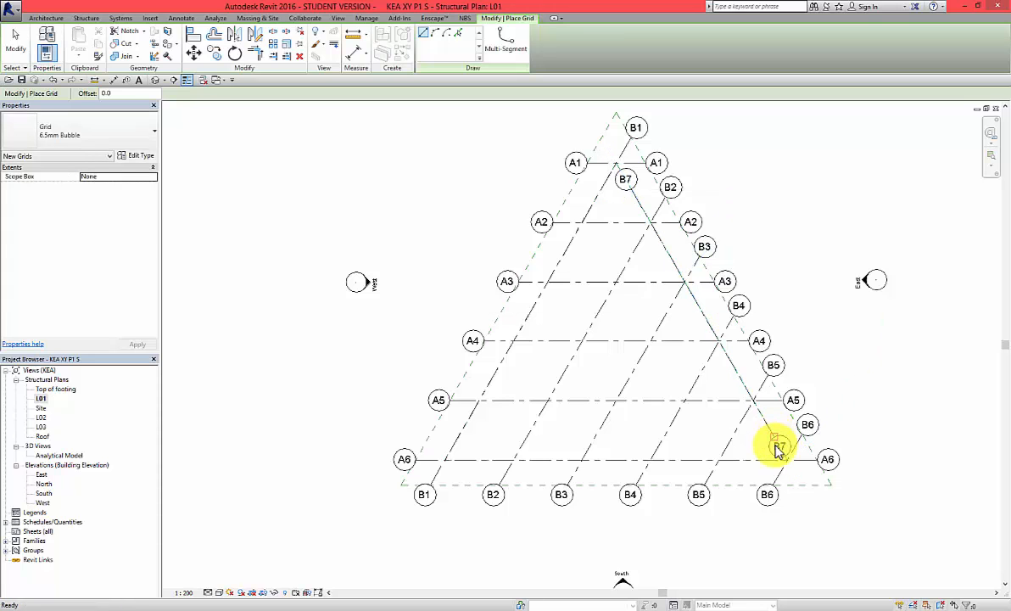
# Extend both ends of grid B7 to the outer triangle's left sloping side and its base, and deselect the grid
pyautogui.click(780, 441)
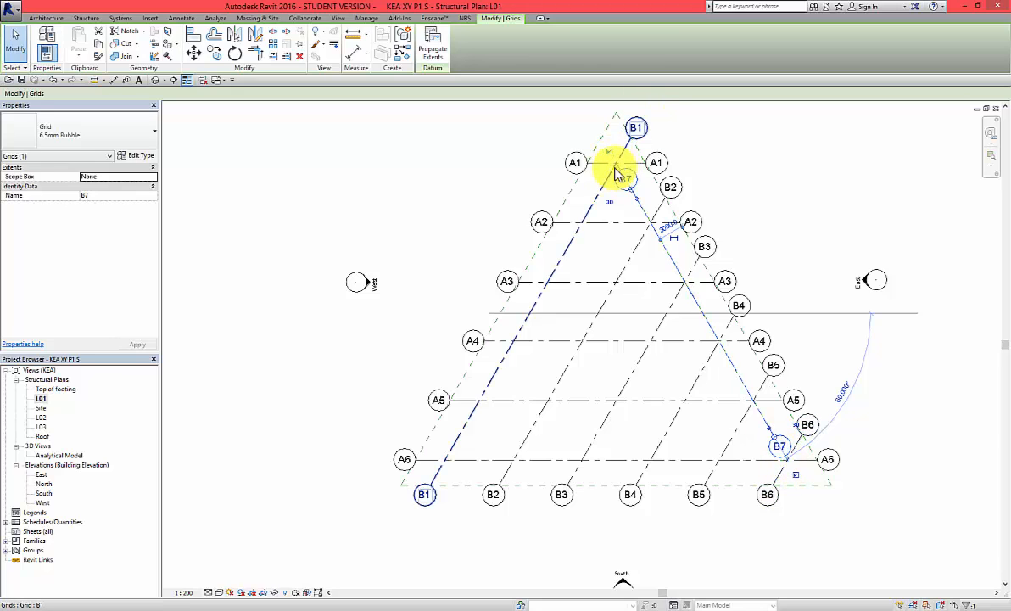
pyautogui.moveTo(632, 196); pyautogui.dragTo(605, 134)
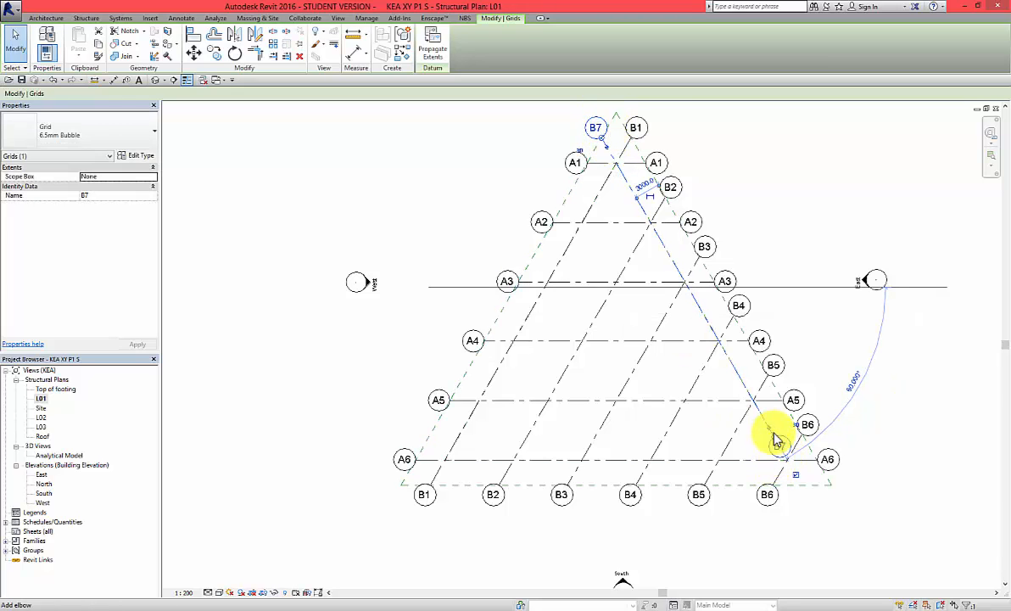
pyautogui.moveTo(778, 442); pyautogui.dragTo(806, 494)
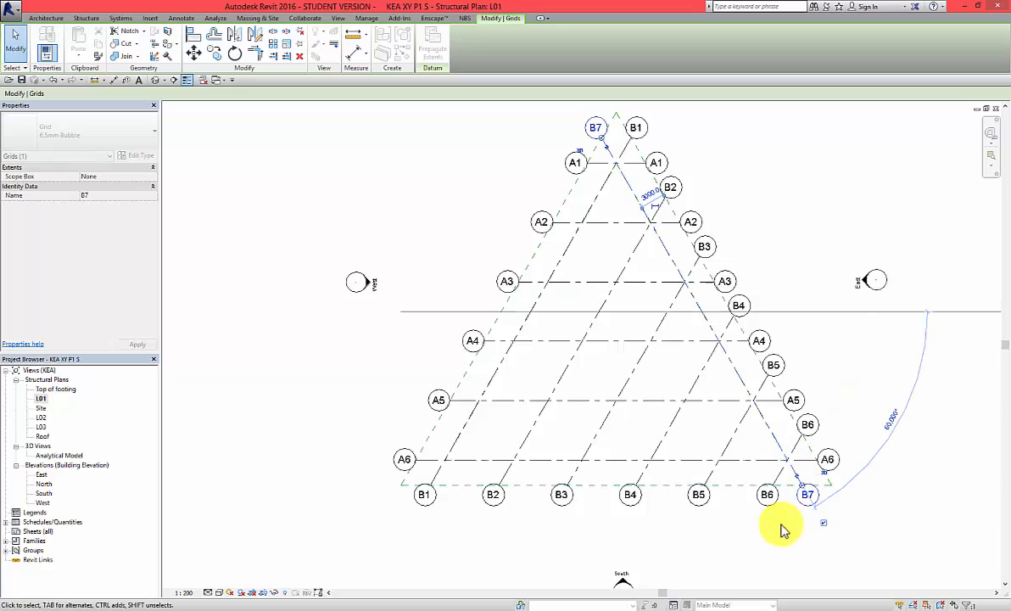
pyautogui.click(785, 524)
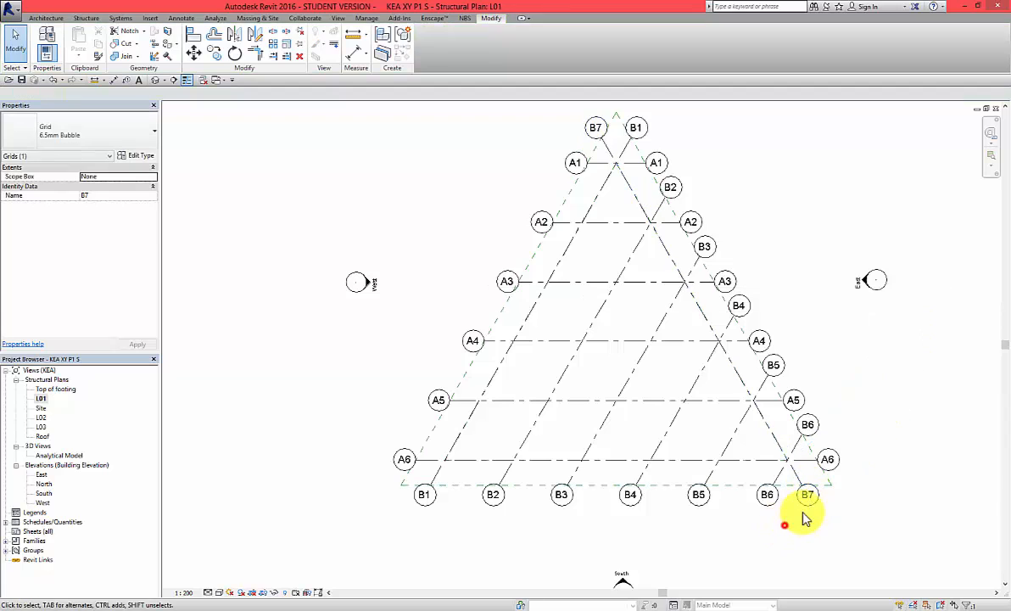
# Rename grid B7 as C1 and deselect it
pyautogui.doubleClick(597, 128)
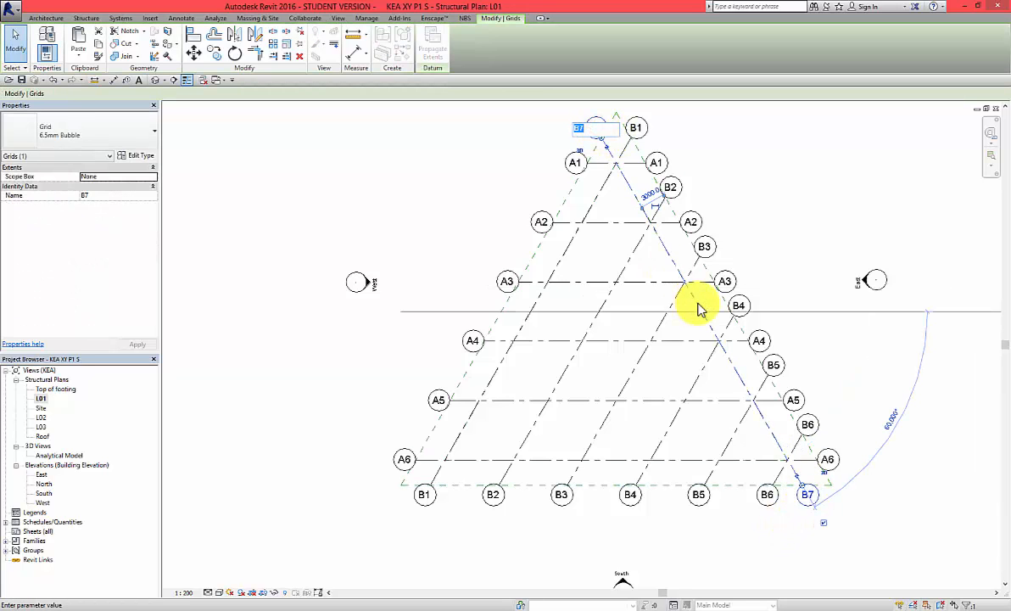
pyautogui.press('Return')
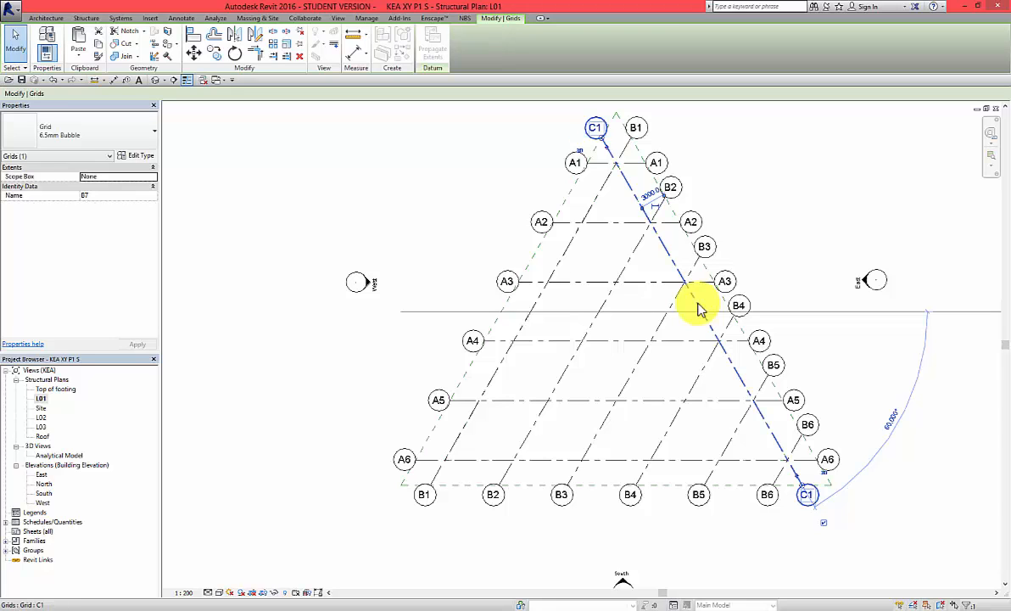
pyautogui.click(816, 242)
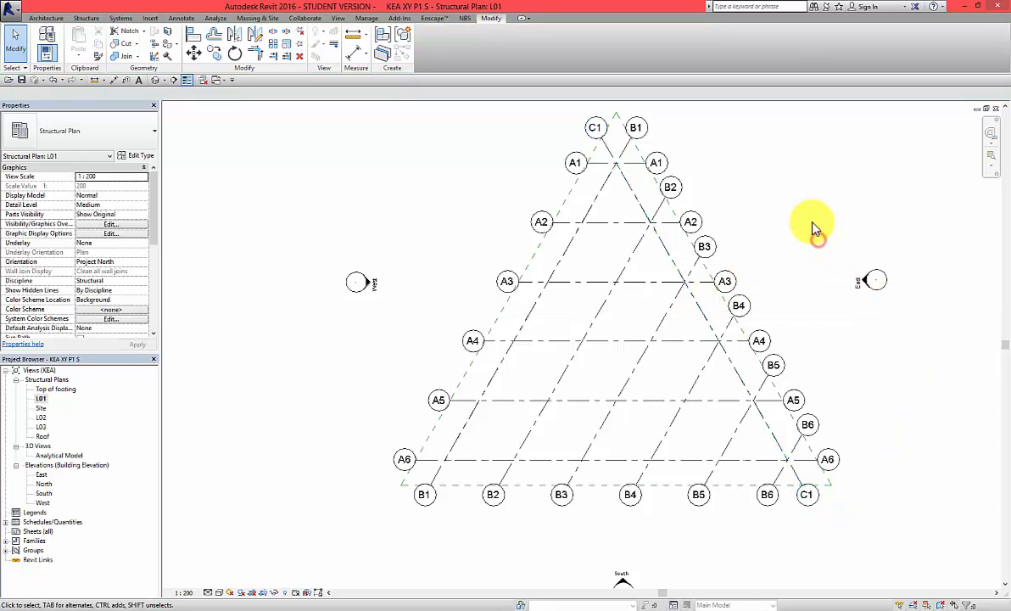
# Copy grid C1 in constrained multiple mode, placing two parallel grids towards the triangle's lower-left corner at 7000 spacing
pyautogui.click(611, 153)
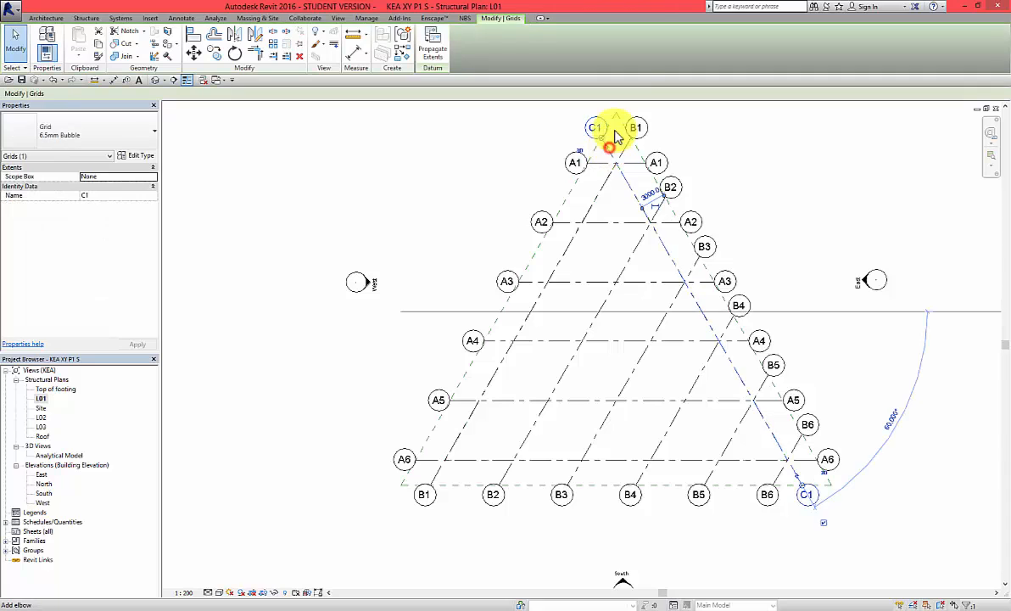
pyautogui.click(214, 54)
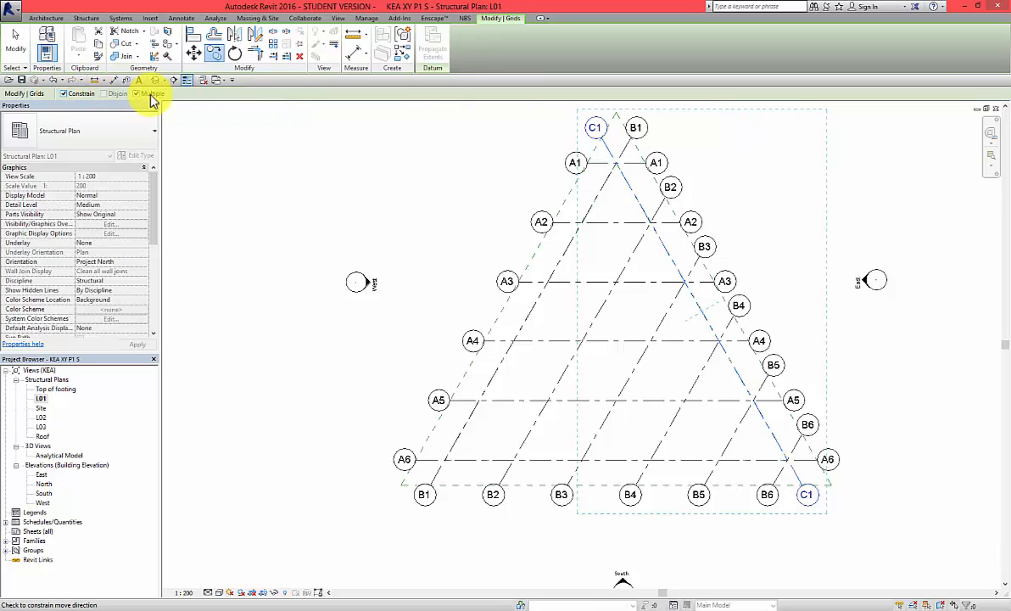
pyautogui.click(706, 321)
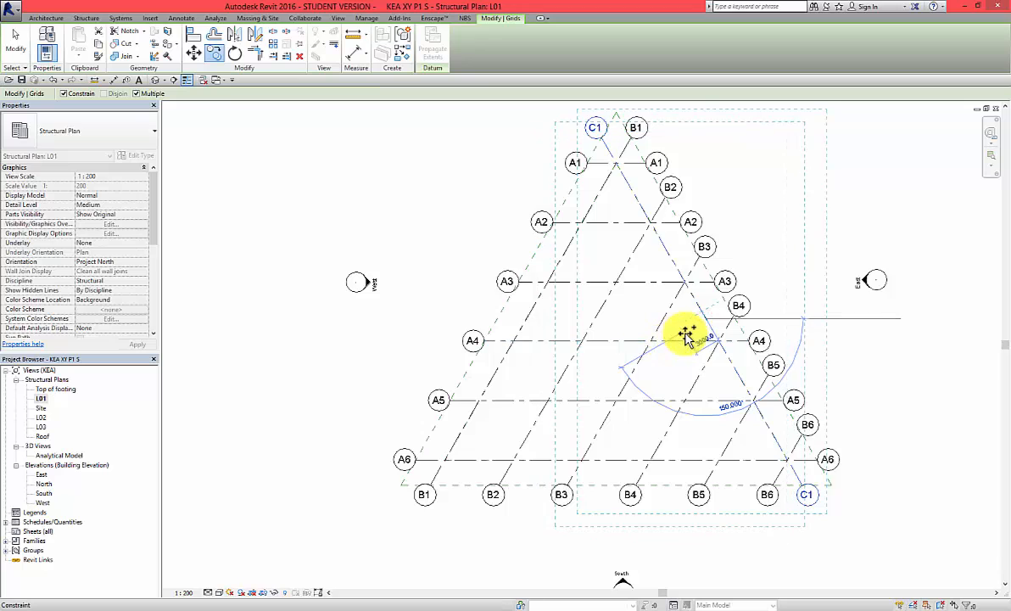
pyautogui.scroll(3, 679, 339)
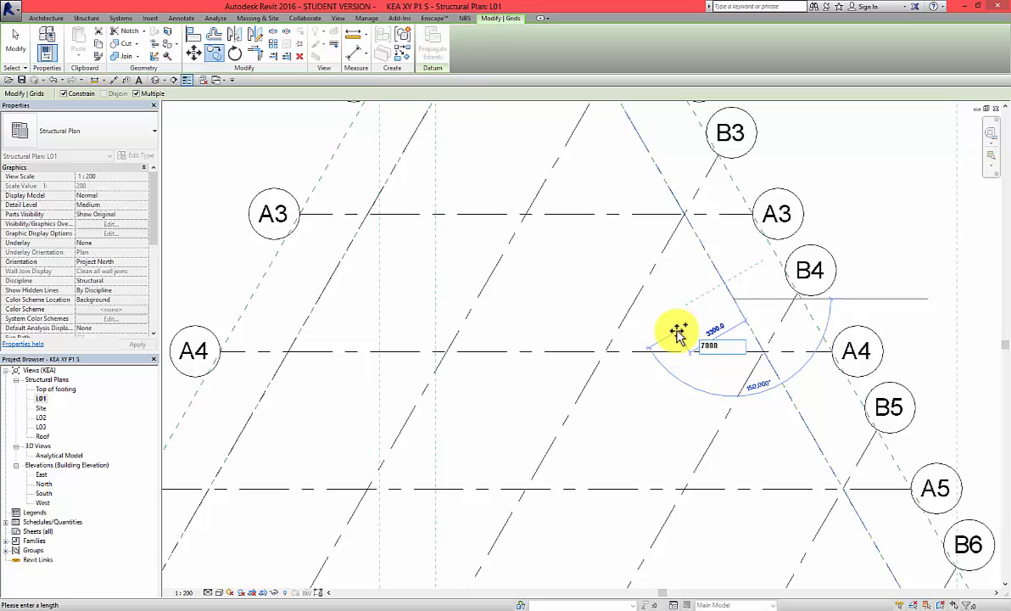
pyautogui.press('Return')
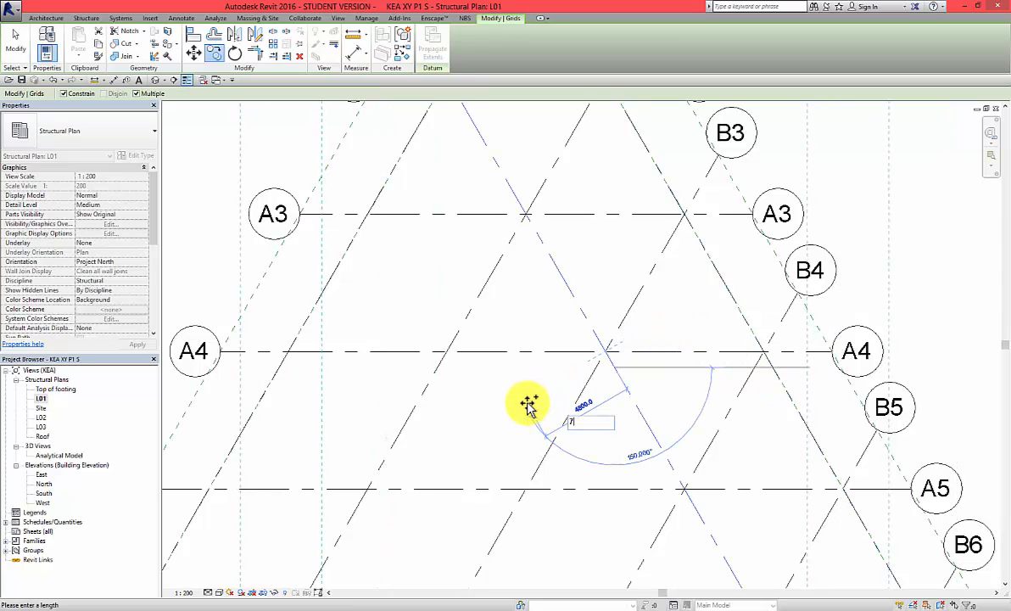
pyautogui.press('Return')
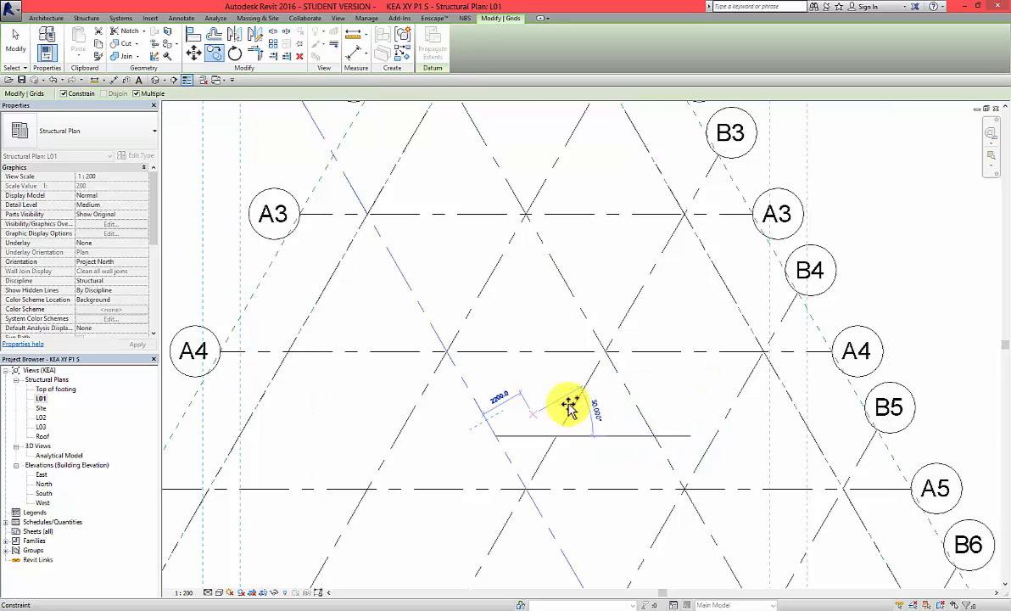
# Place three more grid copies towards the lower-left corner at 7000 spacing and end the copying
pyautogui.scroll(-3, 643, 243)
pyautogui.scroll(3, 525, 357)
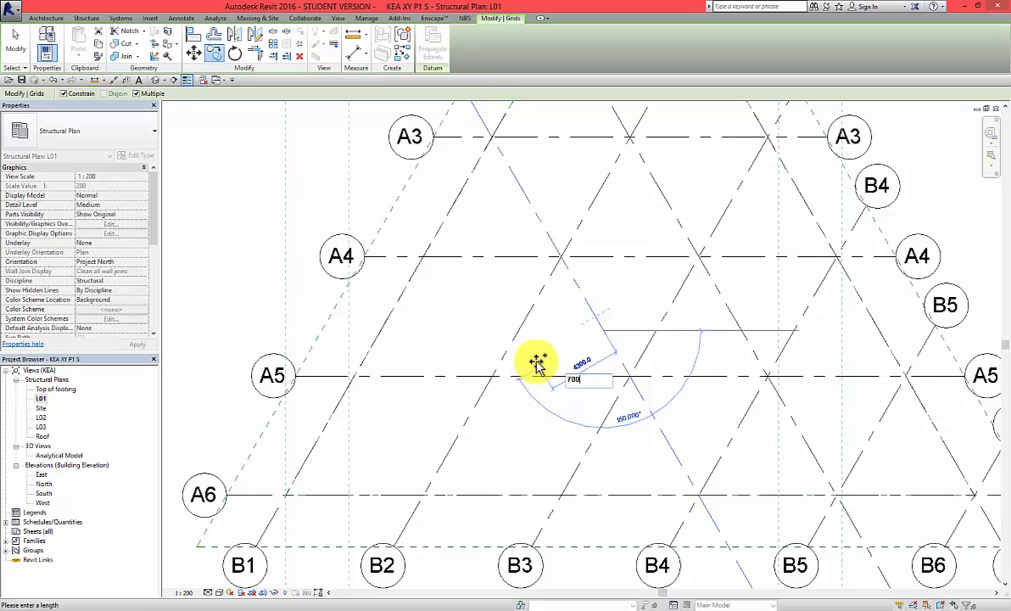
pyautogui.press('Return')
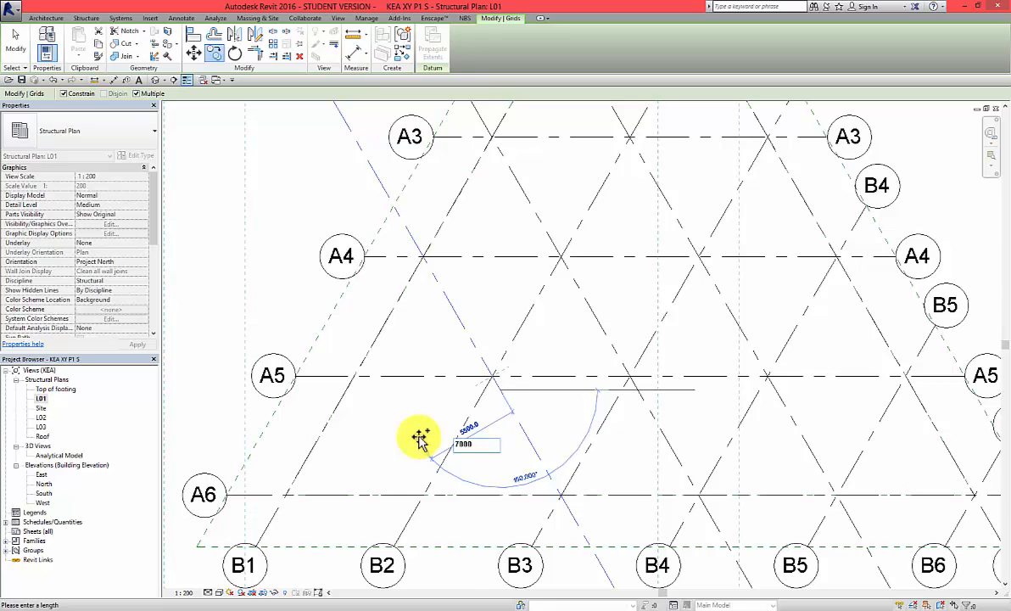
pyautogui.press('Return')
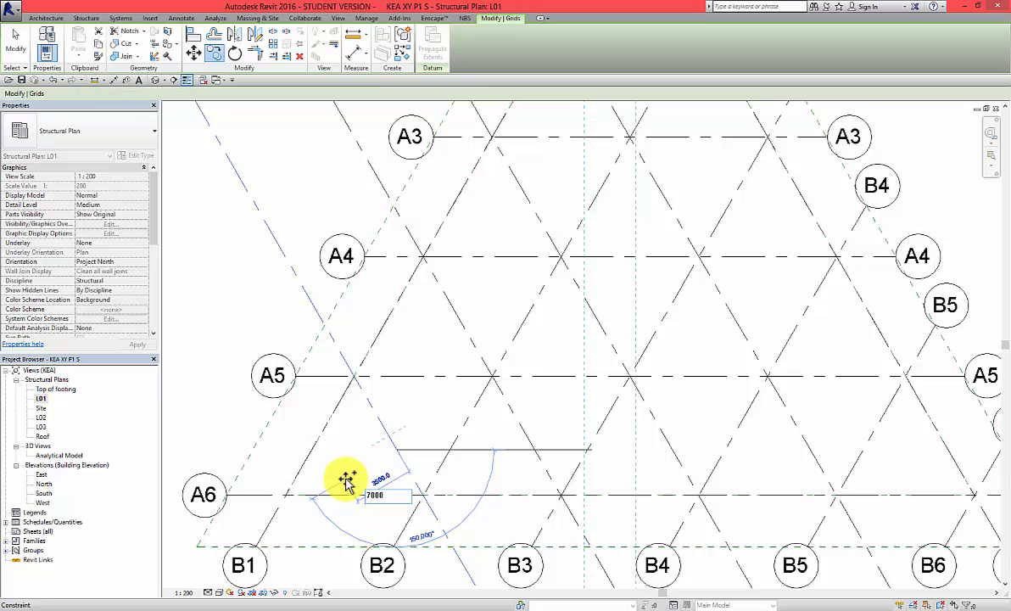
pyautogui.press('Return')
pyautogui.press('Escape')
pyautogui.press('Escape')
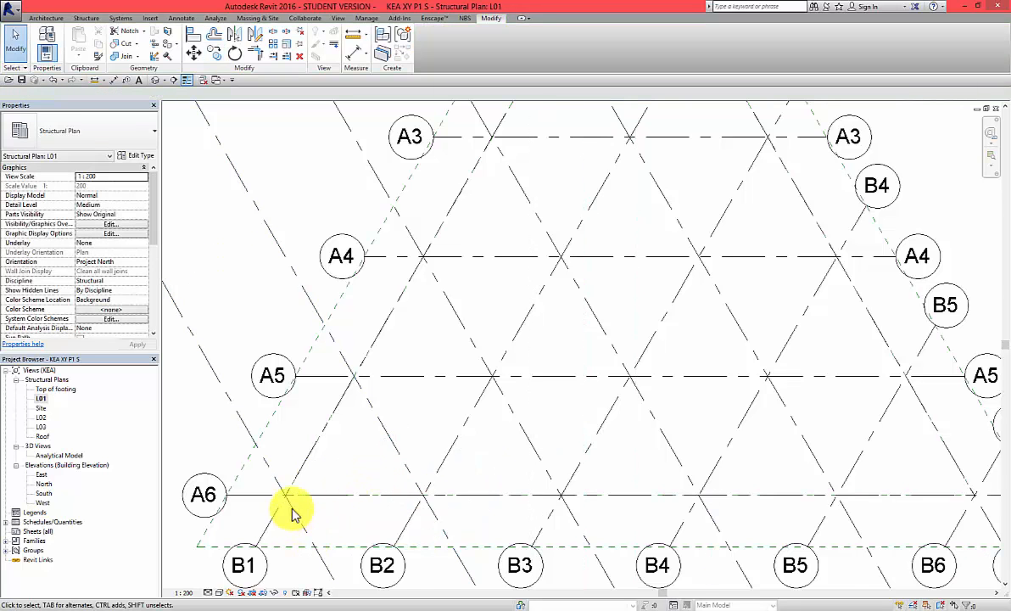
# Examine how the grids intersect along A6 at the inner triangle's lower-left and lower-right corners
pyautogui.scroll(6, 280, 500)
pyautogui.scroll(-5, 271, 462)
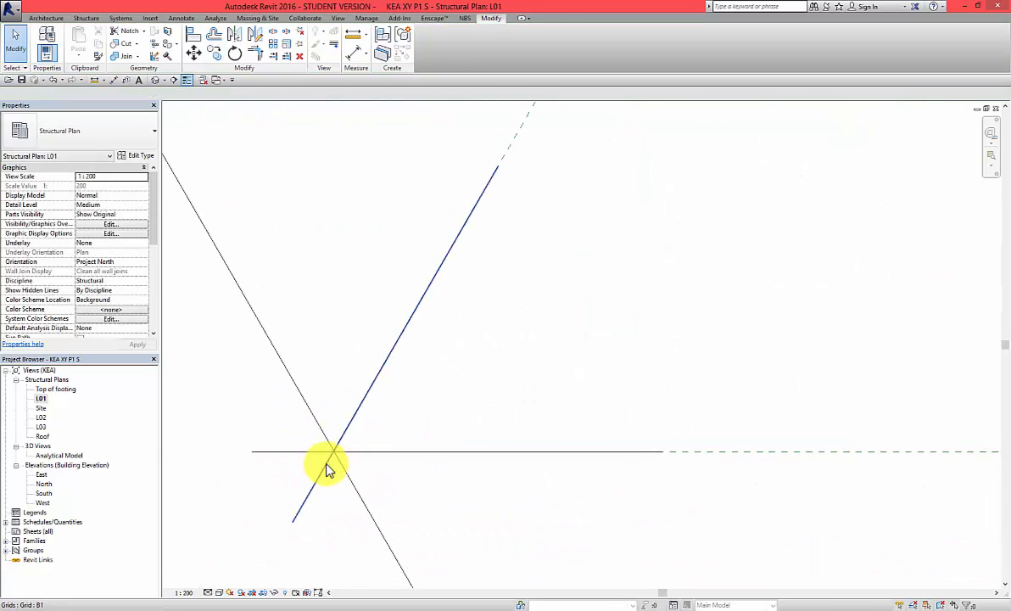
pyautogui.scroll(-8, 333, 450)
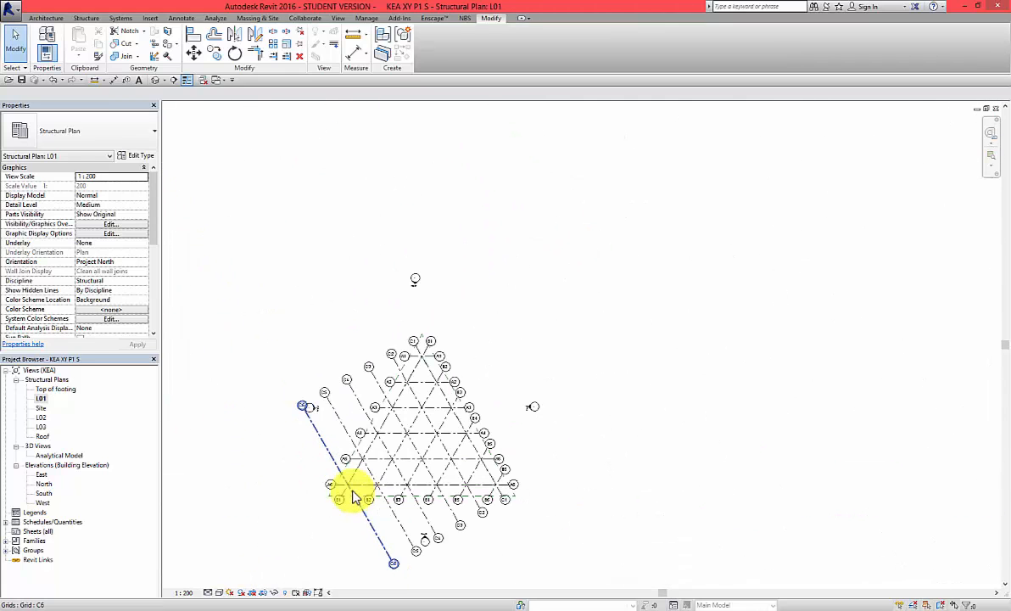
pyautogui.scroll(10, 520, 496)
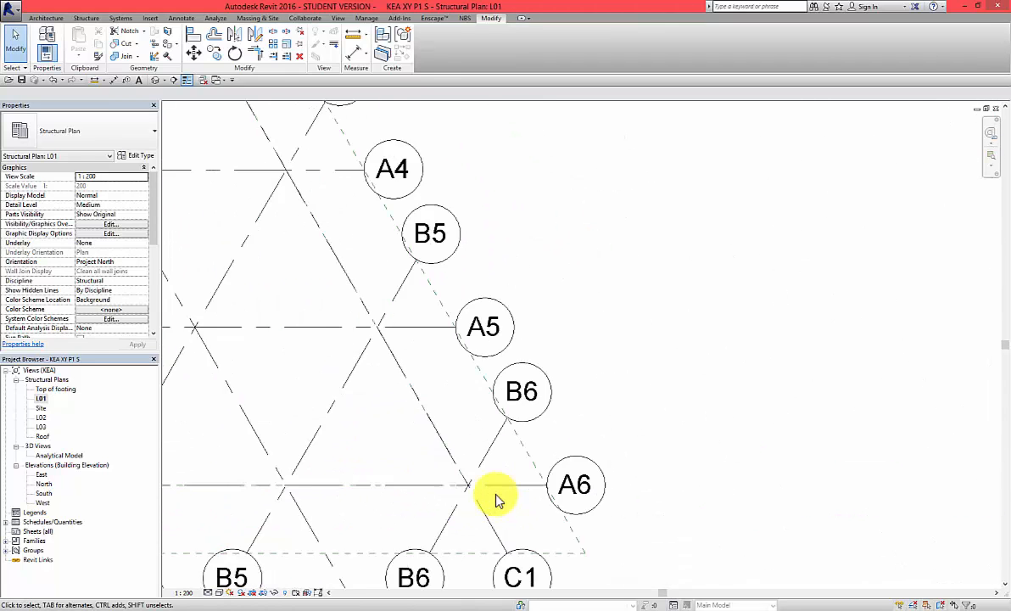
pyautogui.scroll(4, 439, 491)
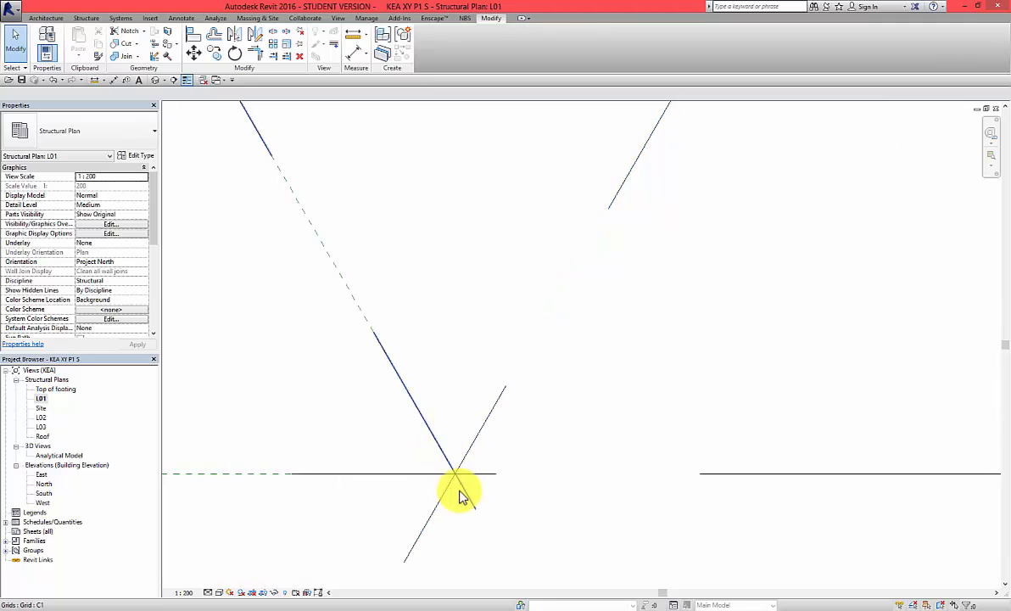
pyautogui.scroll(-3, 457, 477)
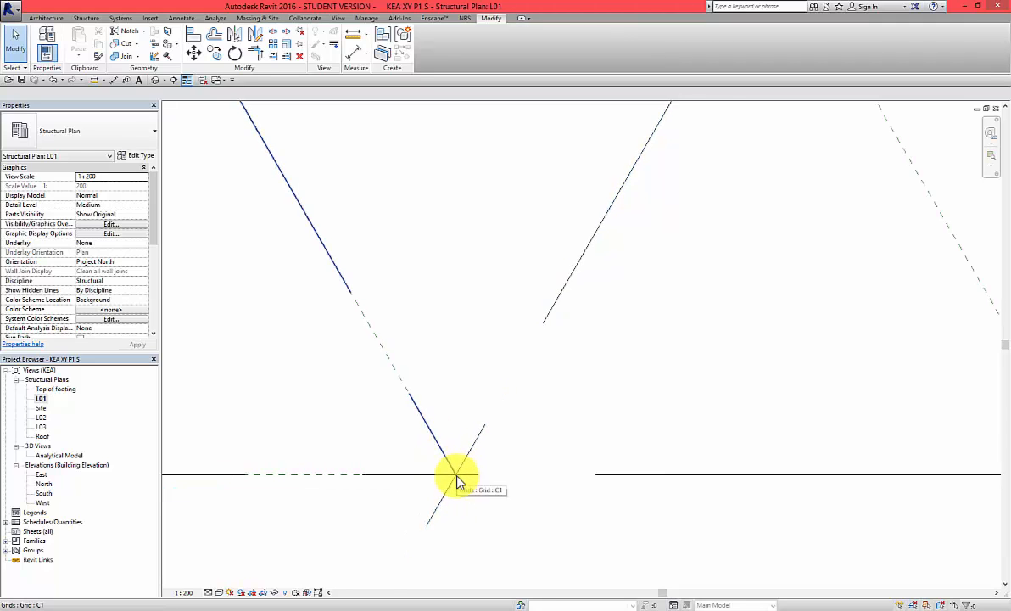
pyautogui.scroll(-4, 464, 444)
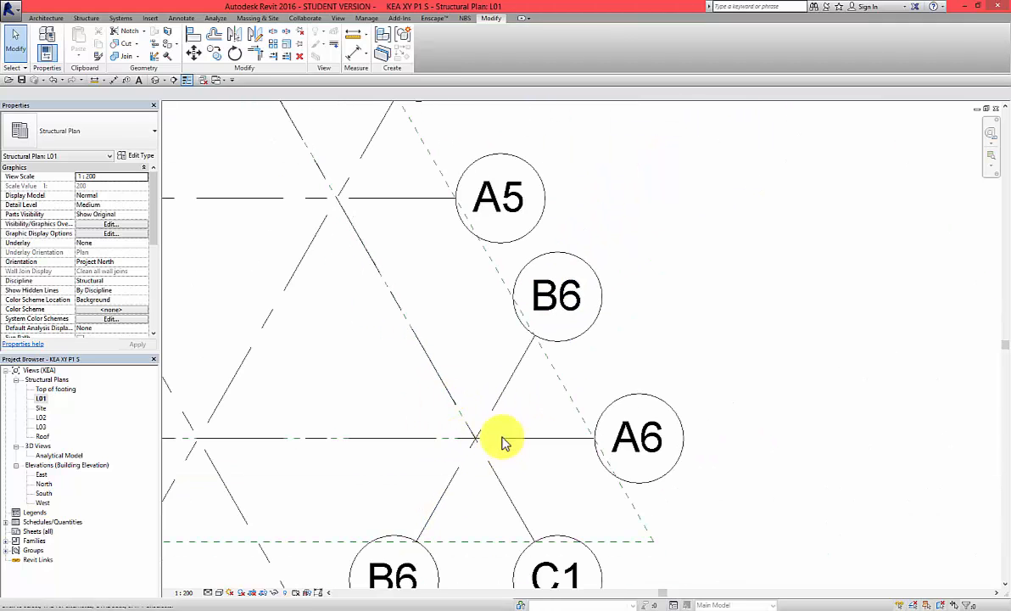
pyautogui.scroll(-4, 481, 445)
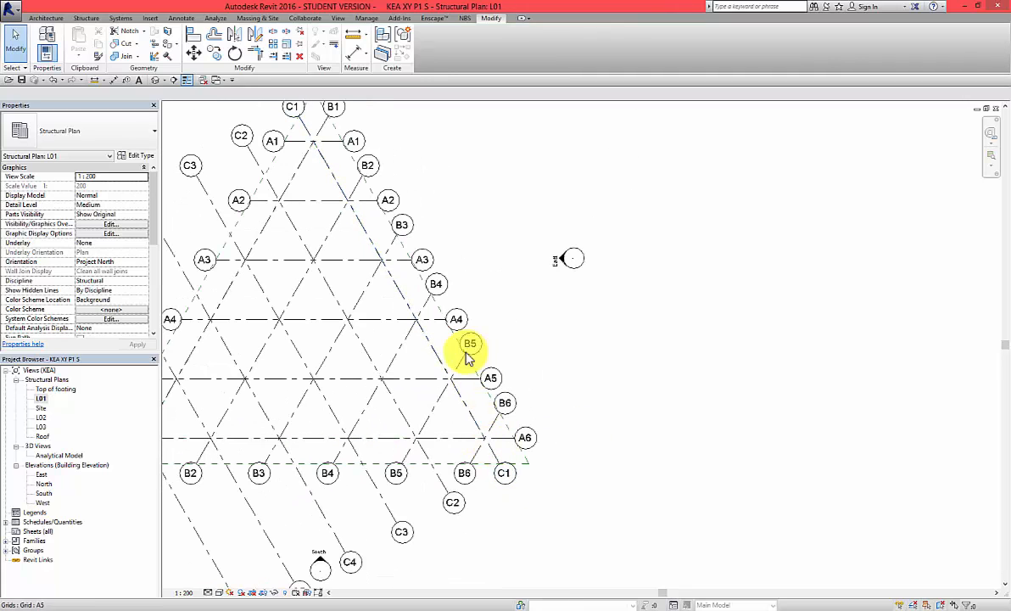
pyautogui.scroll(-3, 481, 380)
pyautogui.scroll(8, 273, 407)
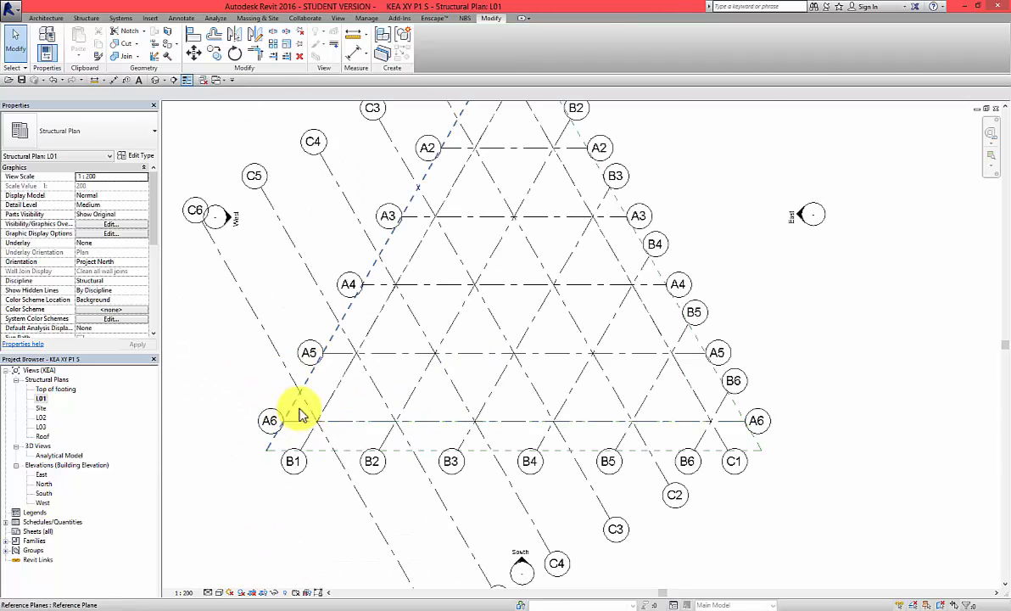
pyautogui.scroll(-2, 338, 440)
pyautogui.scroll(-4, 338, 440)
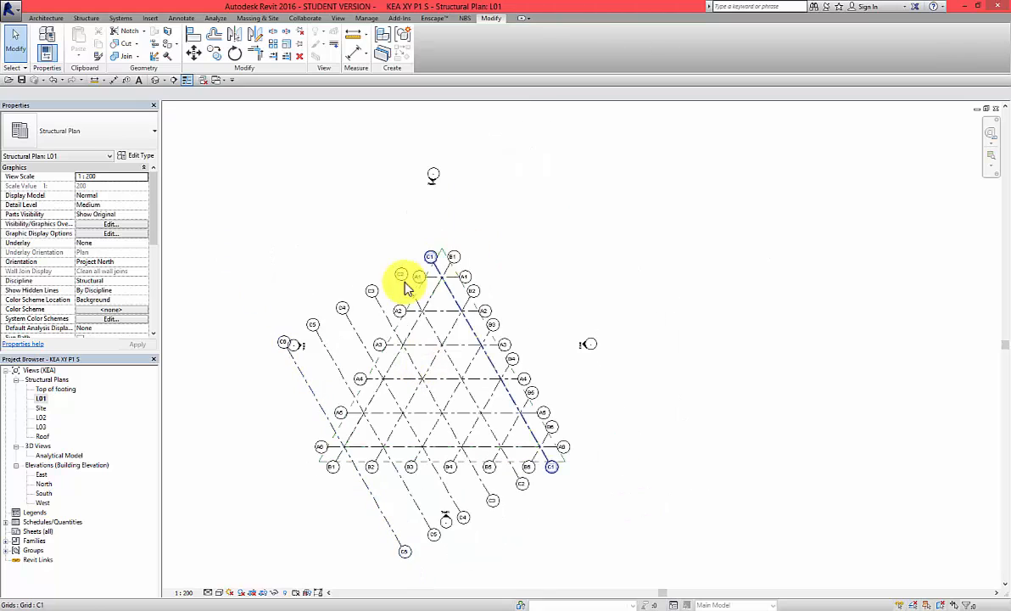
# Unlock the upper ends of grids C2 and C3 and shorten both to the outer triangle's left sloping side
pyautogui.scroll(4, 408, 283)
pyautogui.click(407, 295)
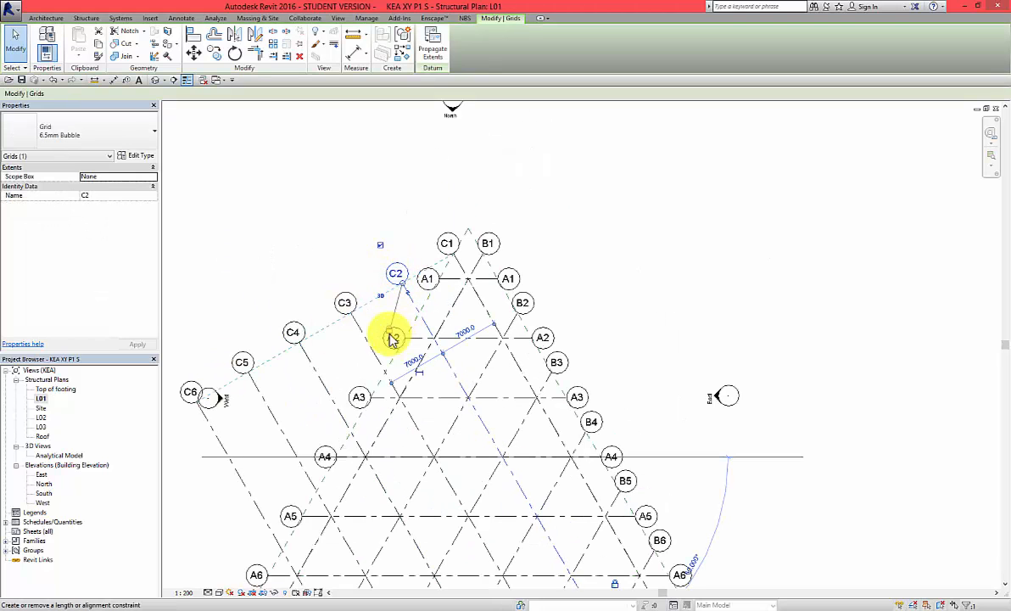
pyautogui.moveTo(390, 331); pyautogui.dragTo(415, 305)
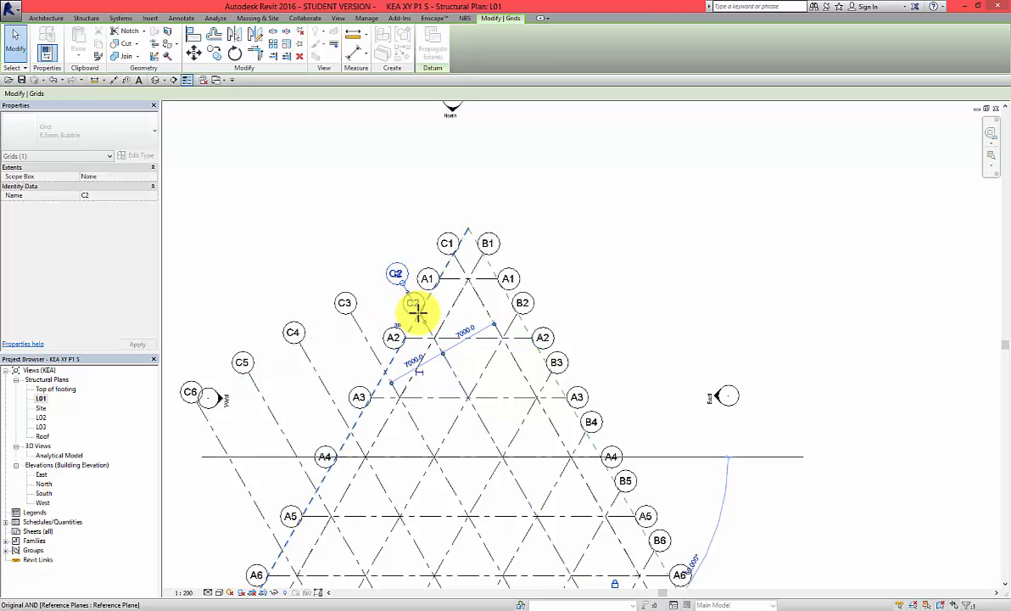
pyautogui.click(354, 315)
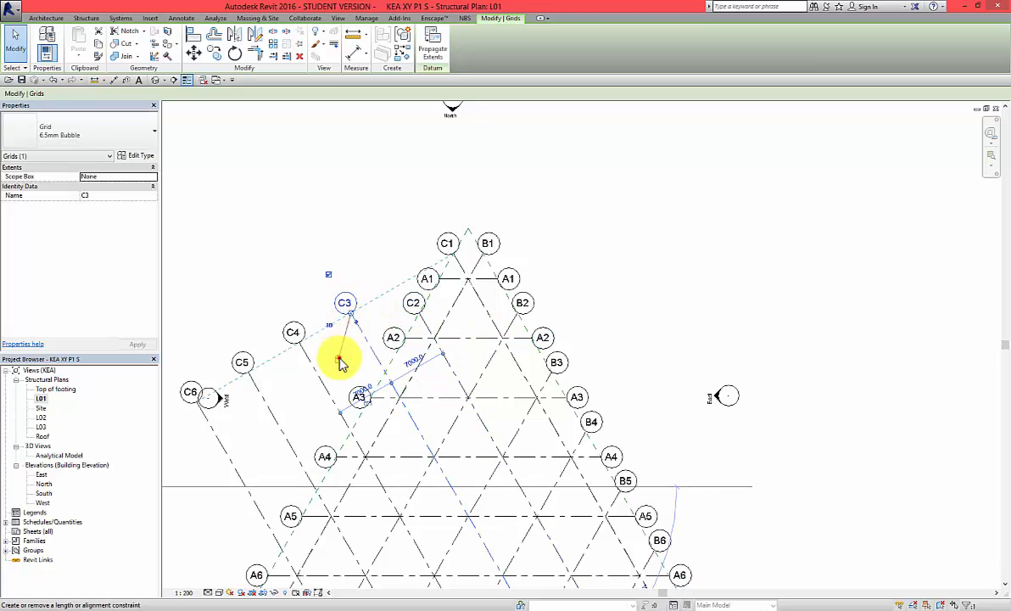
pyautogui.click(341, 357)
pyautogui.moveTo(352, 314); pyautogui.dragTo(383, 372)
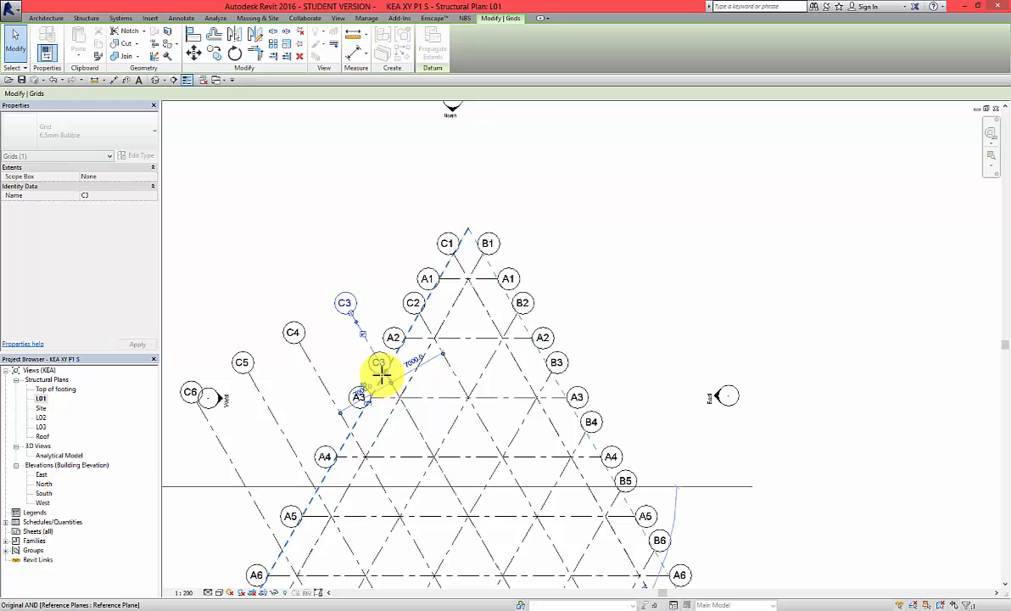
# Unlock grid C4's upper end, shorten it to the outer triangle's left sloping side, and realign C1's upper end to that side
pyautogui.click(301, 353)
pyautogui.moveTo(299, 346); pyautogui.dragTo(345, 428)
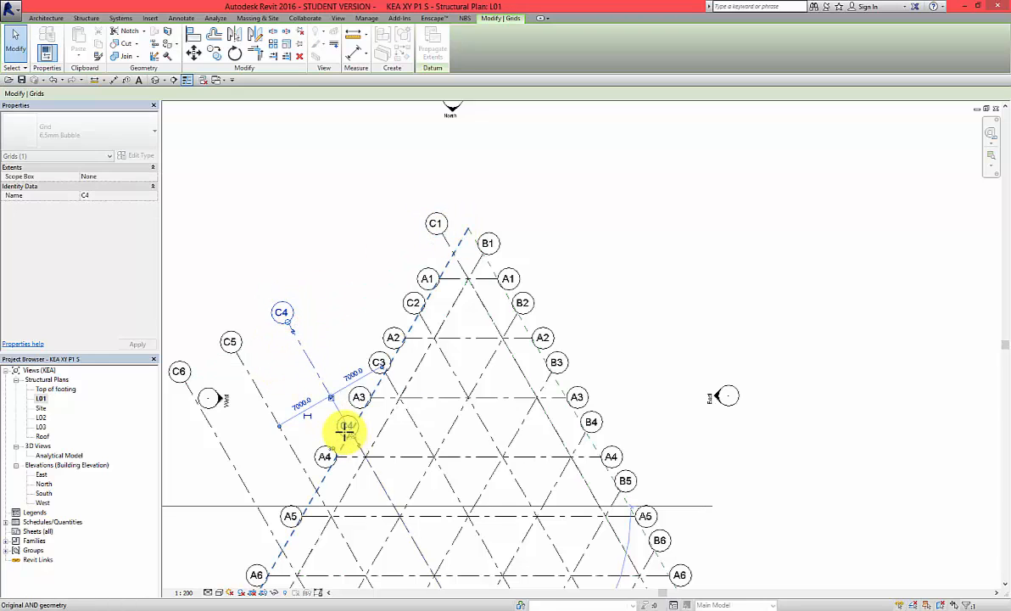
pyautogui.click(450, 252)
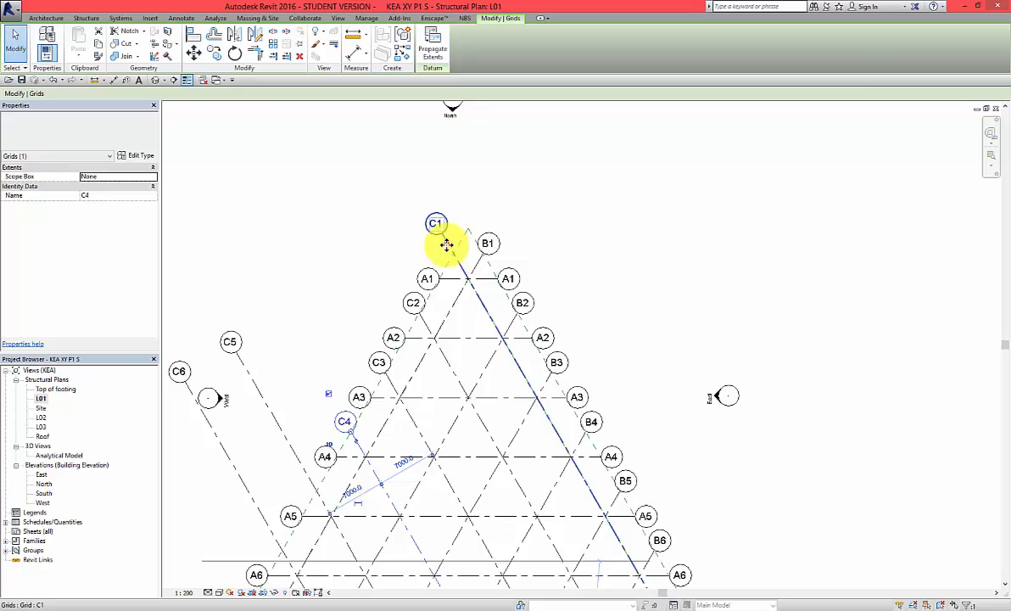
pyautogui.click(430, 286)
pyautogui.click(441, 238)
pyautogui.moveTo(445, 244); pyautogui.dragTo(458, 264)
# Unlock the upper ends of grids C5 and C6 and shorten both to the outer triangle's left sloping side
pyautogui.click(260, 393)
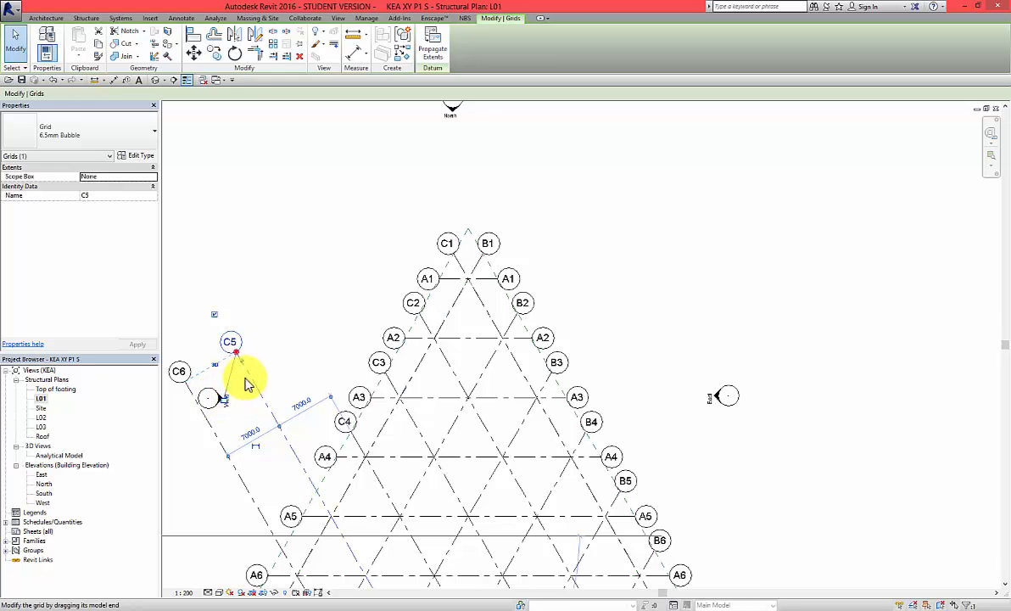
pyautogui.moveTo(237, 349); pyautogui.dragTo(318, 489)
pyautogui.scroll(-2, 311, 492)
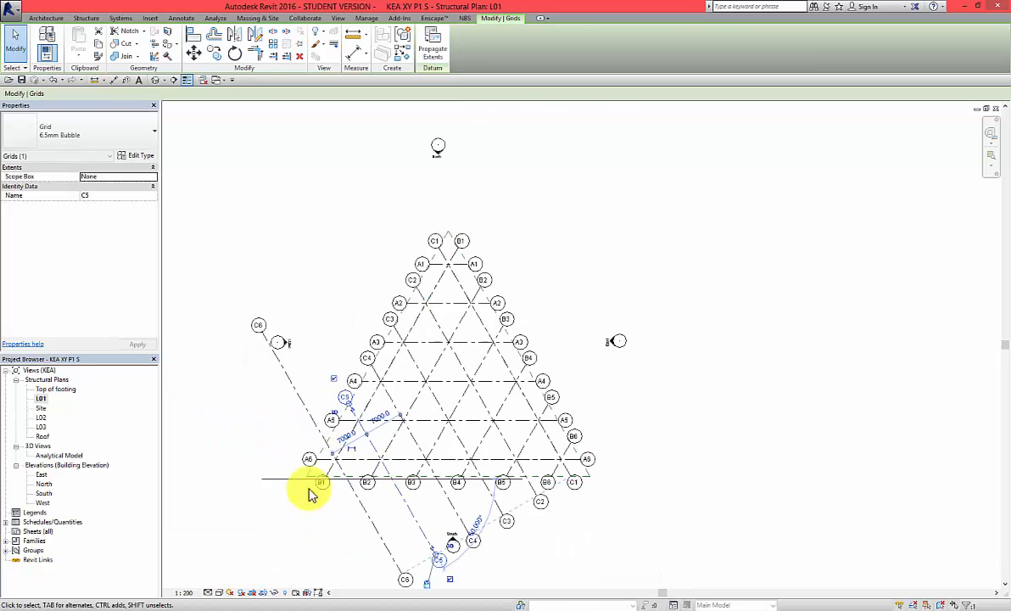
pyautogui.scroll(3, 320, 374)
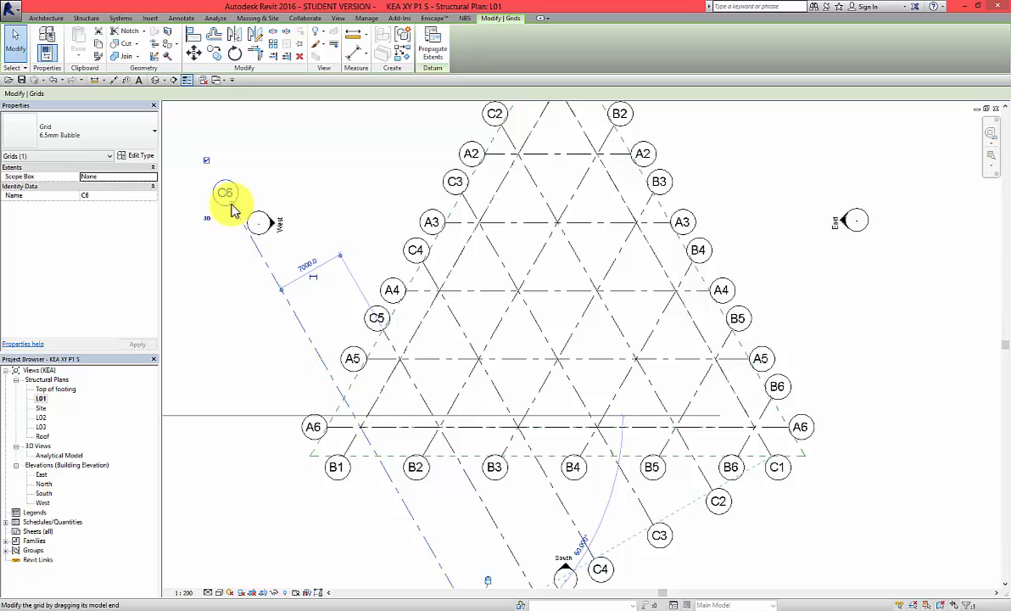
pyautogui.moveTo(235, 211); pyautogui.dragTo(342, 398)
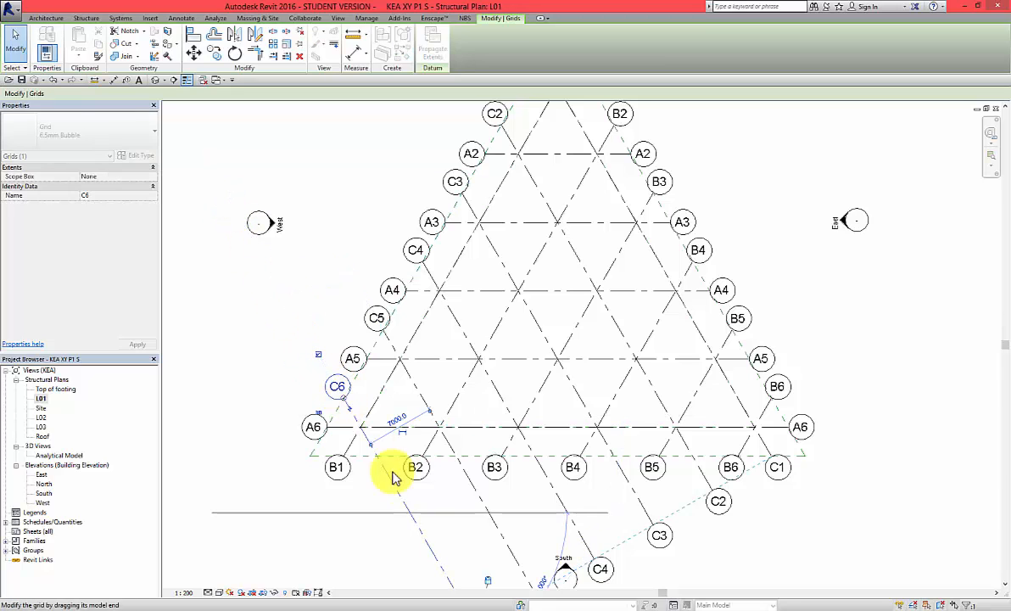
# Unlock the lower ends of grids C6 and C5 and shorten both to the outer triangle's base
pyautogui.scroll(-3, 395, 479)
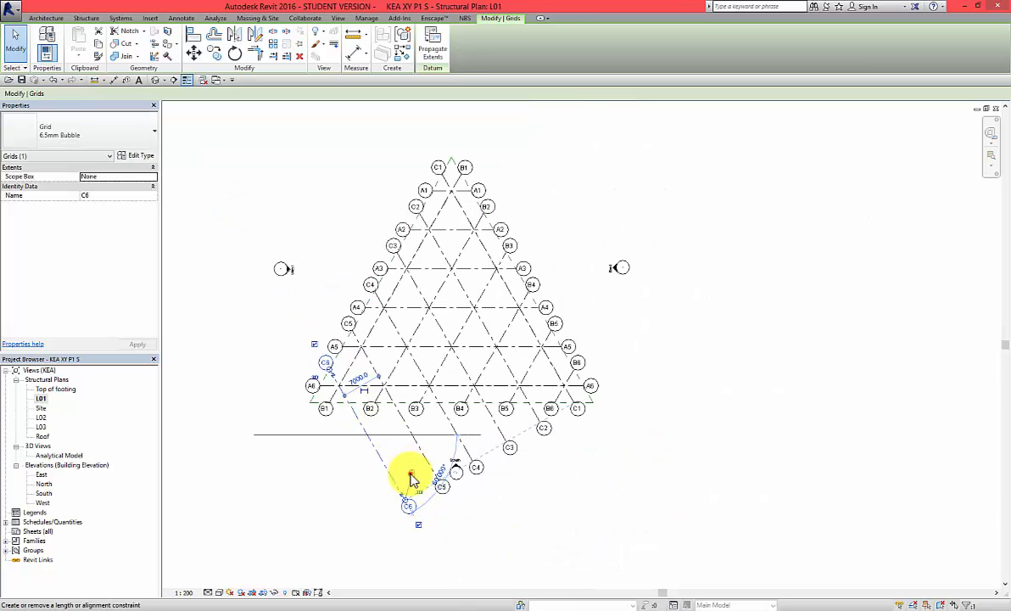
pyautogui.moveTo(411, 479); pyautogui.dragTo(355, 408)
pyautogui.click(428, 465)
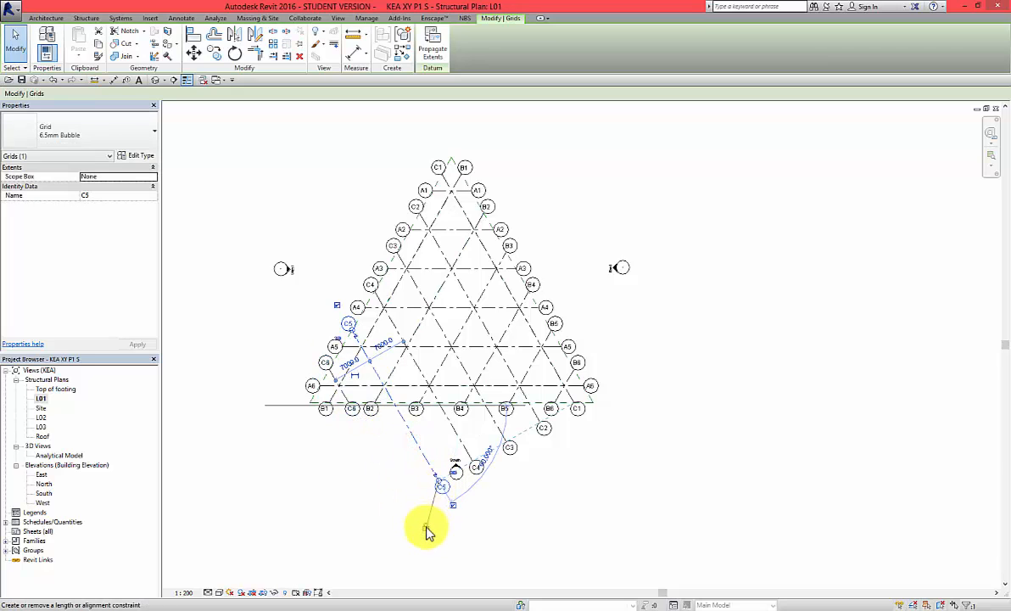
pyautogui.moveTo(425, 528)
pyautogui.mouseDown()
pyautogui.moveTo(439, 485)
pyautogui.moveTo(393, 402)
pyautogui.mouseUp()
pyautogui.scroll(3, 393, 402)
pyautogui.scroll(2, 455, 404)
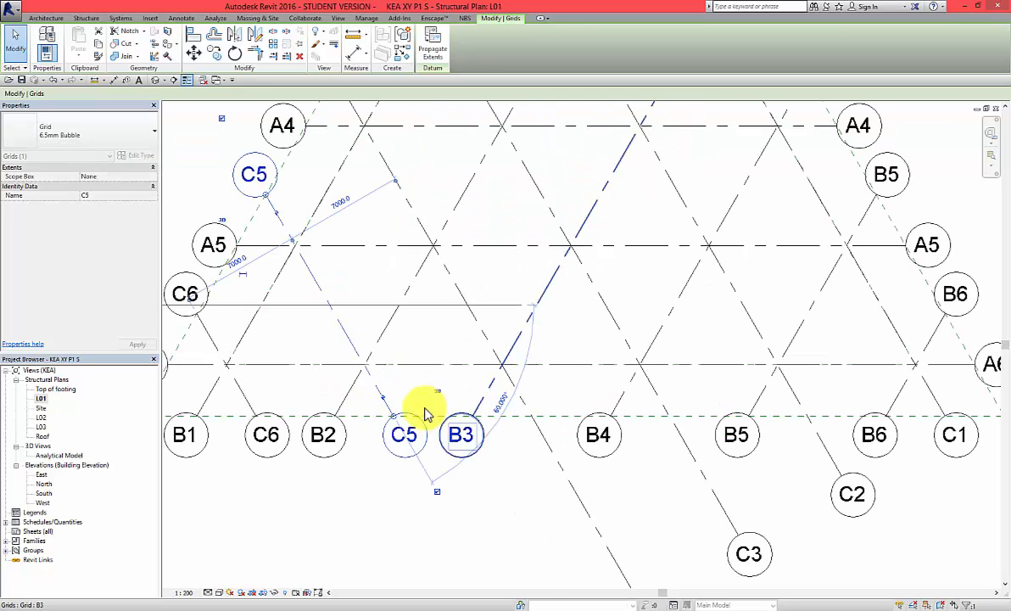
# Unlock grid C4's lower end and shorten it to the outer triangle's base
pyautogui.click(553, 458)
pyautogui.scroll(-3, 534, 502)
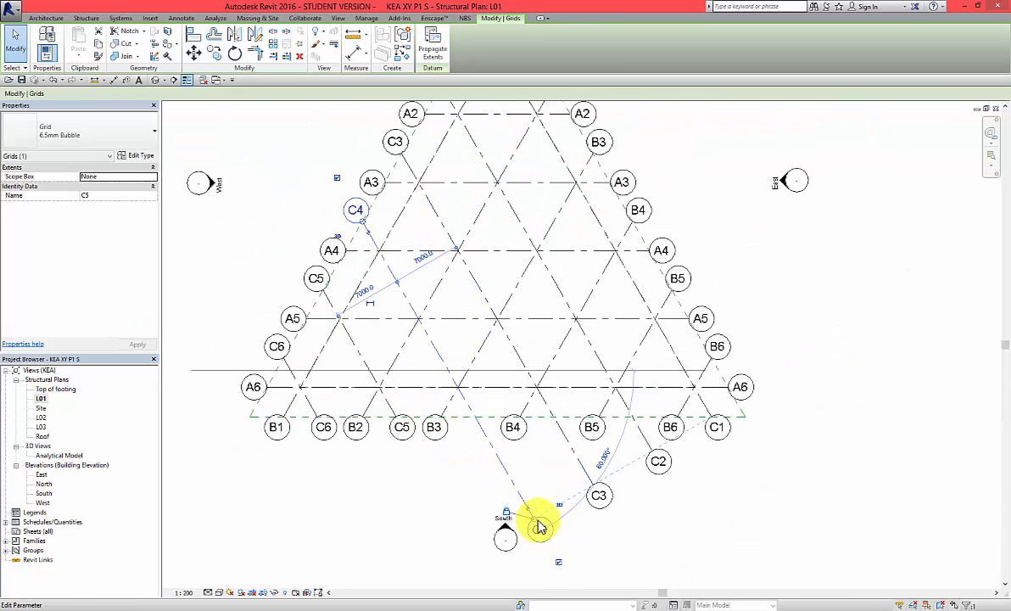
pyautogui.moveTo(539, 527)
pyautogui.mouseDown()
pyautogui.moveTo(492, 424)
pyautogui.moveTo(543, 543)
pyautogui.mouseUp()
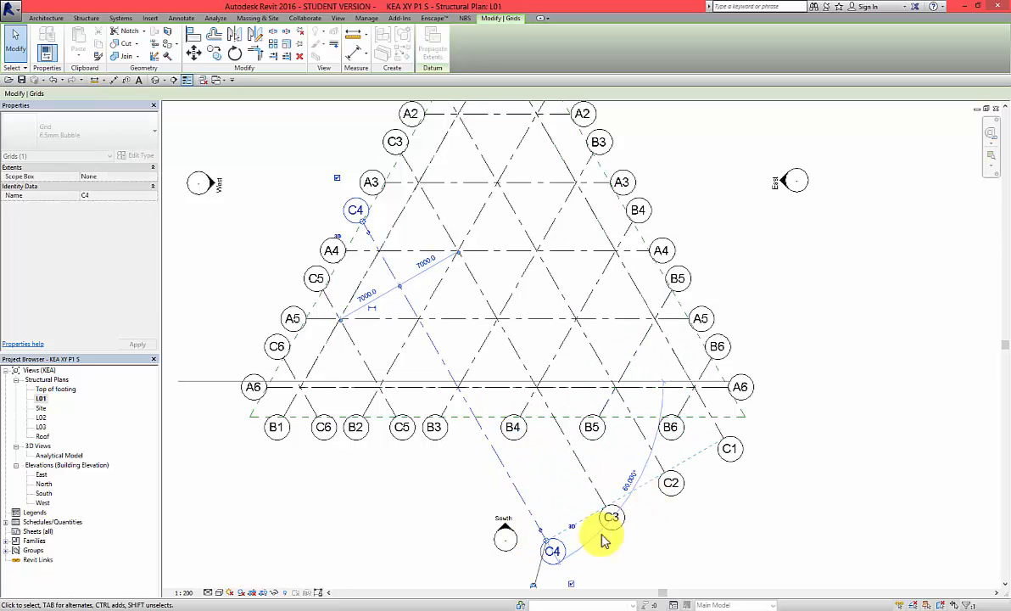
pyautogui.scroll(-1, 532, 571)
pyautogui.scroll(2, 531, 573)
pyautogui.click(523, 567)
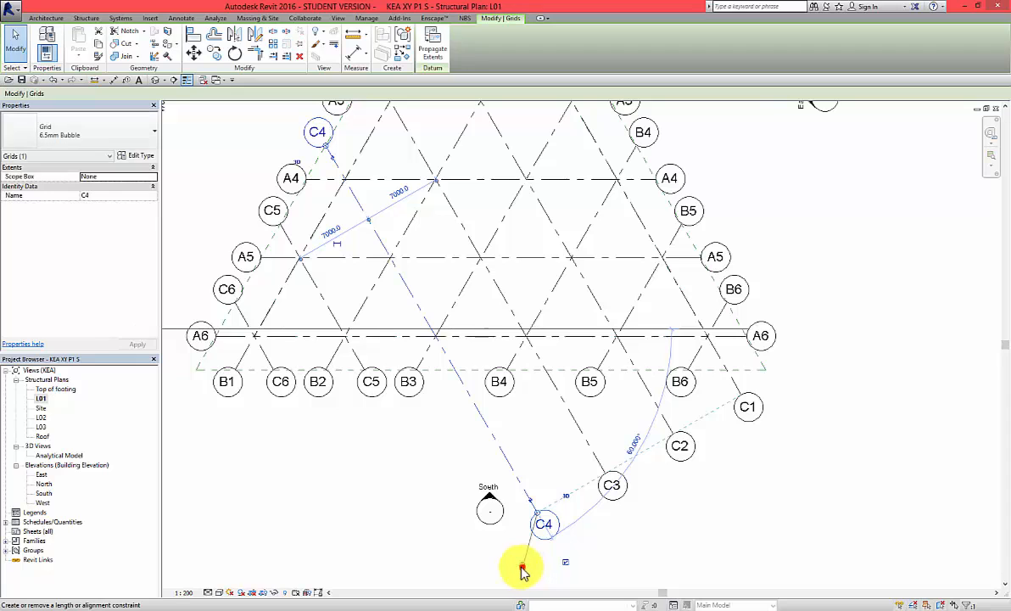
pyautogui.moveTo(541, 520); pyautogui.dragTo(454, 372)
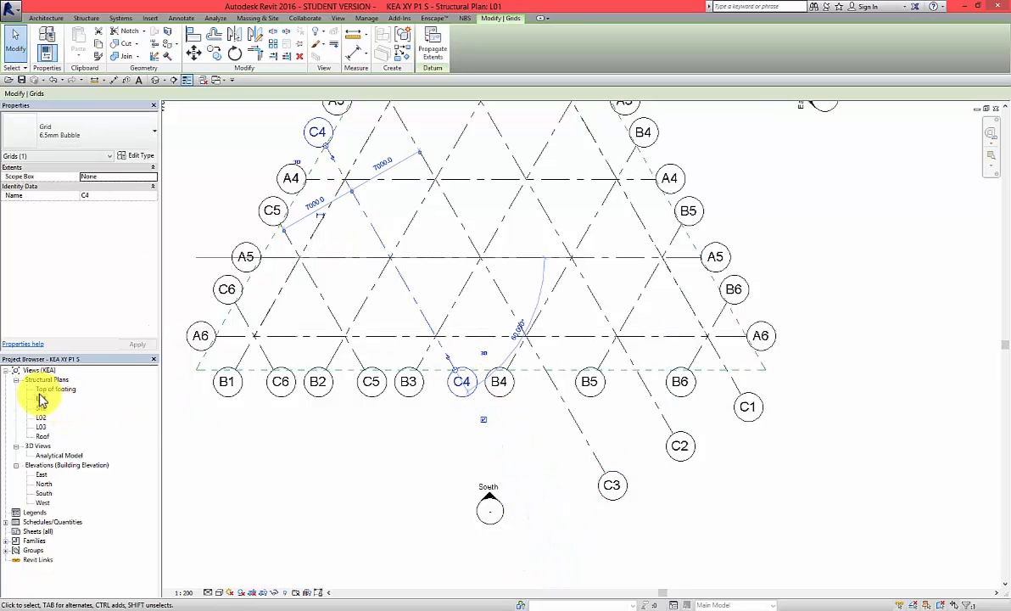
# Unlock the lower ends of grids C3 and C2 and shorten C3, C2 and C1 to the outer triangle's base
pyautogui.click(594, 455)
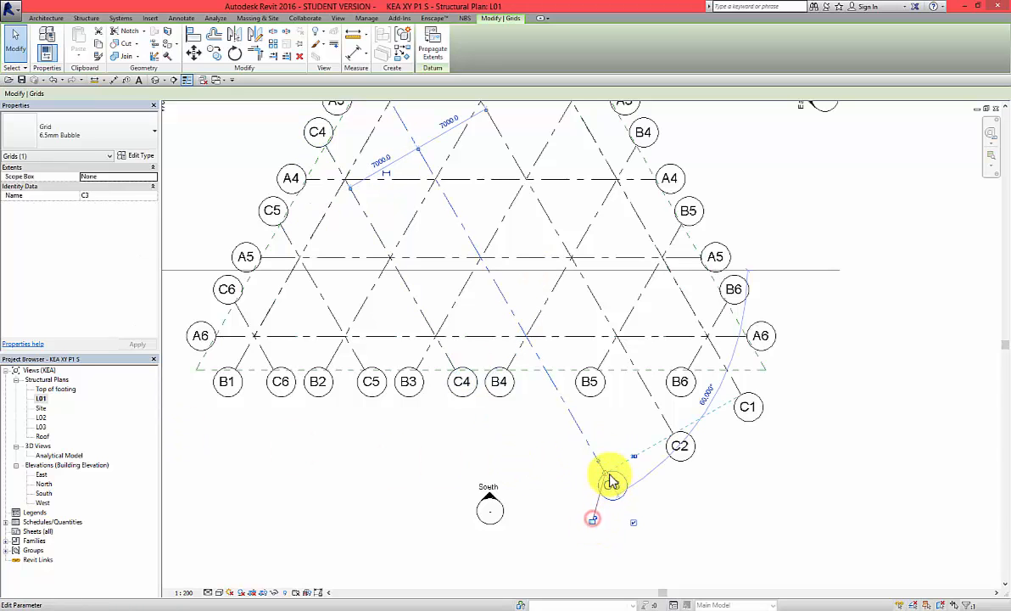
pyautogui.moveTo(607, 472); pyautogui.dragTo(551, 377)
pyautogui.click(676, 442)
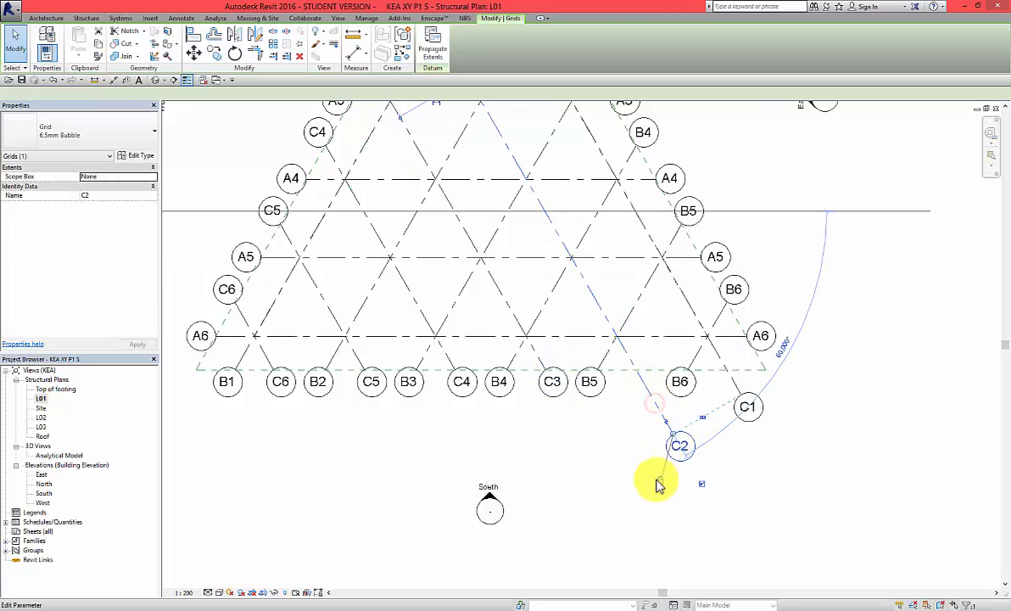
pyautogui.moveTo(661, 483); pyautogui.dragTo(638, 375)
pyautogui.click(747, 406)
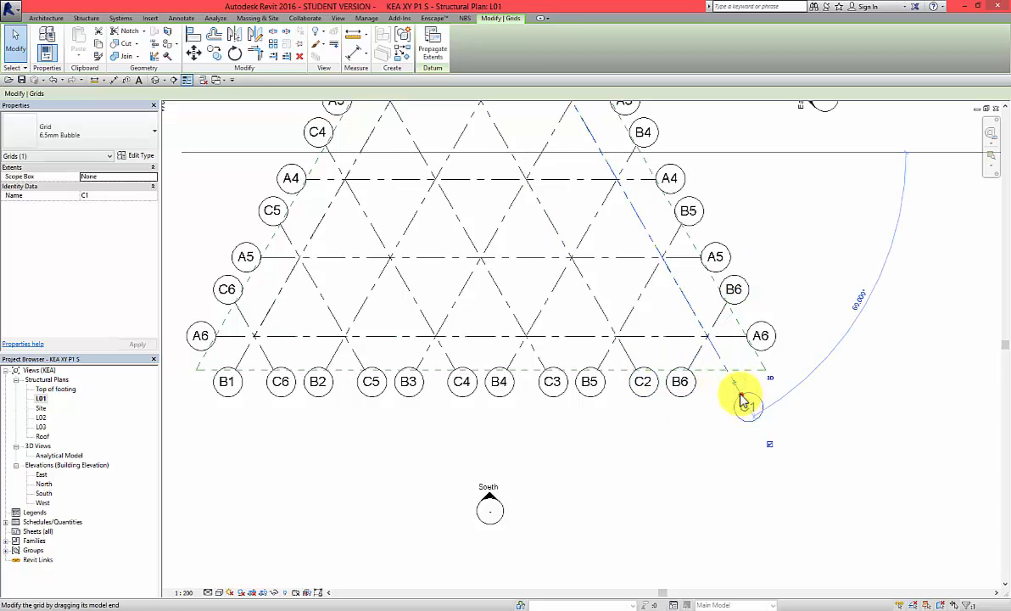
pyautogui.moveTo(742, 400); pyautogui.dragTo(729, 379)
pyautogui.click(702, 447)
pyautogui.scroll(-3, 564, 469)
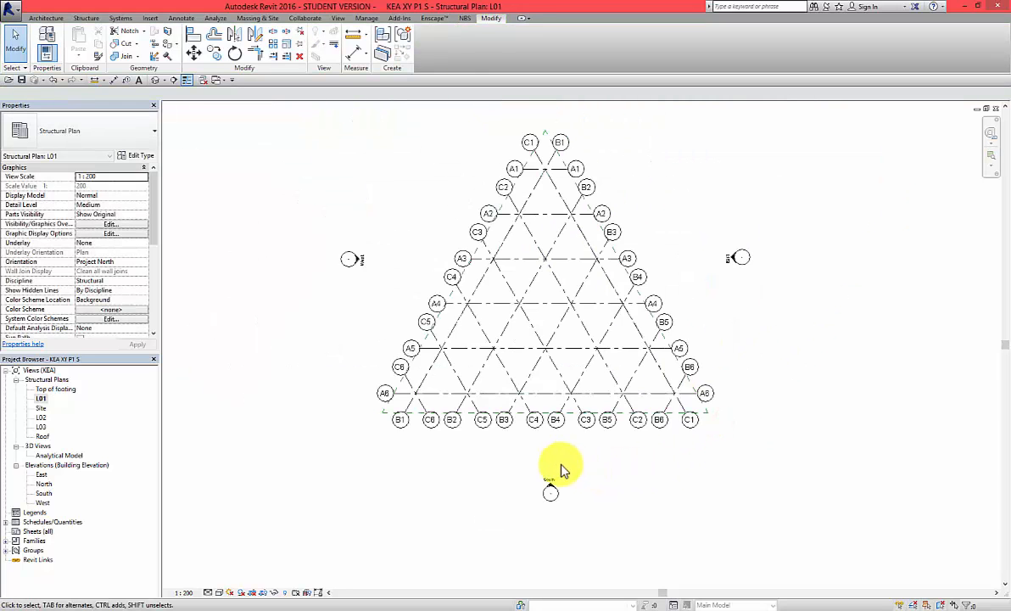
# Set the L01 plan's view scale to 1:100 and check the grid bubbles along the triangle's base
pyautogui.scroll(2, 623, 386)
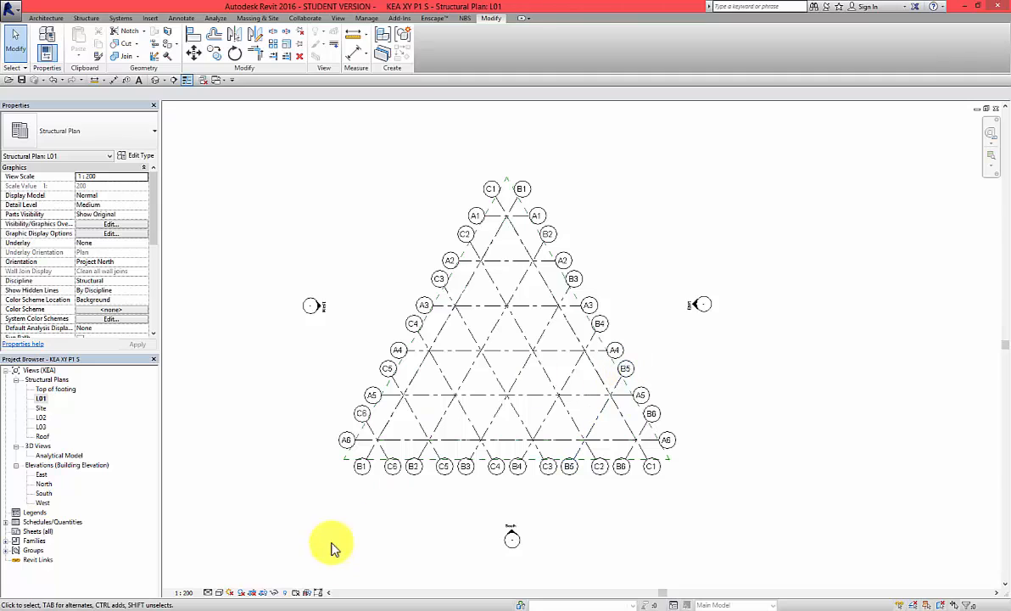
pyautogui.click(184, 592)
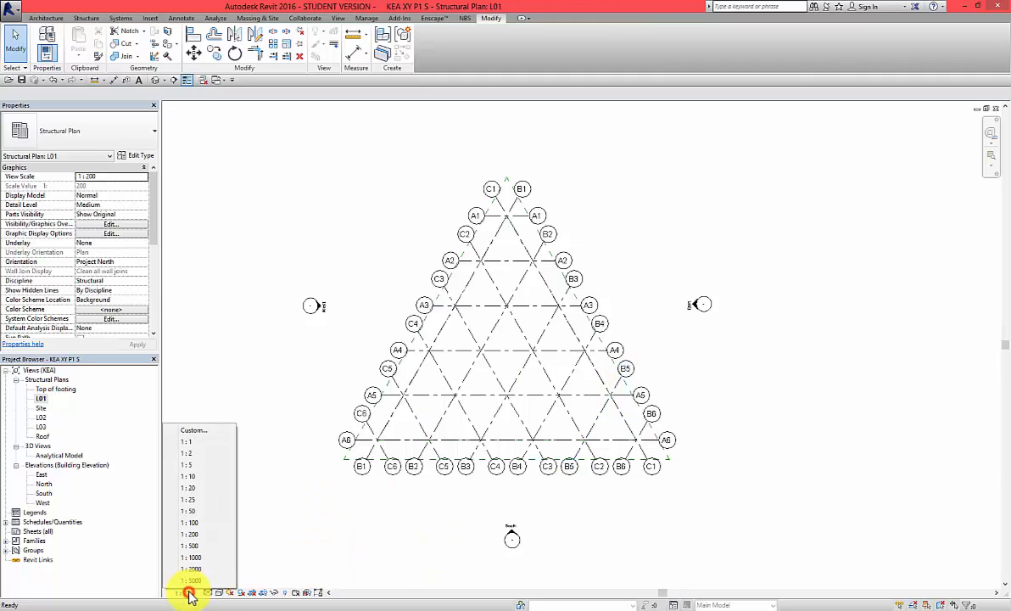
pyautogui.click(199, 524)
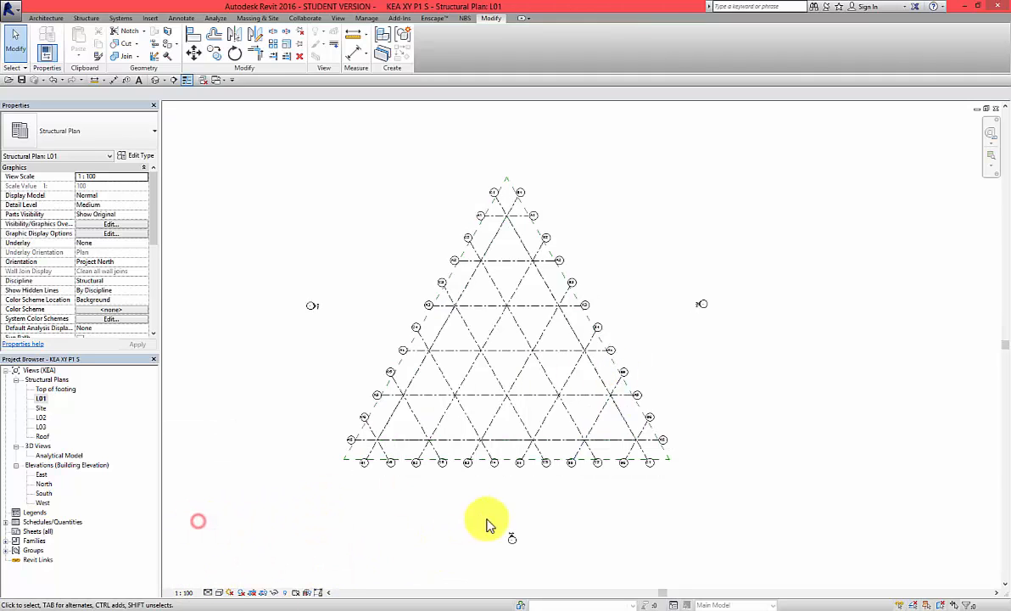
pyautogui.scroll(4, 395, 465)
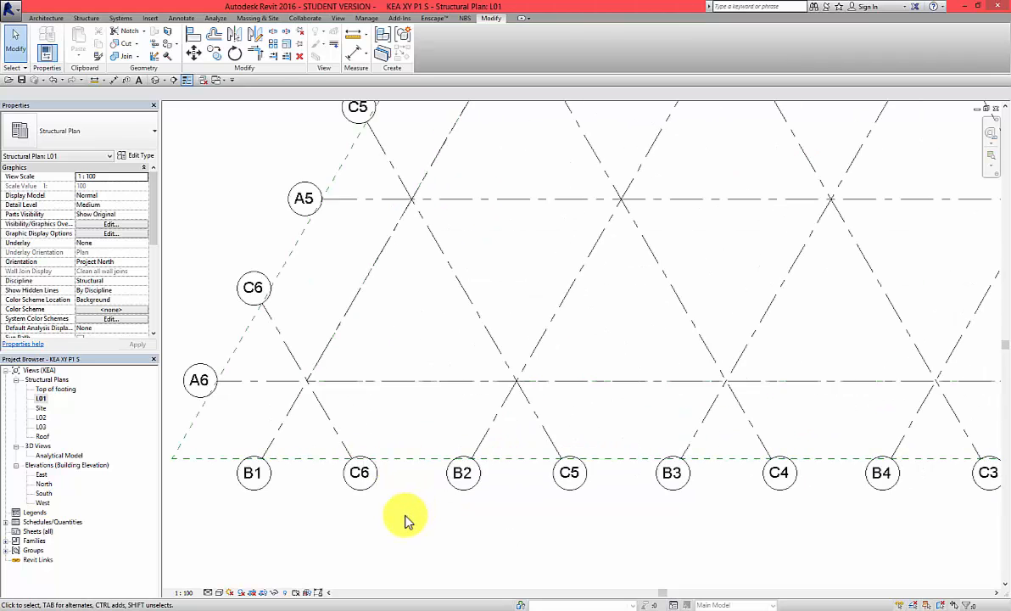
pyautogui.scroll(-5, 408, 519)
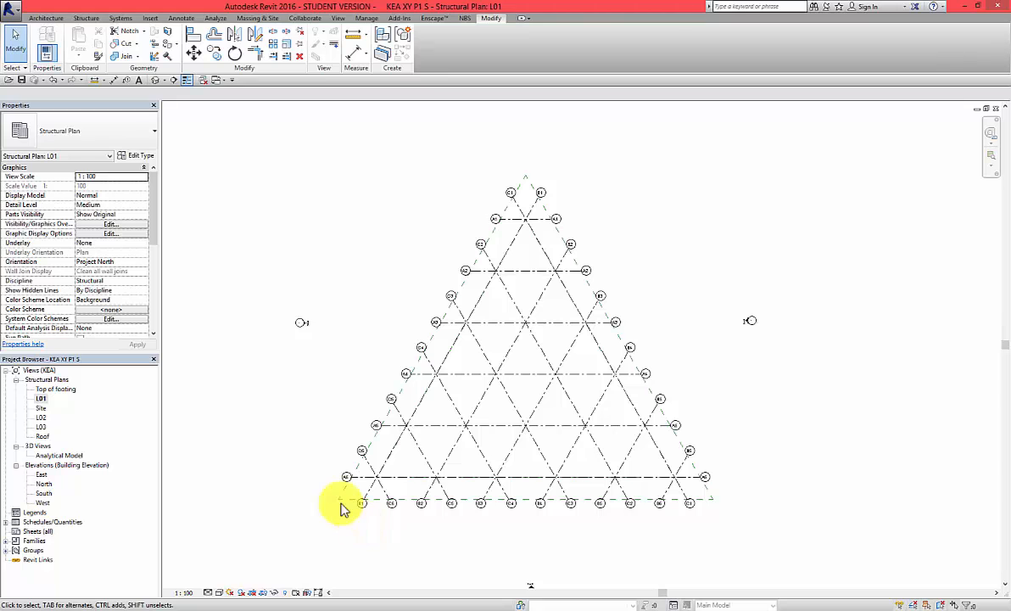
pyautogui.scroll(6, 338, 512)
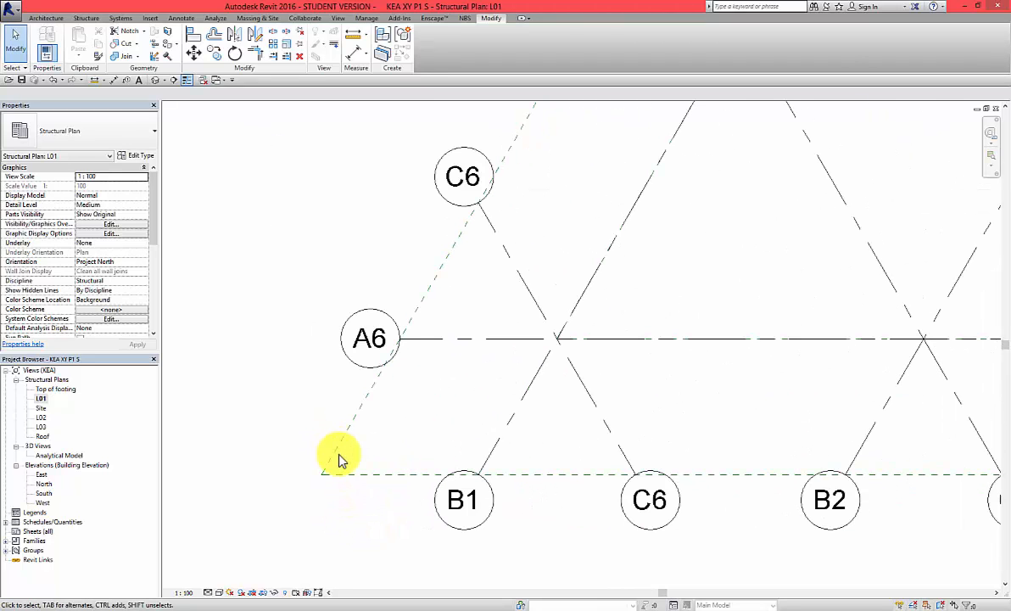
pyautogui.scroll(-5, 335, 475)
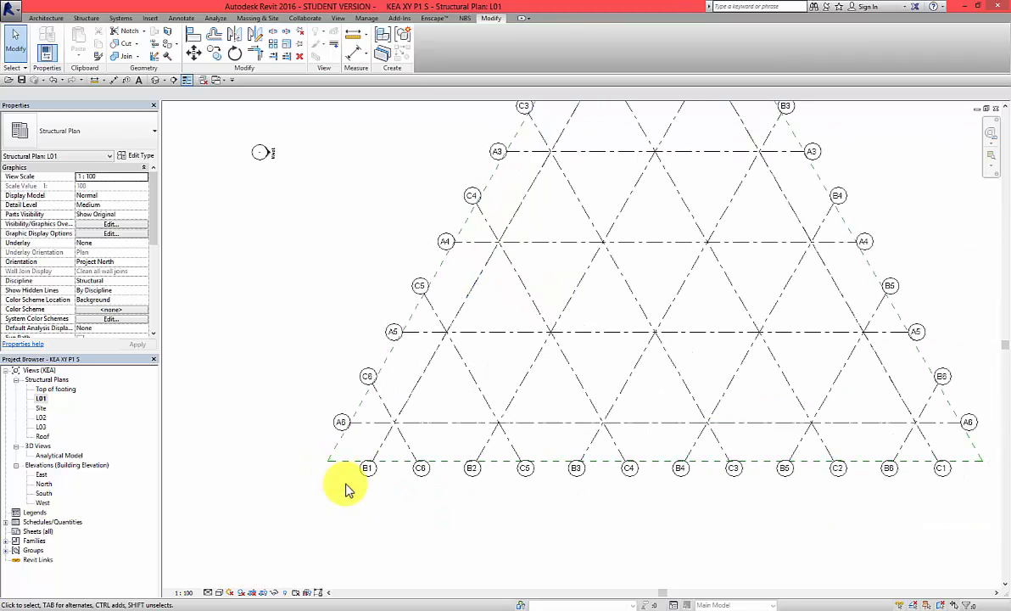
pyautogui.click(337, 469)
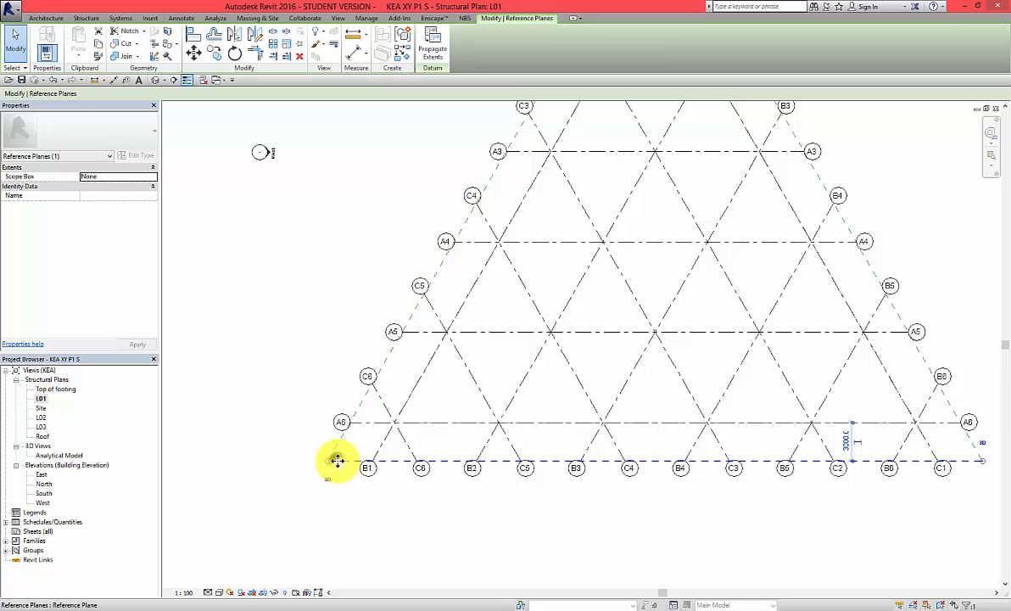
pyautogui.rightClick(338, 461)
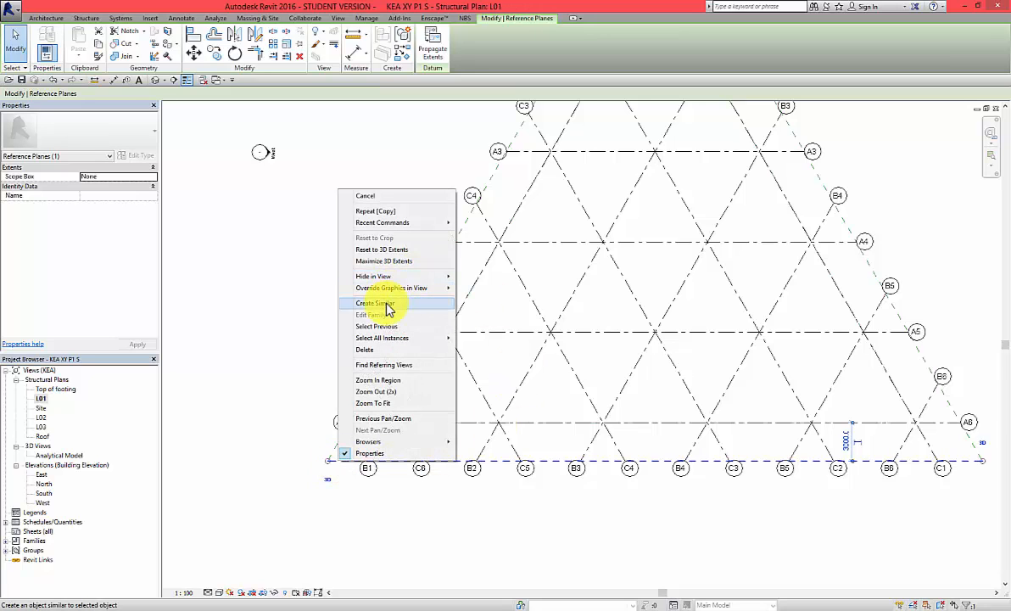
pyautogui.moveTo(366, 339)
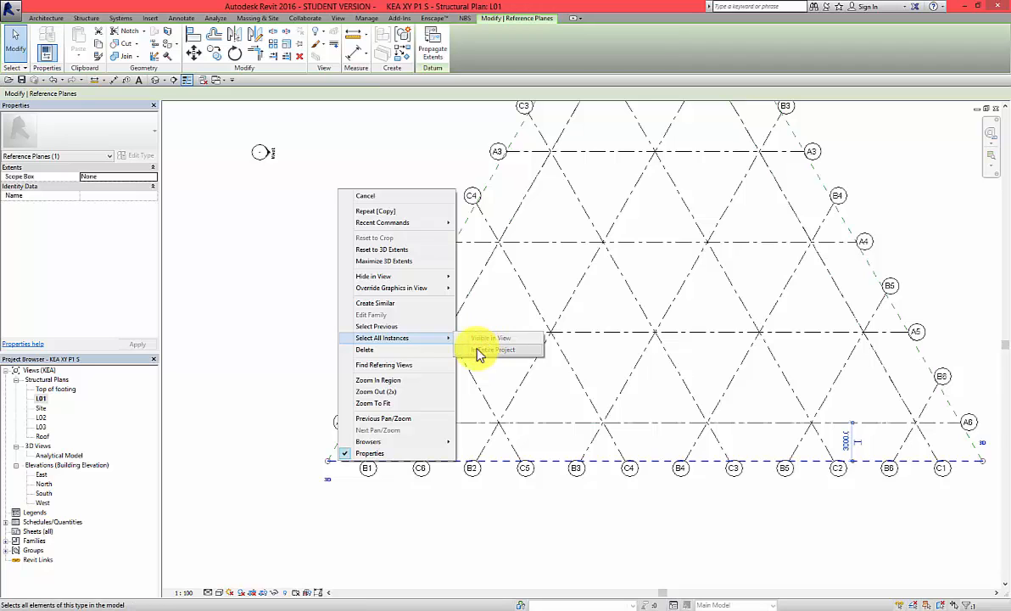
pyautogui.click(270, 360)
pyautogui.scroll(-4, 360, 507)
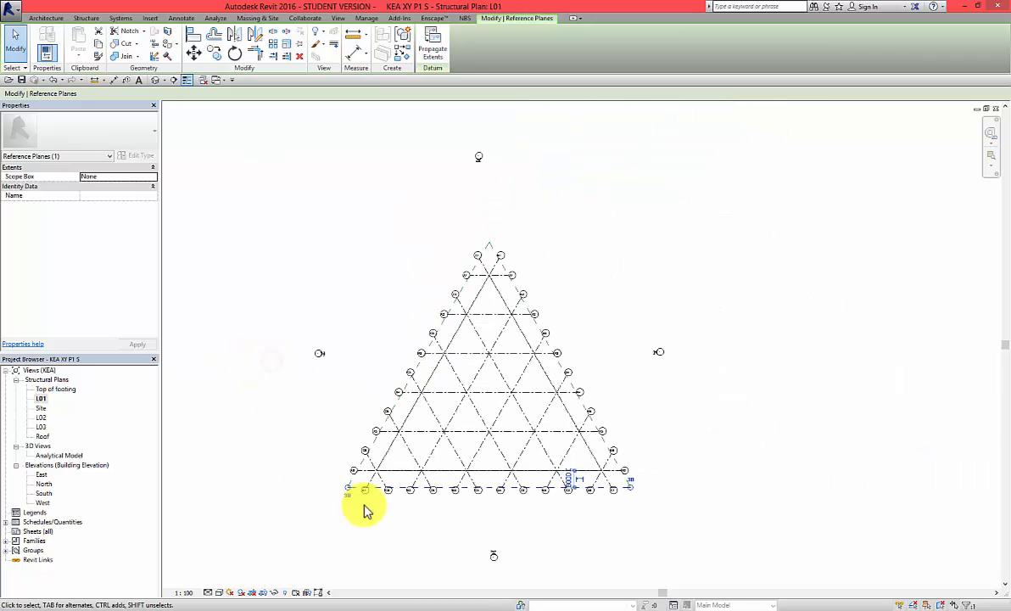
pyautogui.click(322, 475)
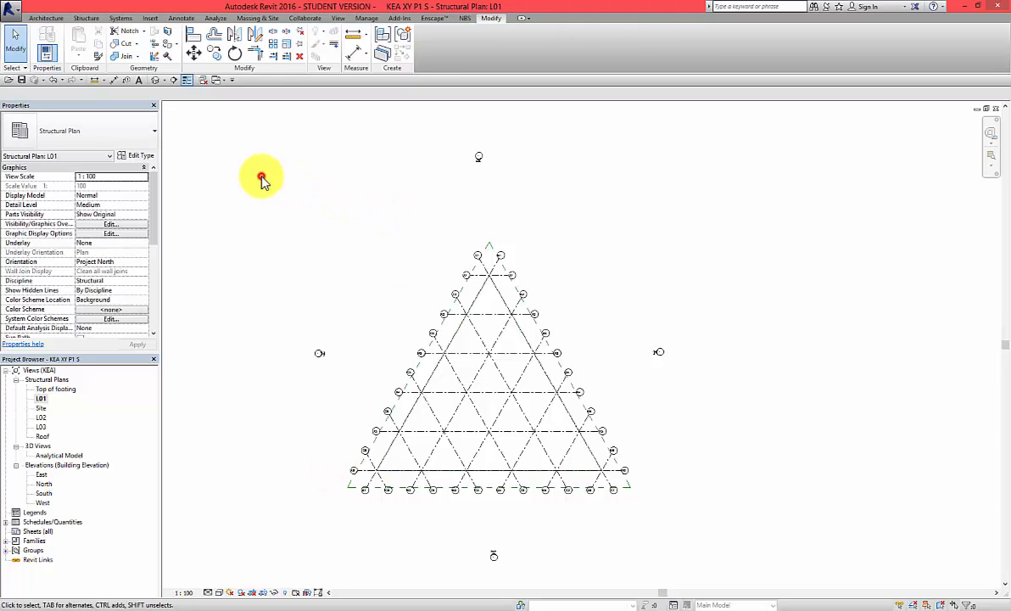
# Select the whole triangular grid, filter the selection to Reference Planes only, and delete those planes
pyautogui.moveTo(262, 180); pyautogui.dragTo(677, 549)
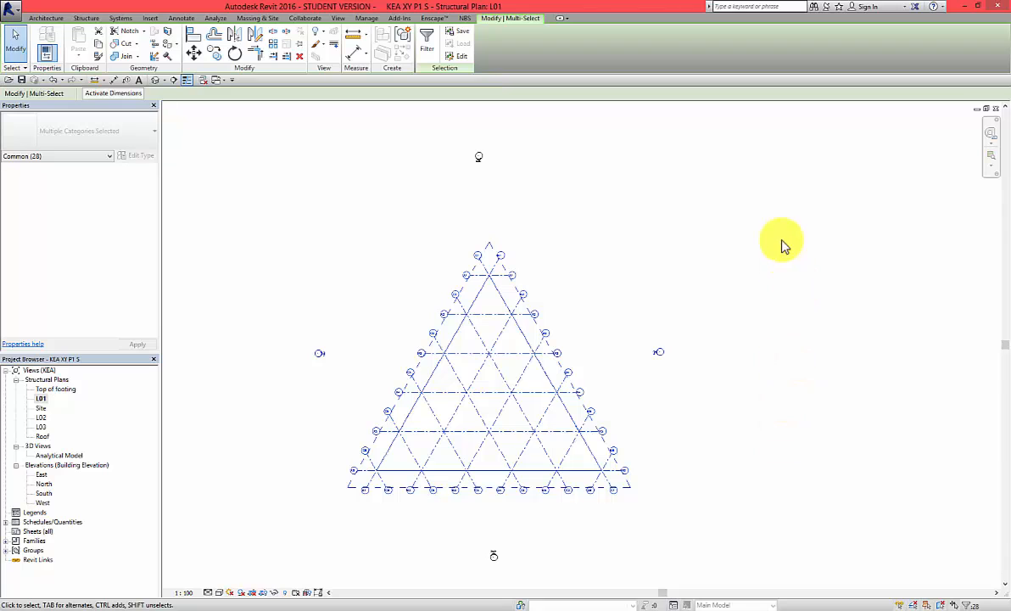
pyautogui.click(426, 39)
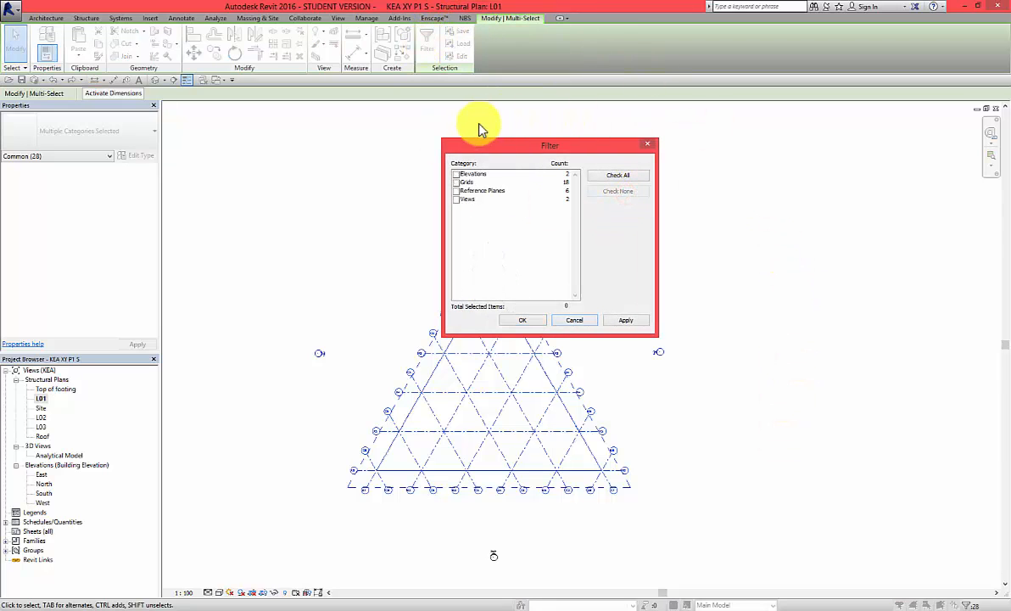
pyautogui.click(455, 192)
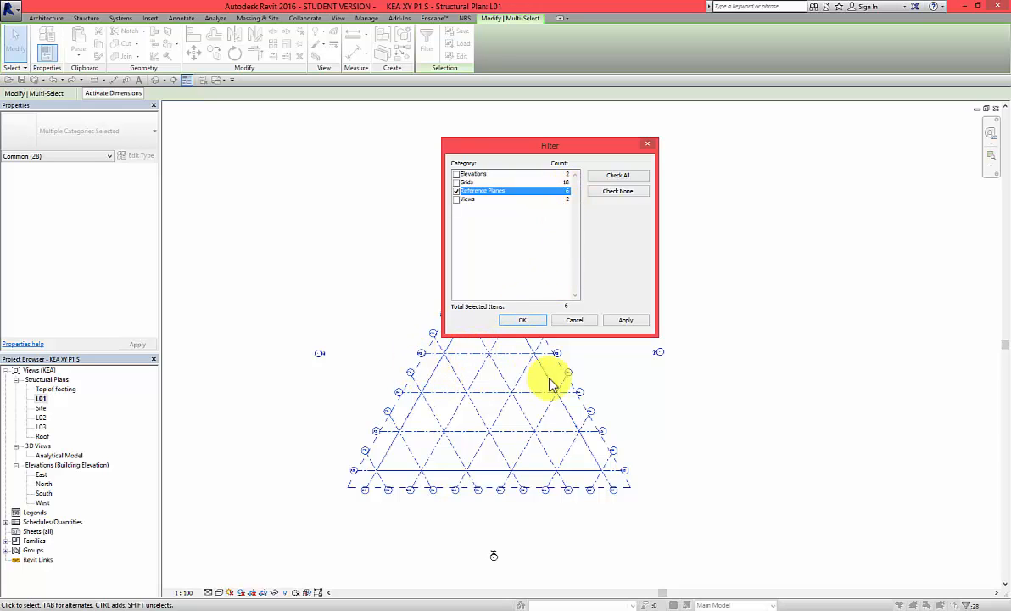
pyautogui.click(519, 325)
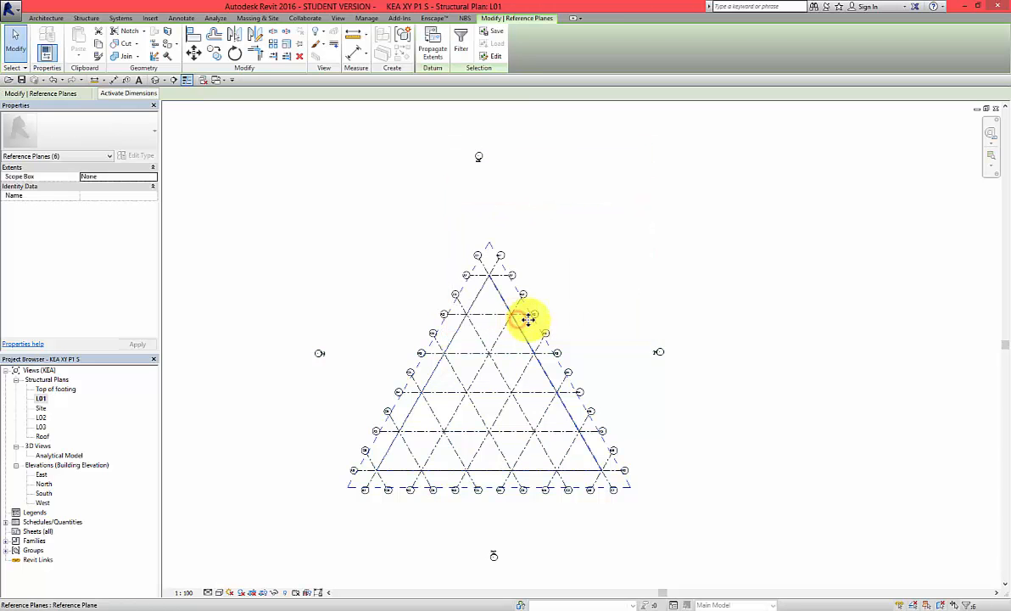
pyautogui.click(300, 59)
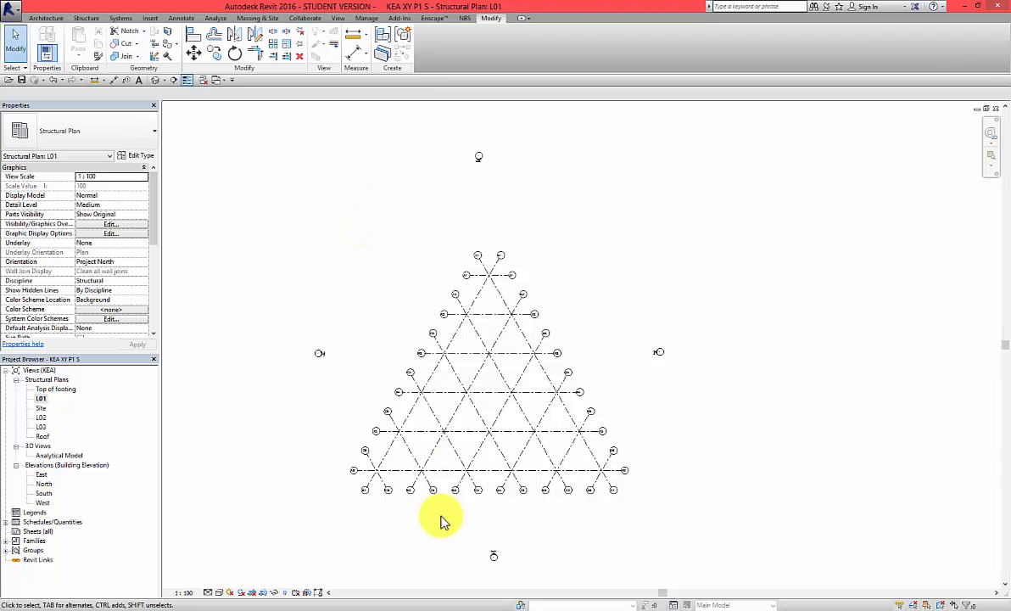
pyautogui.scroll(5, 378, 488)
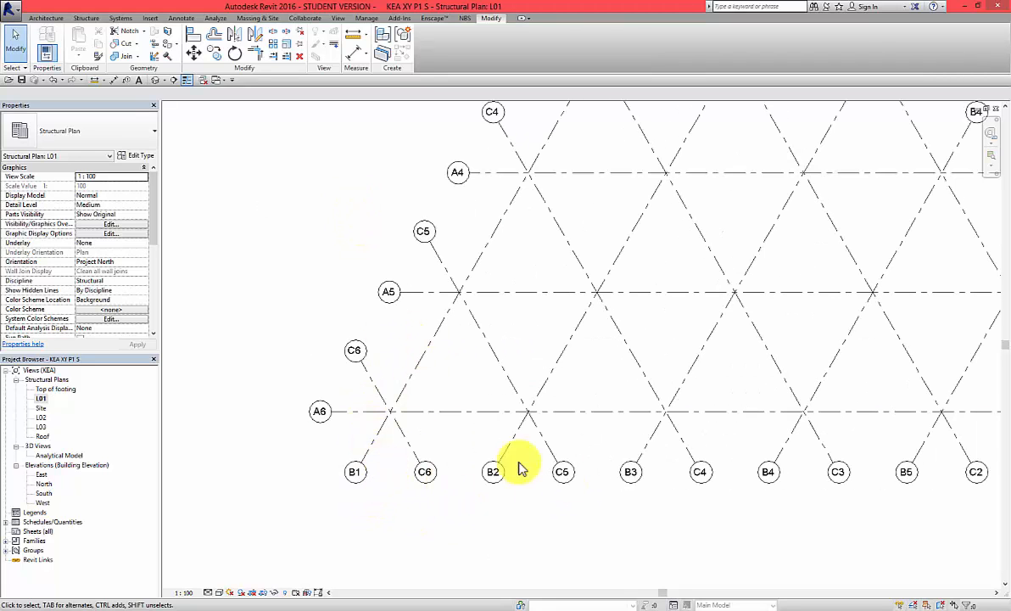
pyautogui.scroll(-6, 444, 453)
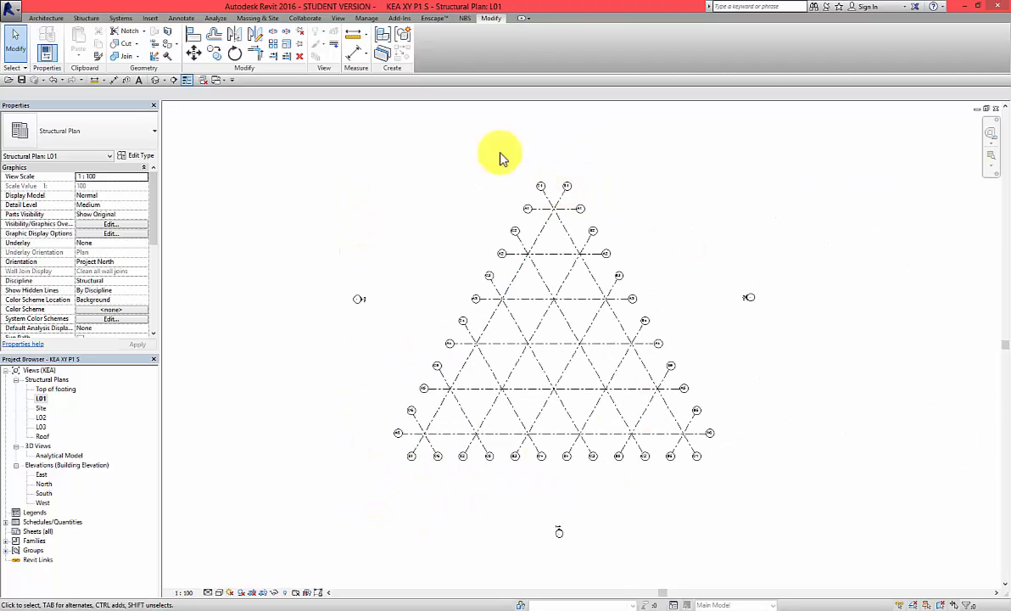
pyautogui.scroll(-2, 418, 257)
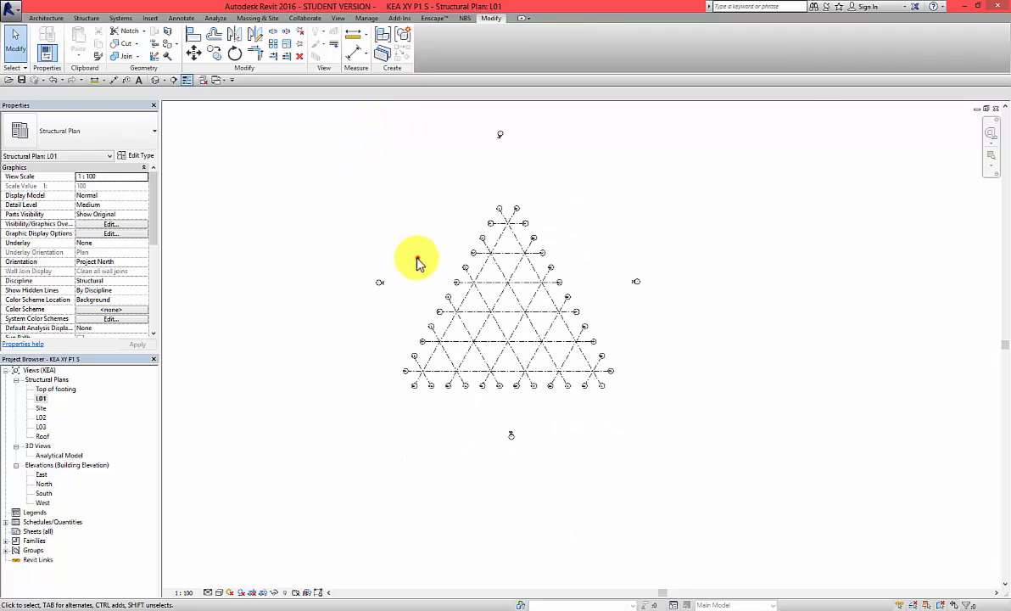
# Select everything in the L01 plan, filter the selection to Grids only, and pin the grids in place
pyautogui.moveTo(284, 148); pyautogui.dragTo(758, 509)
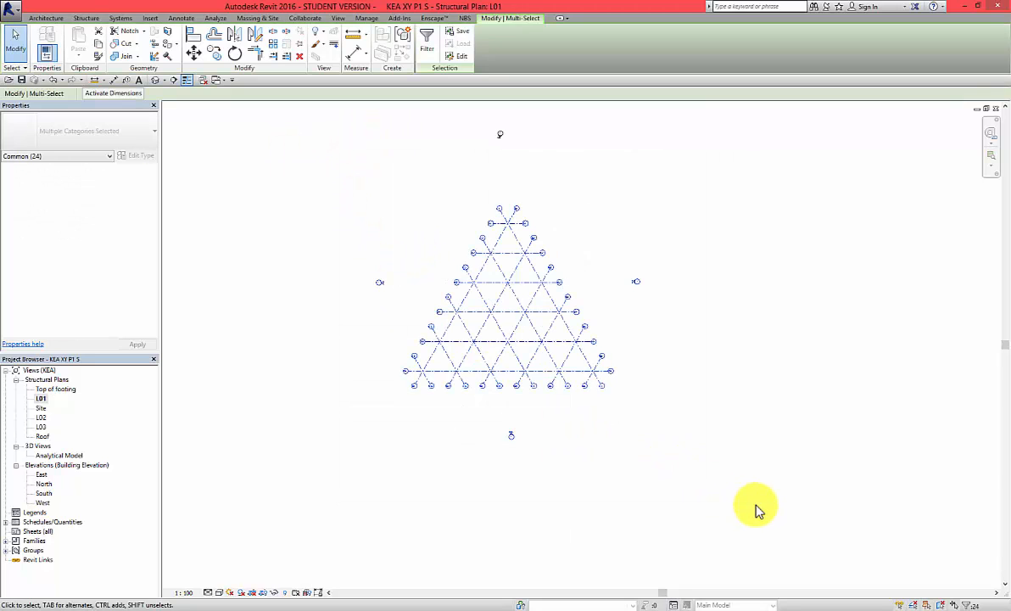
pyautogui.click(431, 53)
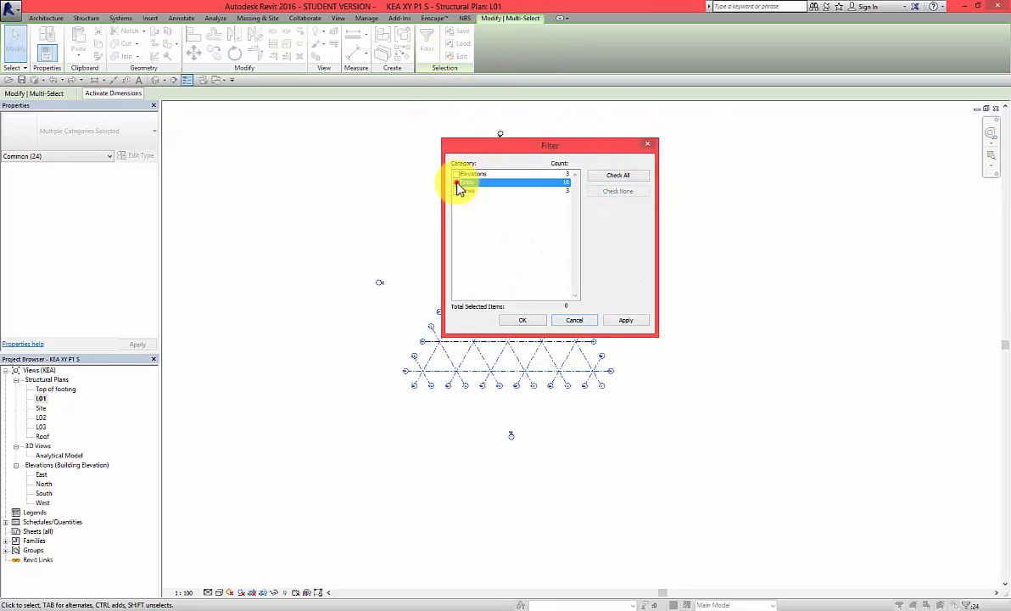
pyautogui.click(537, 323)
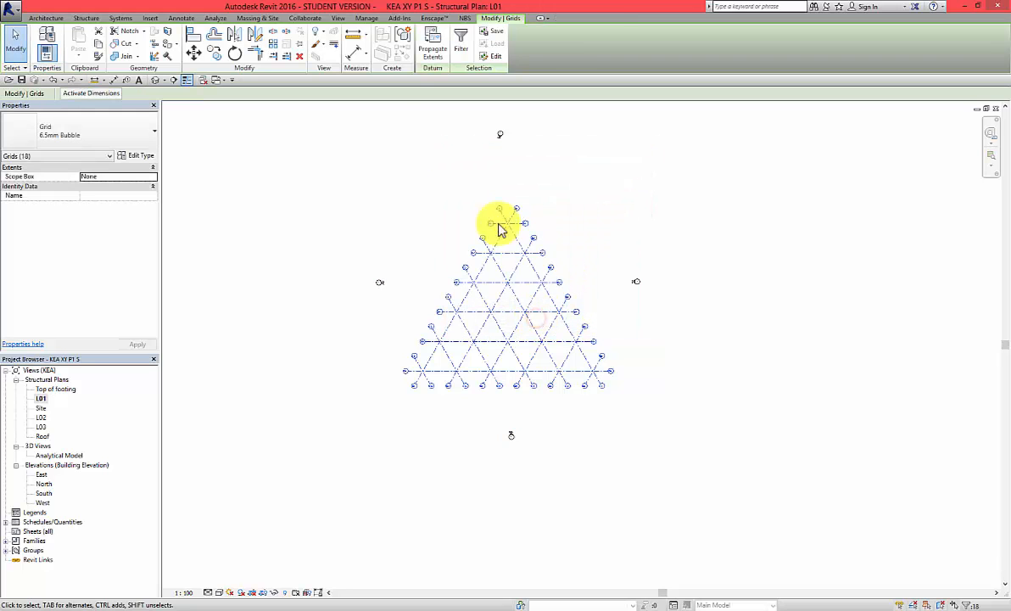
pyautogui.click(300, 44)
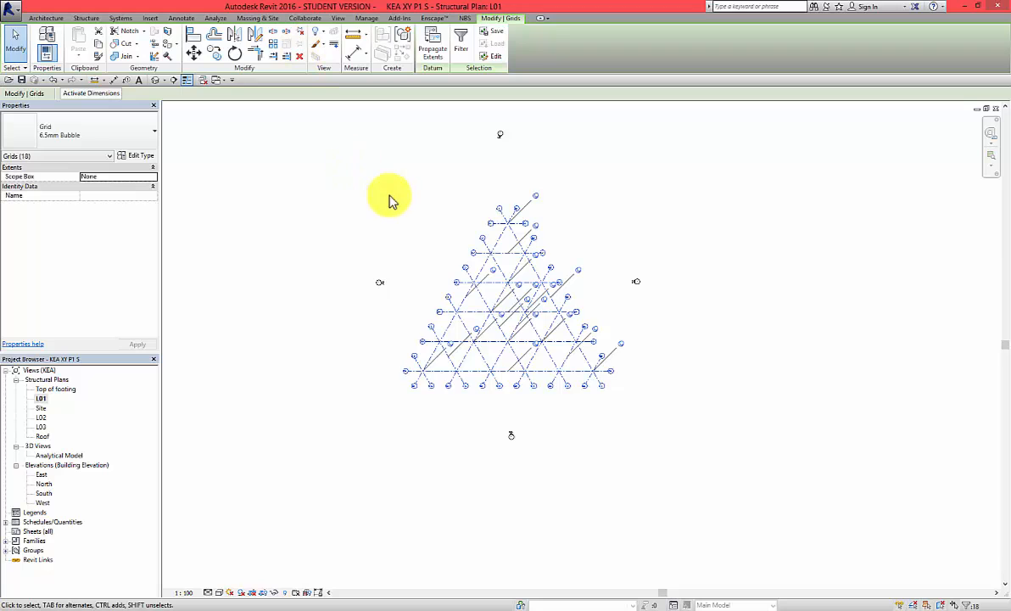
pyautogui.click(411, 212)
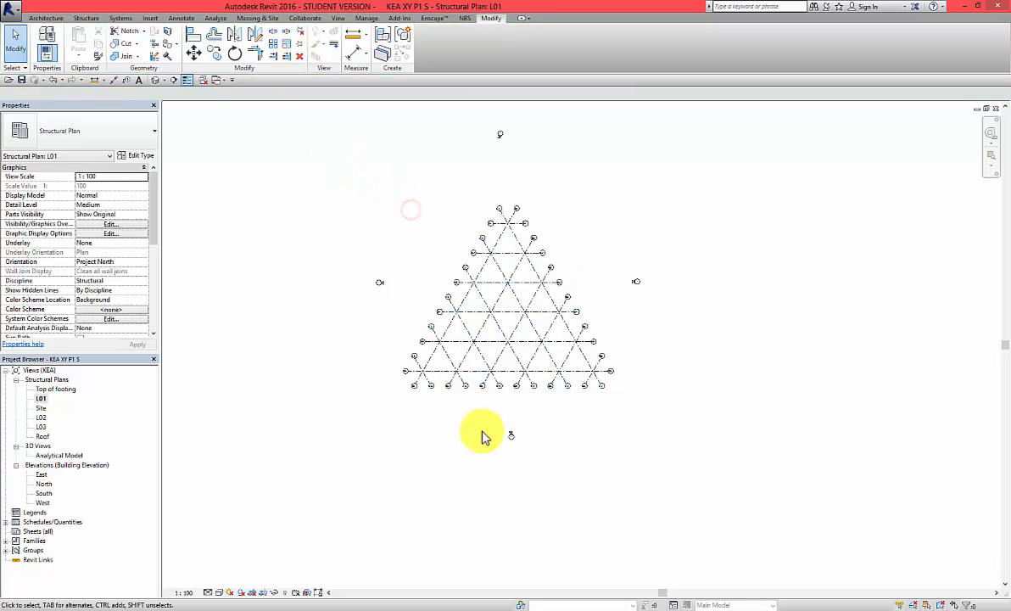
# Try to move the pinned grid A6 straight down by about 8500 mm, and dismiss the attempt
pyautogui.click(476, 371)
pyautogui.scroll(4, 477, 388)
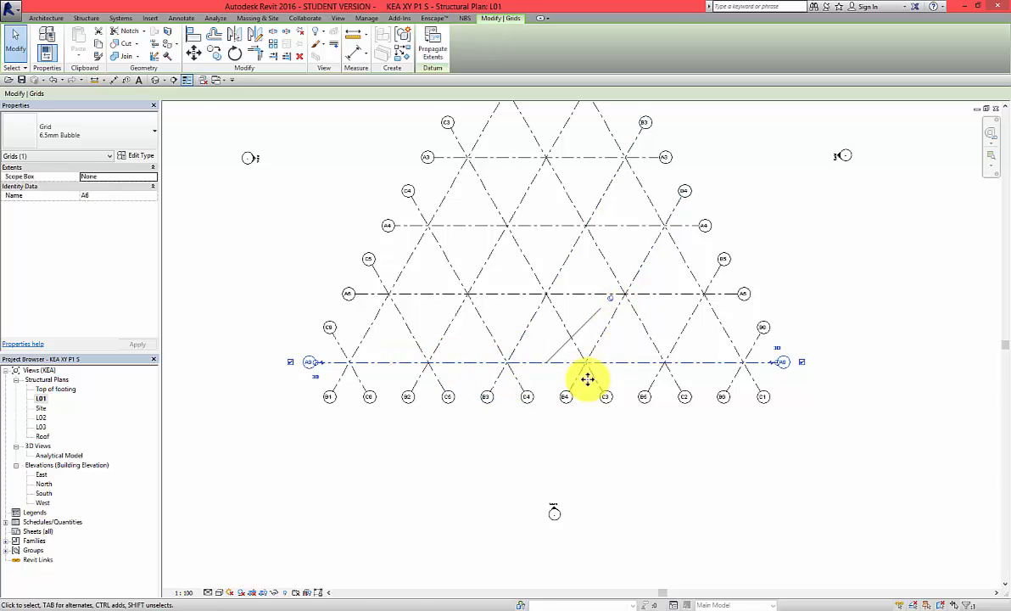
pyautogui.click(193, 53)
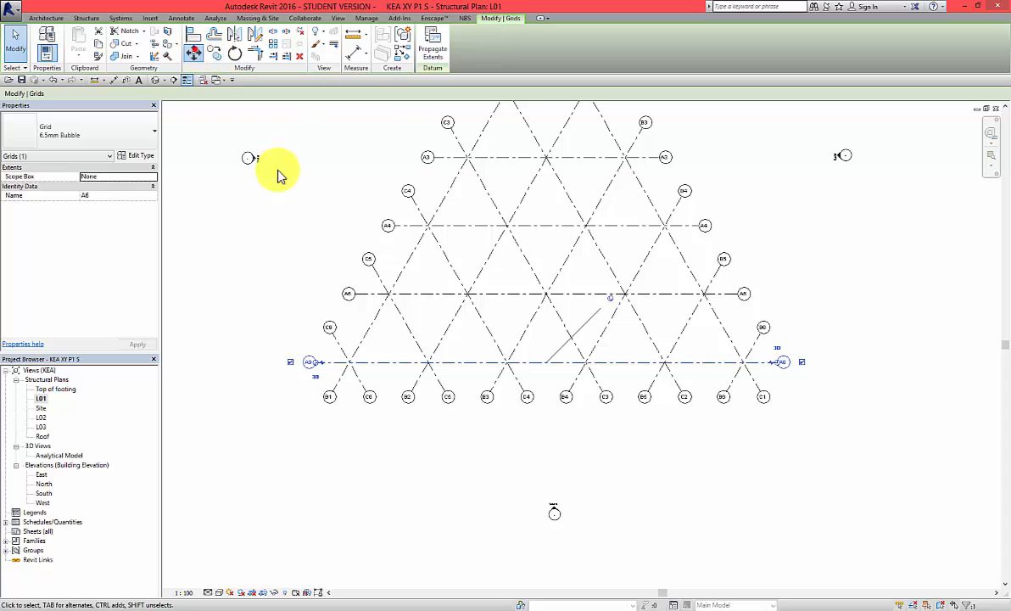
pyautogui.click(288, 310)
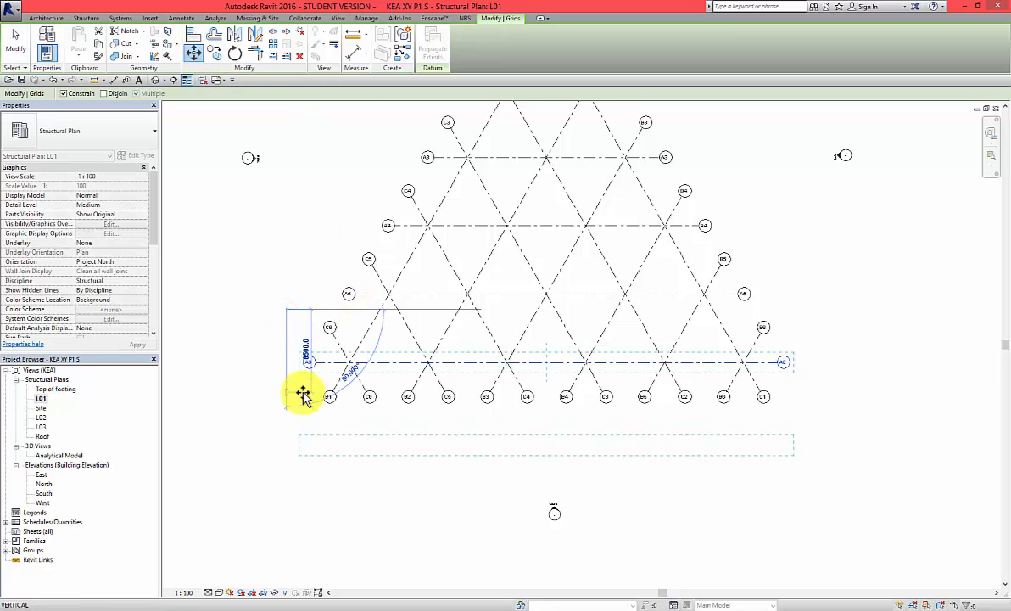
pyautogui.click(303, 397)
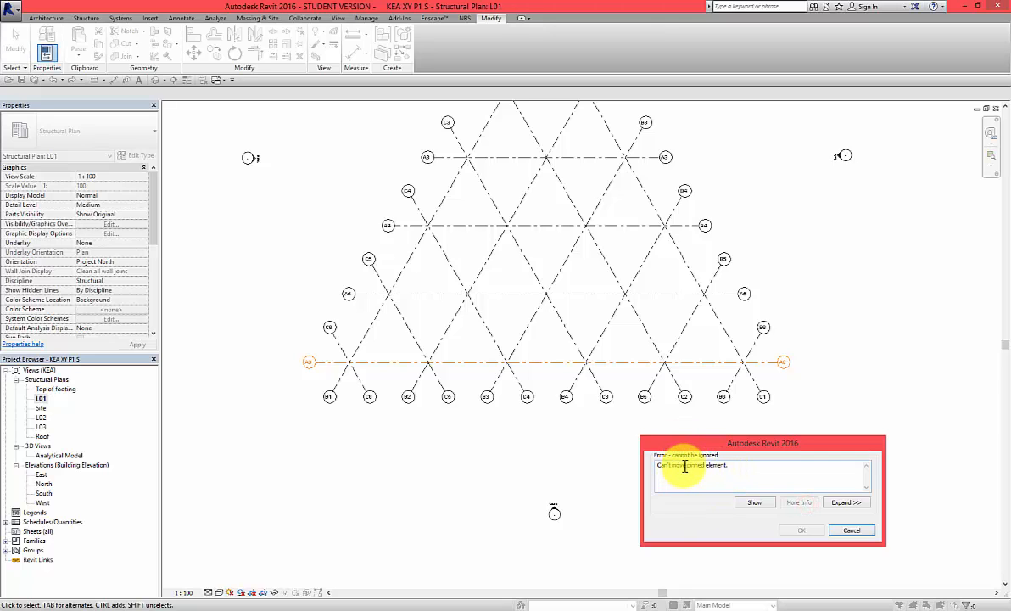
pyautogui.click(851, 531)
pyautogui.click(612, 462)
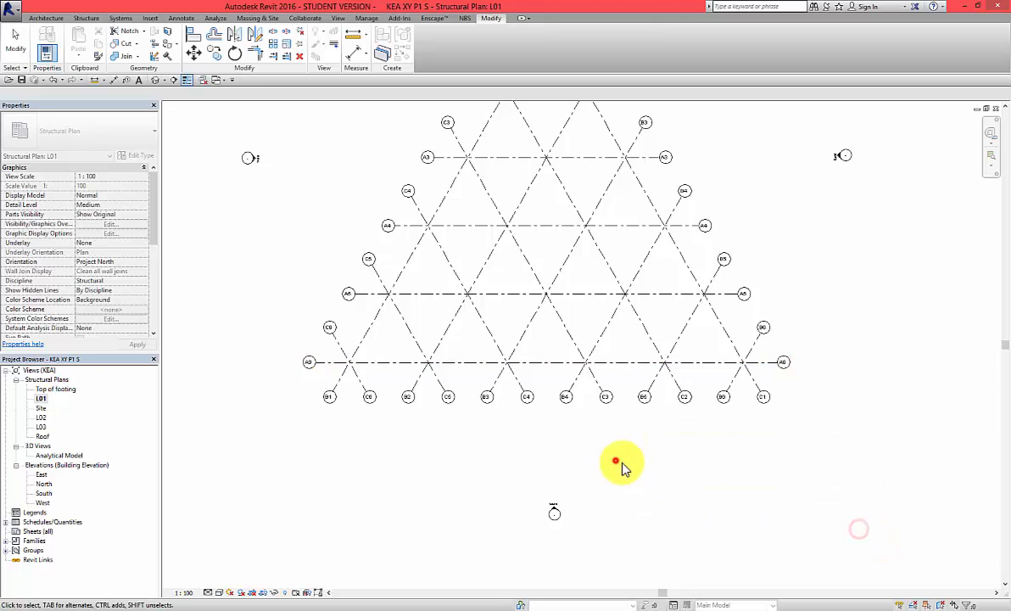
# Try to delete the pinned grid A6 at the triangle's base
pyautogui.click(447, 362)
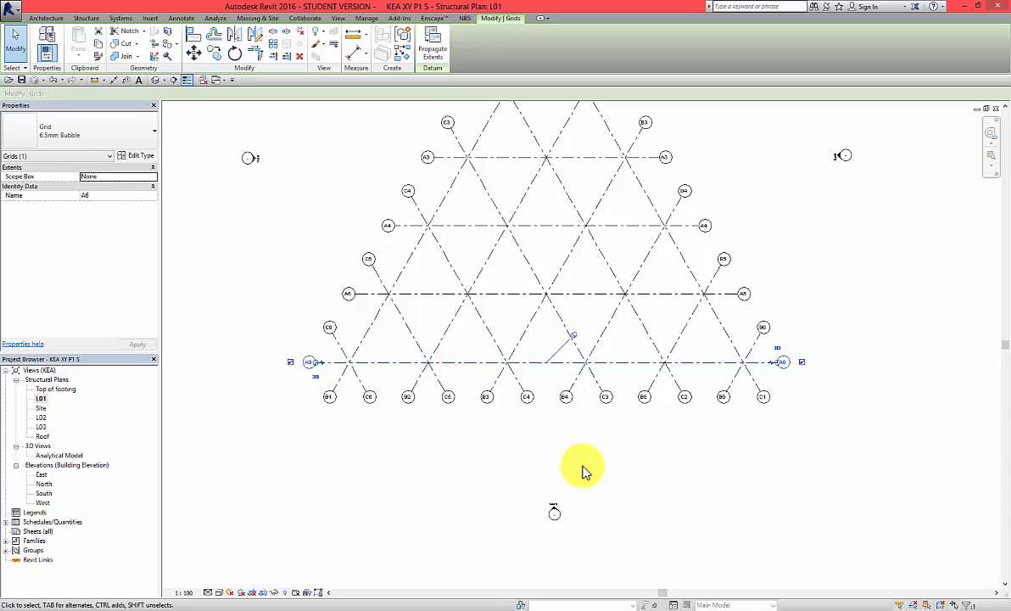
pyautogui.press('Delete')
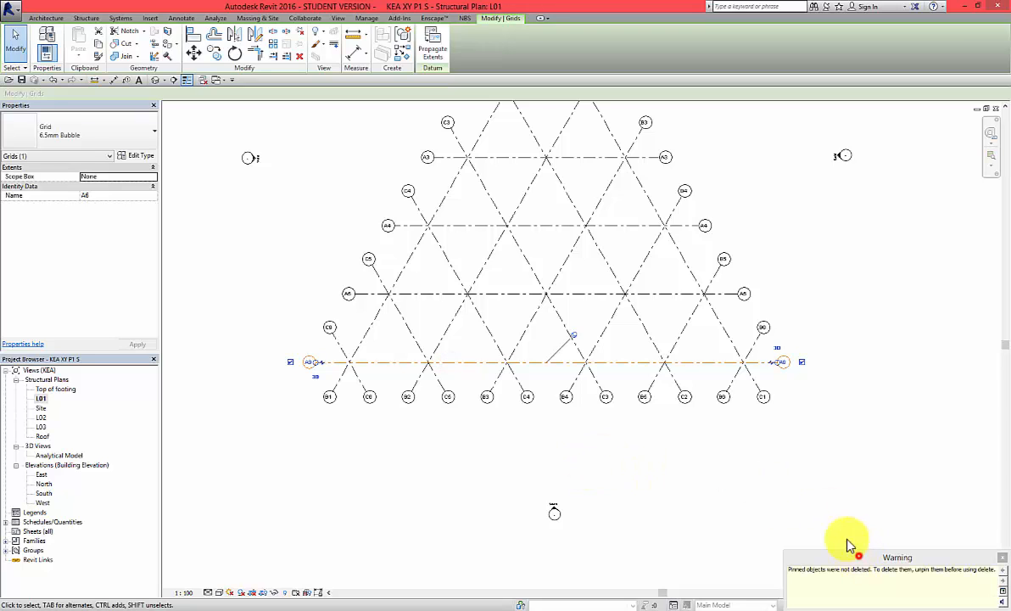
pyautogui.moveTo(850, 553); pyautogui.dragTo(771, 462)
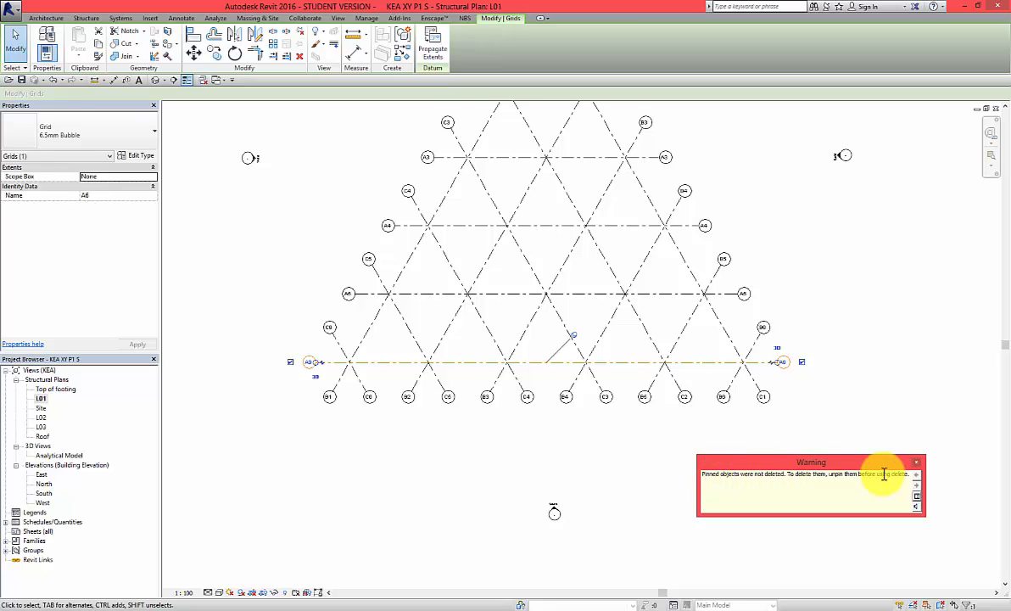
pyautogui.click(917, 463)
pyautogui.click(848, 421)
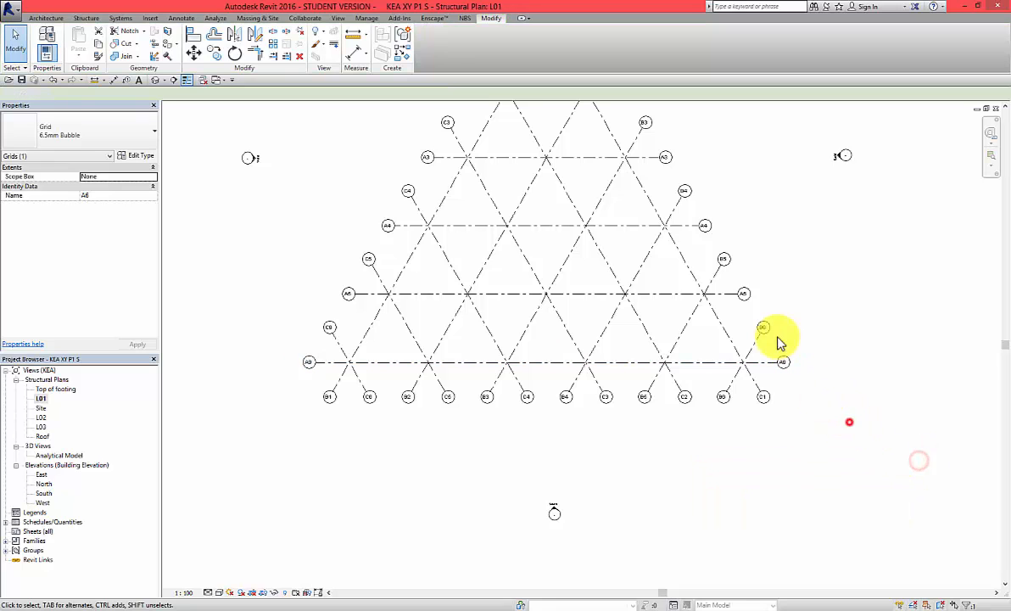
pyautogui.click(432, 411)
pyautogui.scroll(-2, 433, 451)
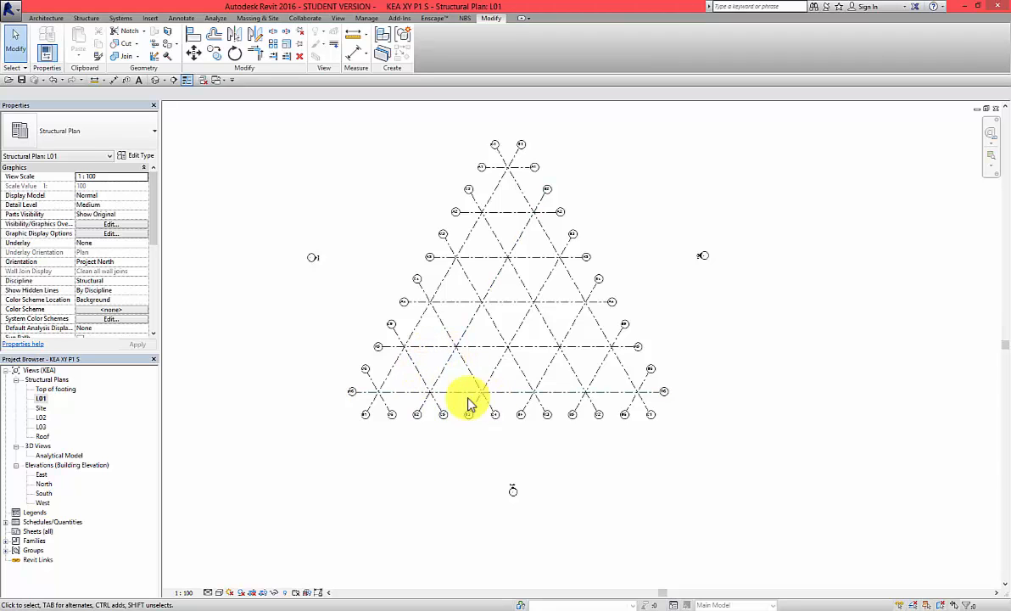
pyautogui.scroll(2, 466, 395)
pyautogui.moveTo(462, 389); pyautogui.dragTo(473, 478, button='middle')
pyautogui.scroll(-2, 489, 458)
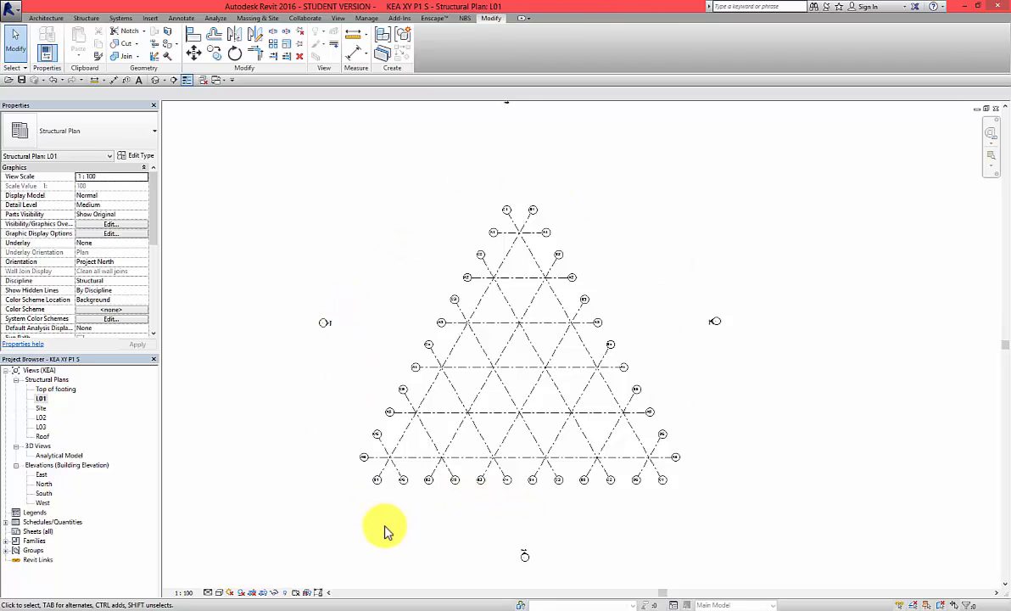
# Open the East elevation and pin all levels from Top of footing to Roof
pyautogui.doubleClick(42, 475)
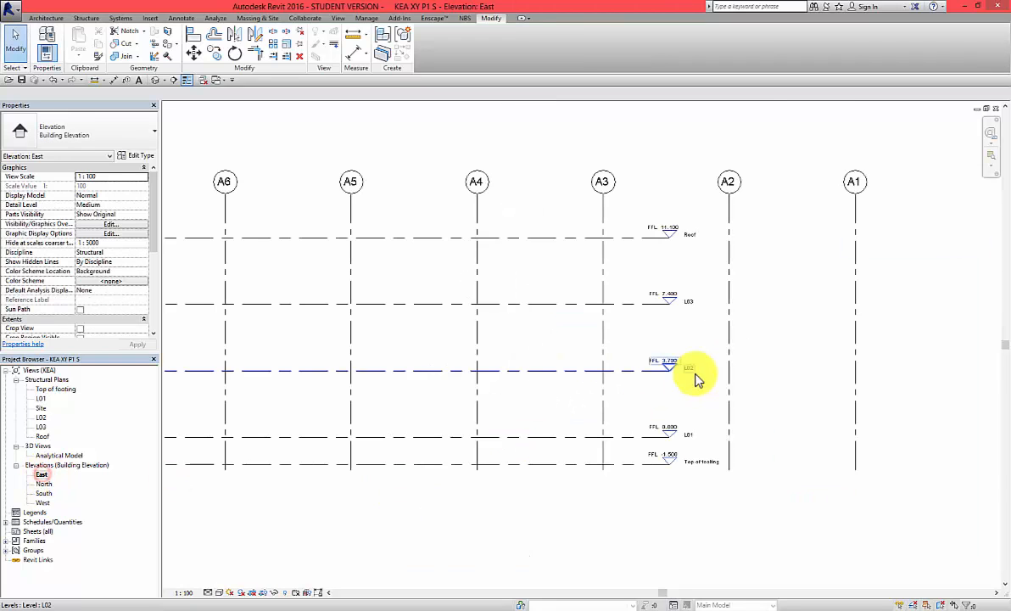
pyautogui.scroll(-1, 671, 456)
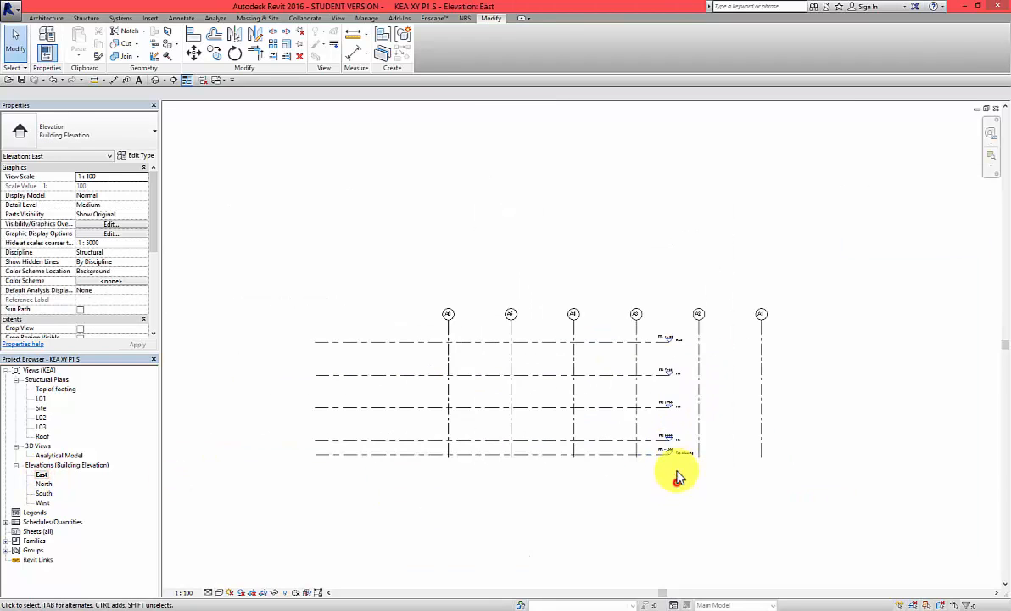
pyautogui.moveTo(676, 480); pyautogui.dragTo(656, 334)
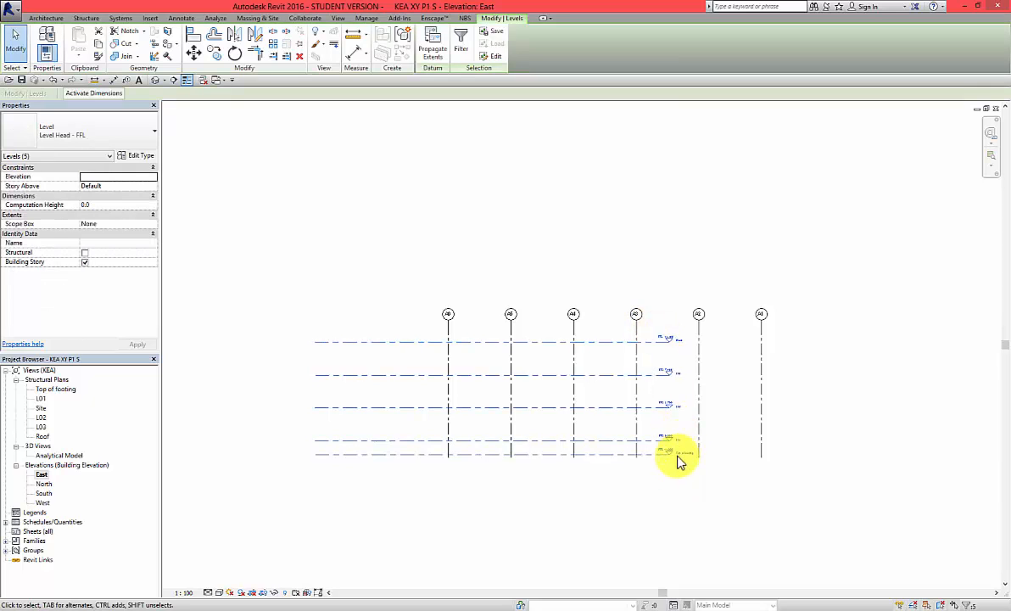
pyautogui.click(299, 44)
pyautogui.click(602, 513)
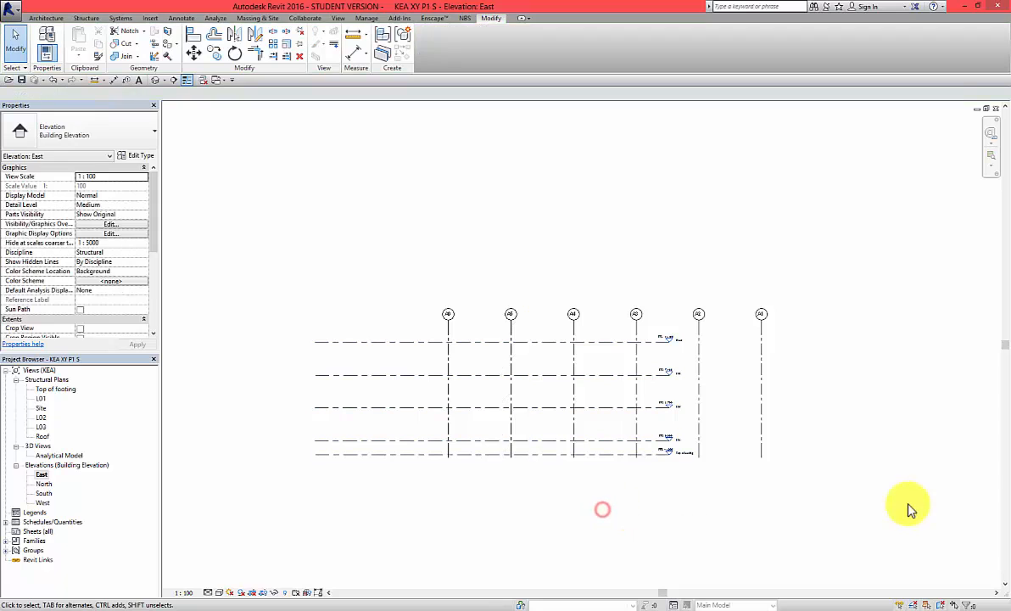
# Return to plan L01 and set the end segment color of grid B1's 6.5mm Bubble type to RGB 255-128-128
pyautogui.doubleClick(40, 399)
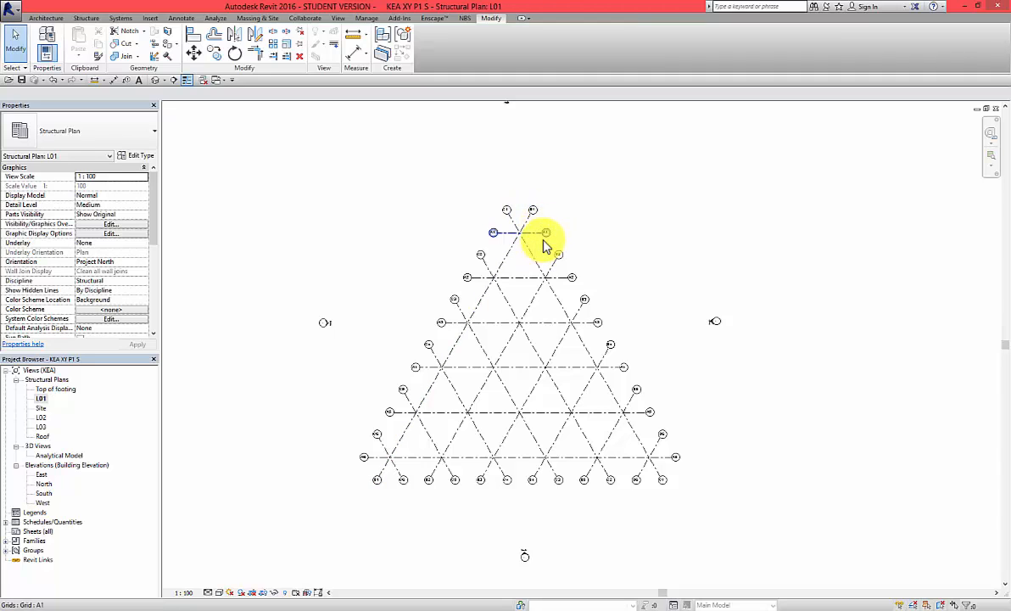
pyautogui.click(427, 392)
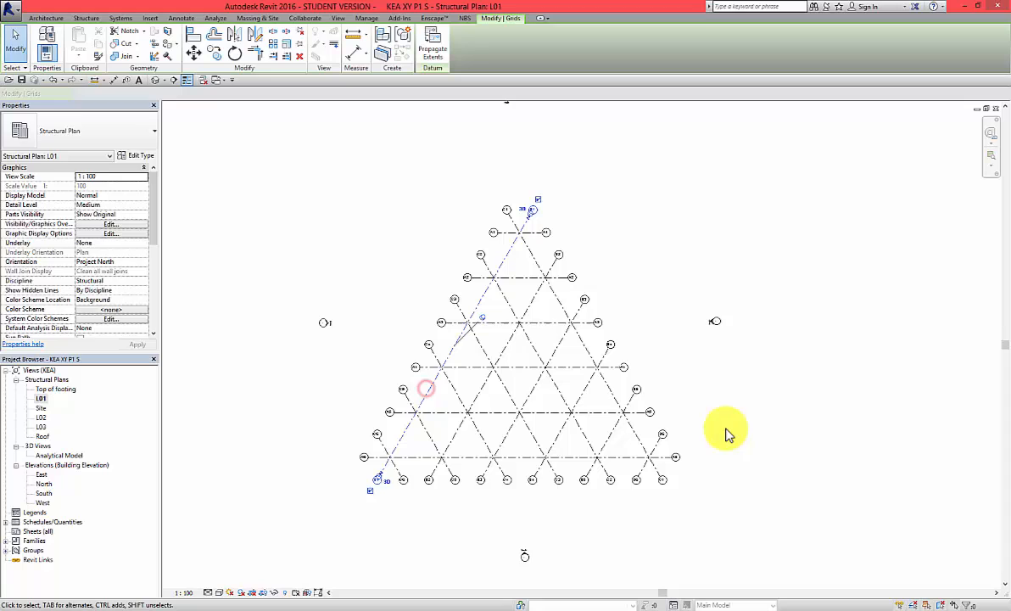
pyautogui.click(140, 158)
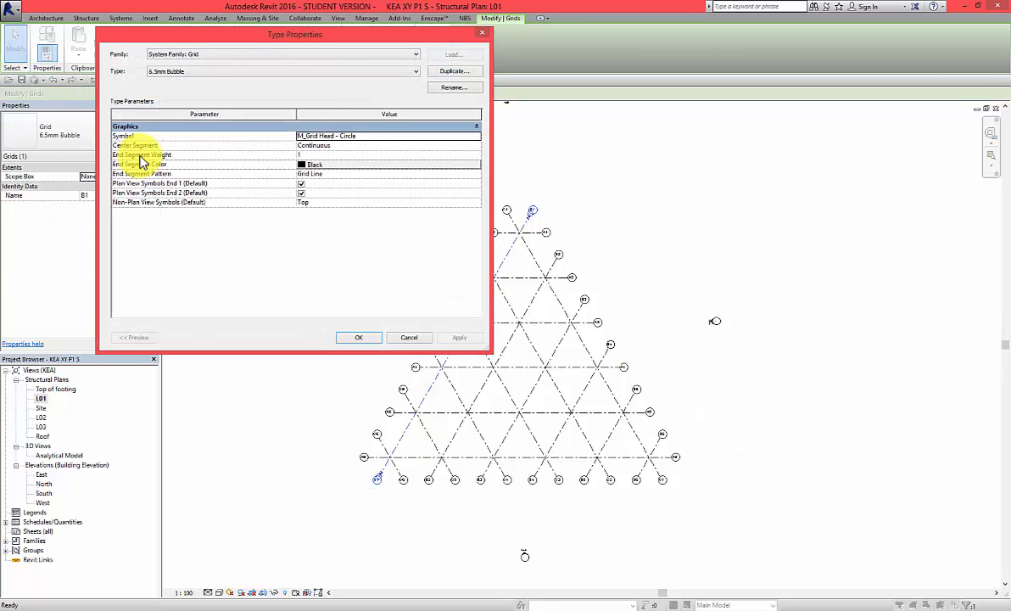
pyautogui.click(339, 166)
pyautogui.click(339, 167)
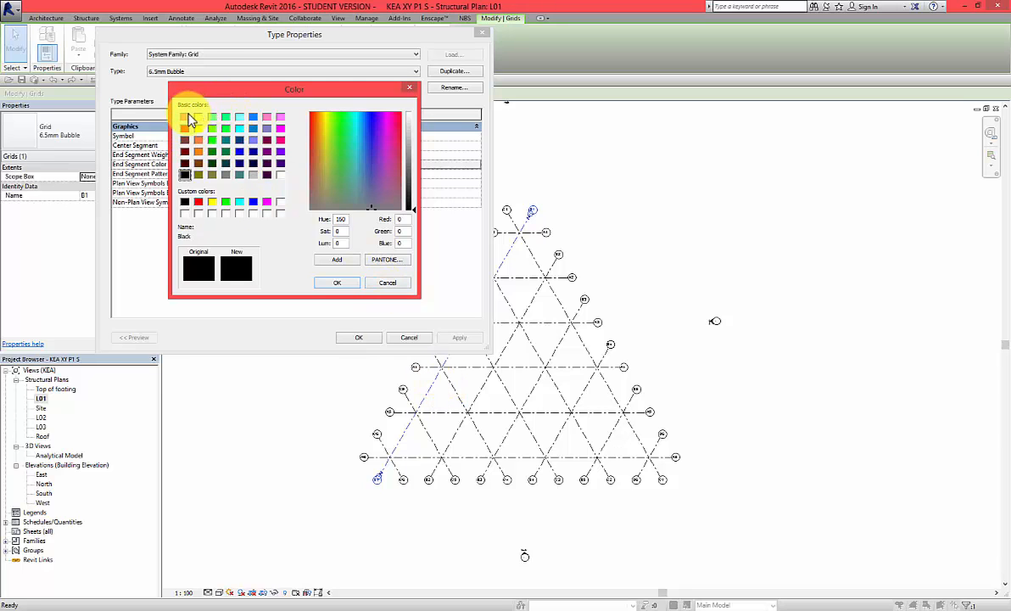
pyautogui.click(338, 283)
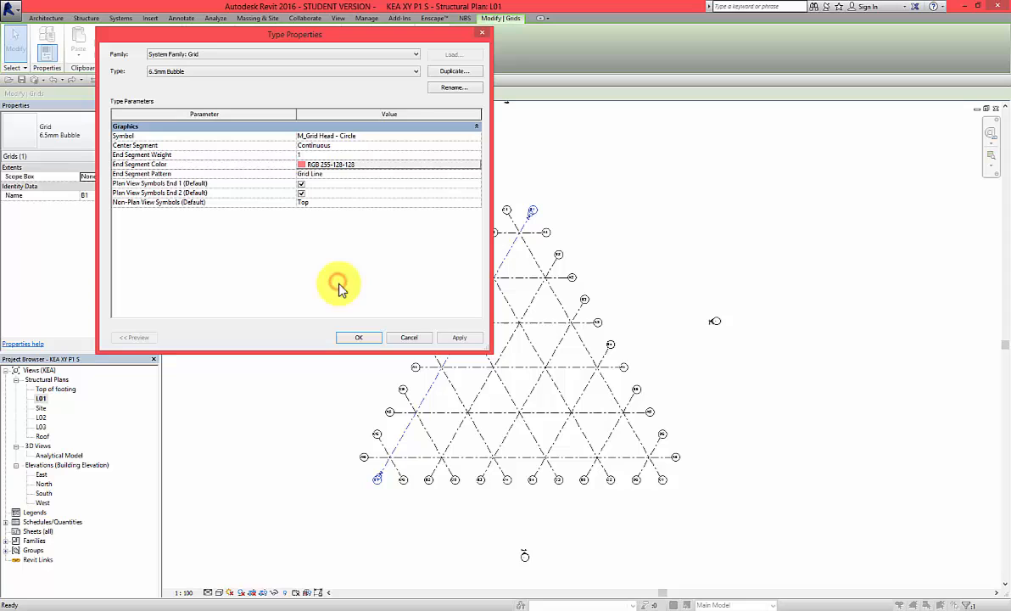
# Set the 6.5mm Bubble grid type's end segment pattern to Solid and apply the type changes
pyautogui.click(329, 174)
pyautogui.click(478, 175)
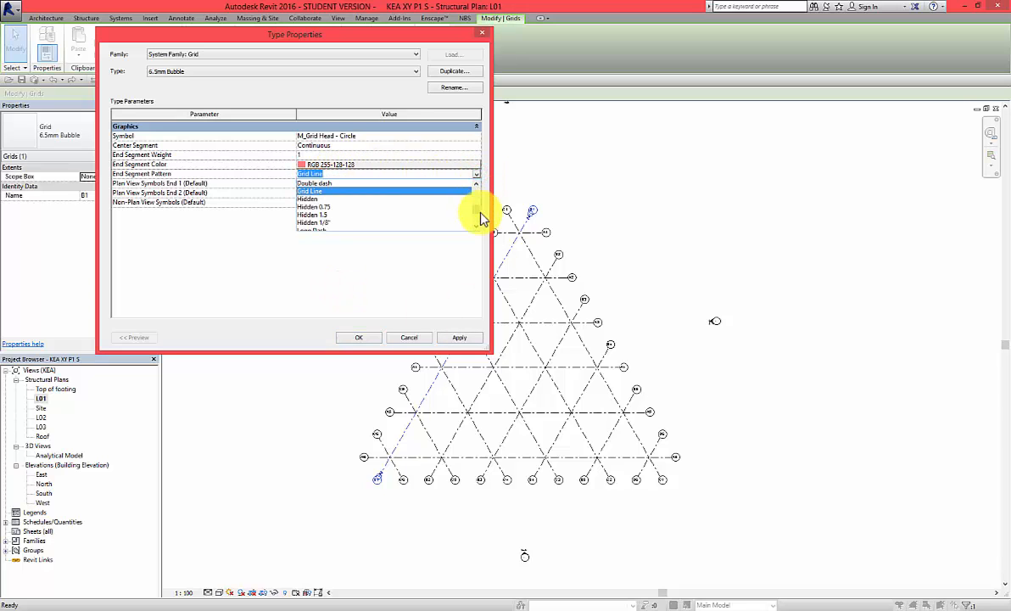
pyautogui.moveTo(480, 218); pyautogui.dragTo(478, 185)
pyautogui.click(313, 184)
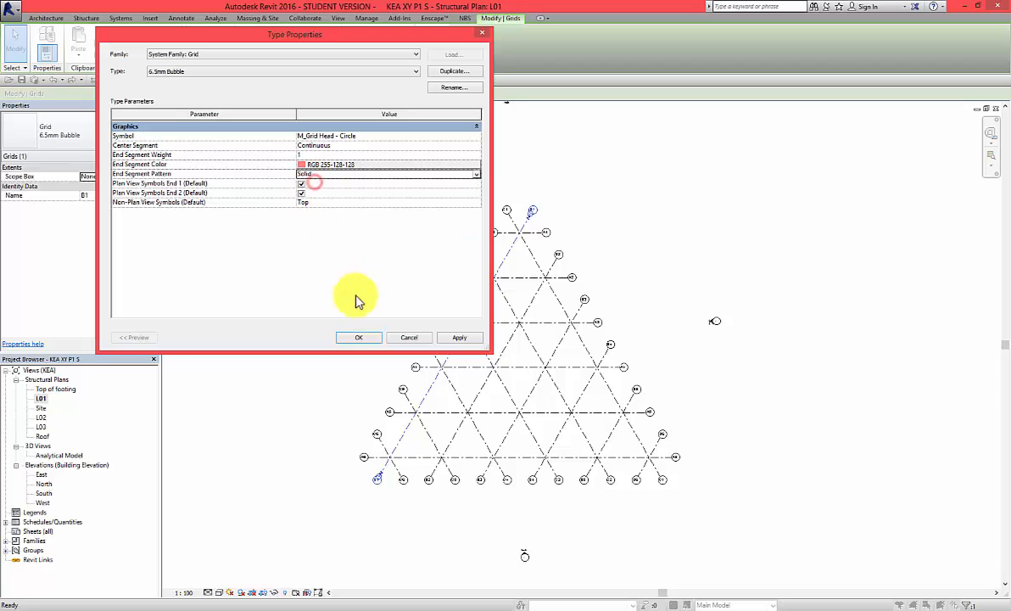
pyautogui.click(360, 338)
pyautogui.click(373, 330)
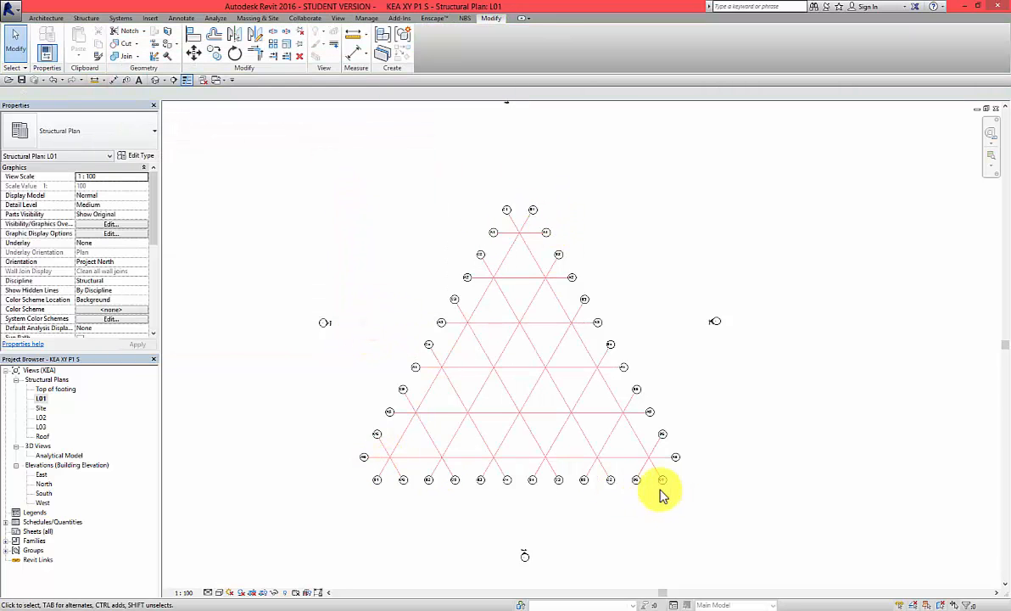
# Examine closely how the grid lines cross at the A6/B1/C6 corner and where C1 meets A6 at the opposite corner
pyautogui.scroll(10, 399, 465)
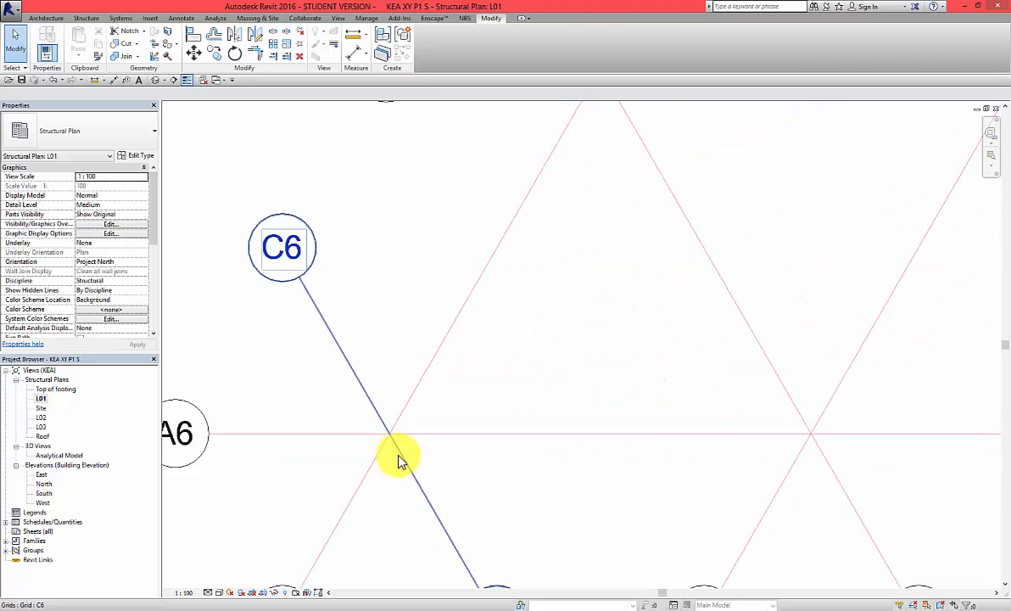
pyautogui.scroll(4, 371, 406)
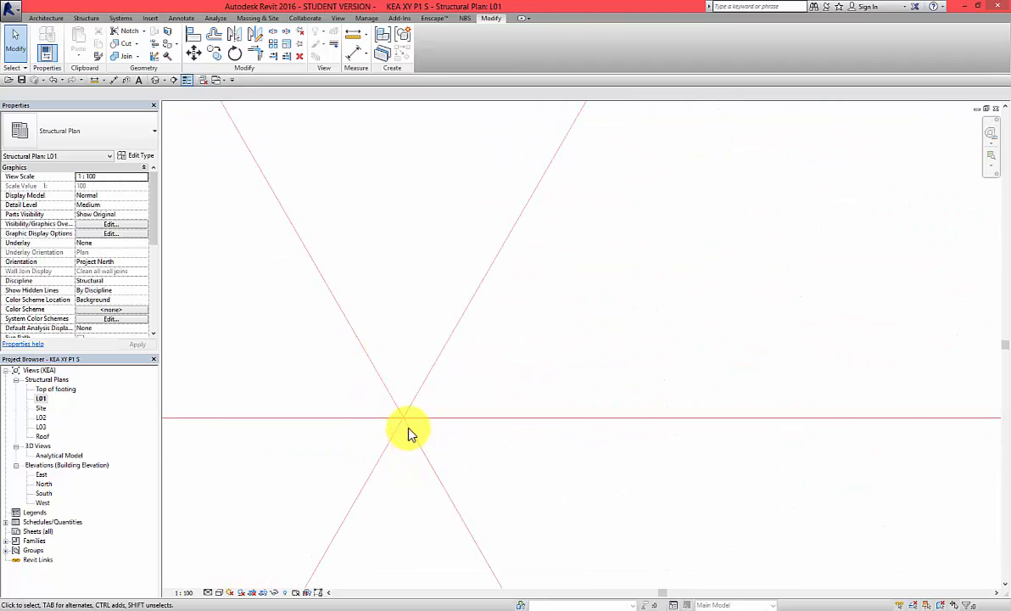
pyautogui.scroll(6, 408, 428)
pyautogui.scroll(3, 417, 341)
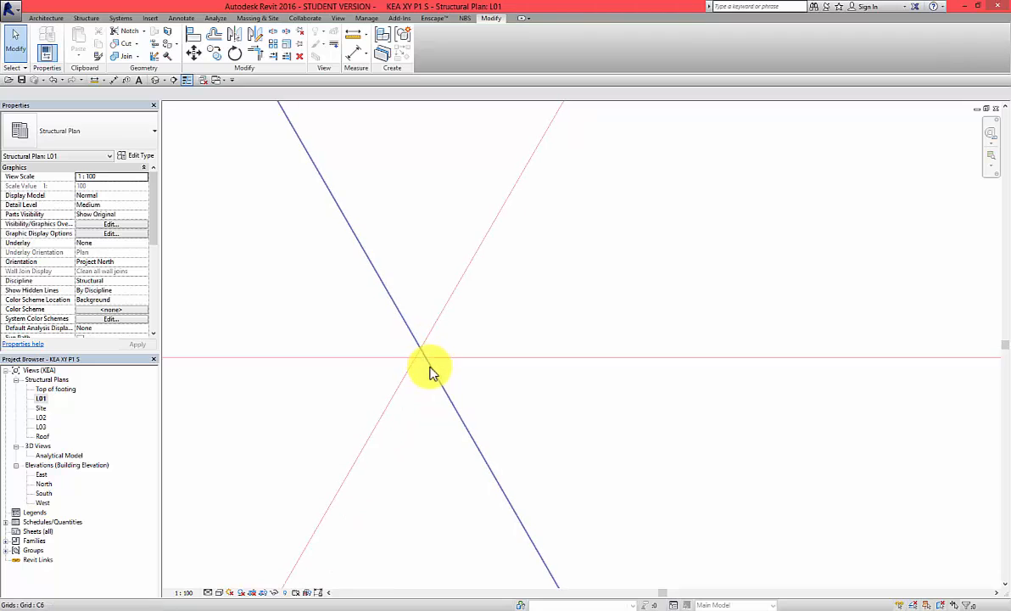
pyautogui.scroll(3, 430, 372)
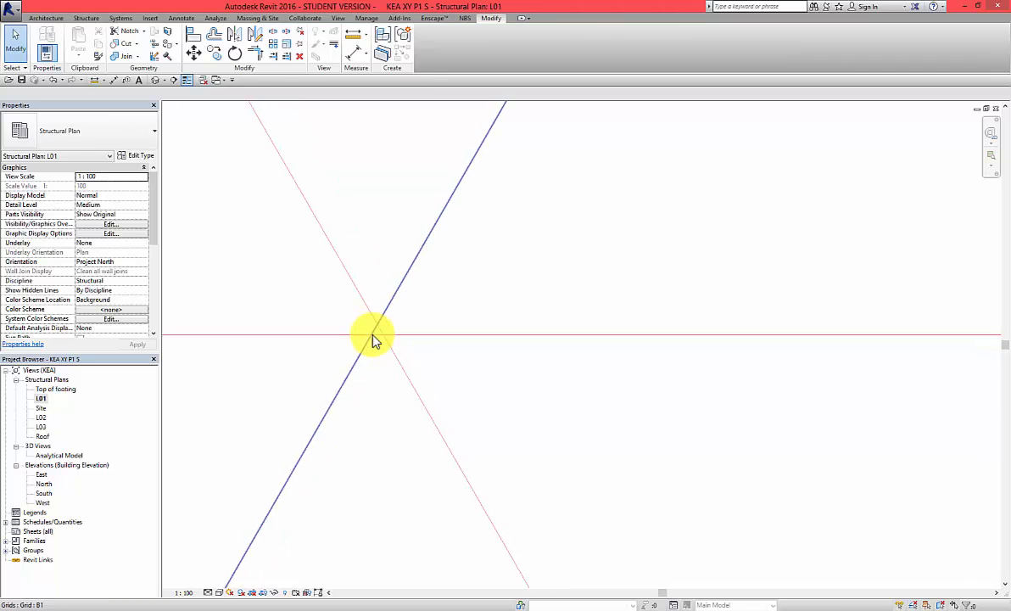
pyautogui.scroll(-6, 360, 359)
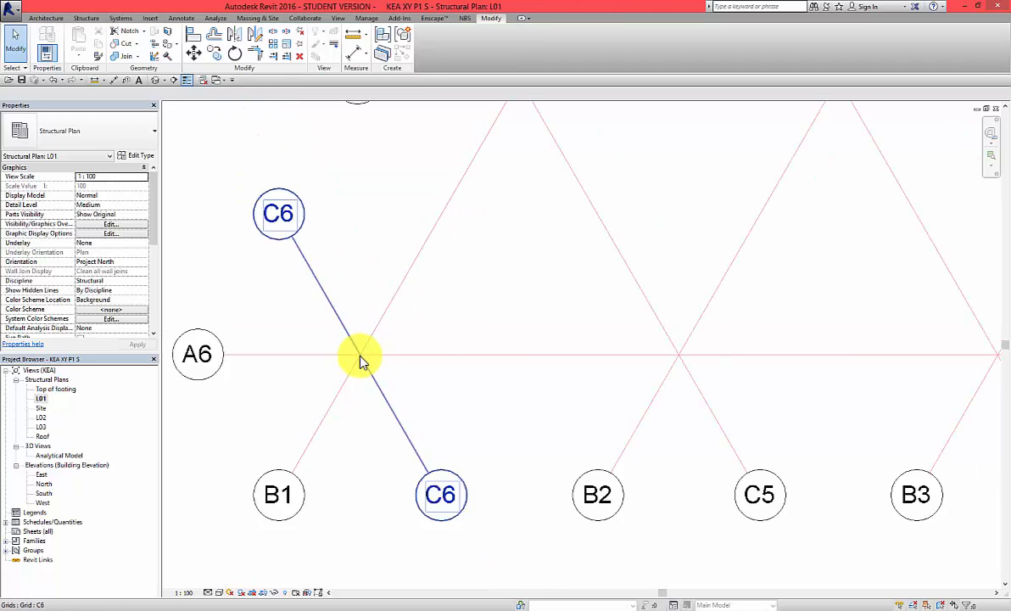
pyautogui.scroll(10, 619, 366)
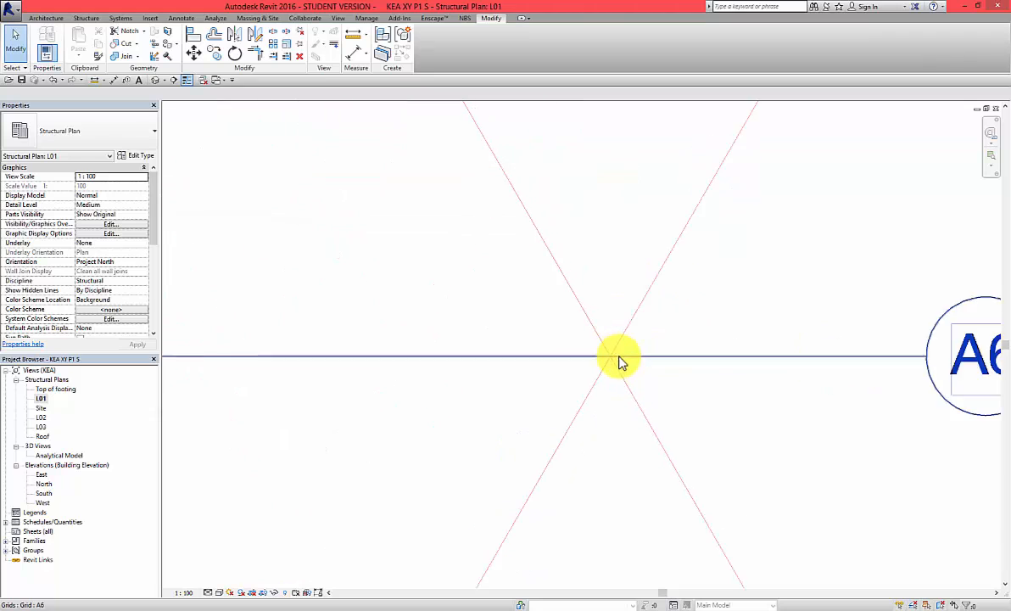
pyautogui.scroll(10, 583, 348)
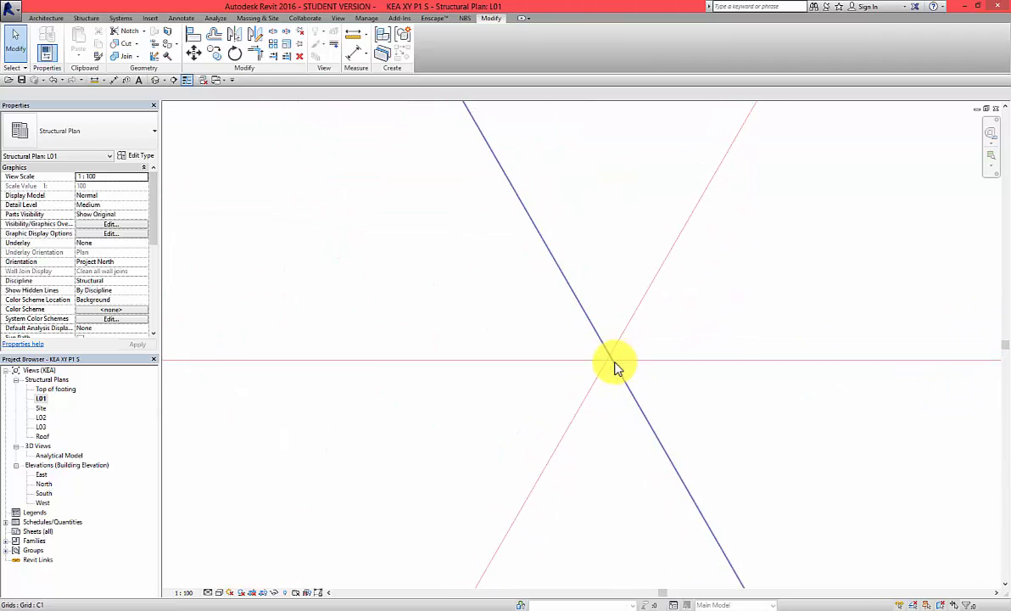
# Examine closely how the grid lines cross at the A6/B6/C1 corner and where A1 meets B1 and C1 at the apex
pyautogui.scroll(-9, 596, 366)
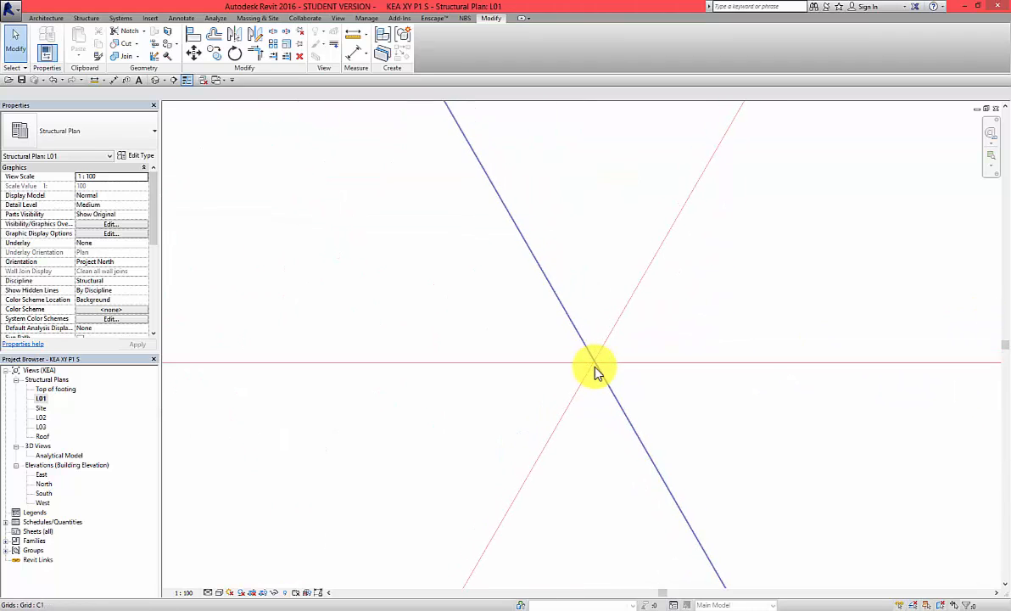
pyautogui.scroll(-10, 597, 374)
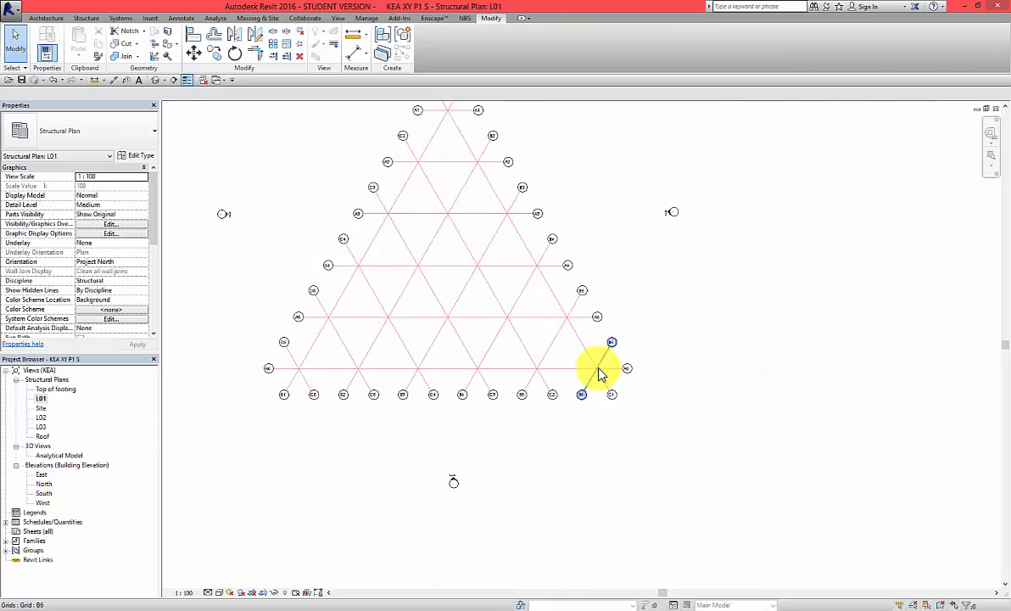
pyautogui.scroll(10, 513, 238)
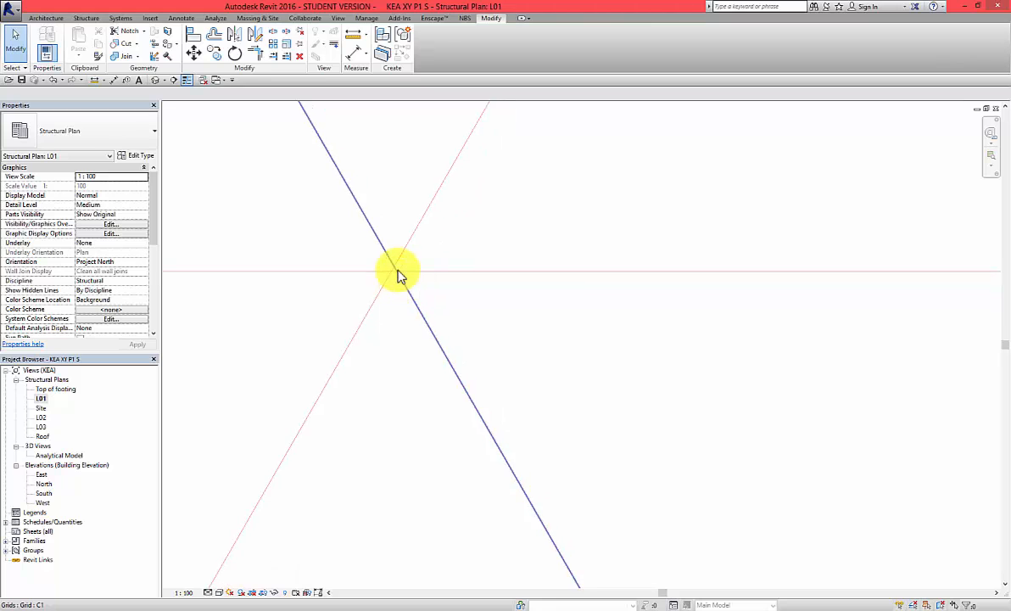
pyautogui.scroll(5, 395, 271)
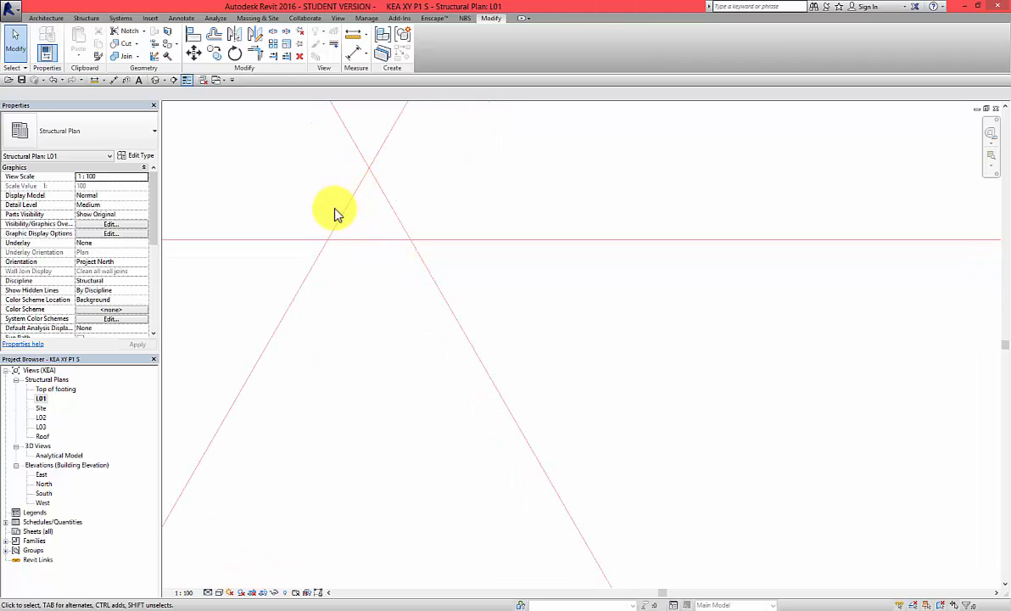
pyautogui.scroll(-5, 371, 245)
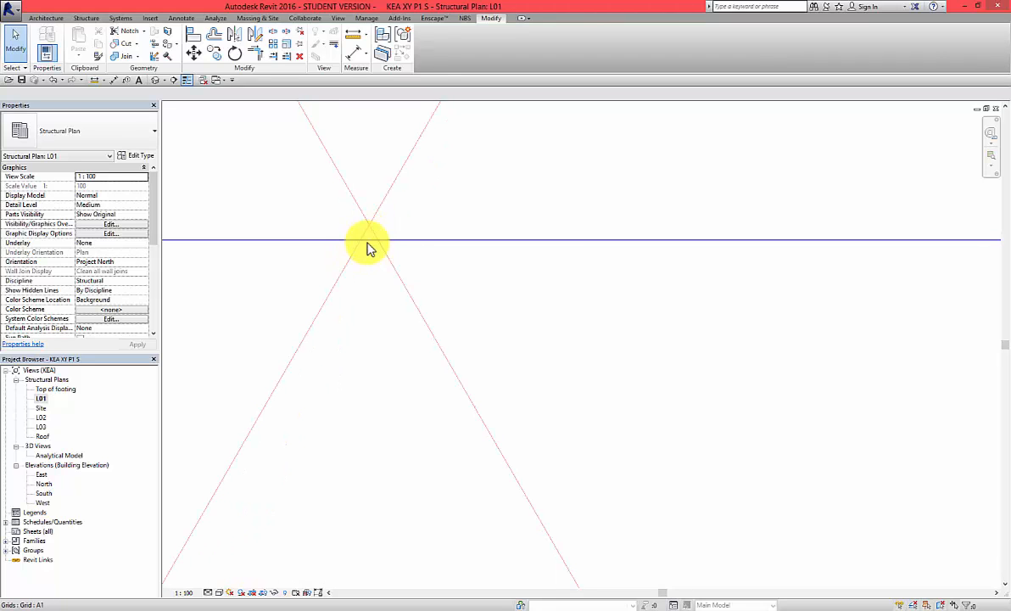
pyautogui.click(371, 241)
pyautogui.scroll(-8, 384, 276)
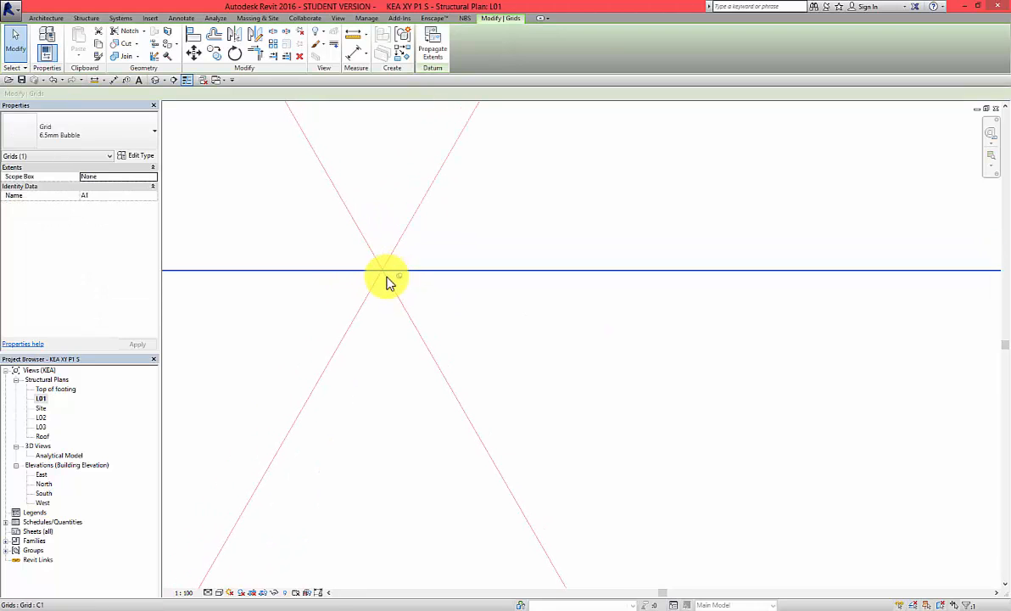
pyautogui.scroll(-8, 389, 280)
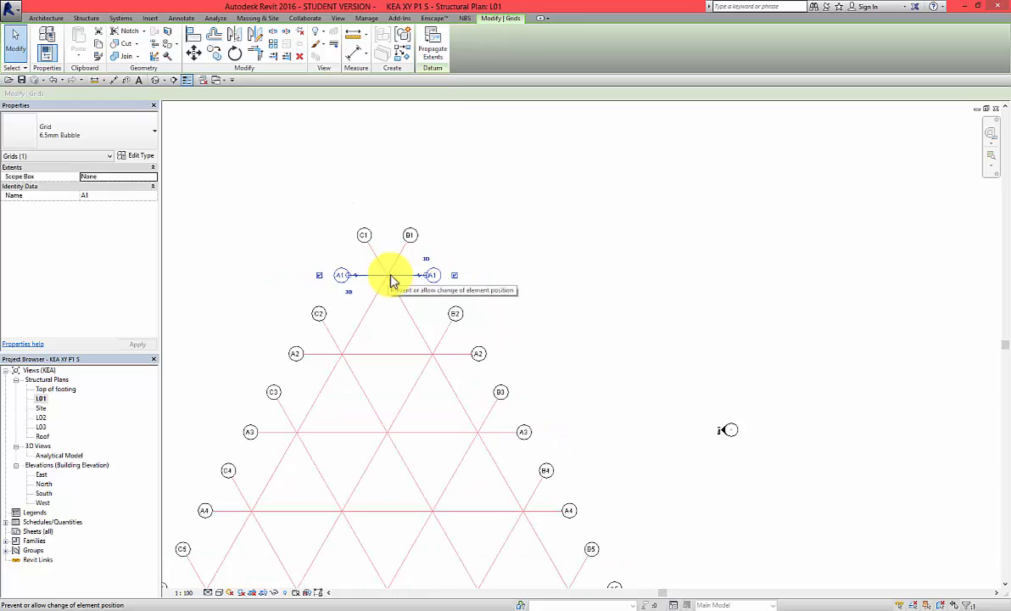
pyautogui.scroll(-5, 449, 261)
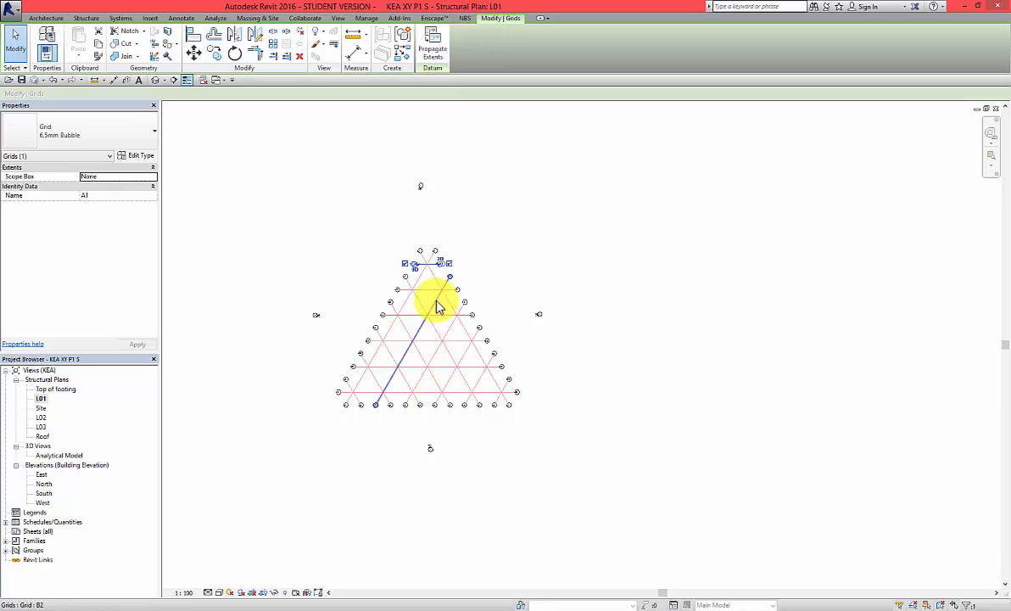
# Select the whole drawing, filter the selection down to the grids only, and unpin them
pyautogui.moveTo(316, 221); pyautogui.dragTo(553, 468)
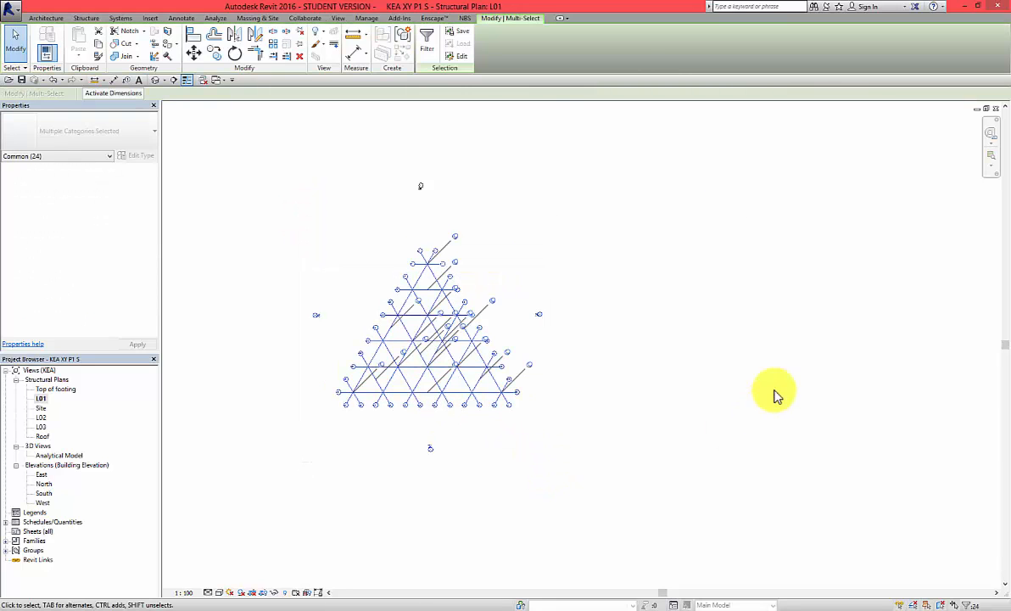
pyautogui.click(428, 49)
pyautogui.click(617, 192)
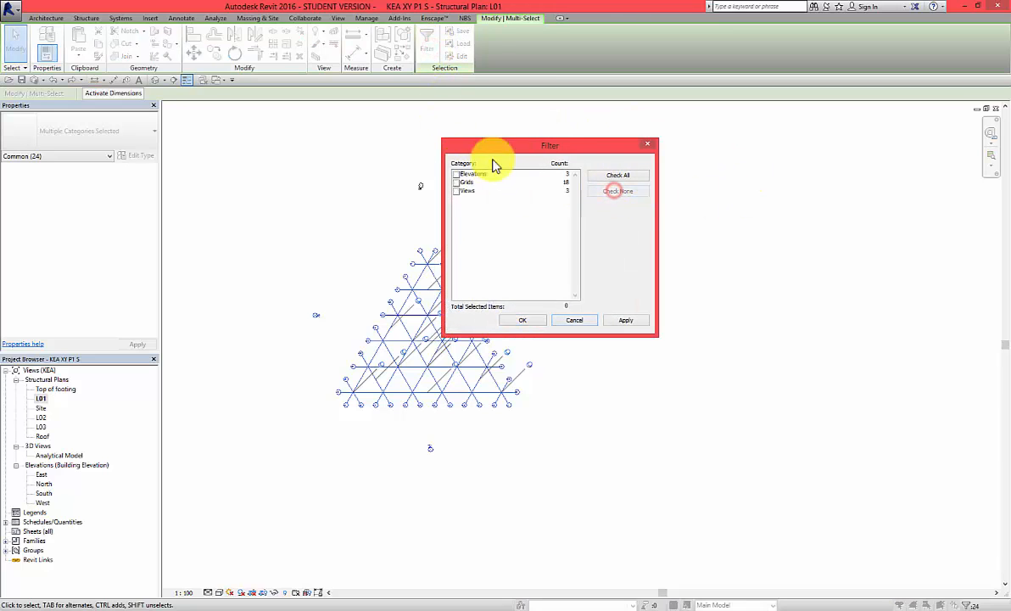
pyautogui.click(525, 321)
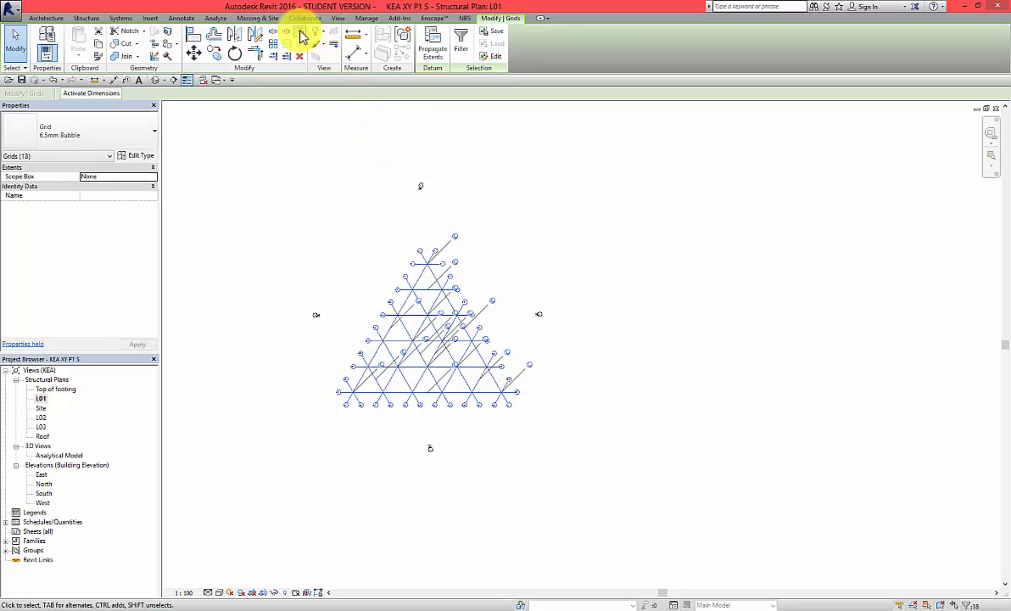
pyautogui.click(371, 434)
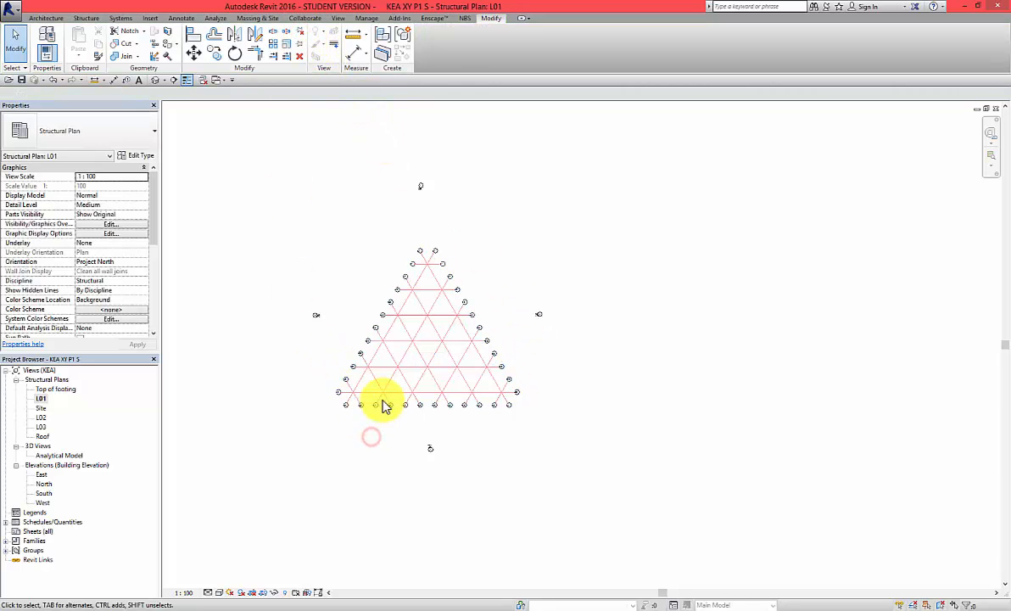
# Try to move horizontal grids A1 to A6 straight up about 0.4 mm onto the B1/C1 intersection
pyautogui.click(363, 394)
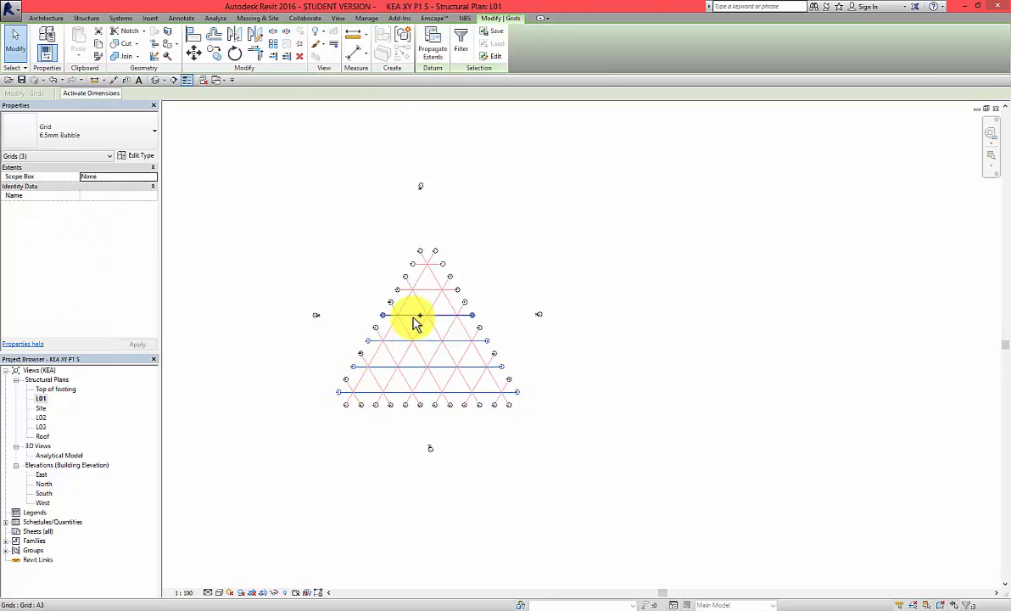
pyautogui.keyDown('ctrl'); pyautogui.click(413, 316); pyautogui.keyUp('ctrl')
pyautogui.keyDown('ctrl'); pyautogui.click(432, 290); pyautogui.keyUp('ctrl')
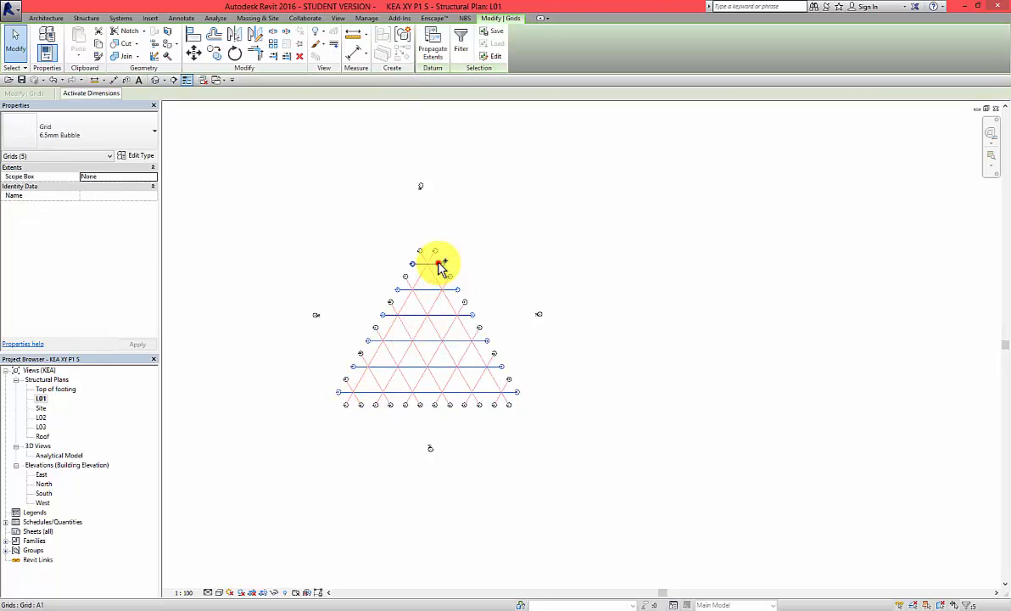
pyautogui.keyDown('ctrl'); pyautogui.click(440, 266); pyautogui.keyUp('ctrl')
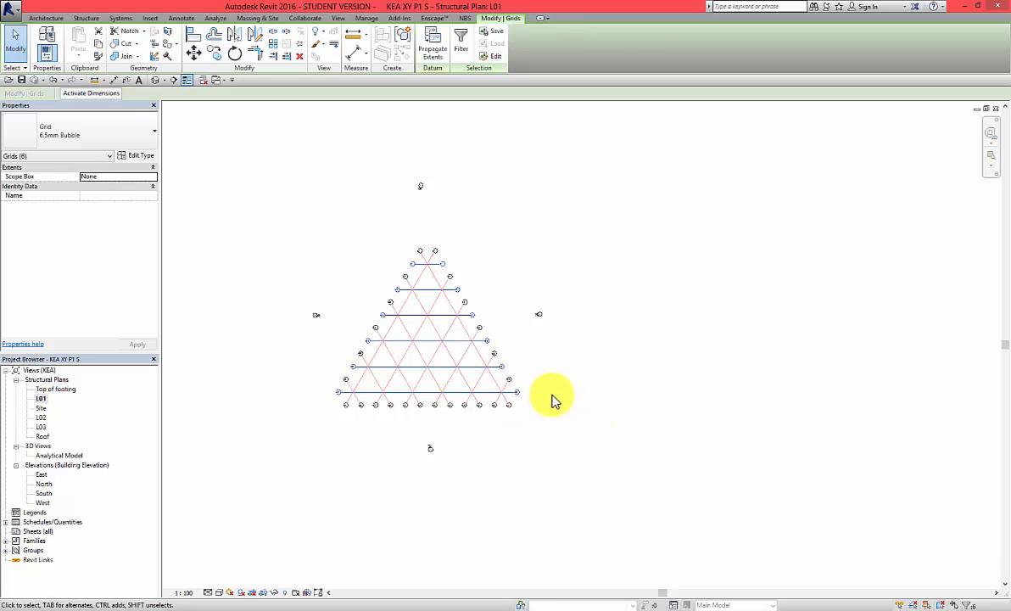
pyautogui.scroll(6, 413, 271)
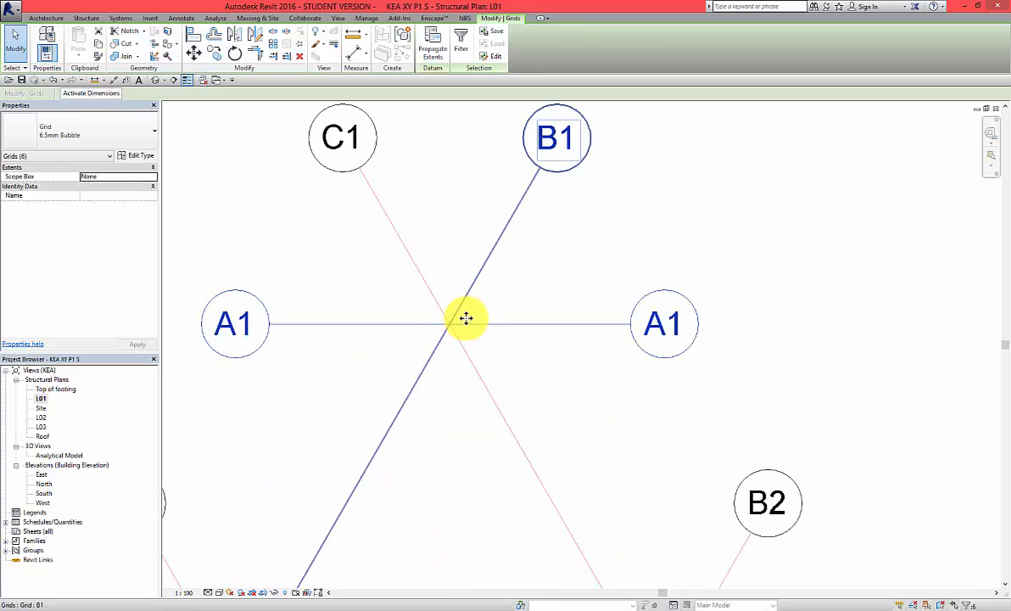
pyautogui.scroll(5, 466, 318)
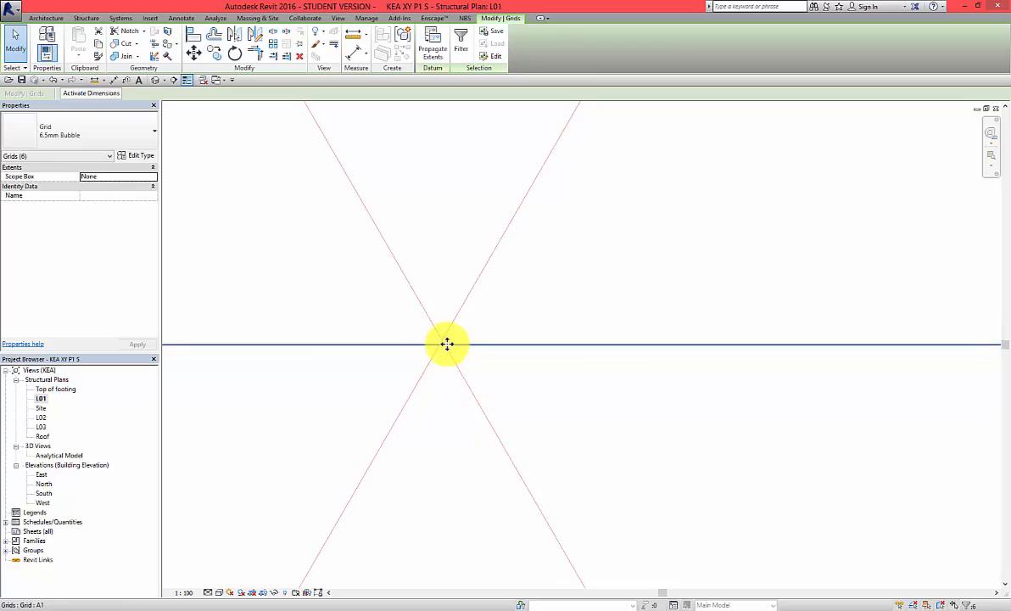
pyautogui.scroll(3, 438, 355)
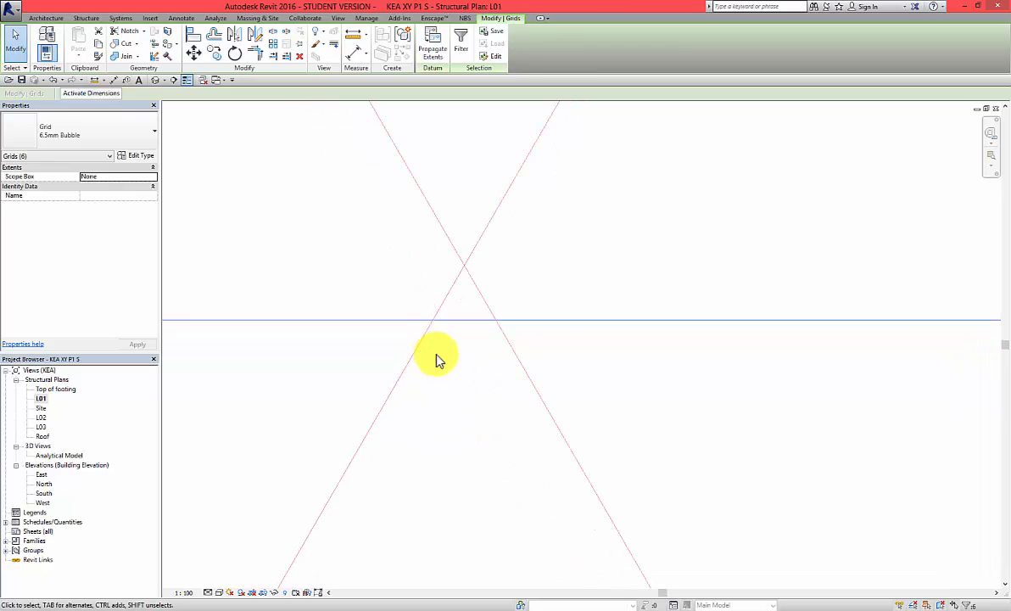
pyautogui.click(195, 54)
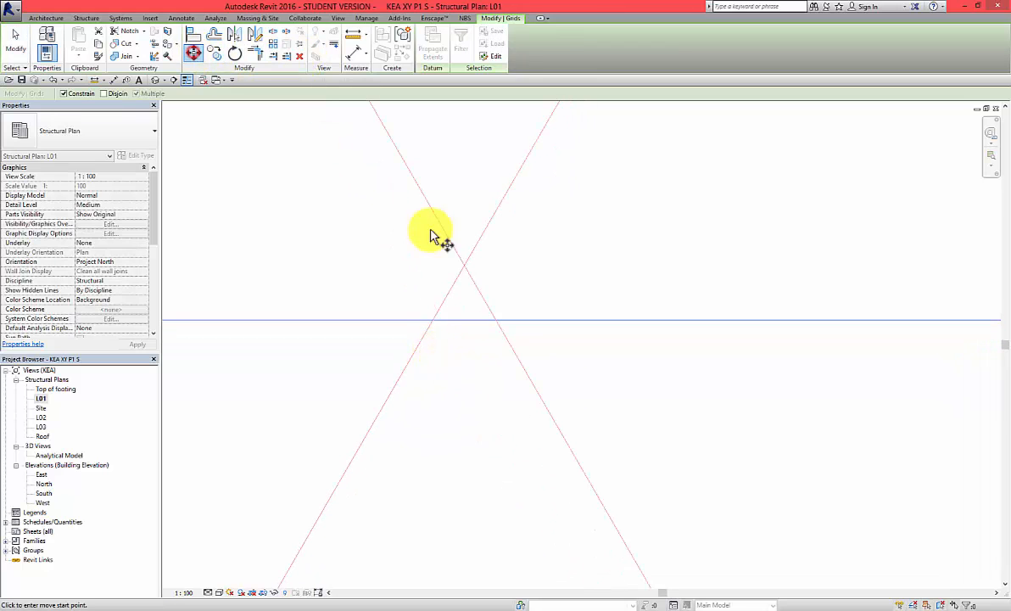
pyautogui.click(468, 320)
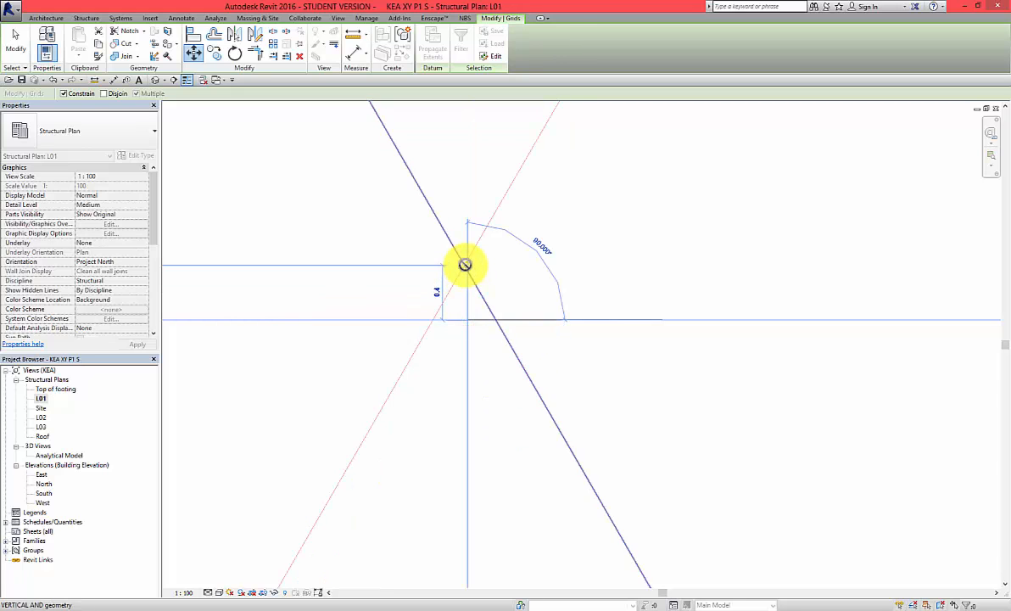
pyautogui.scroll(5, 464, 265)
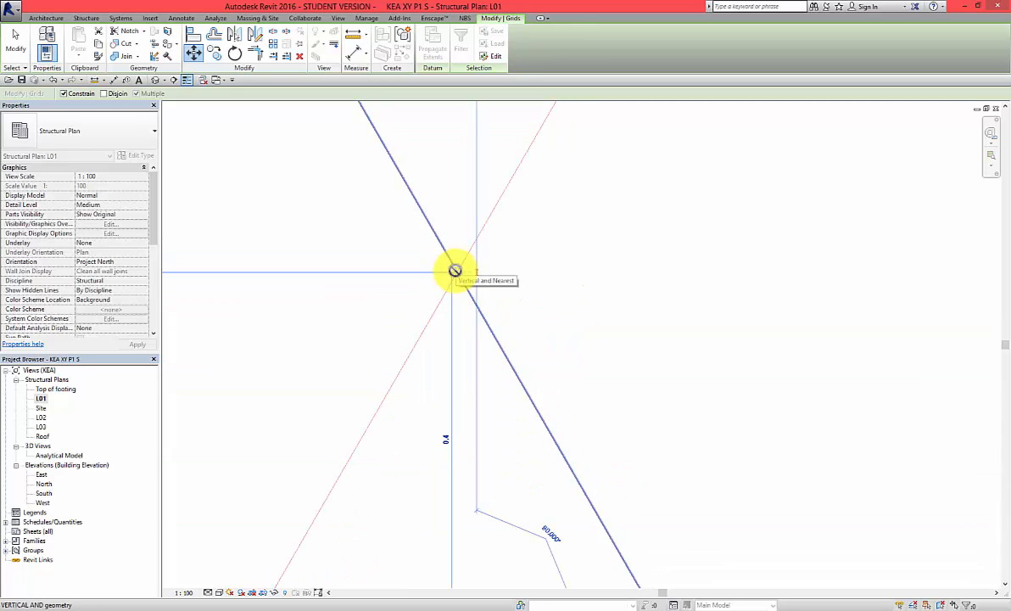
pyautogui.click(454, 269)
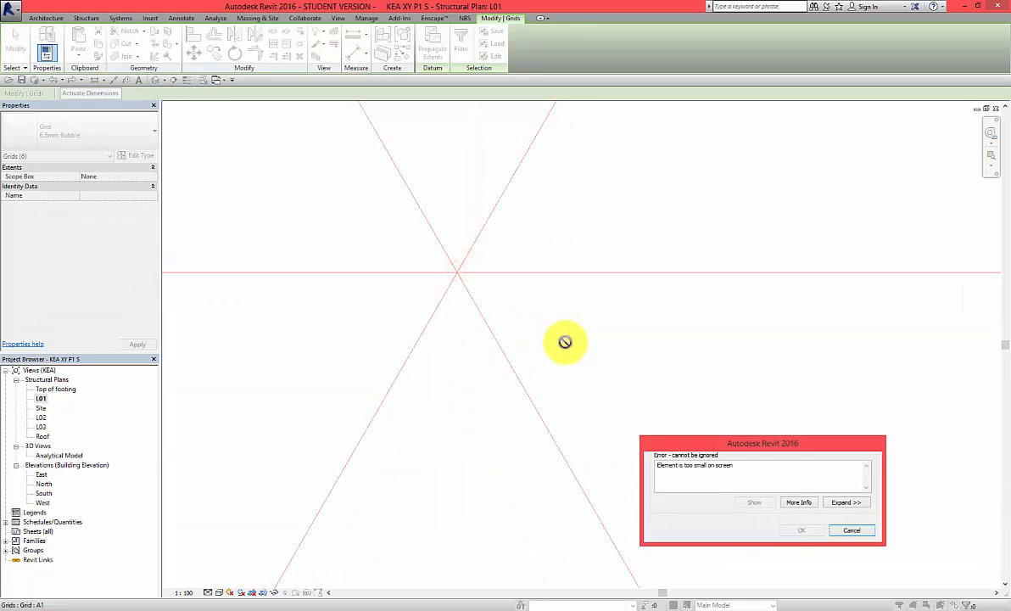
pyautogui.click(850, 532)
# Move horizontal grids A1 to A6 together straight down about 300 mm, away from the B1/C1 intersection
pyautogui.scroll(-3, 483, 339)
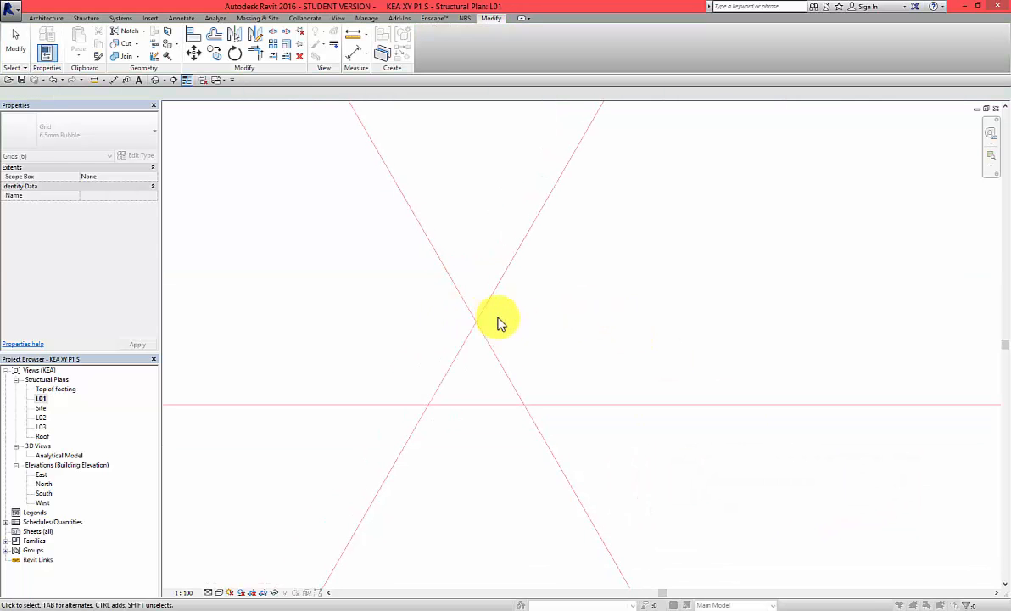
pyautogui.scroll(-5, 474, 343)
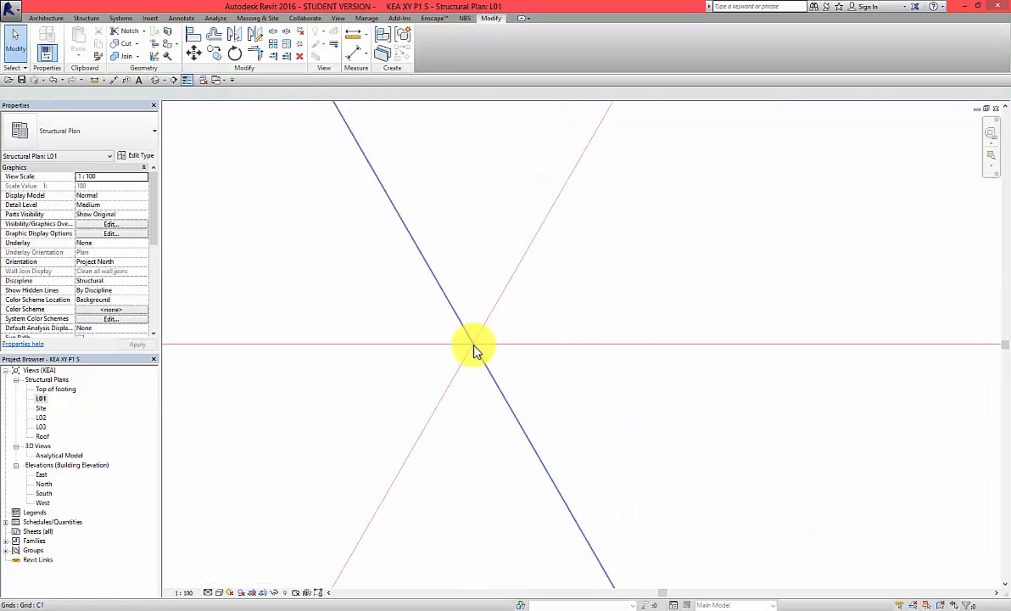
pyautogui.scroll(-5, 476, 347)
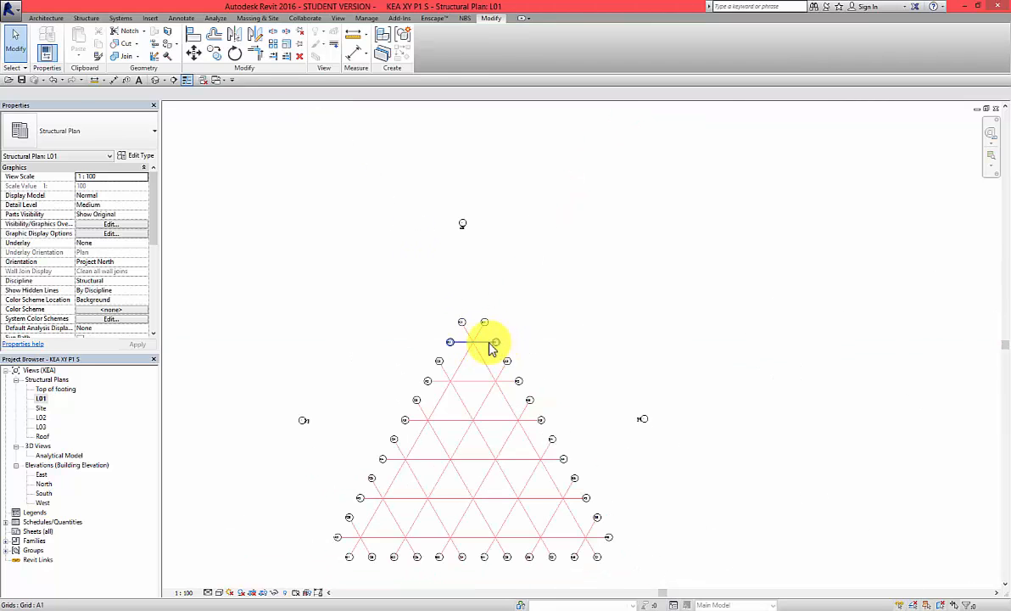
pyautogui.click(490, 343)
pyautogui.keyDown('ctrl'); pyautogui.click(480, 382); pyautogui.keyUp('ctrl')
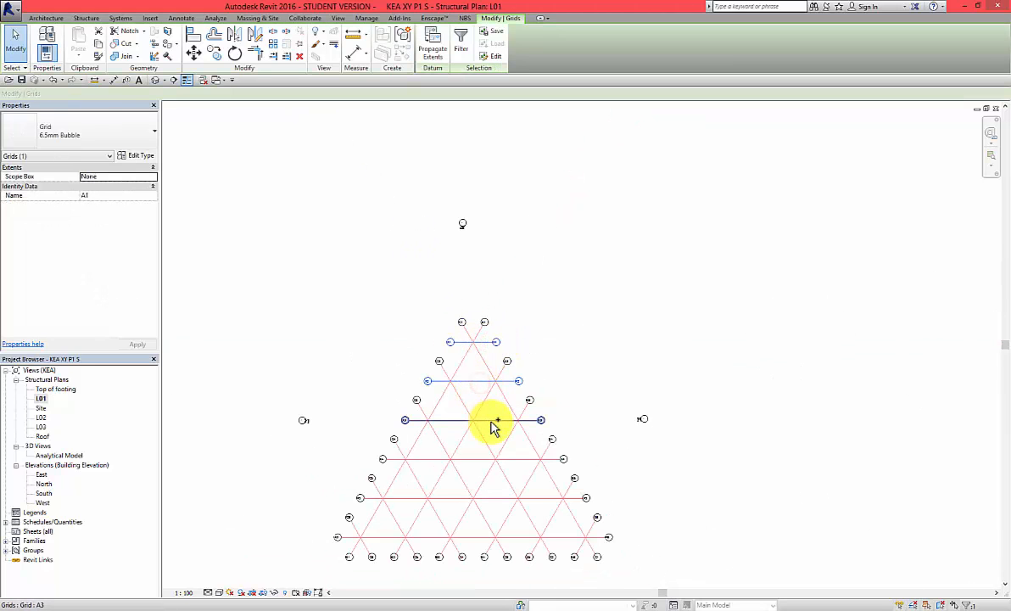
pyautogui.keyDown('ctrl'); pyautogui.click(492, 419); pyautogui.keyUp('ctrl')
pyautogui.keyDown('ctrl'); pyautogui.click(524, 458); pyautogui.keyUp('ctrl')
pyautogui.keyDown('ctrl'); pyautogui.click(540, 499); pyautogui.keyUp('ctrl')
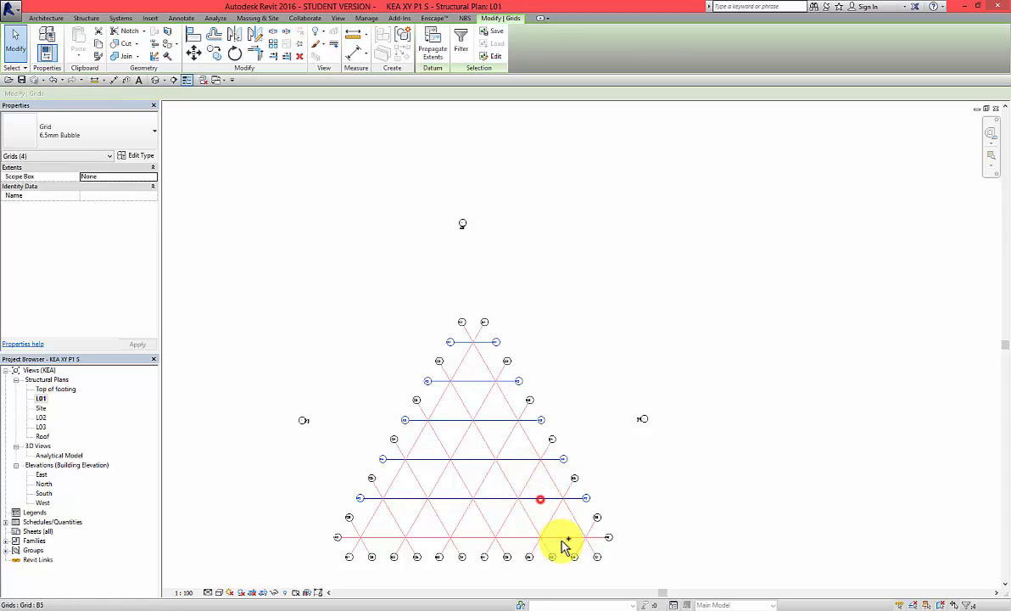
pyautogui.keyDown('ctrl'); pyautogui.click(563, 537); pyautogui.keyUp('ctrl')
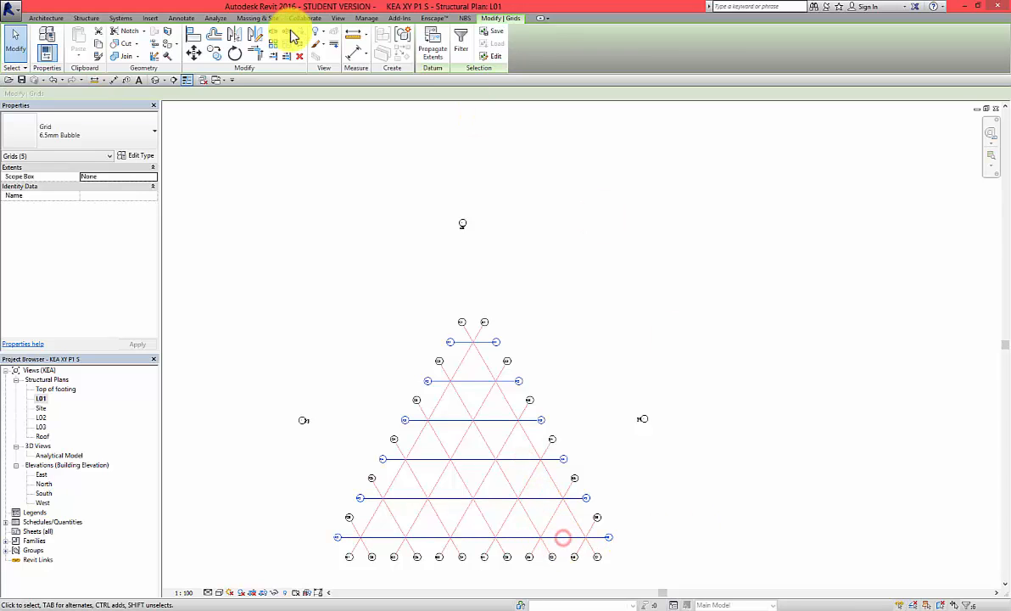
pyautogui.click(197, 53)
pyautogui.scroll(6, 475, 349)
pyautogui.click(444, 339)
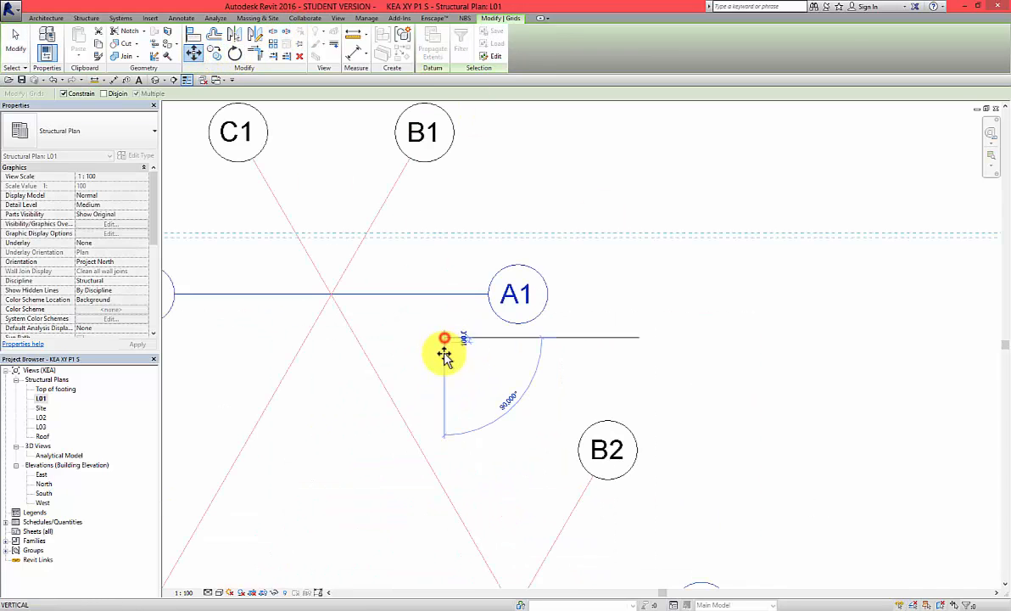
pyautogui.click(445, 355)
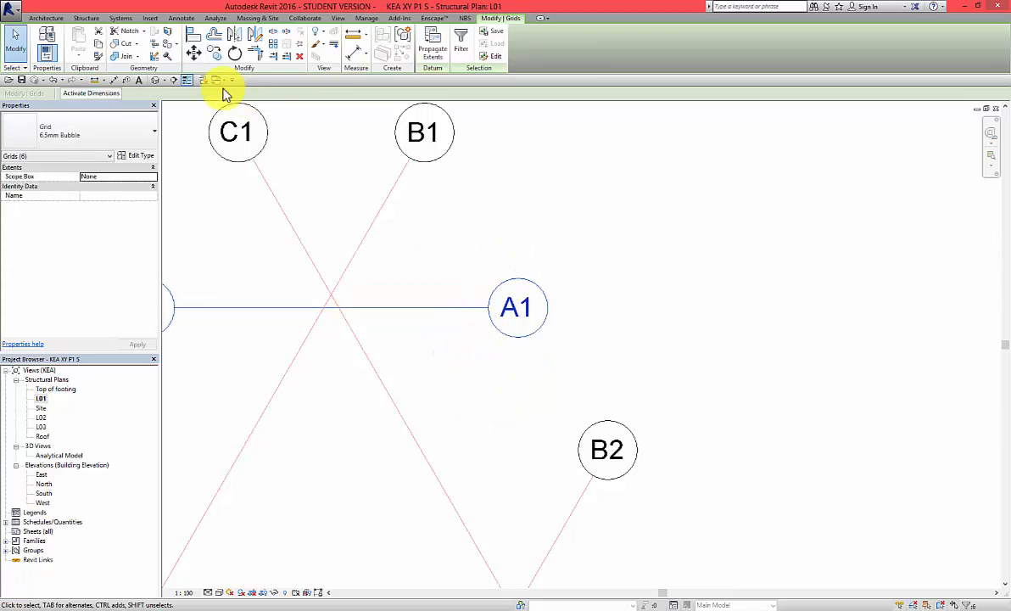
# Move horizontal grids A1 to A6 vertically back up so that A1 passes exactly through the B1/C1 intersection
pyautogui.click(195, 54)
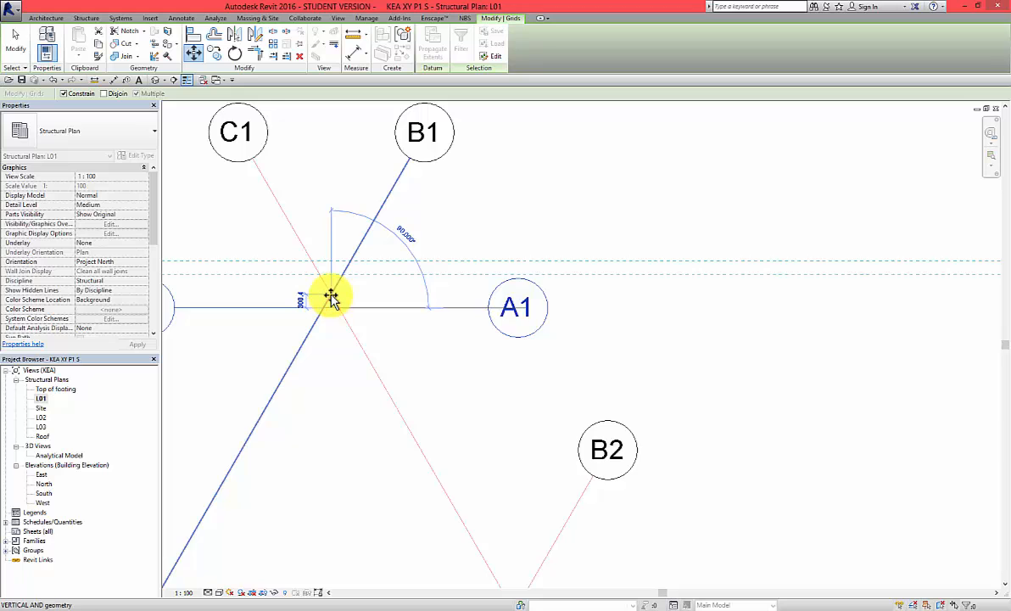
pyautogui.scroll(6, 331, 298)
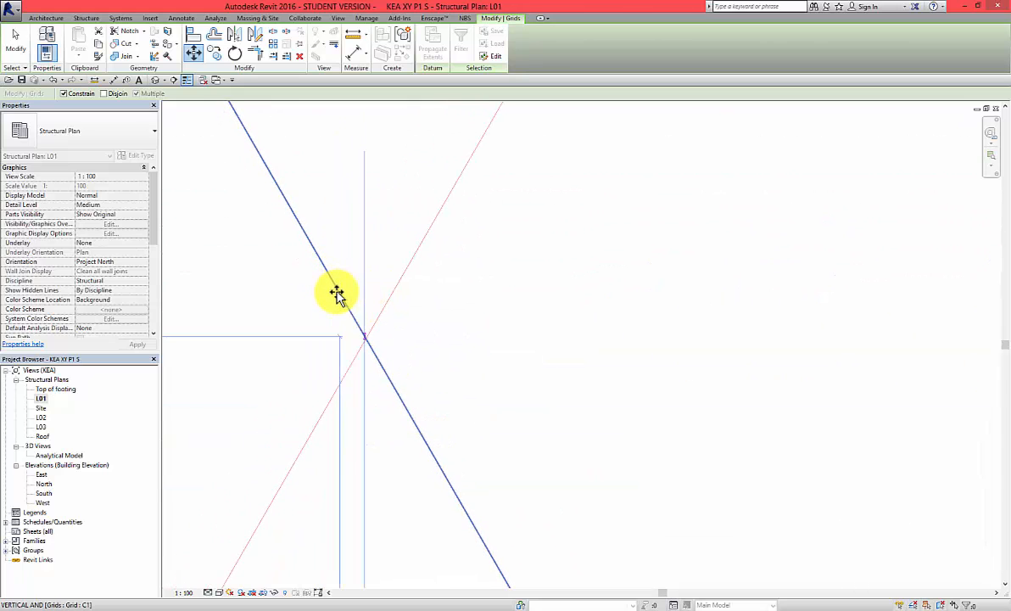
pyautogui.moveTo(311, 254); pyautogui.dragTo(435, 456, button='middle')
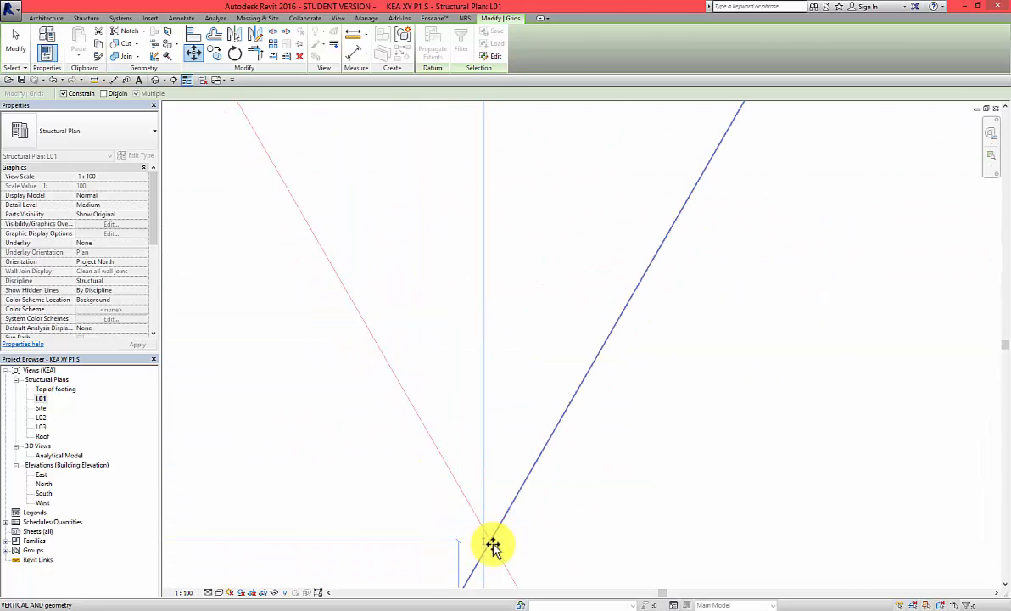
pyautogui.scroll(6, 496, 545)
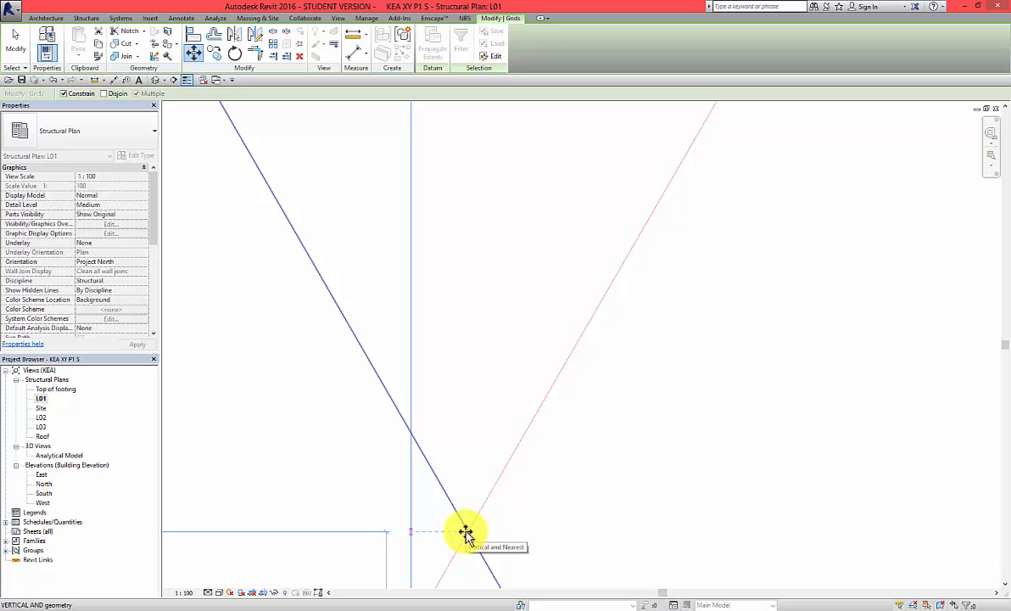
pyautogui.click(465, 532)
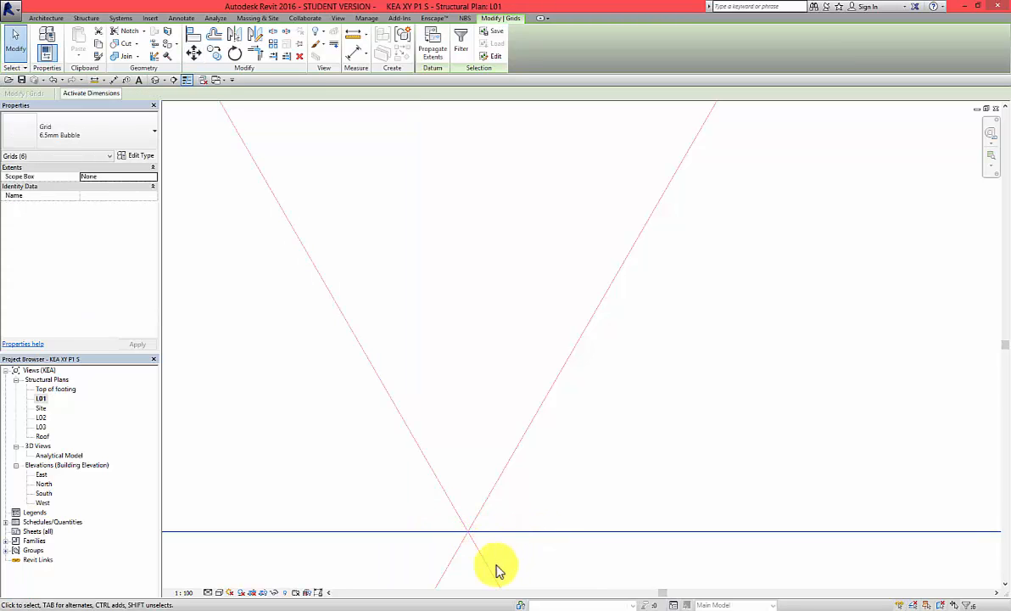
# Inspect closely how the grids cross at the apex (A1/B1/C1) and at the lower-left corner (A6/B1/C6) of the triangle
pyautogui.moveTo(476, 549); pyautogui.dragTo(497, 481, button='middle')
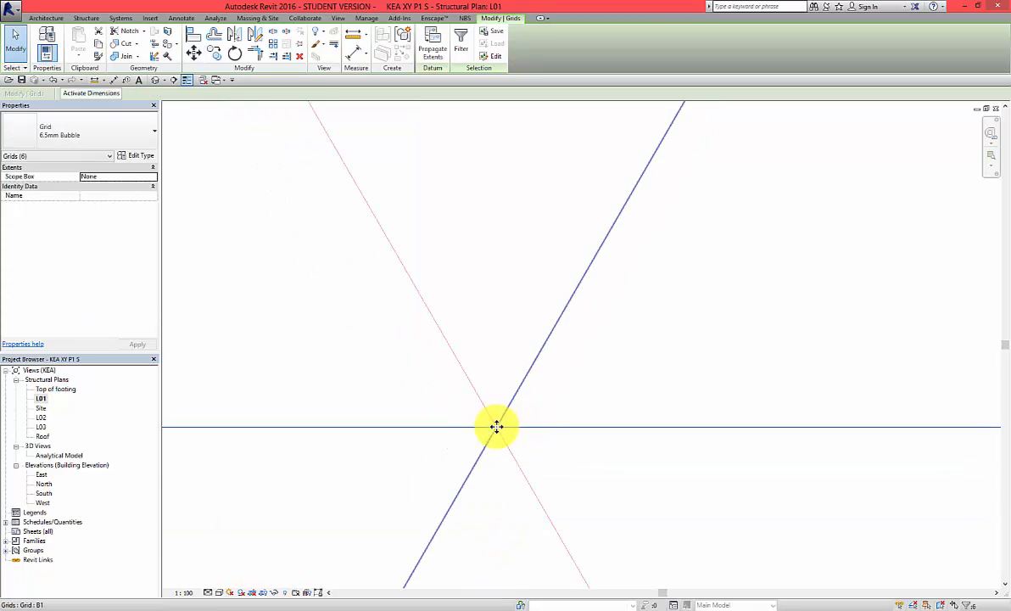
pyautogui.moveTo(499, 436); pyautogui.dragTo(542, 401, button='middle')
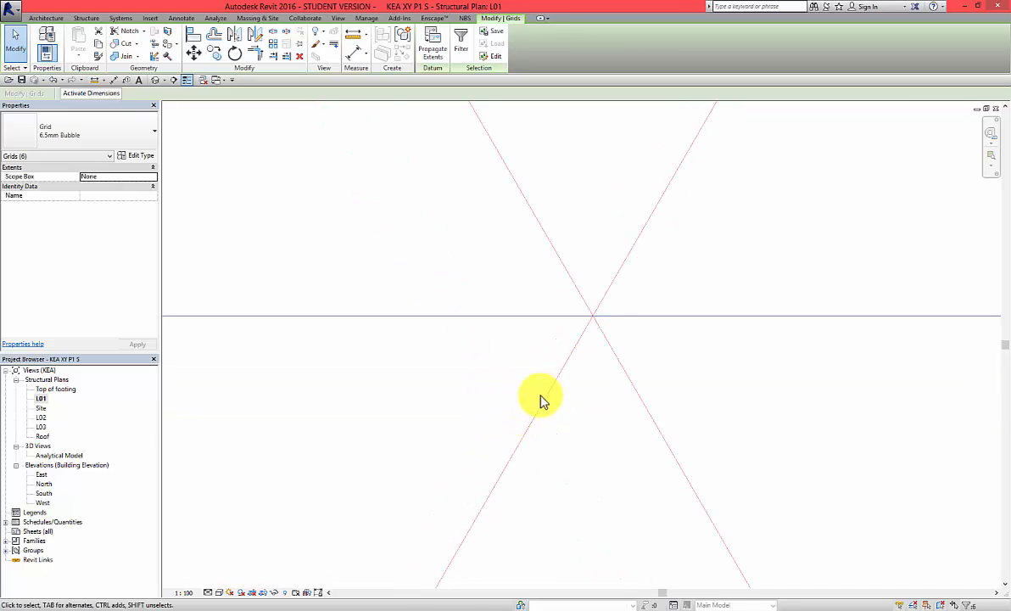
pyautogui.moveTo(580, 331); pyautogui.dragTo(490, 350, button='middle')
pyautogui.scroll(-10, 490, 351)
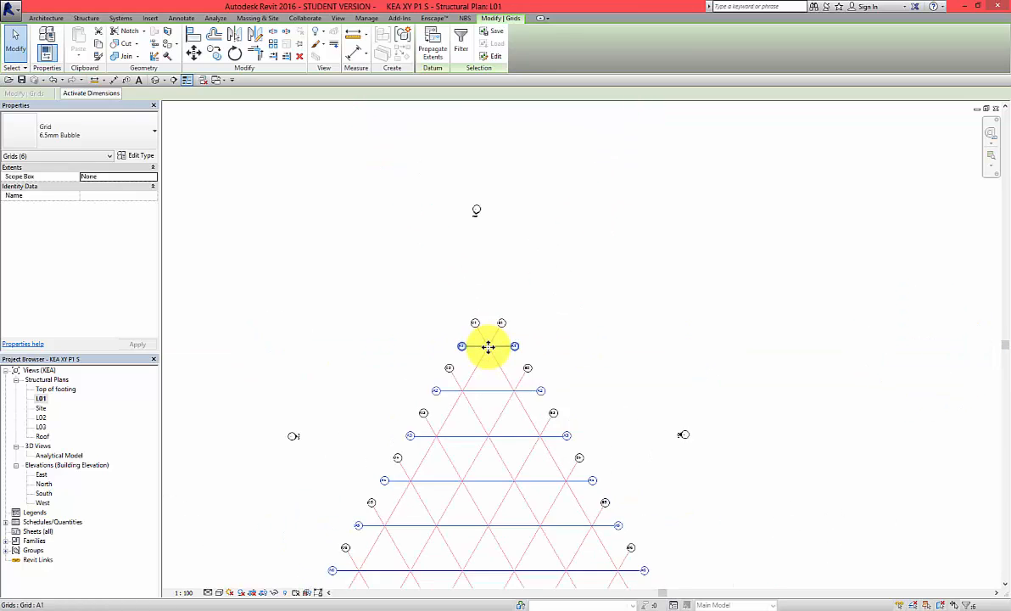
pyautogui.click(461, 419)
pyautogui.scroll(10, 451, 413)
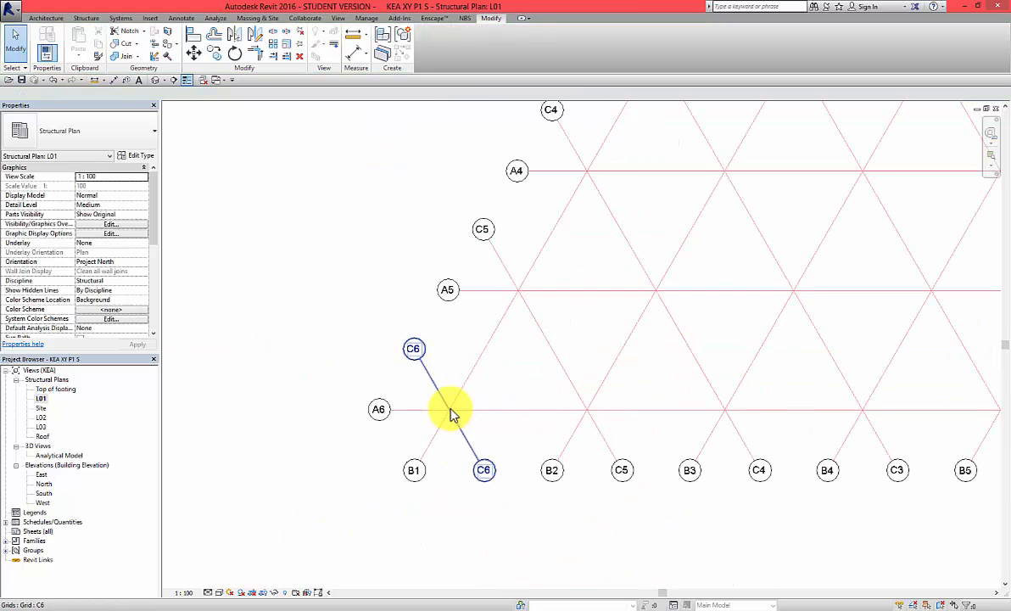
pyautogui.moveTo(432, 424); pyautogui.dragTo(437, 337, button='middle')
pyautogui.scroll(5, 433, 334)
pyautogui.scroll(-5, 382, 393)
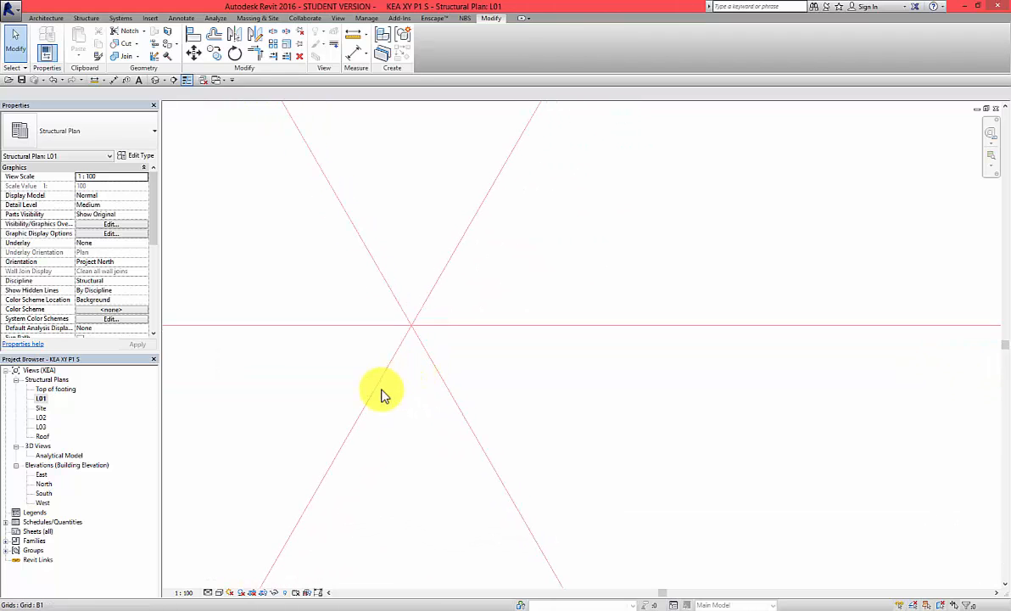
pyautogui.scroll(-10, 313, 426)
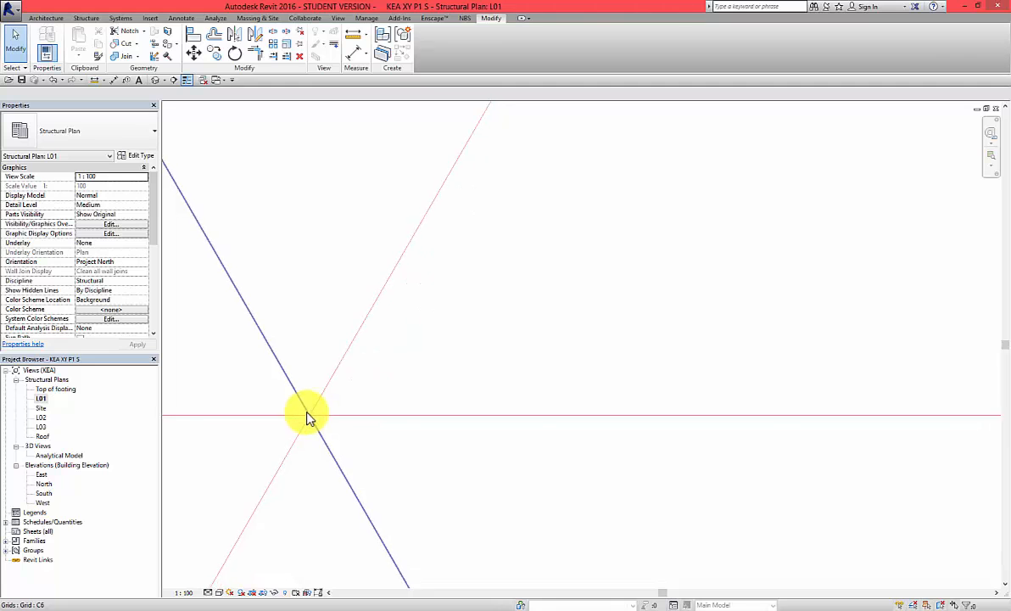
pyautogui.scroll(-10, 308, 415)
# Inspect closely how the grids cross at the lower-right corner (A6/B6/C1) and at the interior A4/B3/C2 intersection
pyautogui.scroll(10, 886, 410)
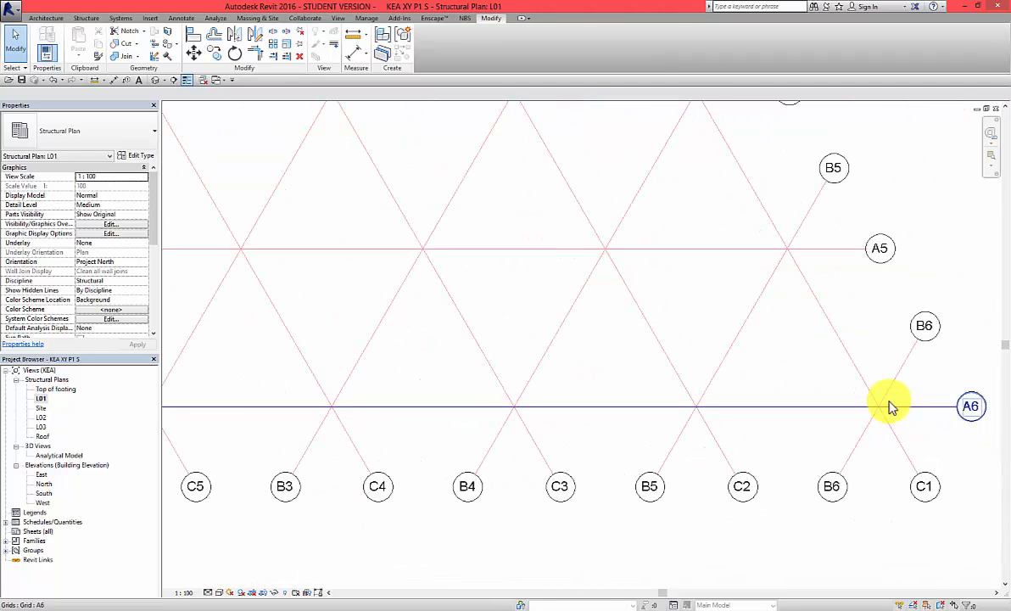
pyautogui.scroll(5, 871, 413)
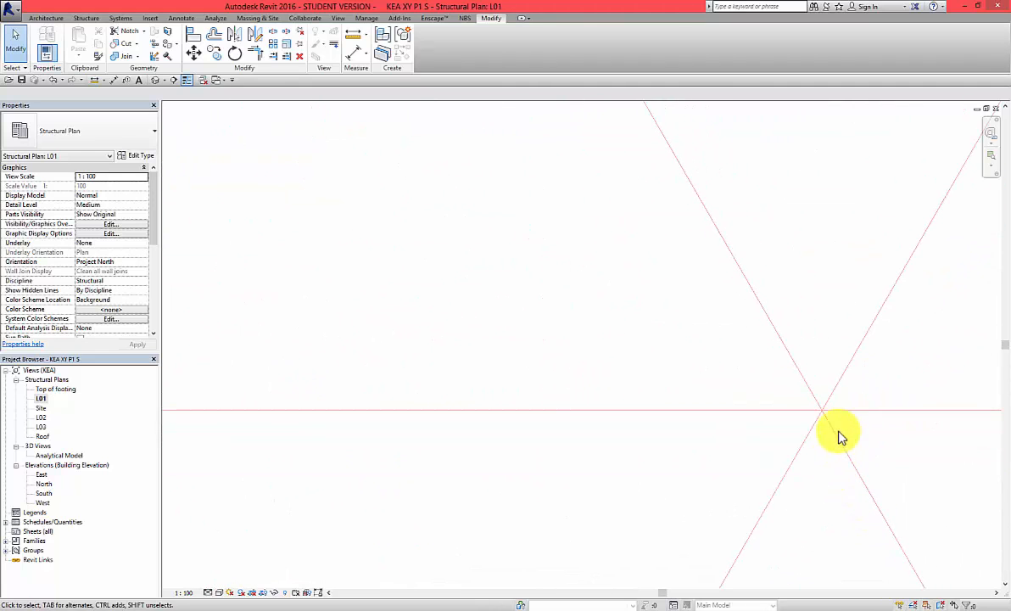
pyautogui.scroll(5, 806, 400)
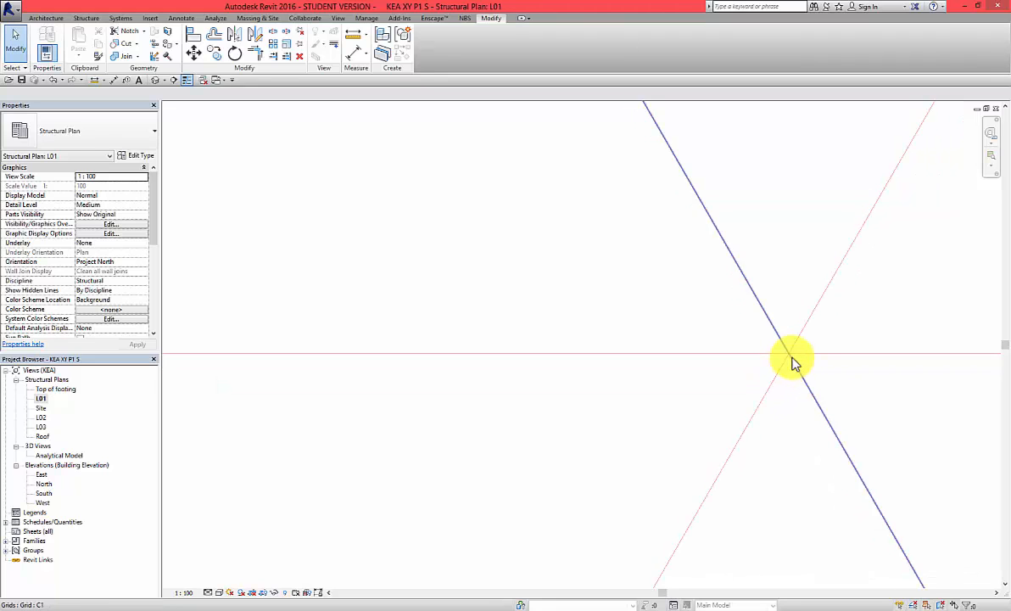
pyautogui.scroll(-4, 783, 373)
pyautogui.scroll(-5, 666, 403)
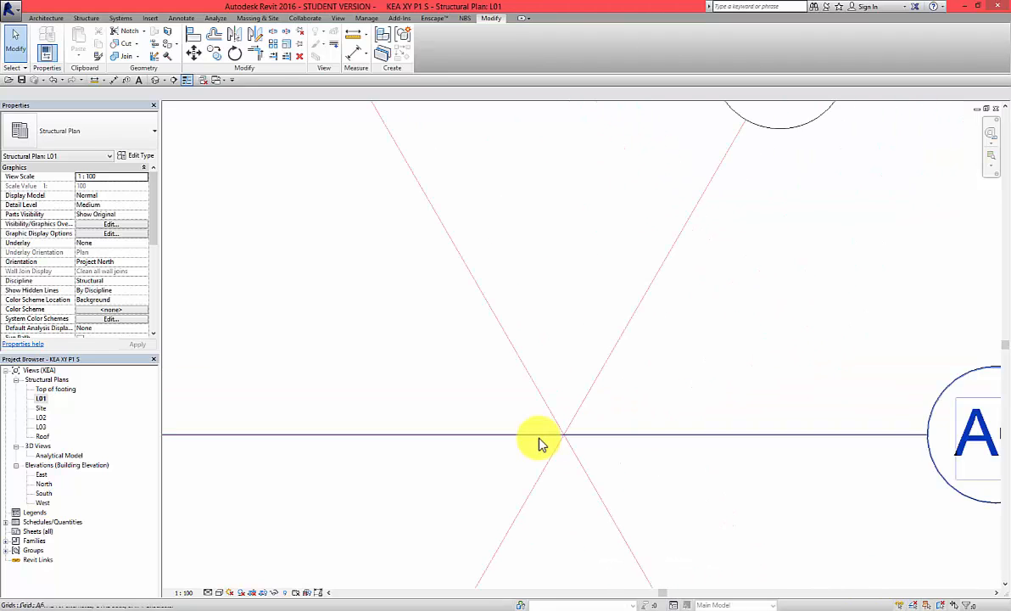
pyautogui.scroll(-4, 526, 406)
pyautogui.scroll(8, 481, 375)
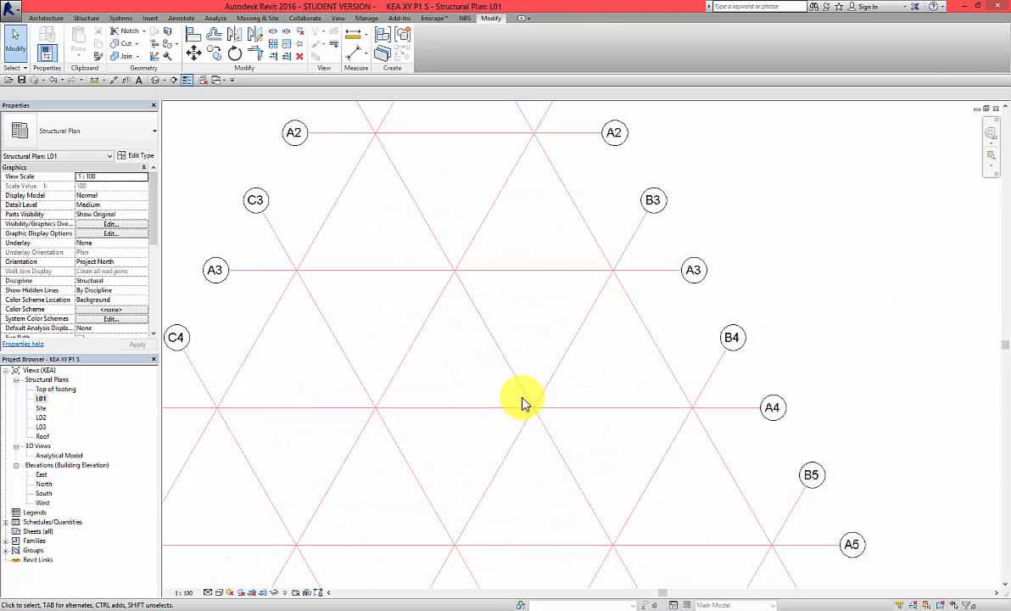
pyautogui.scroll(7, 556, 420)
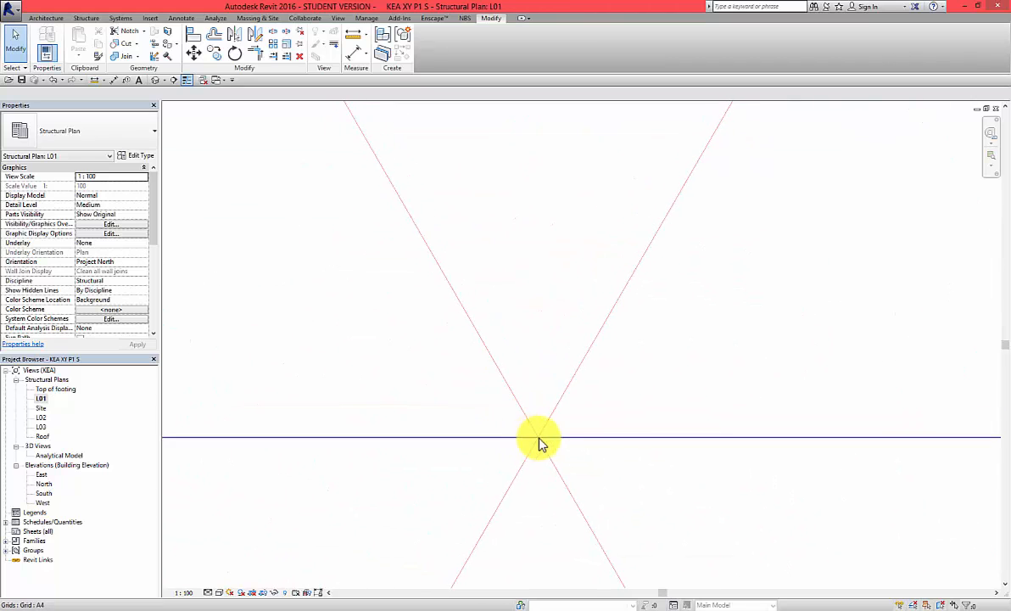
pyautogui.scroll(3, 544, 442)
pyautogui.scroll(4, 504, 450)
pyautogui.scroll(-3, 503, 449)
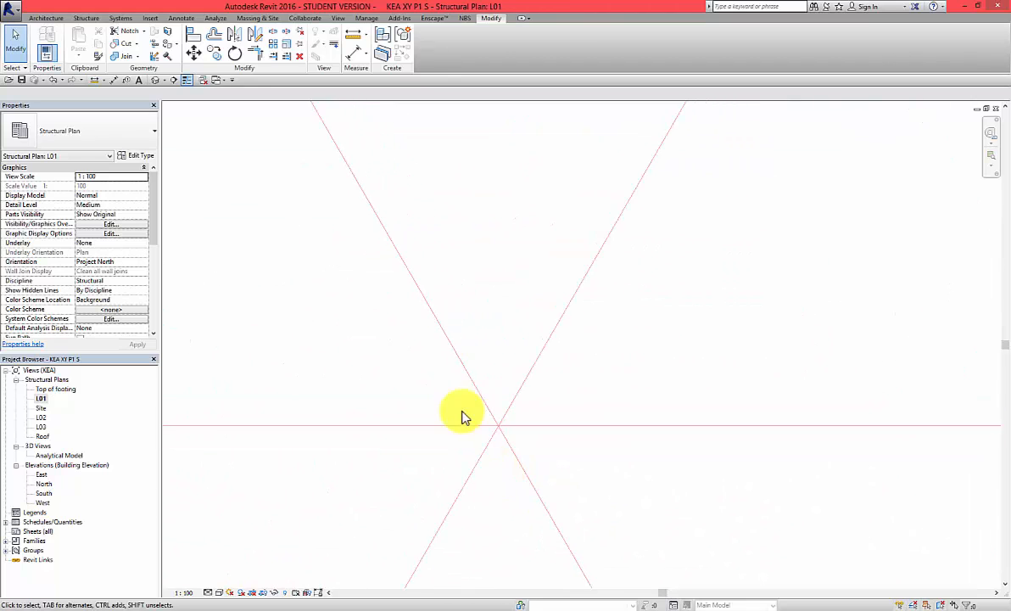
pyautogui.scroll(-2, 448, 368)
pyautogui.scroll(-2, 436, 344)
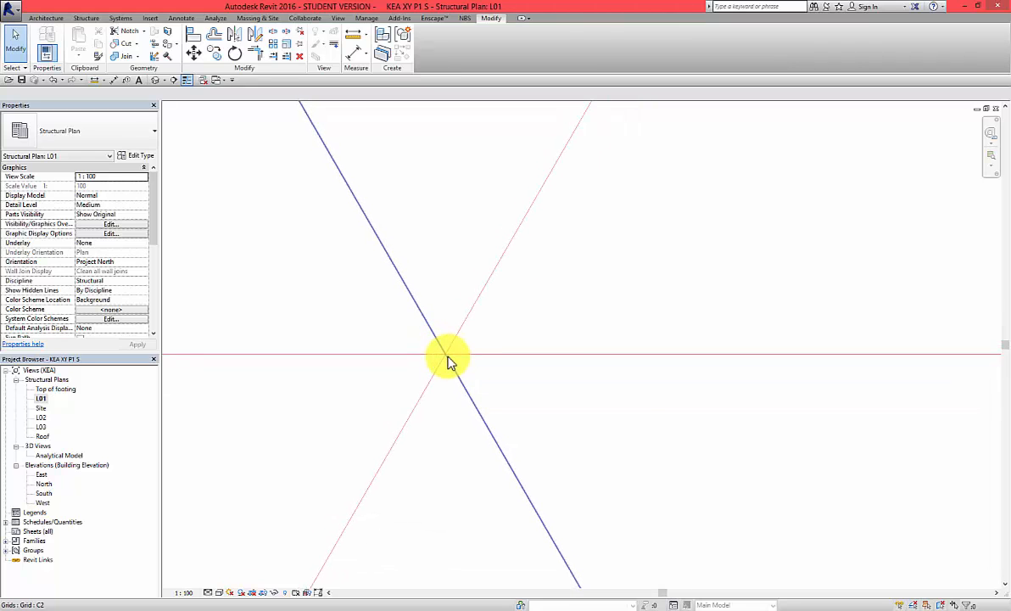
pyautogui.scroll(-4, 448, 361)
pyautogui.scroll(-3, 450, 362)
# Select the whole triangular layout, filter the selection to the Grids category, and pin all the grids in place
pyautogui.click(361, 251)
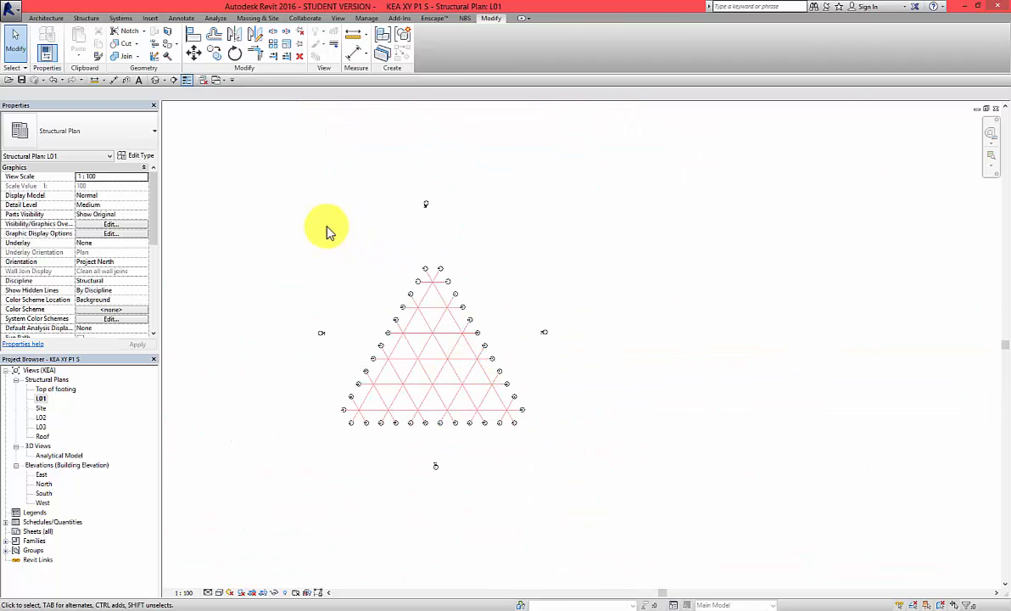
pyautogui.moveTo(330, 230); pyautogui.dragTo(534, 445)
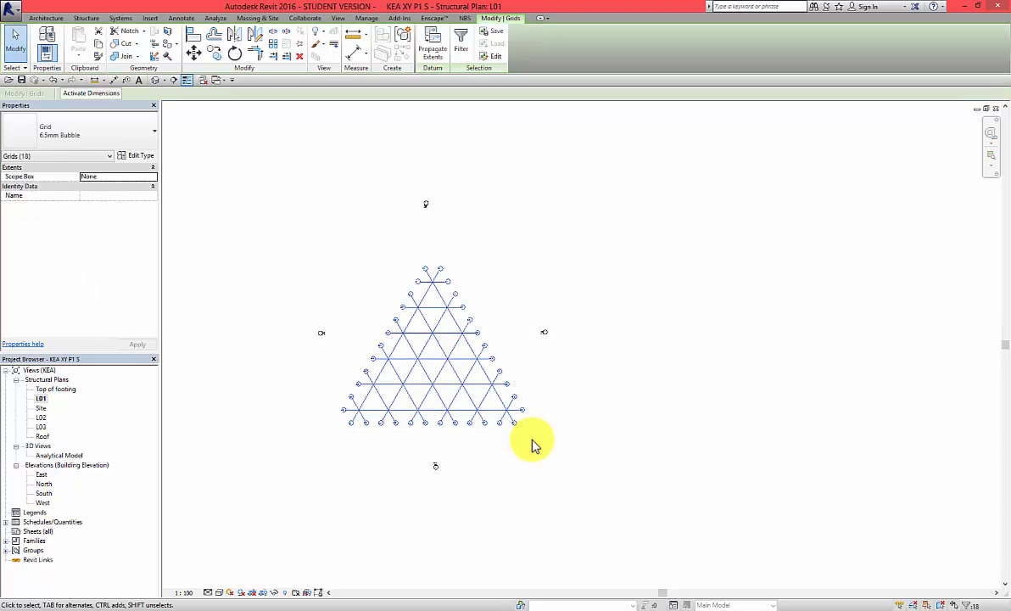
pyautogui.click(459, 39)
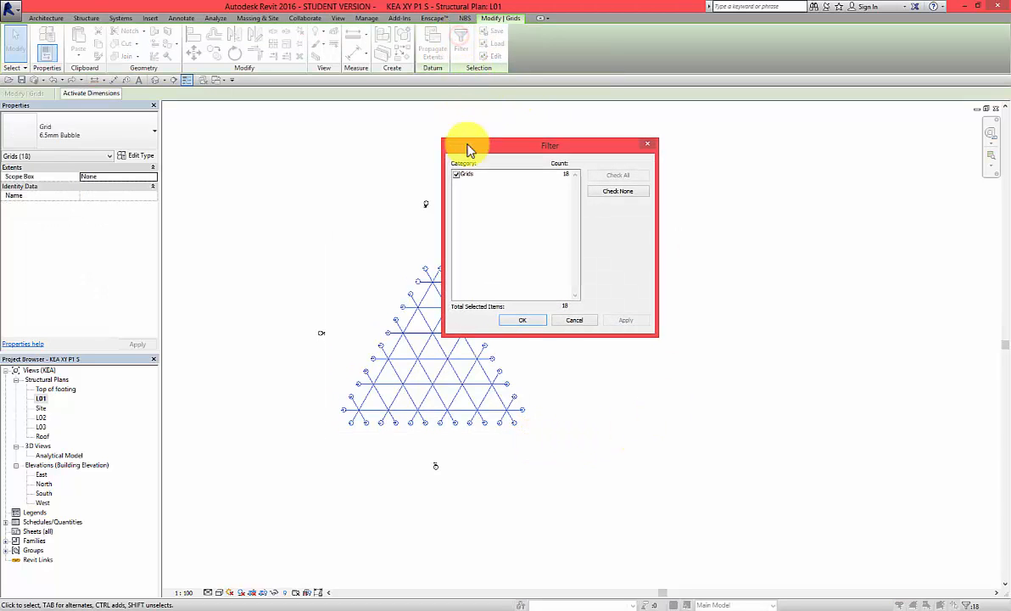
pyautogui.click(526, 320)
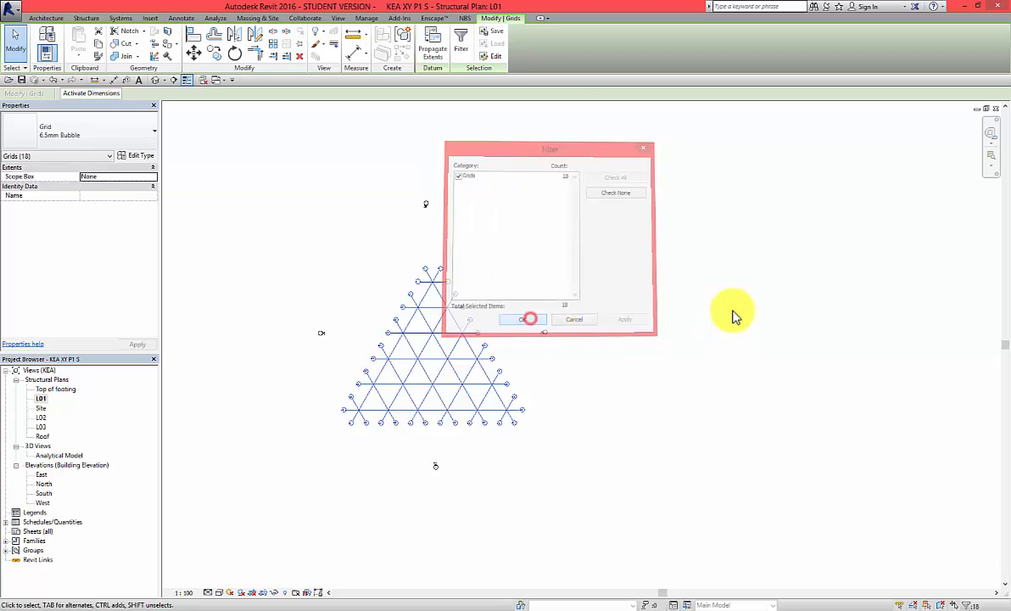
pyautogui.click(301, 45)
pyautogui.click(532, 453)
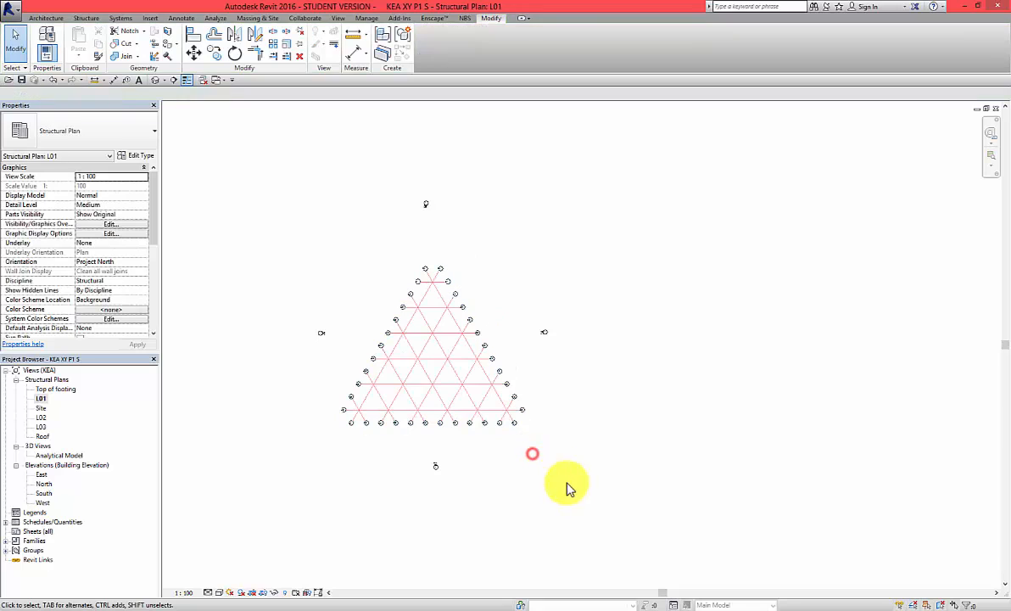
# Edit the 6.5mm Bubble grid type through grid A6, setting its end segment color to Black and end segment pattern to Grid Line
pyautogui.click(410, 415)
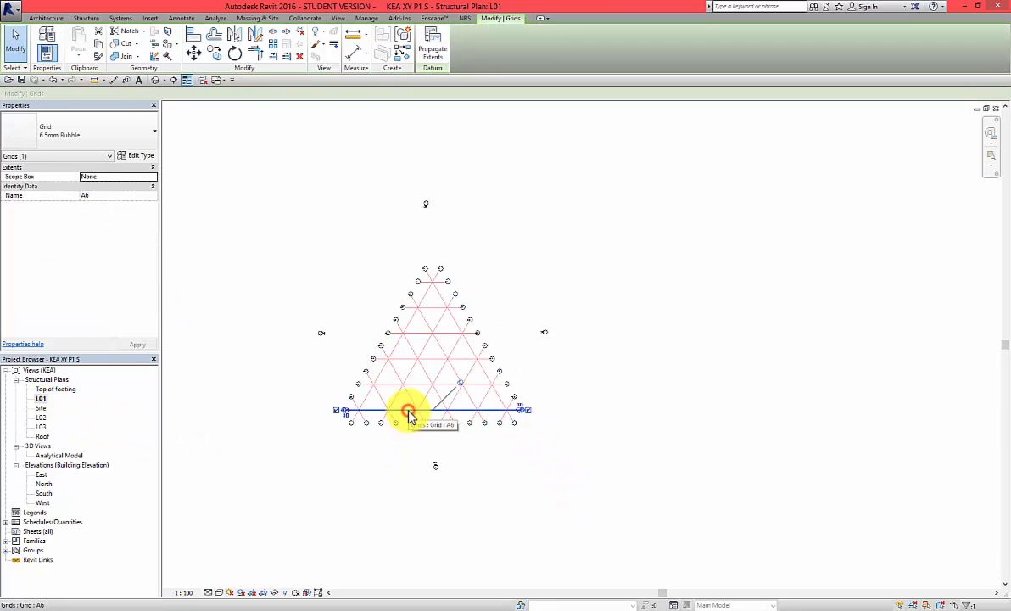
pyautogui.click(141, 157)
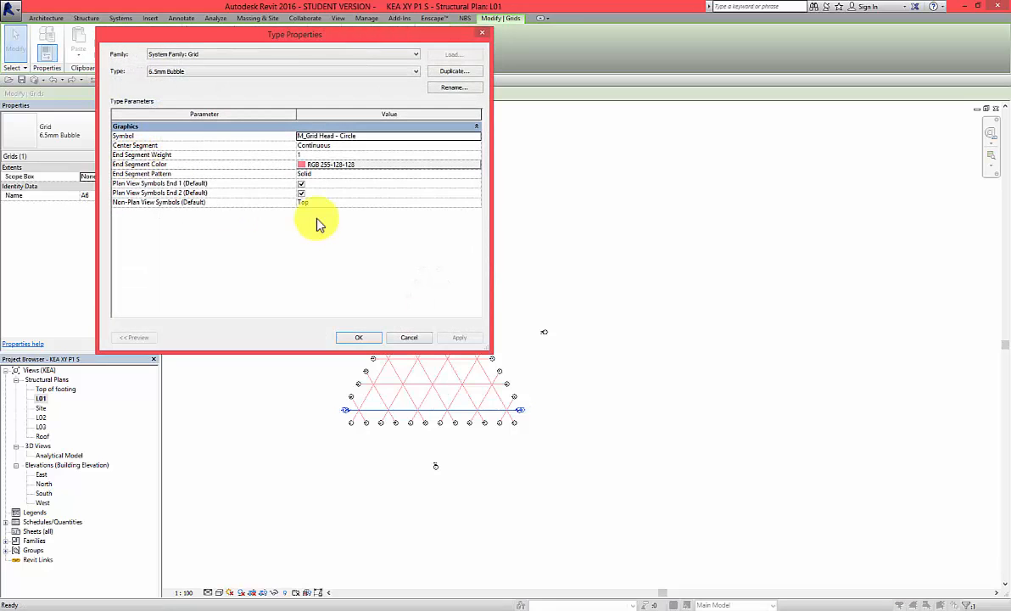
pyautogui.click(333, 164)
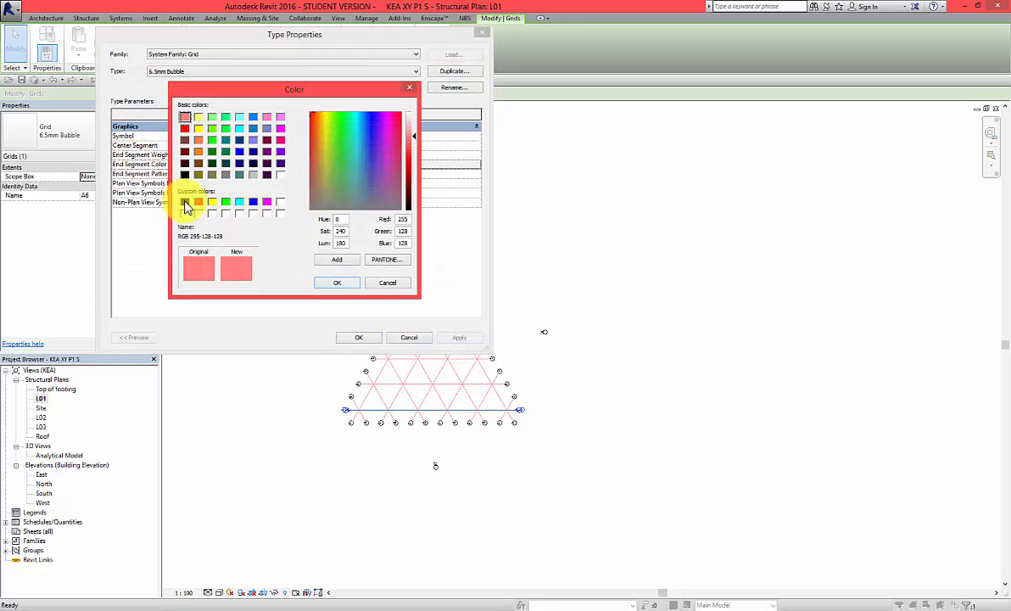
pyautogui.click(333, 283)
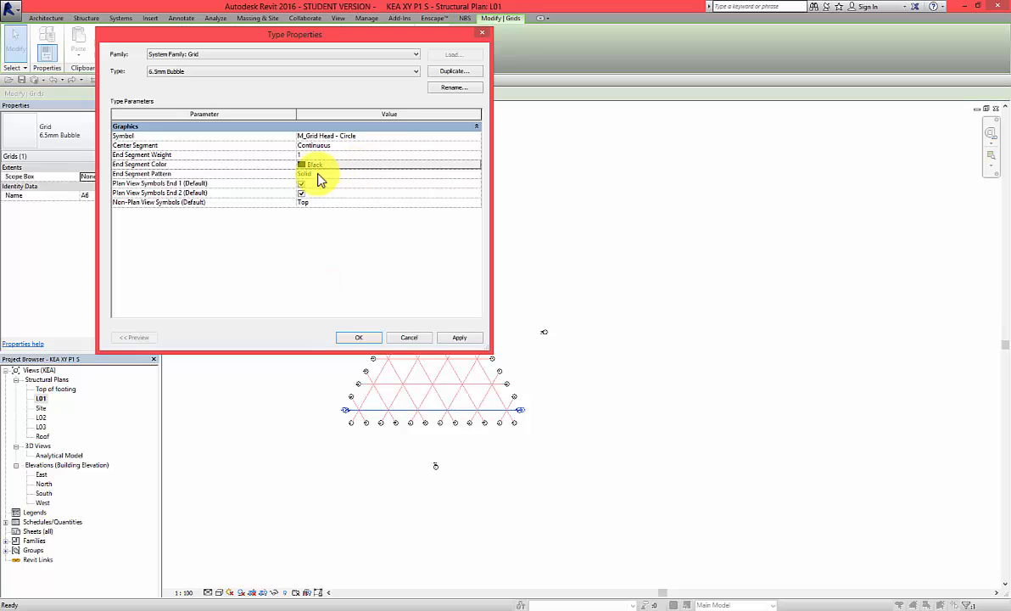
pyautogui.click(476, 175)
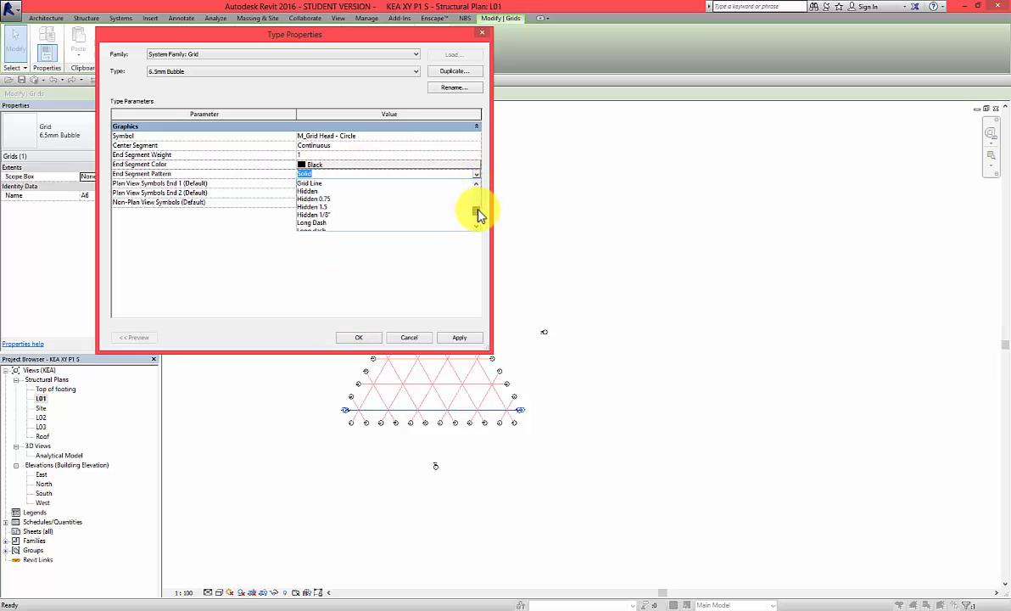
pyautogui.click(314, 201)
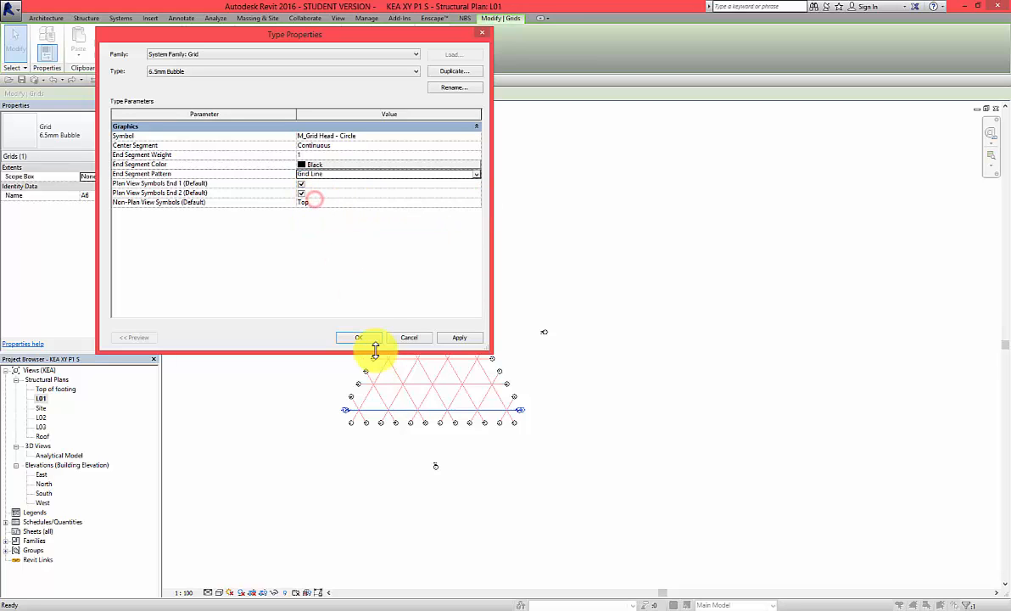
pyautogui.click(374, 338)
pyautogui.click(517, 466)
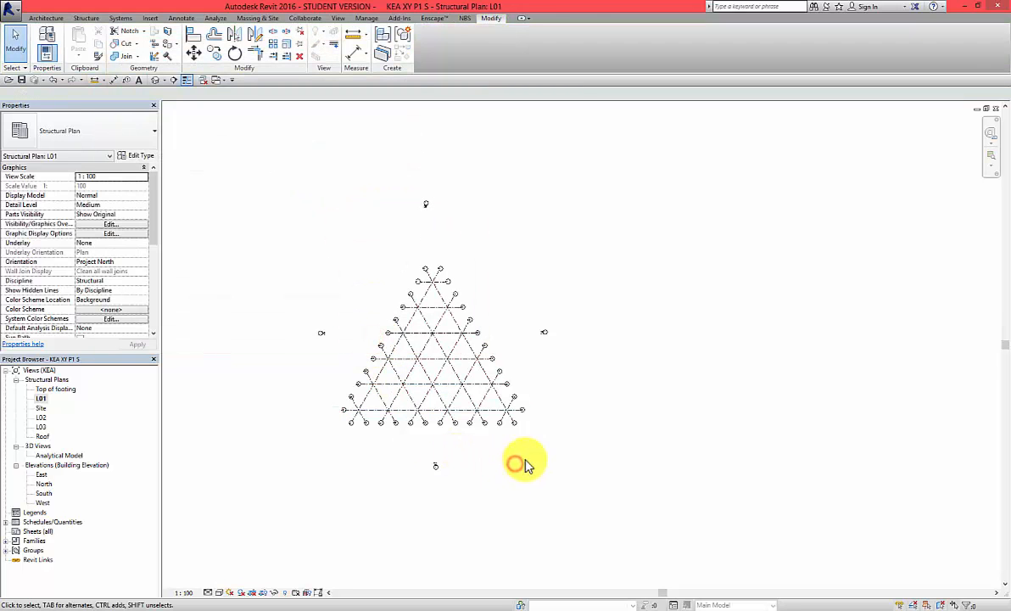
pyautogui.press('z')
pyautogui.press('f')
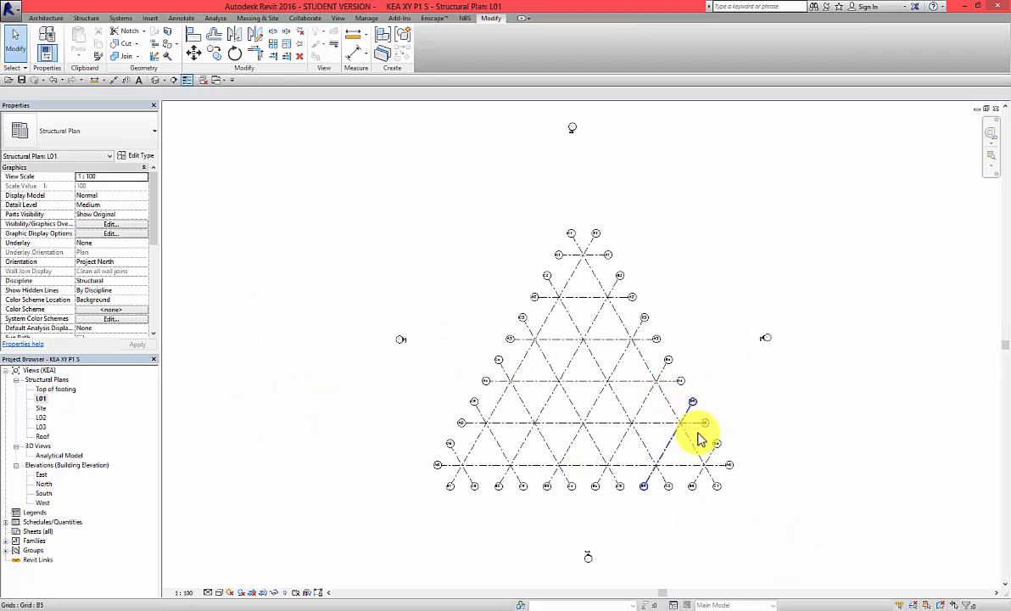
pyautogui.click(287, 475)
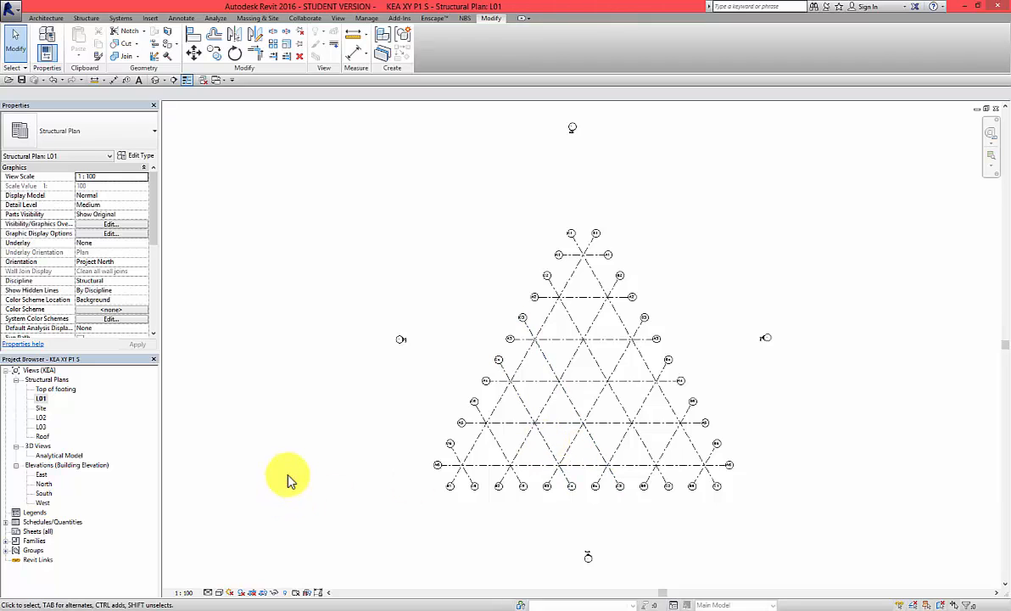